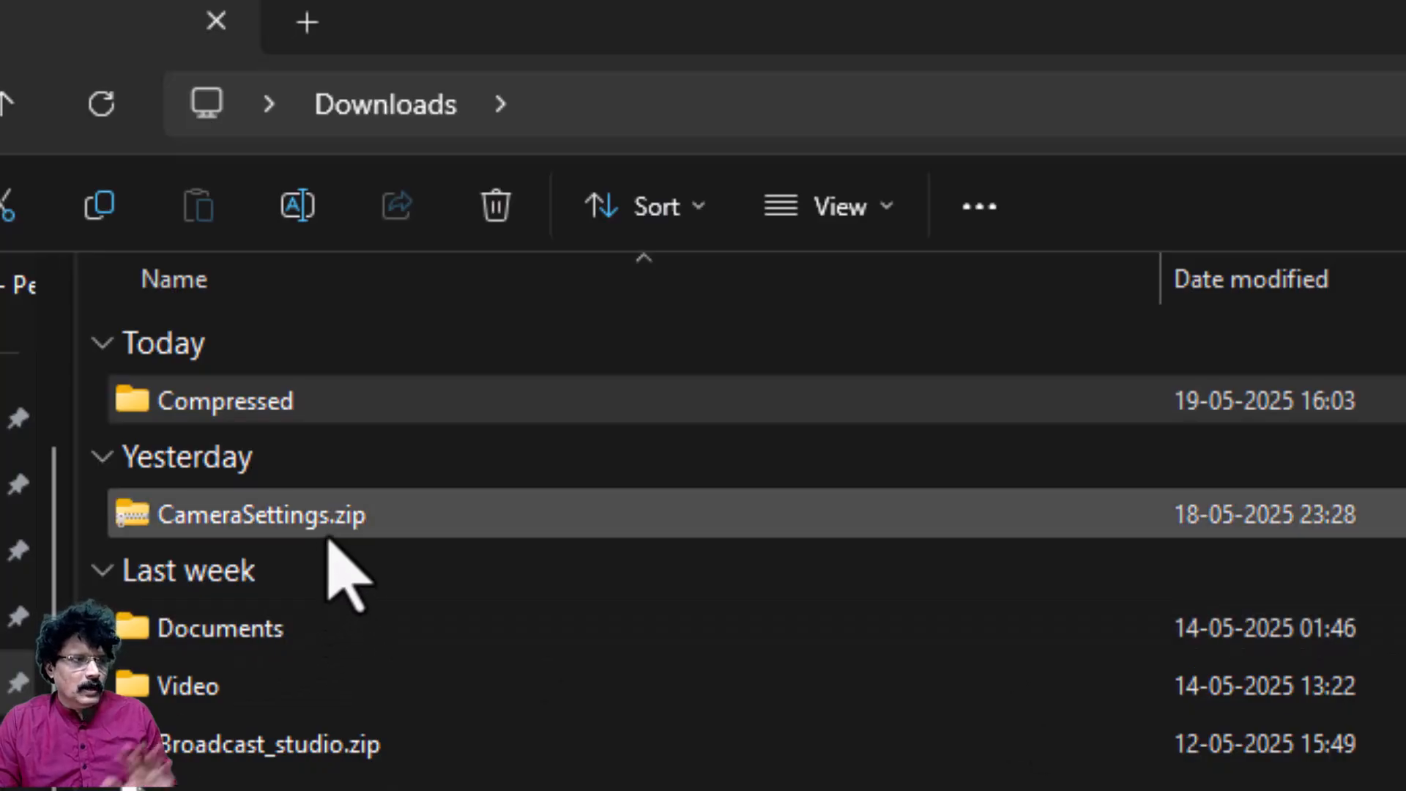
# Cut CameraSettings.zip and MetaHumans.zip from the Downloads folder
pyautogui.click(341, 533)
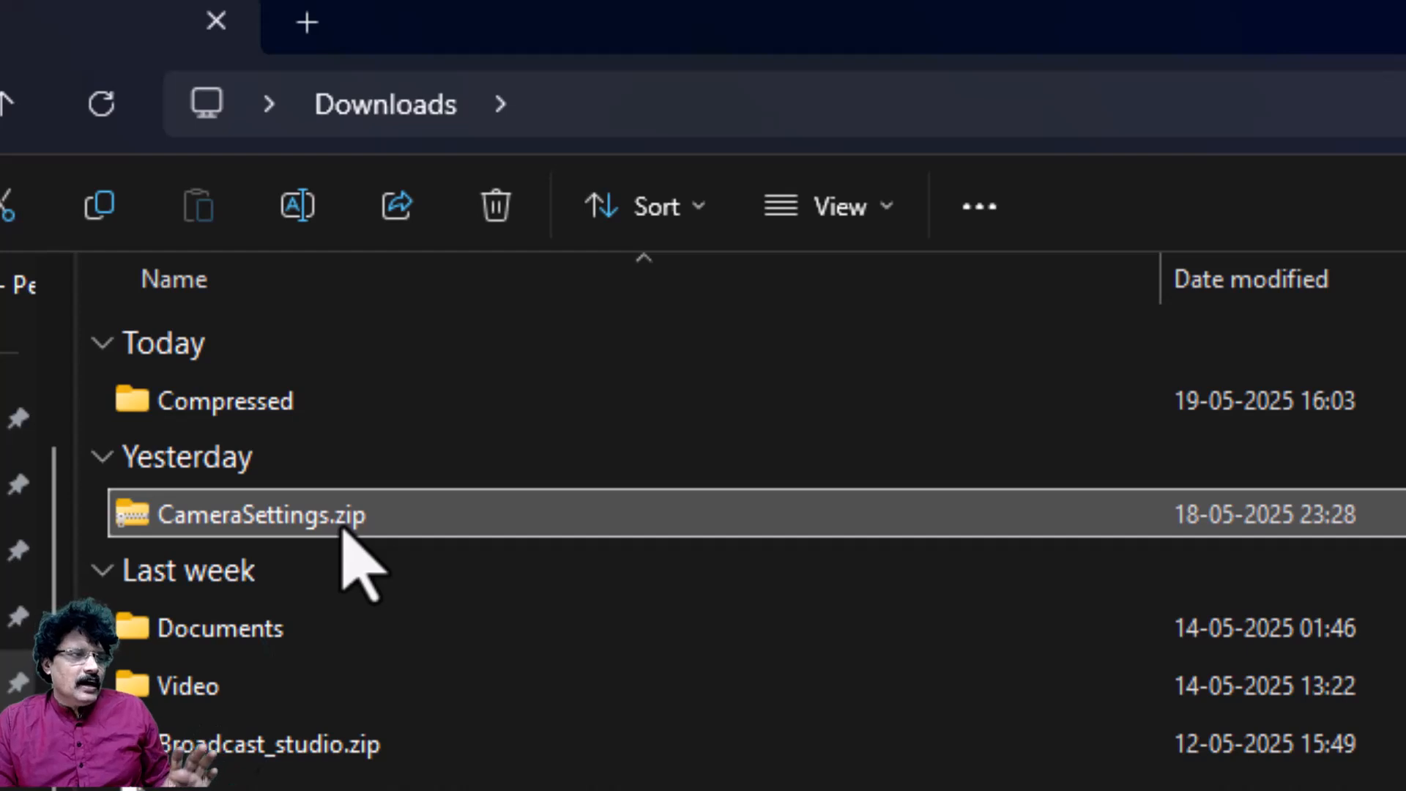
pyautogui.moveTo(345, 525)
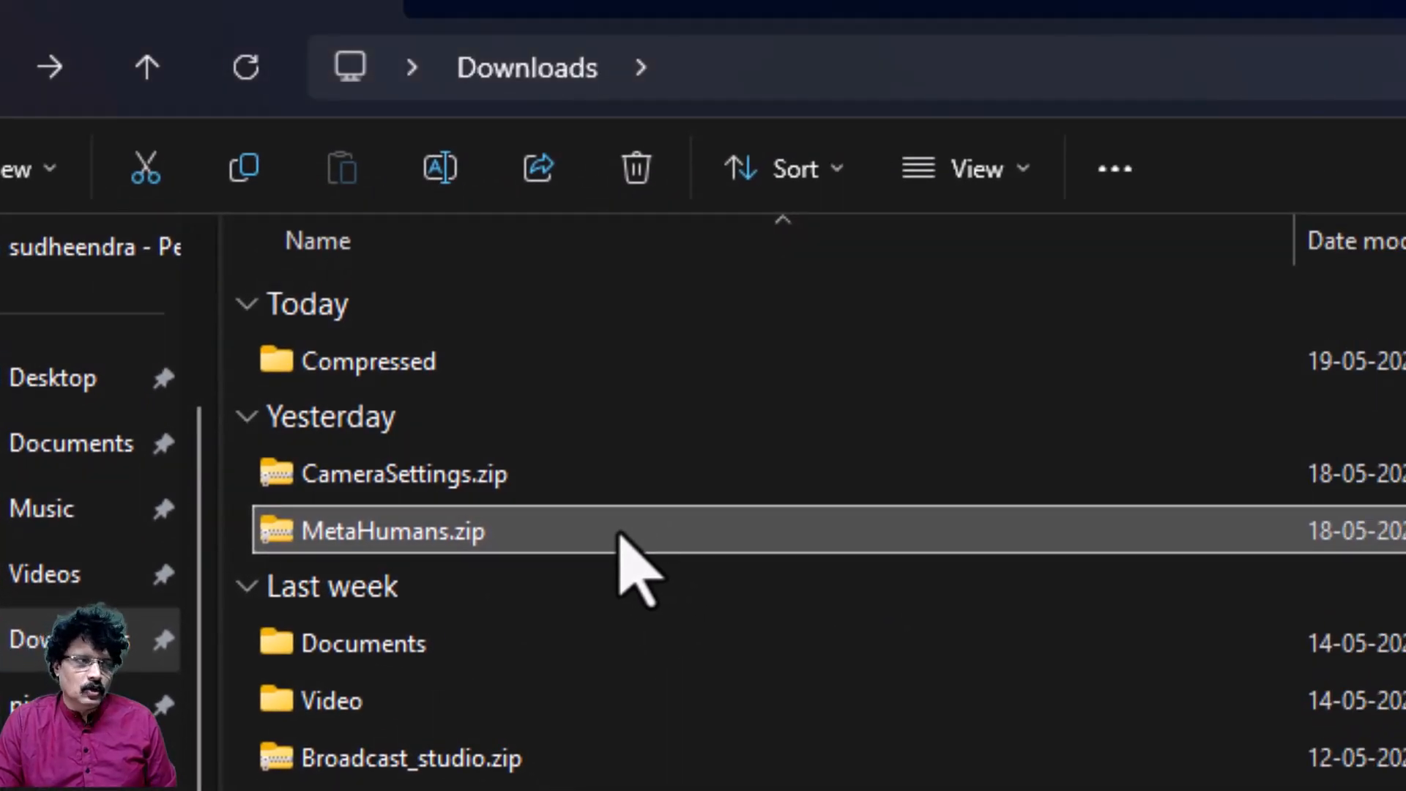
pyautogui.click(528, 477)
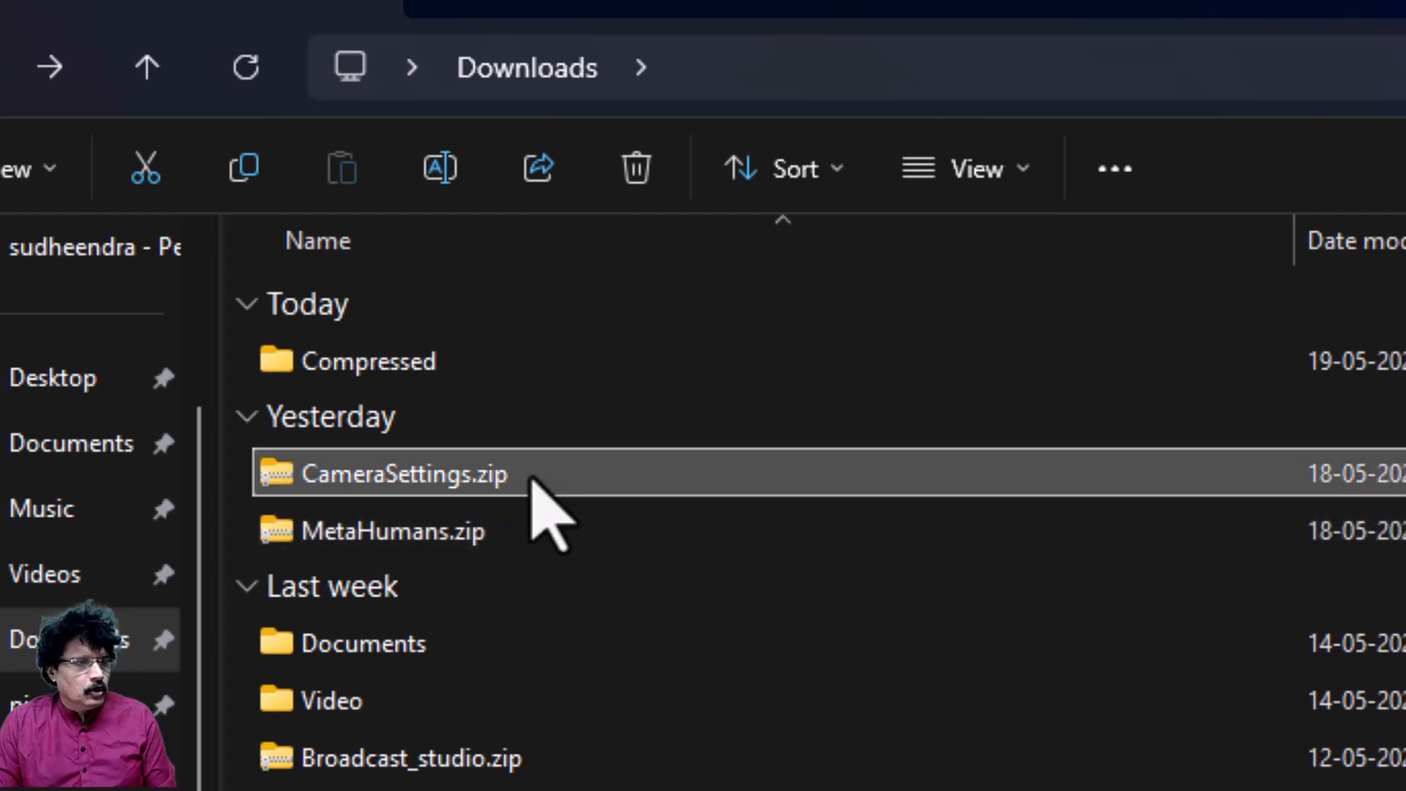
pyautogui.keyDown('ctrl'); pyautogui.click(520, 531); pyautogui.keyUp('ctrl')
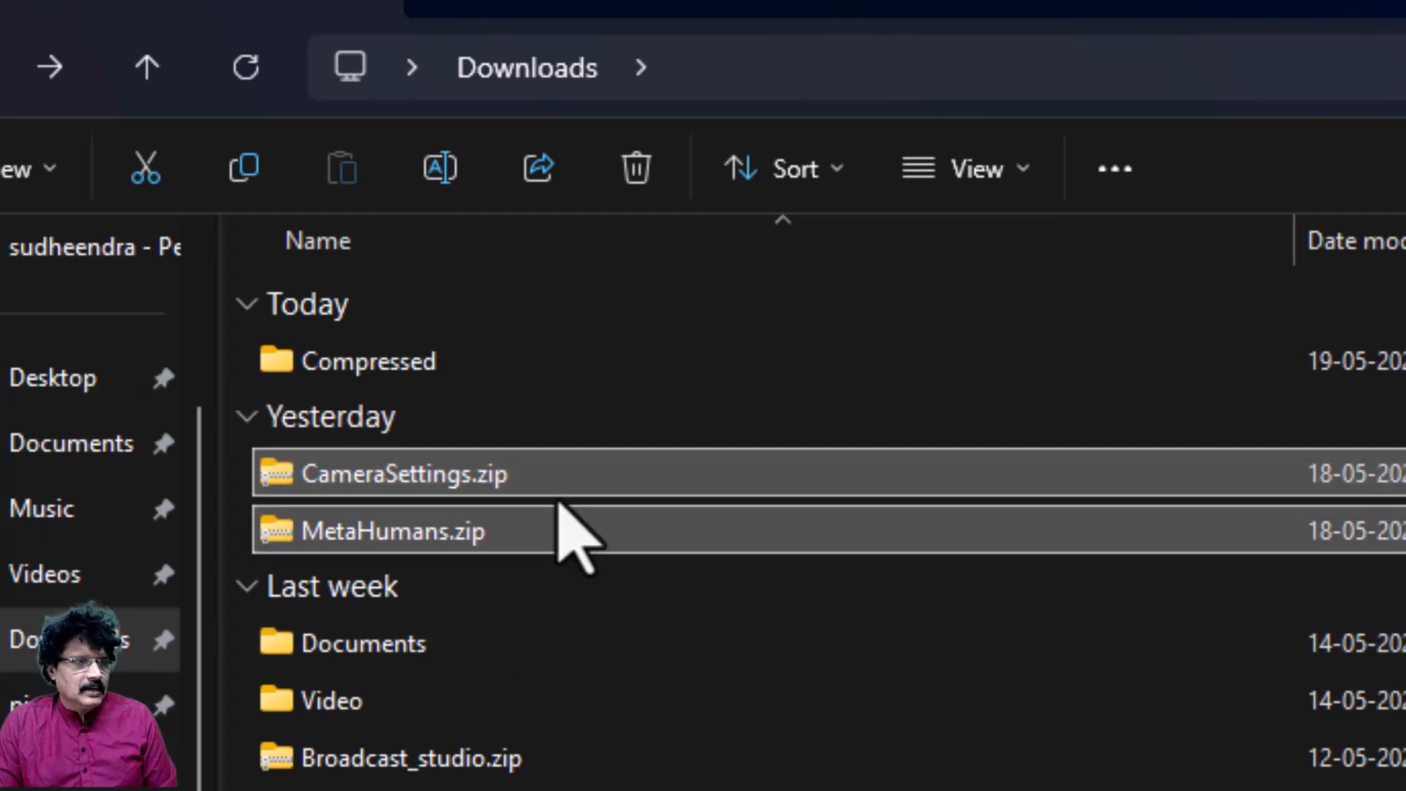
pyautogui.rightClick(564, 477)
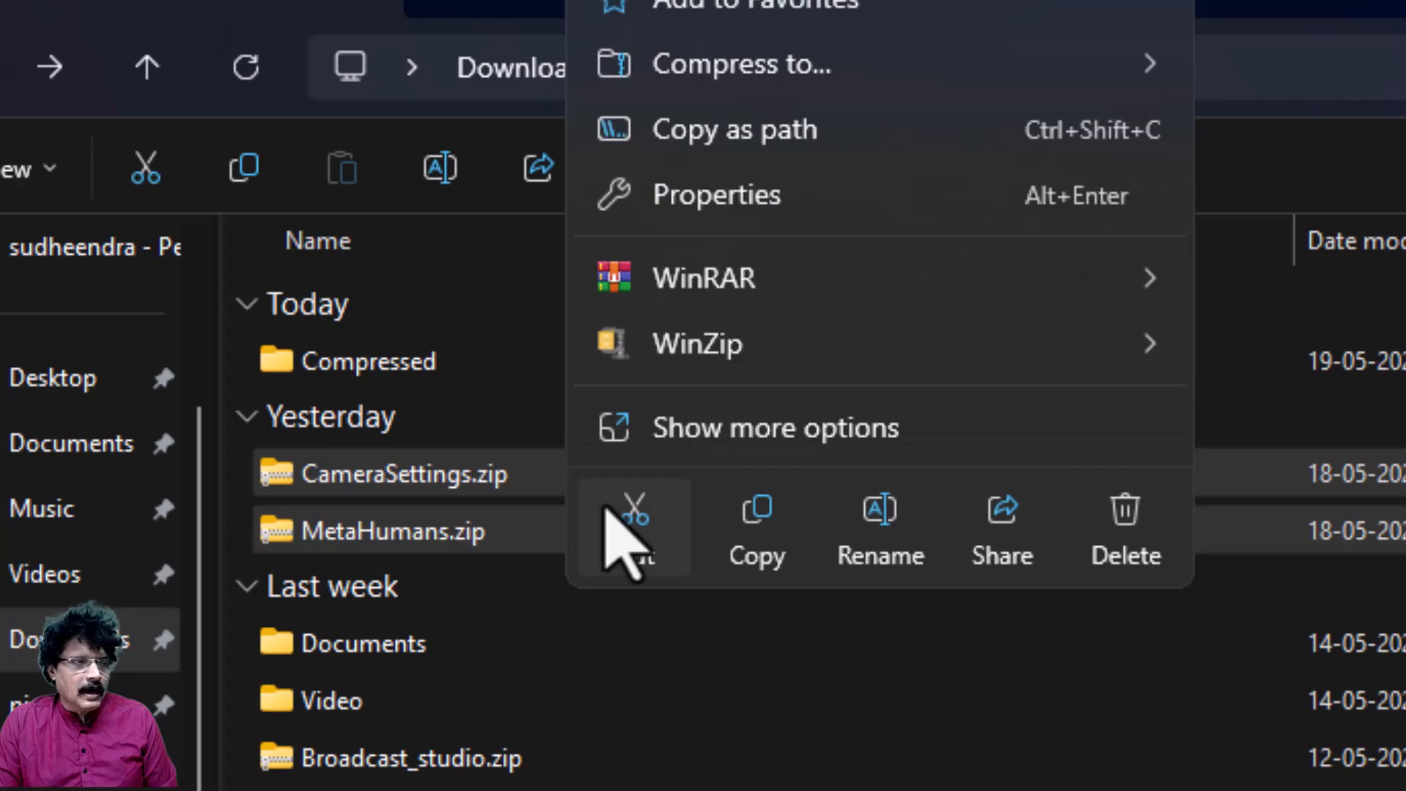
pyautogui.click(622, 542)
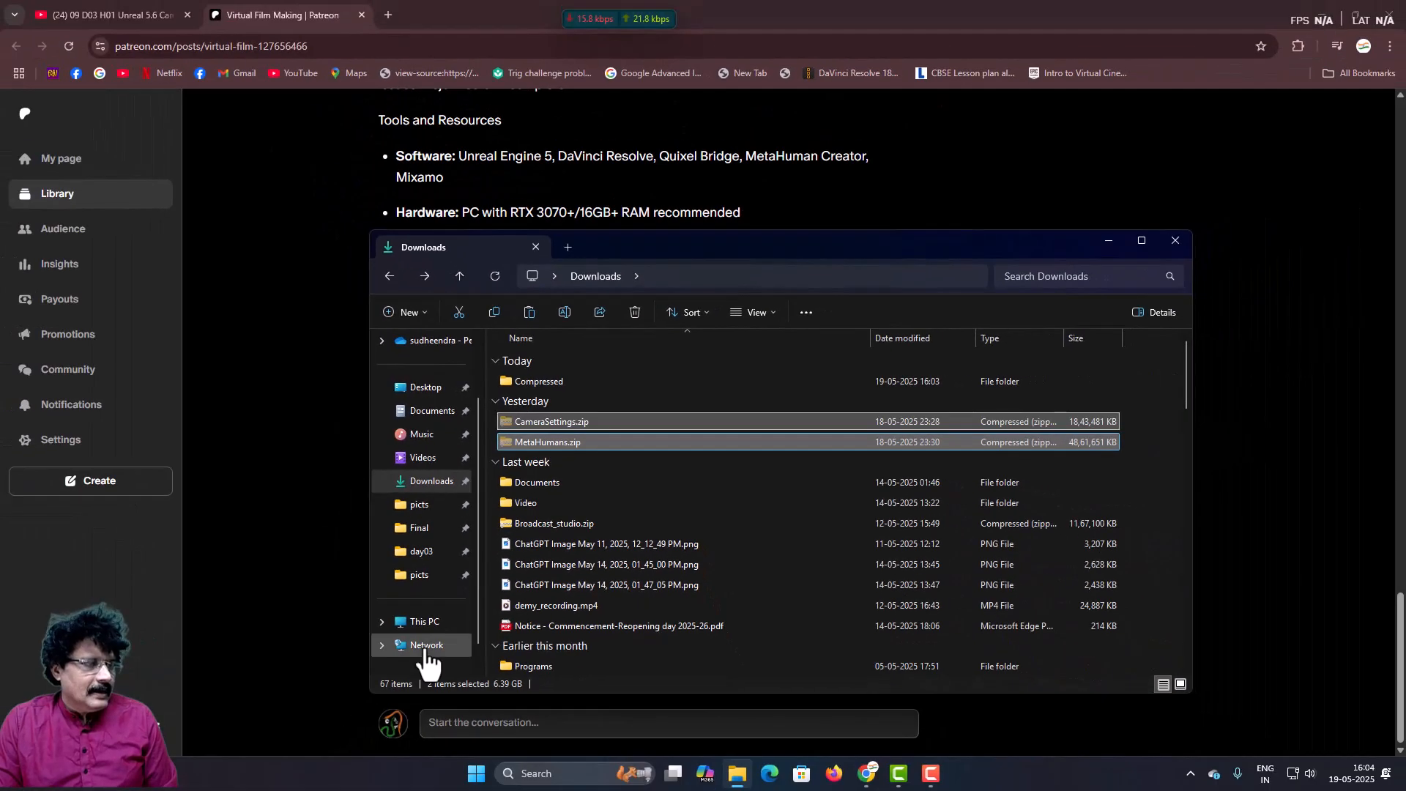
# Paste the two cut zip files into the unreal_projects folder on the Shala_D (D:) drive
pyautogui.click(425, 622)
pyautogui.click(770, 382)
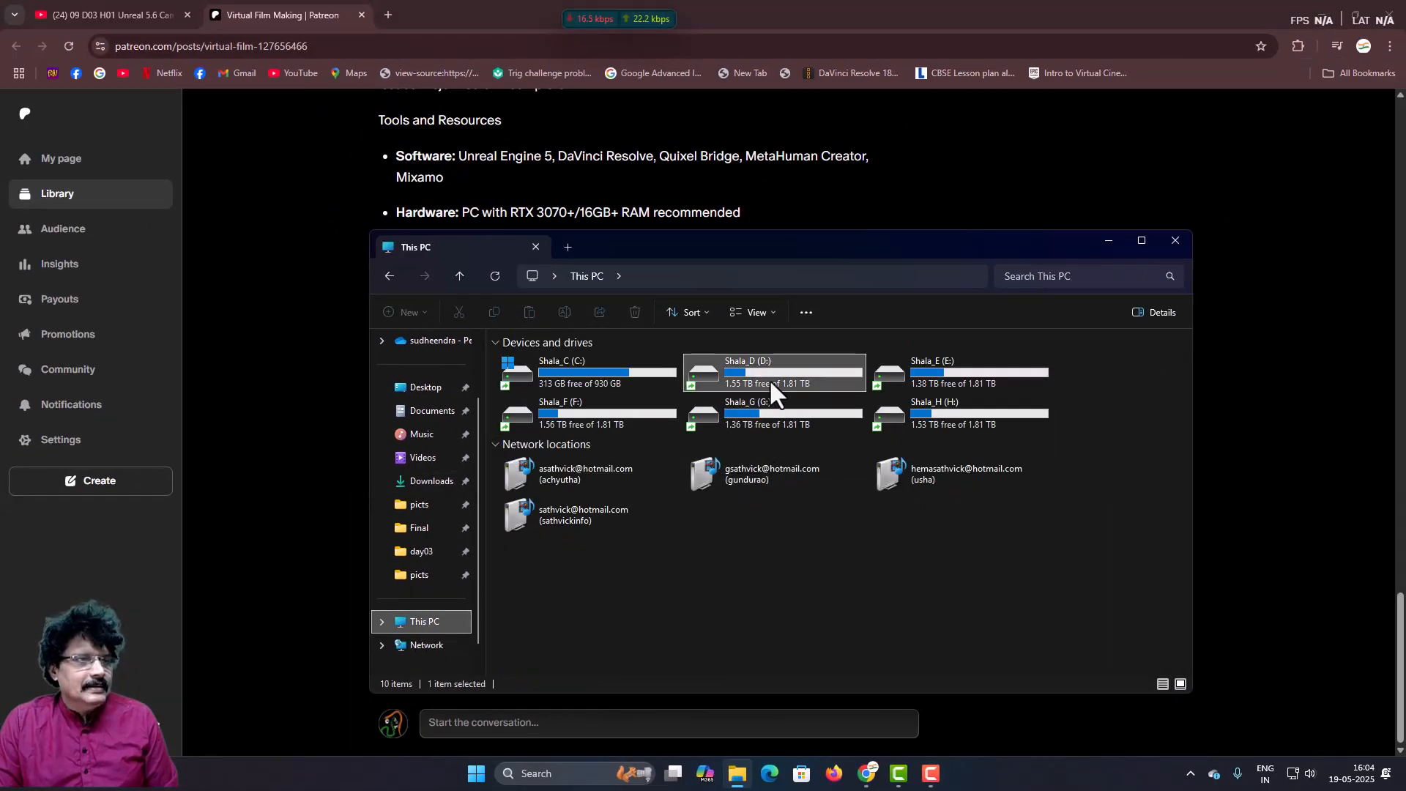
pyautogui.doubleClick(770, 382)
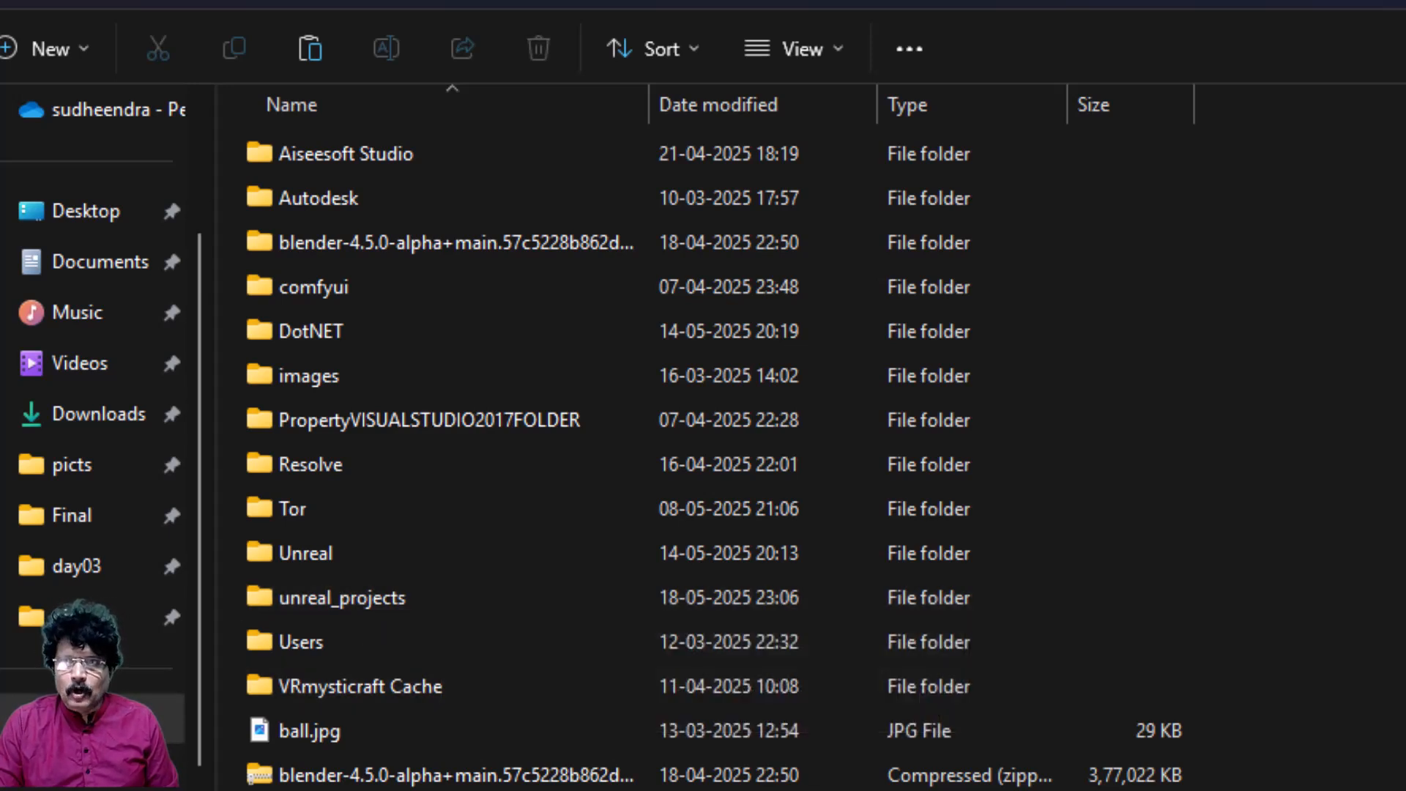
pyautogui.click(370, 610)
pyautogui.doubleClick(382, 602)
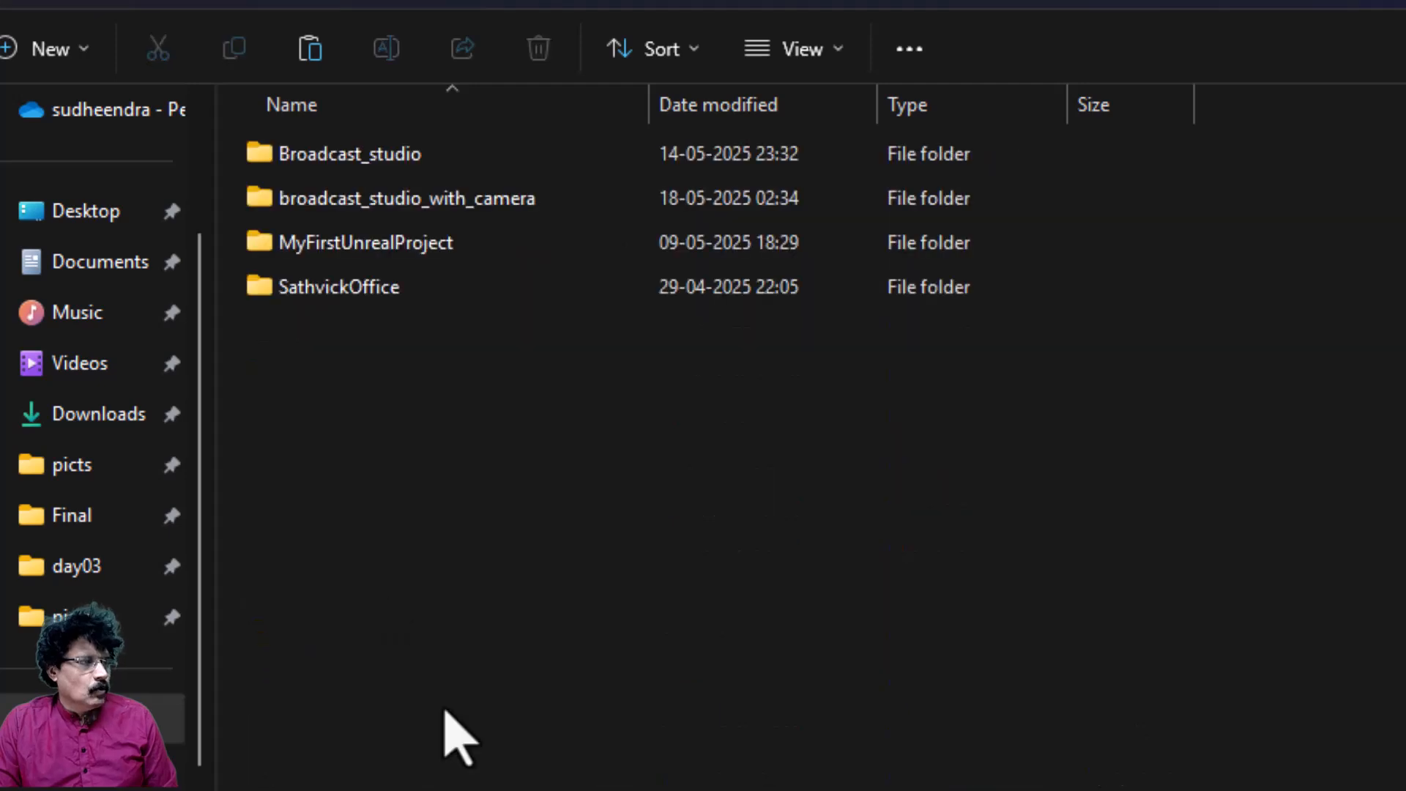
pyautogui.rightClick(313, 399)
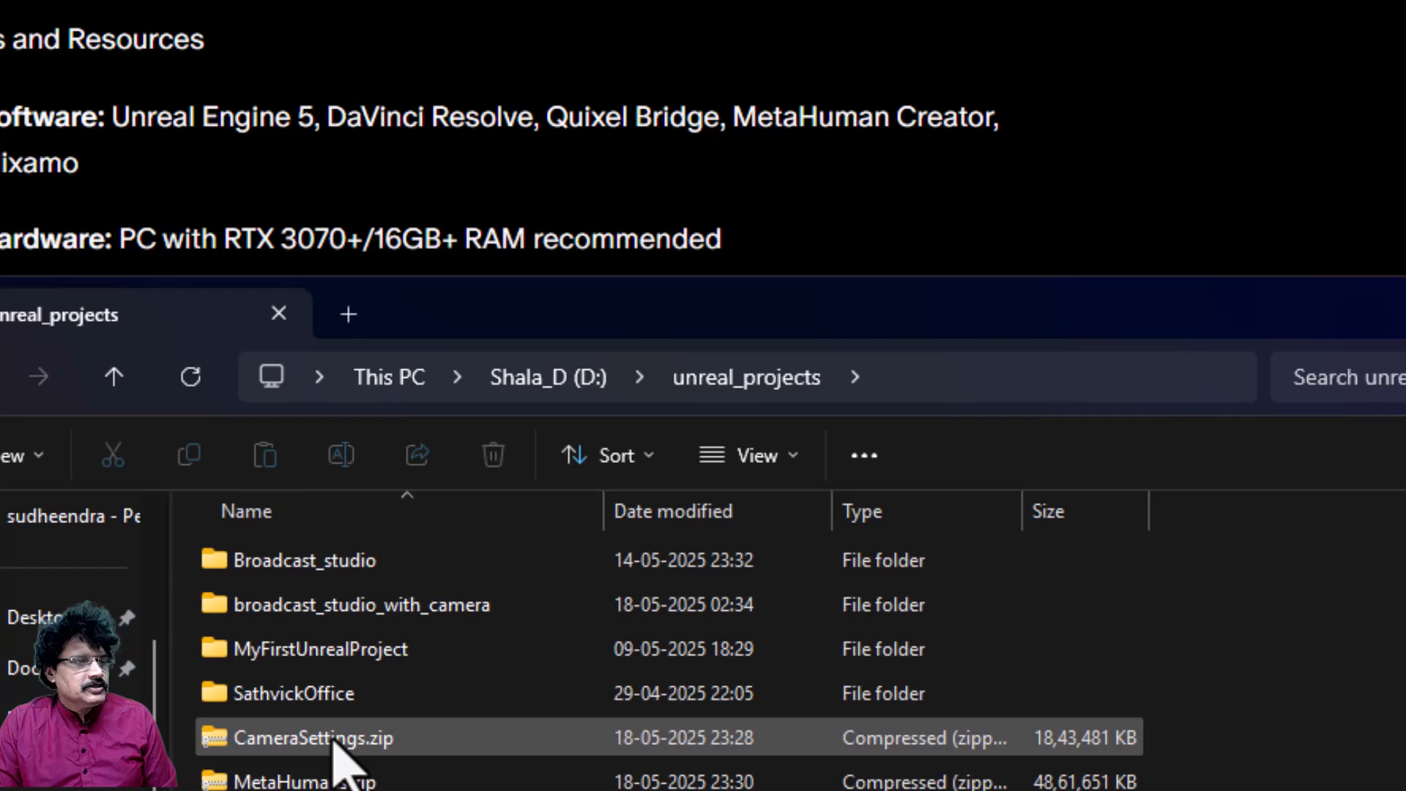
# Extract CameraSettings.zip to D:\unreal_projects\CameraSettings
pyautogui.click(334, 738)
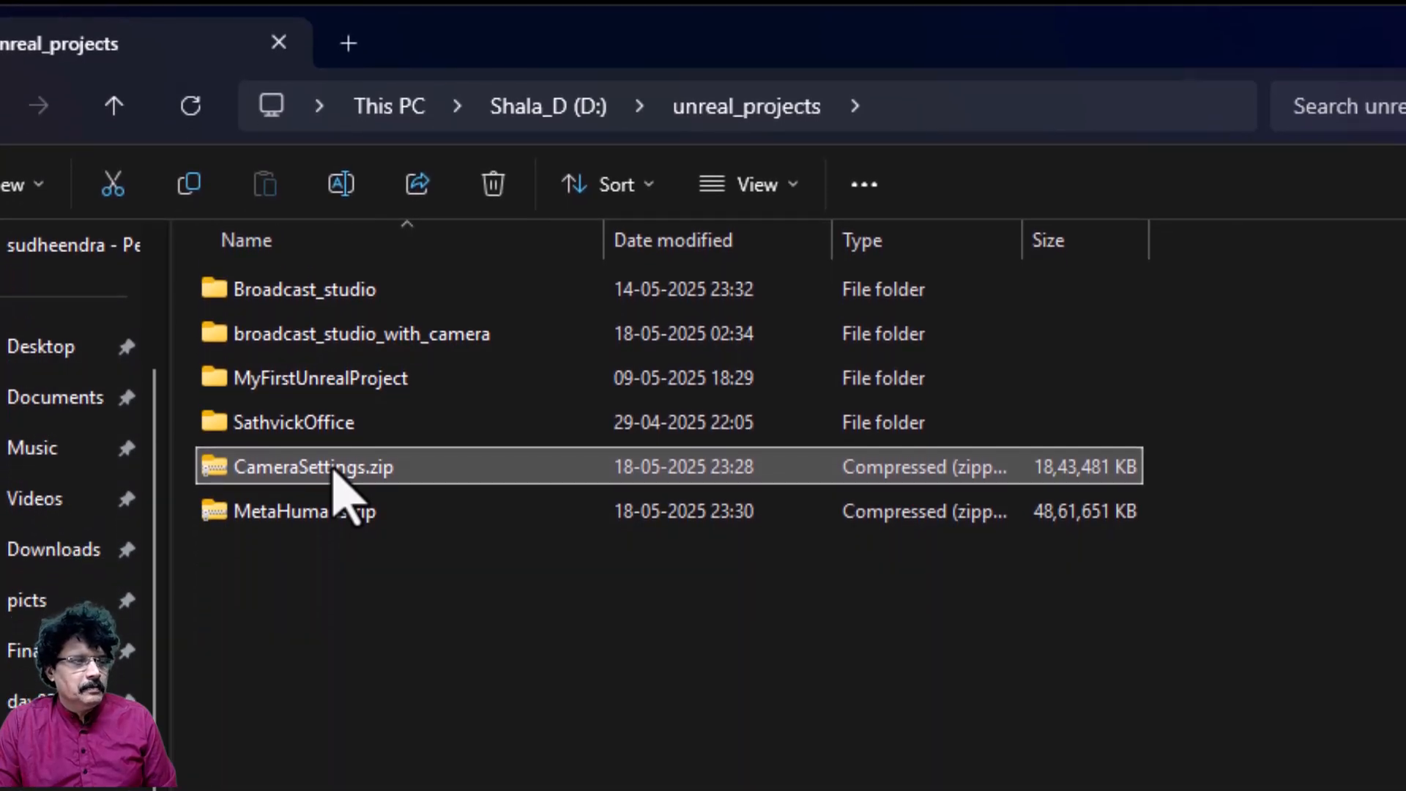
pyautogui.rightClick(334, 469)
pyautogui.click(411, 518)
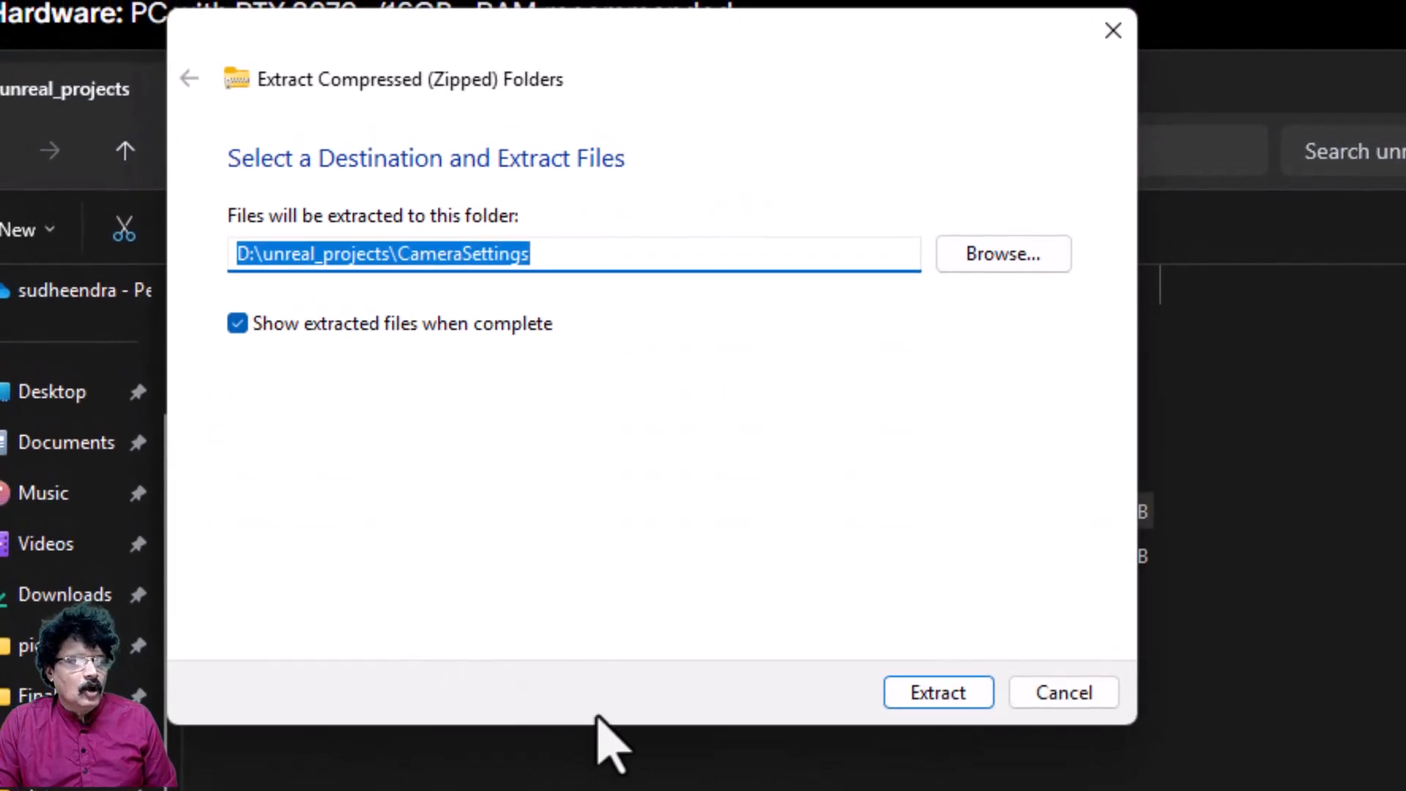
pyautogui.click(965, 692)
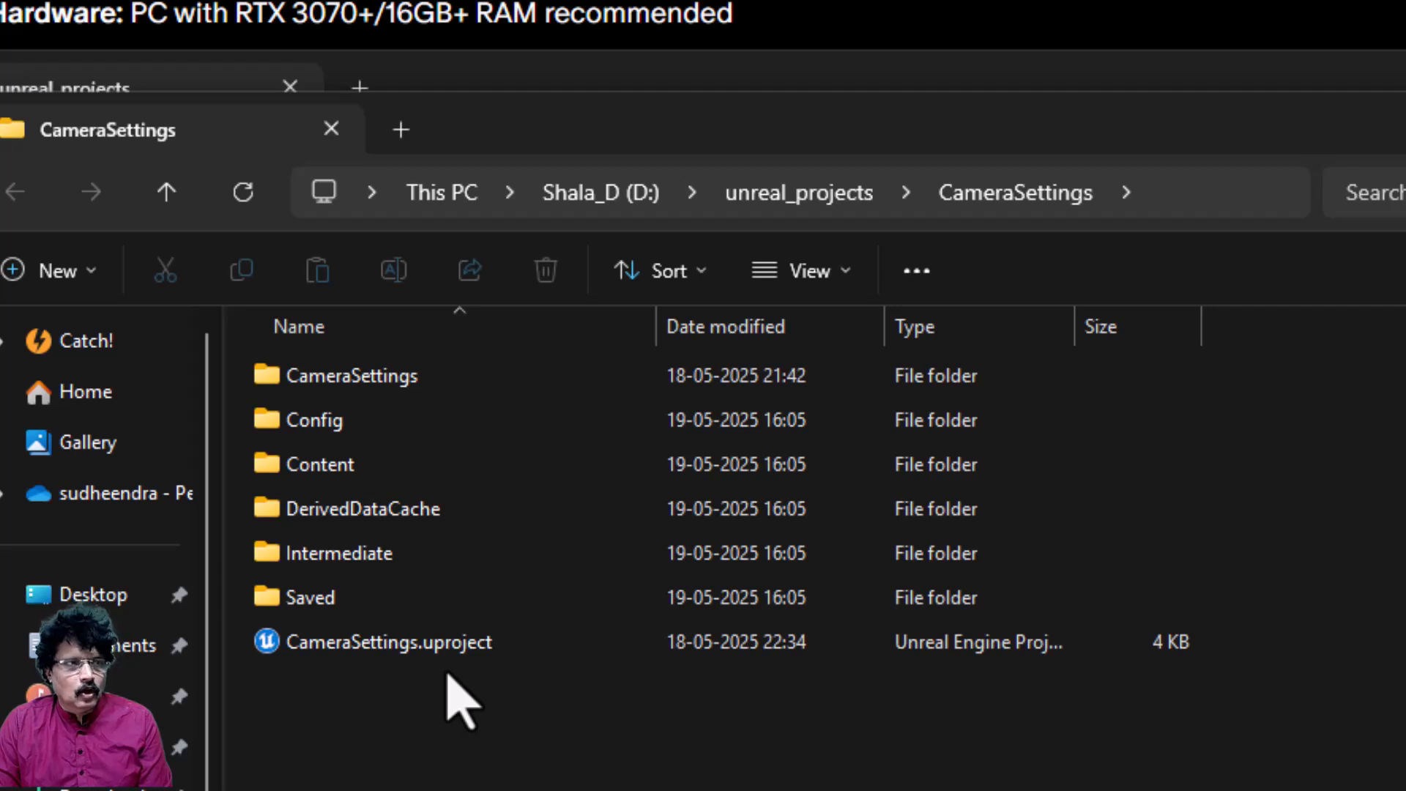
# Return to the unreal_projects folder and extract MetaHumans.zip to D:\unreal_projects\MetaHumans
pyautogui.click(812, 194)
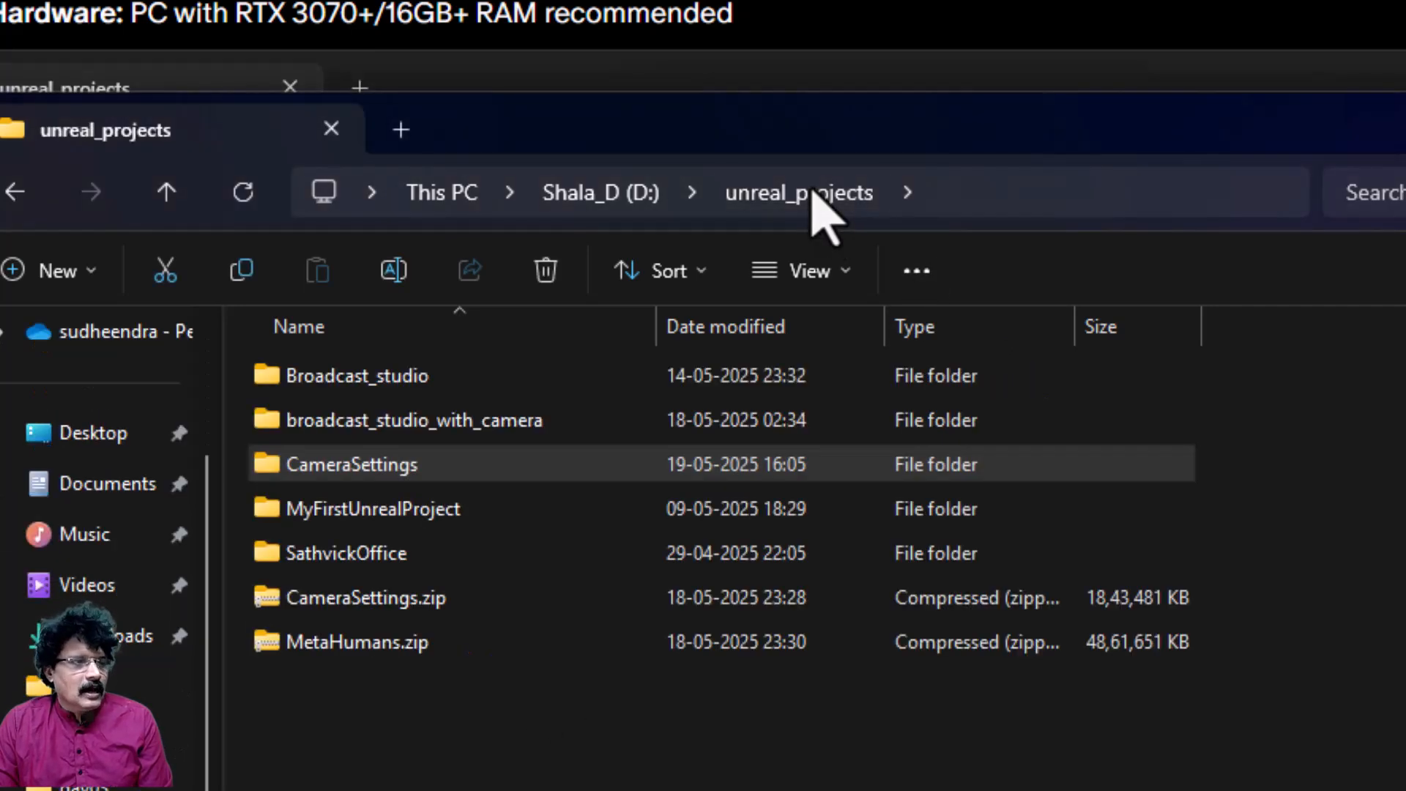
pyautogui.click(388, 645)
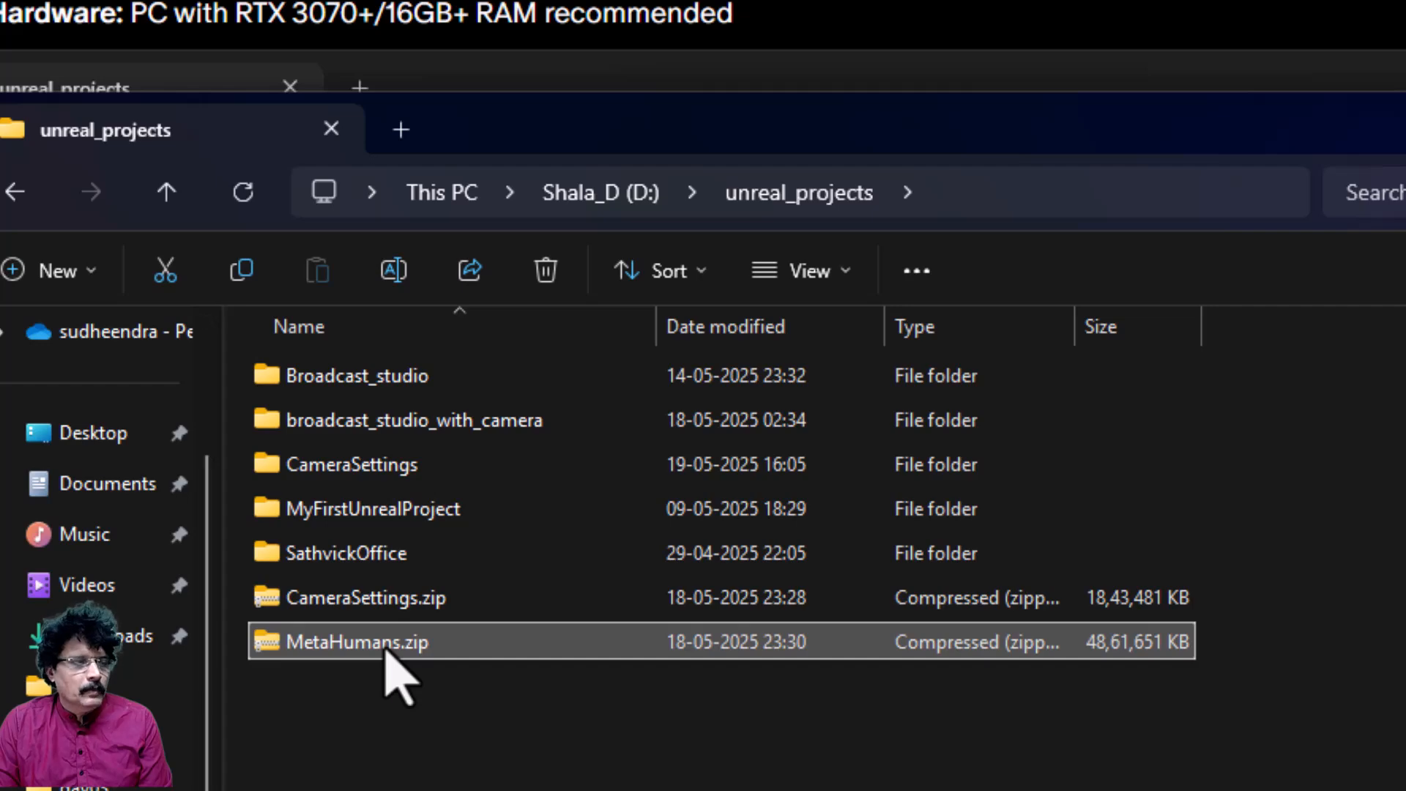
pyautogui.rightClick(388, 644)
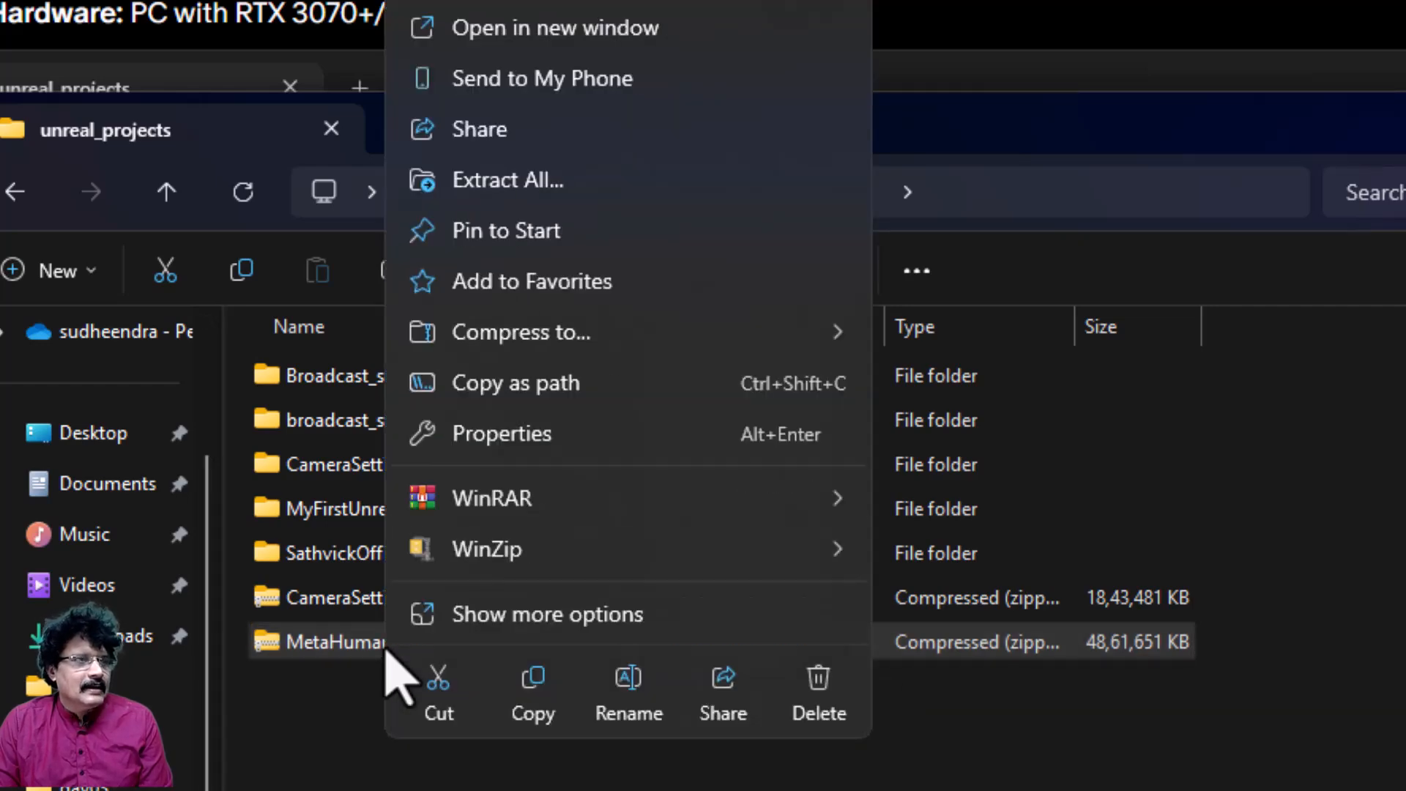
pyautogui.click(564, 183)
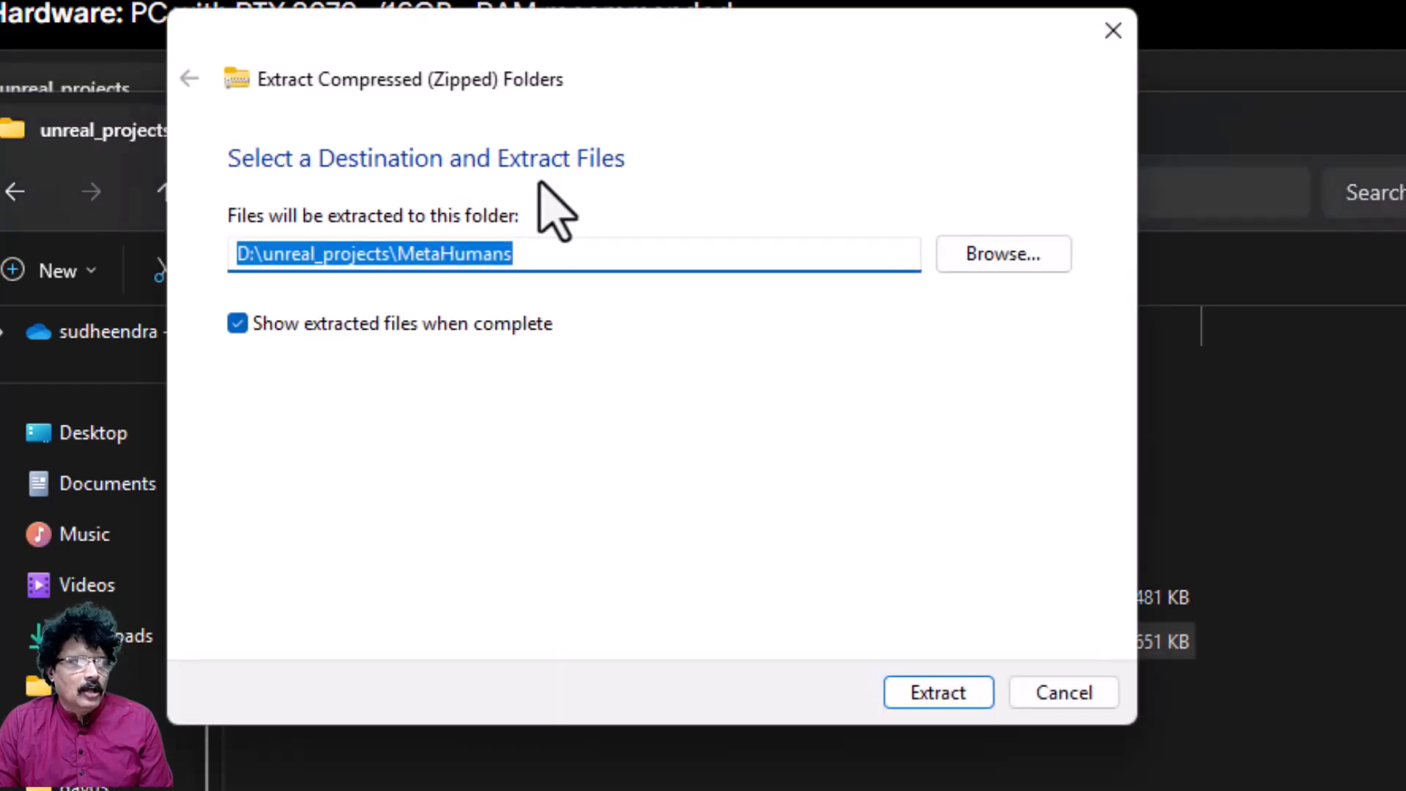
pyautogui.click(936, 699)
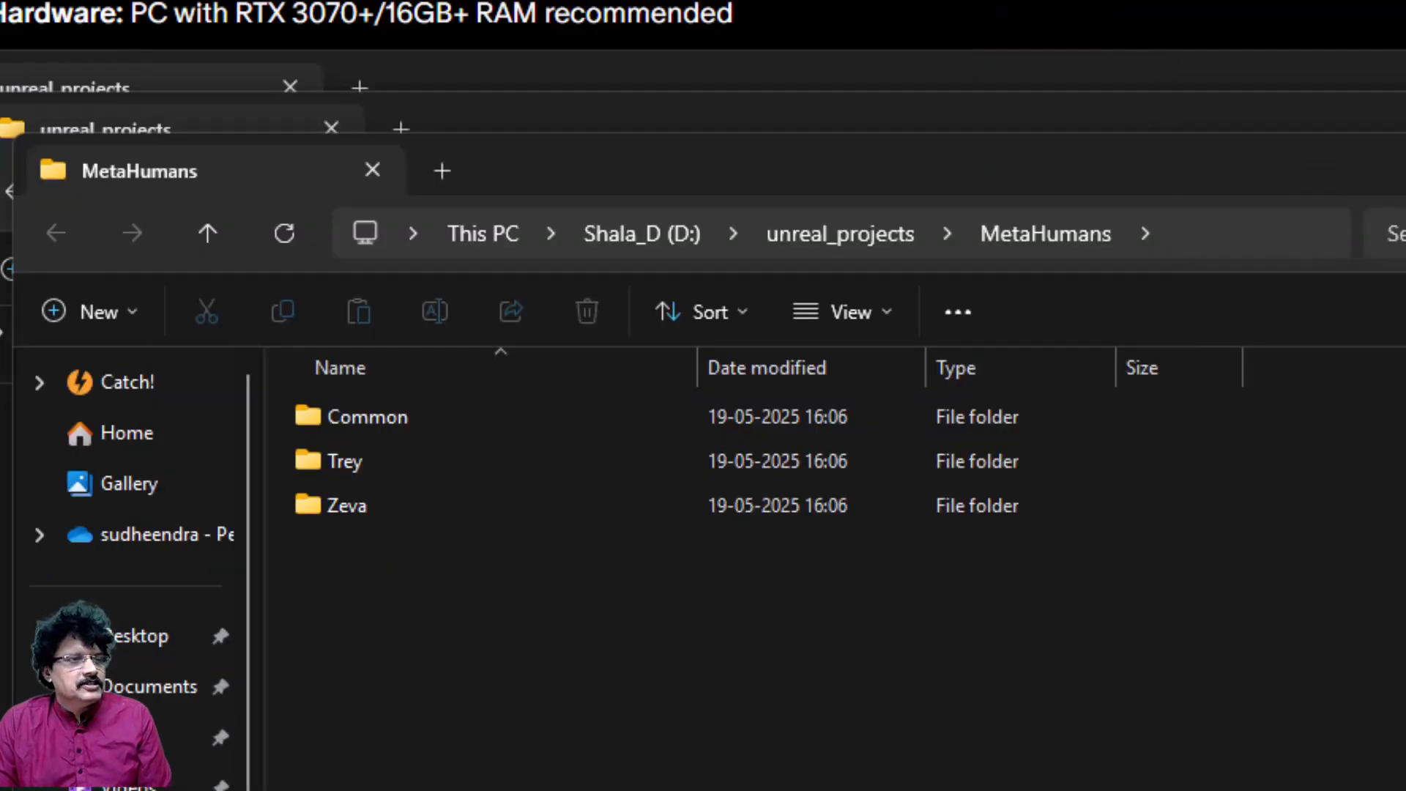
# Go back to unreal_projects and cut the extracted MetaHumans folder
pyautogui.click(810, 236)
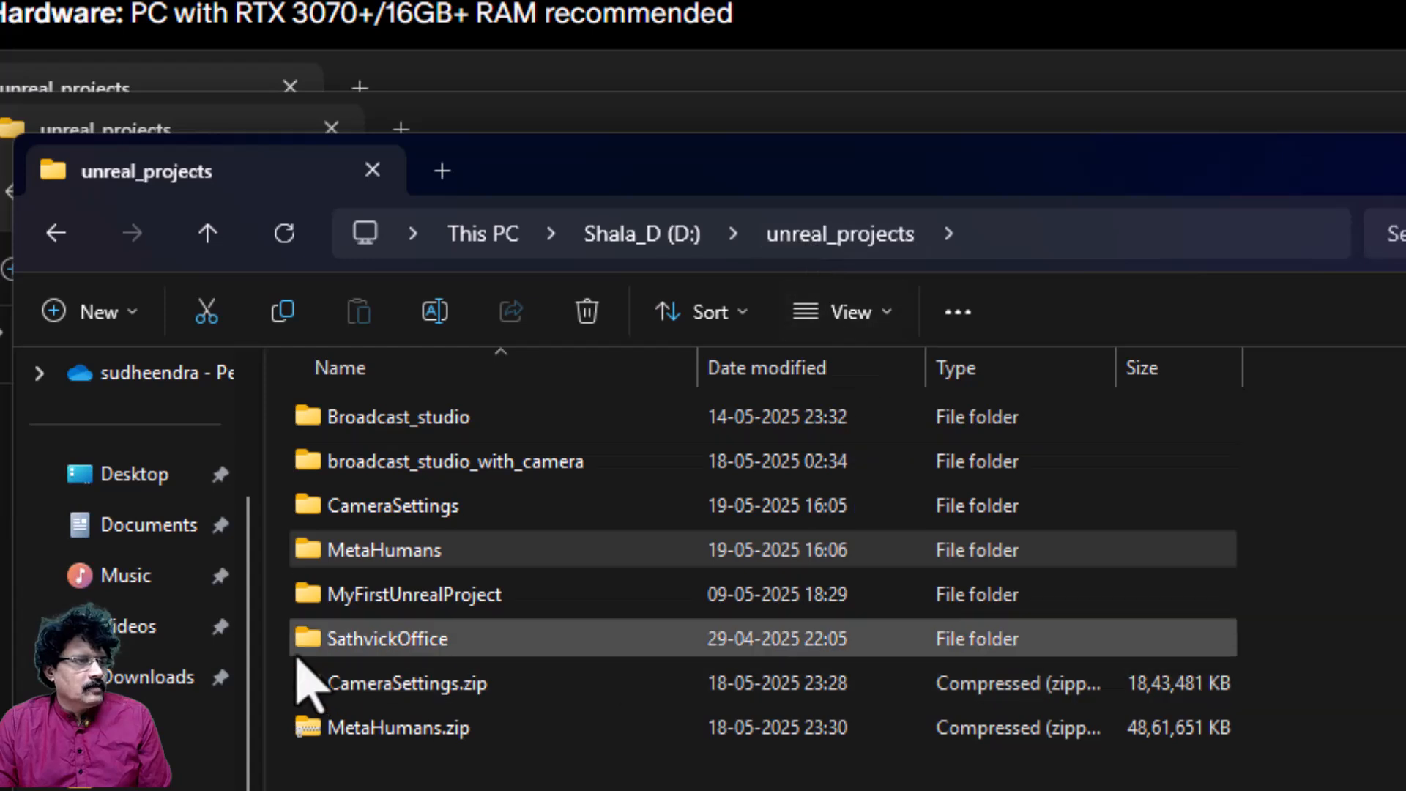
pyautogui.click(344, 554)
pyautogui.moveTo(330, 560)
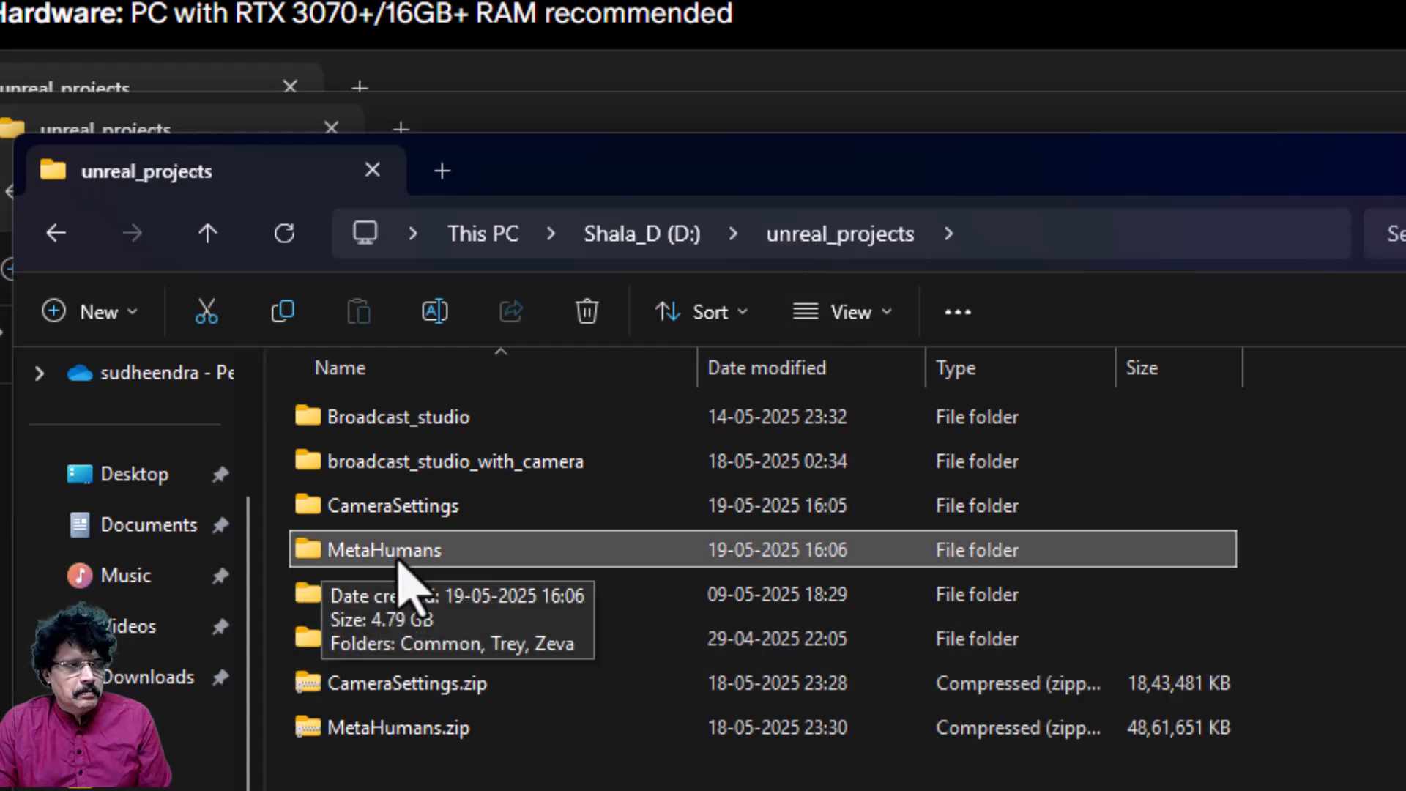
pyautogui.rightClick(364, 575)
pyautogui.click(405, 586)
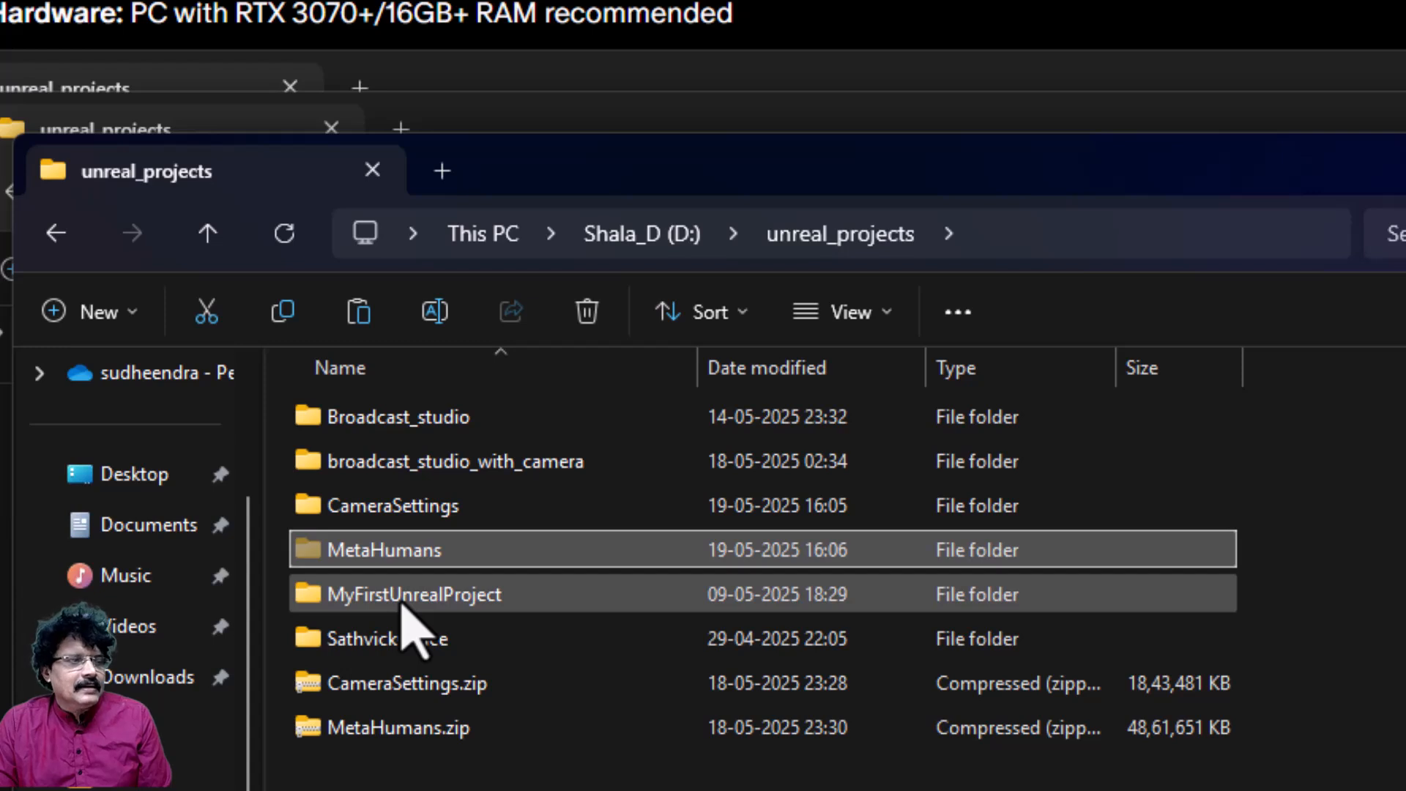
# Paste the MetaHumans folder into the INT_VC folder inside the CameraSettings project's Content folder
pyautogui.doubleClick(407, 510)
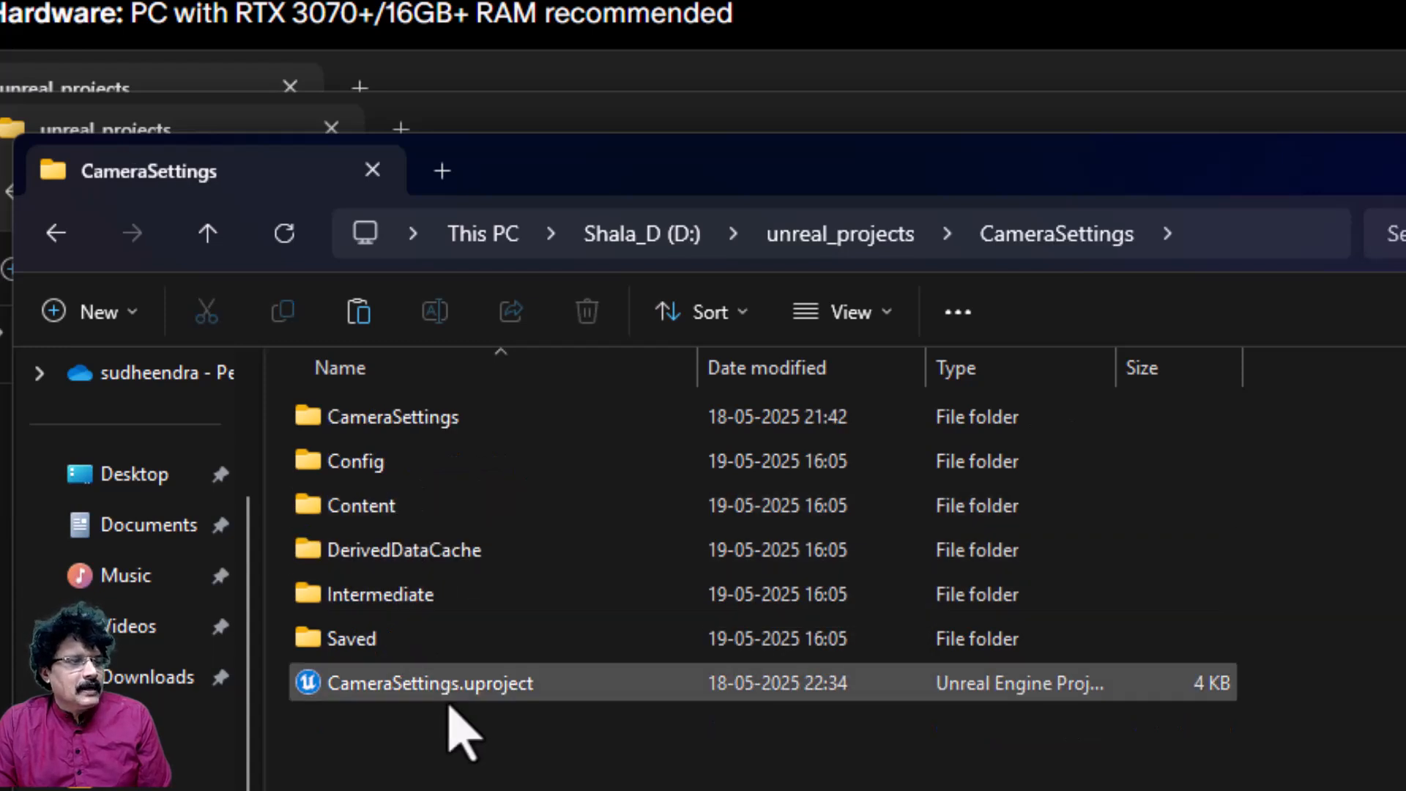
pyautogui.press('c')
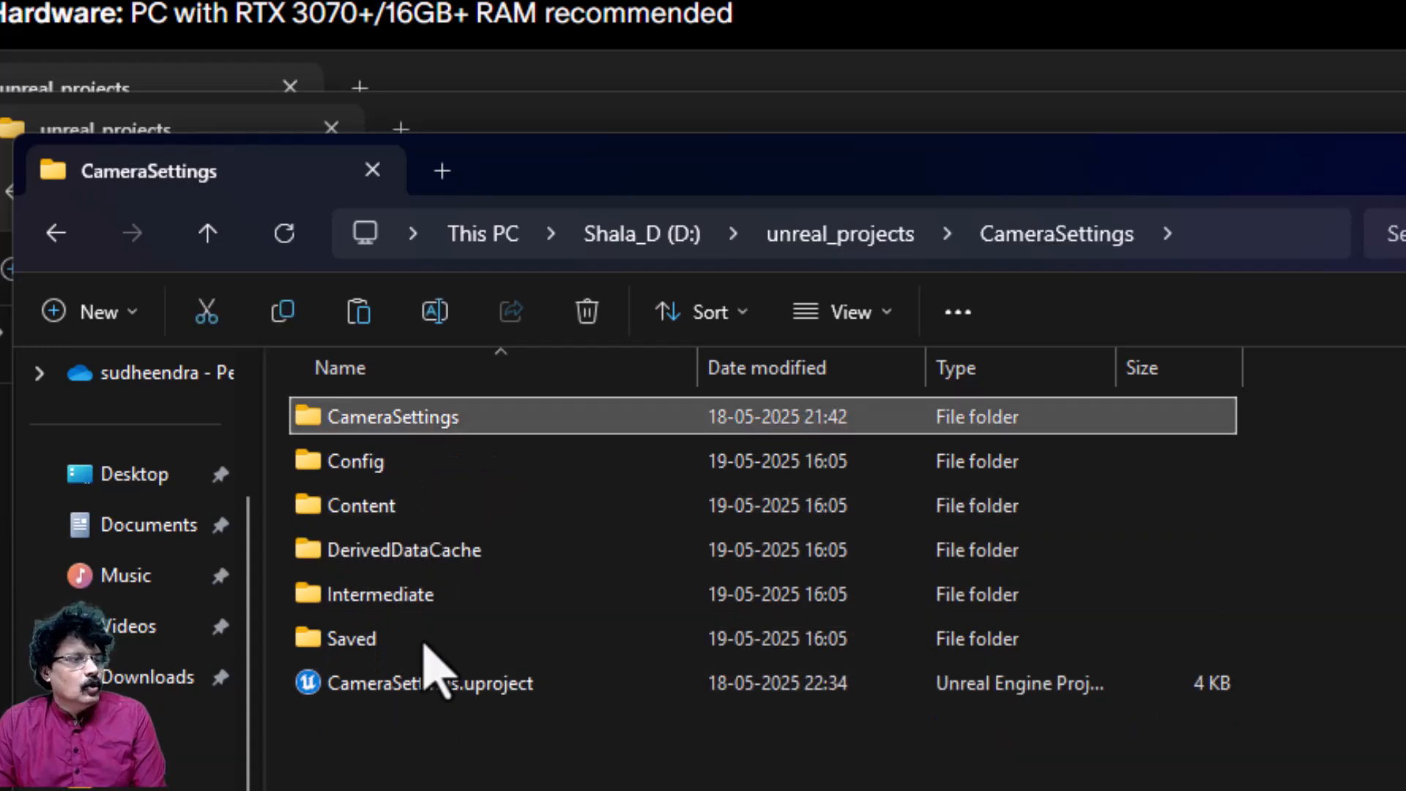
pyautogui.doubleClick(418, 516)
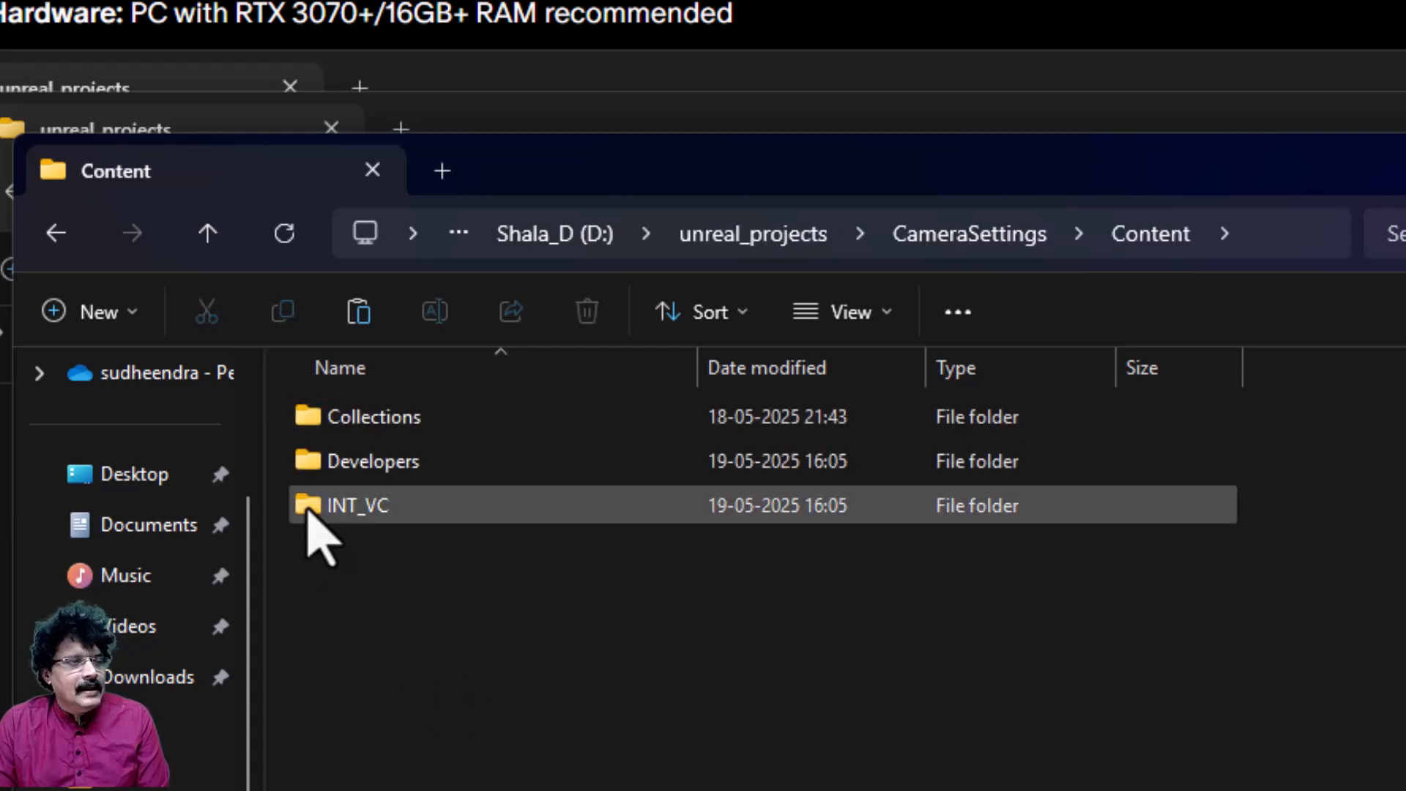
pyautogui.doubleClick(366, 518)
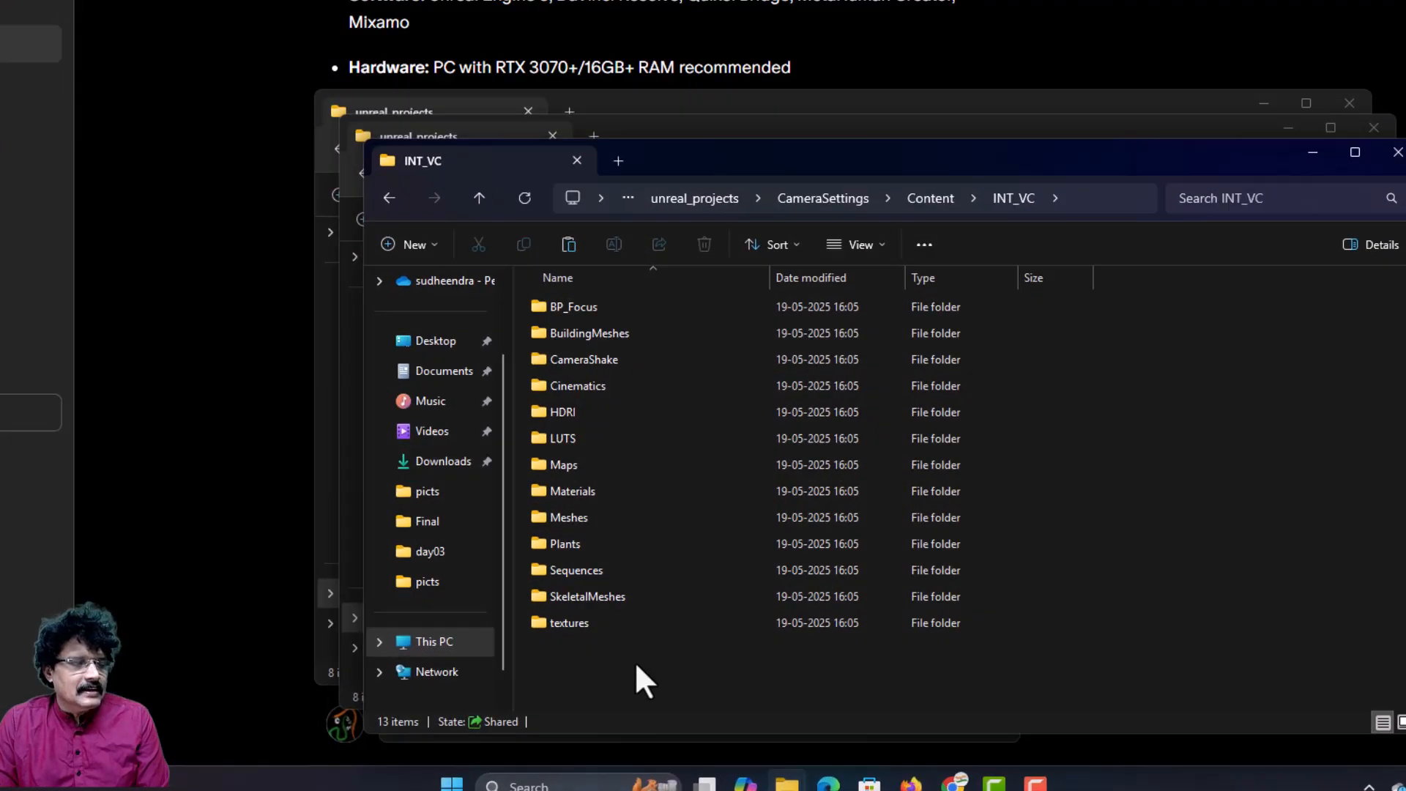
pyautogui.rightClick(635, 662)
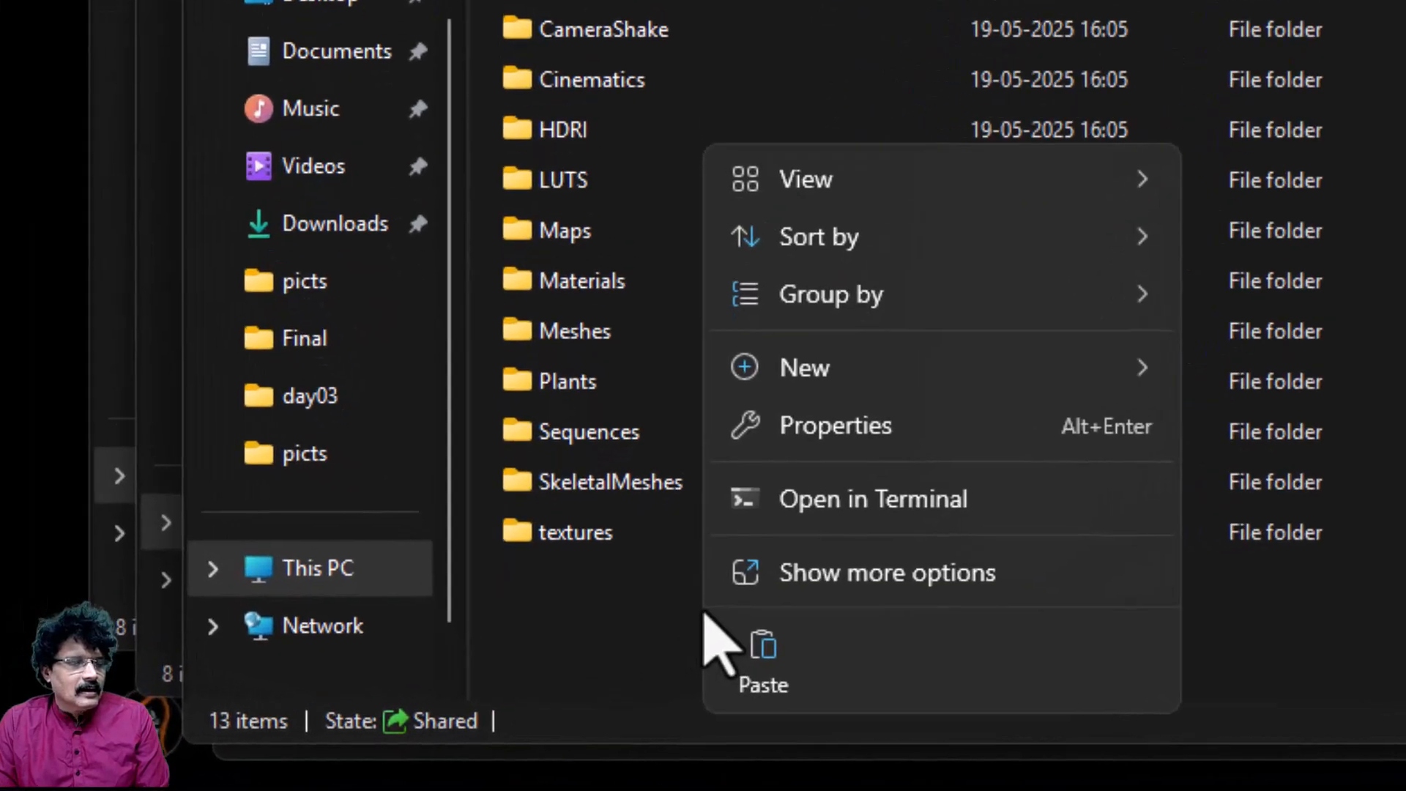
pyautogui.click(665, 682)
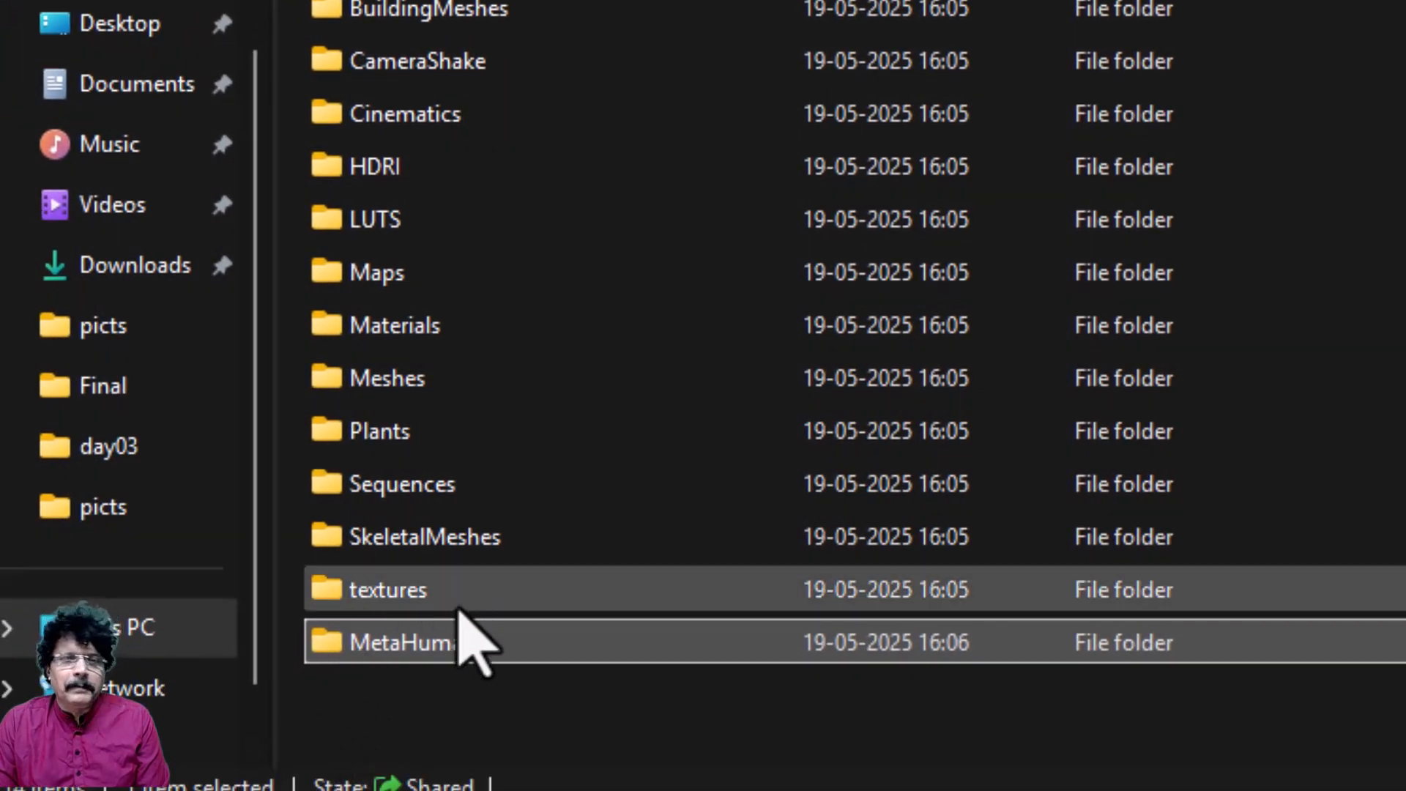
pyautogui.moveTo(458, 646)
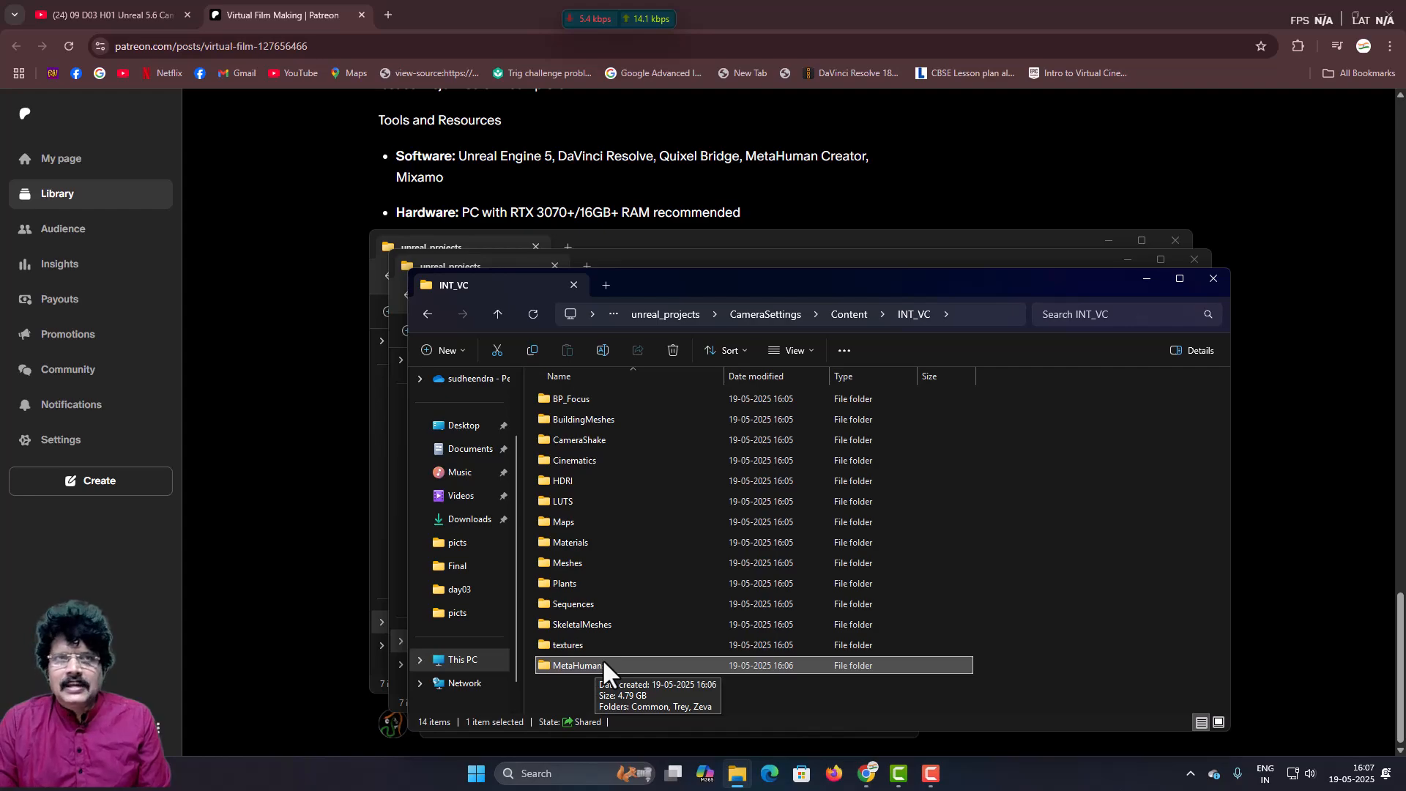
# Clear the browser off the desktop, start the Epic Games Launcher and open the CameraSettings project from the Unreal Engine library
pyautogui.click(1390, 11)
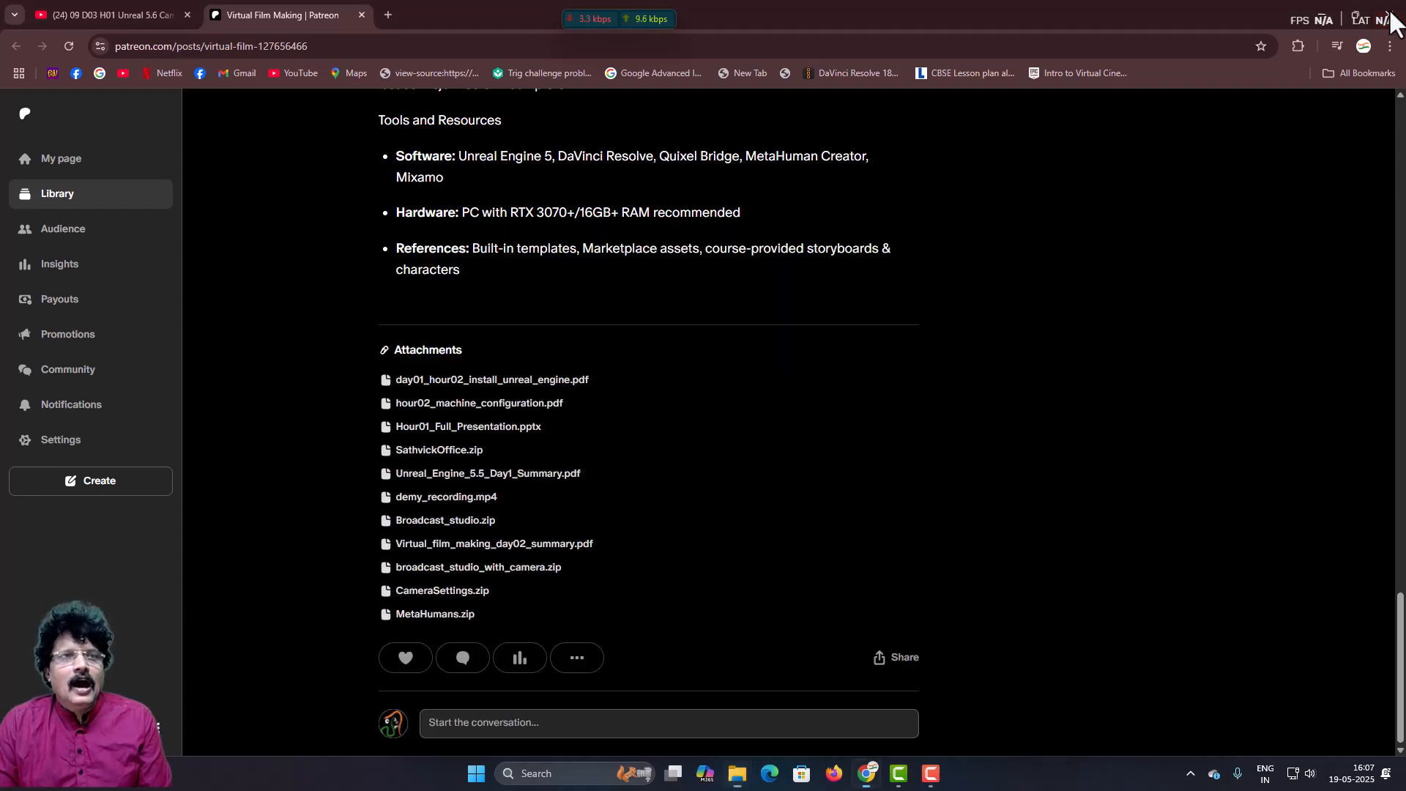
pyautogui.click(1390, 15)
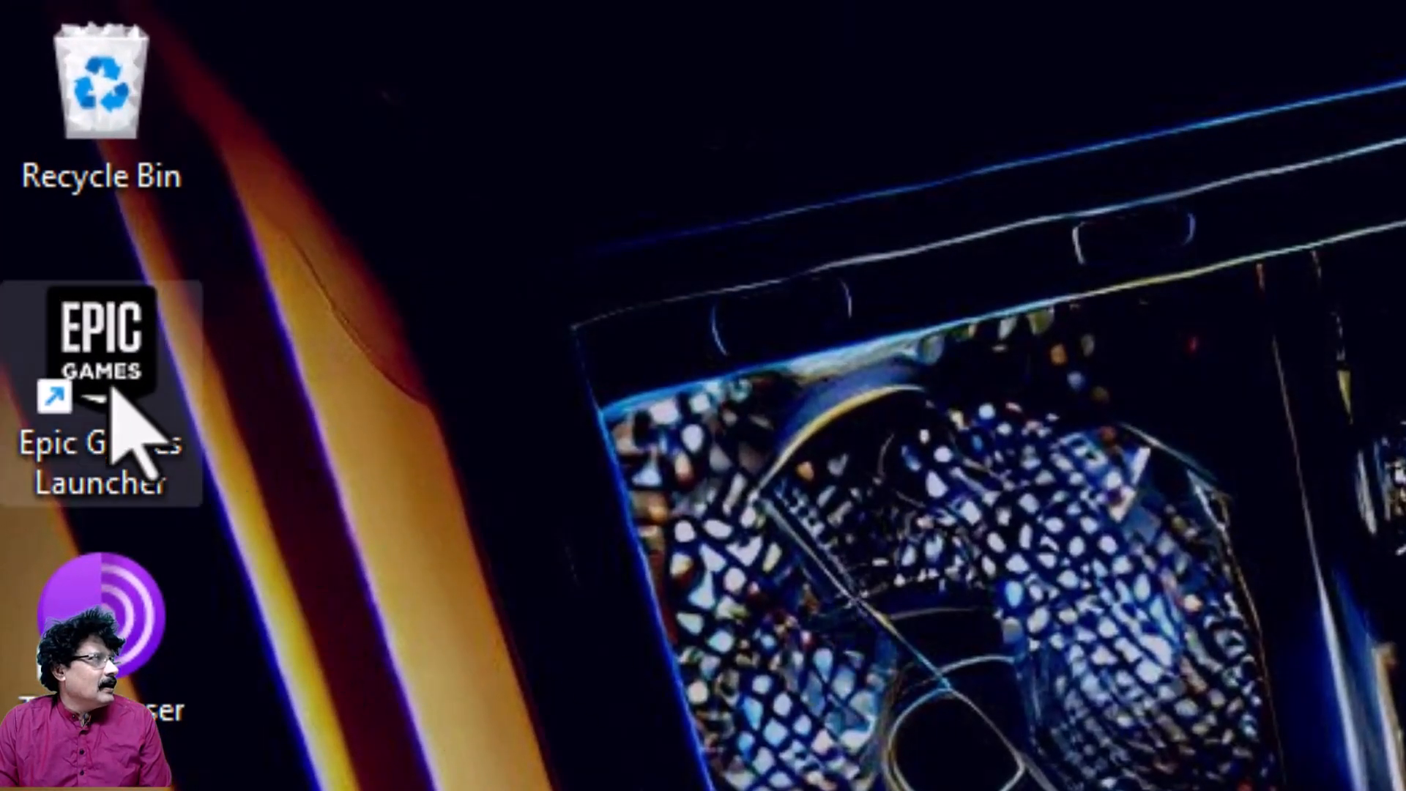
pyautogui.doubleClick(112, 389)
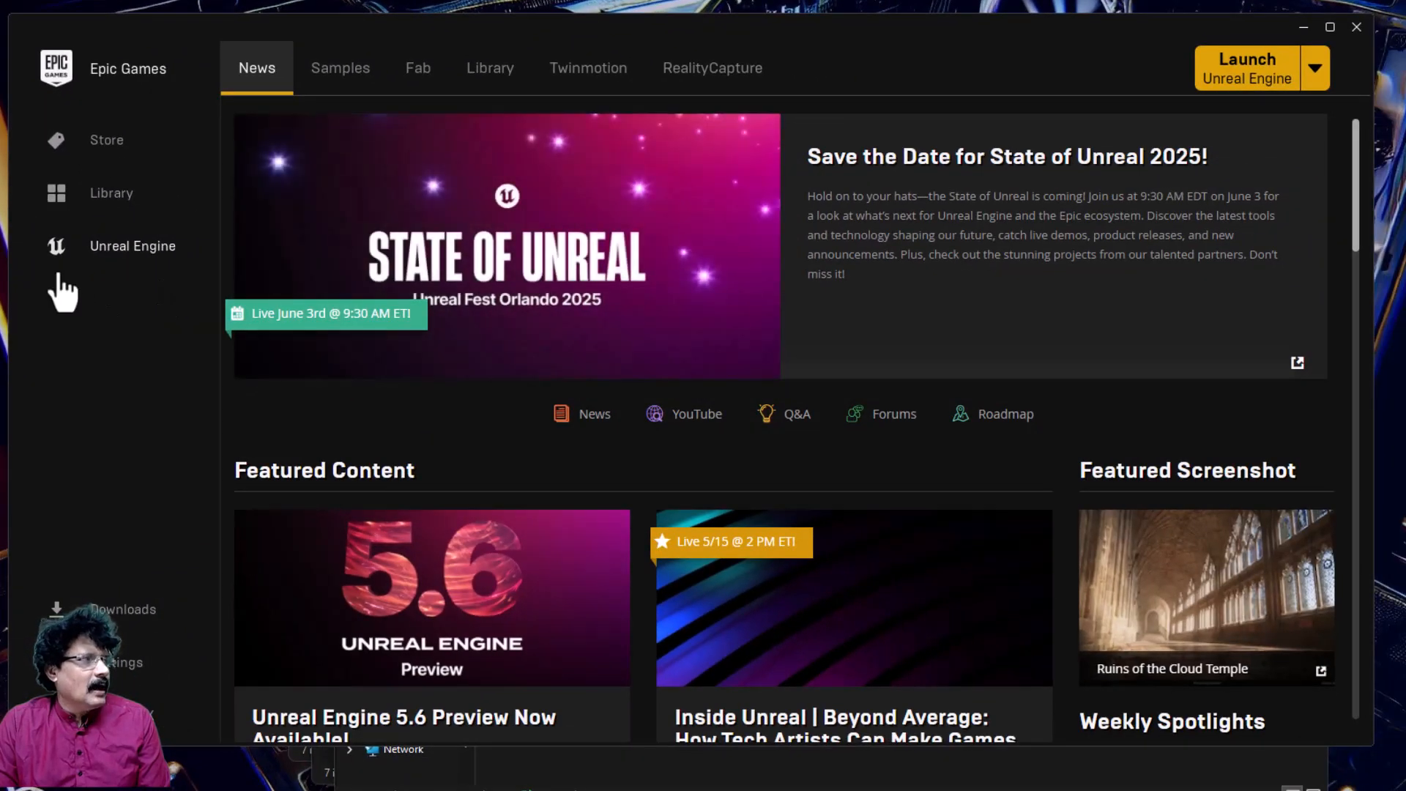
pyautogui.click(518, 80)
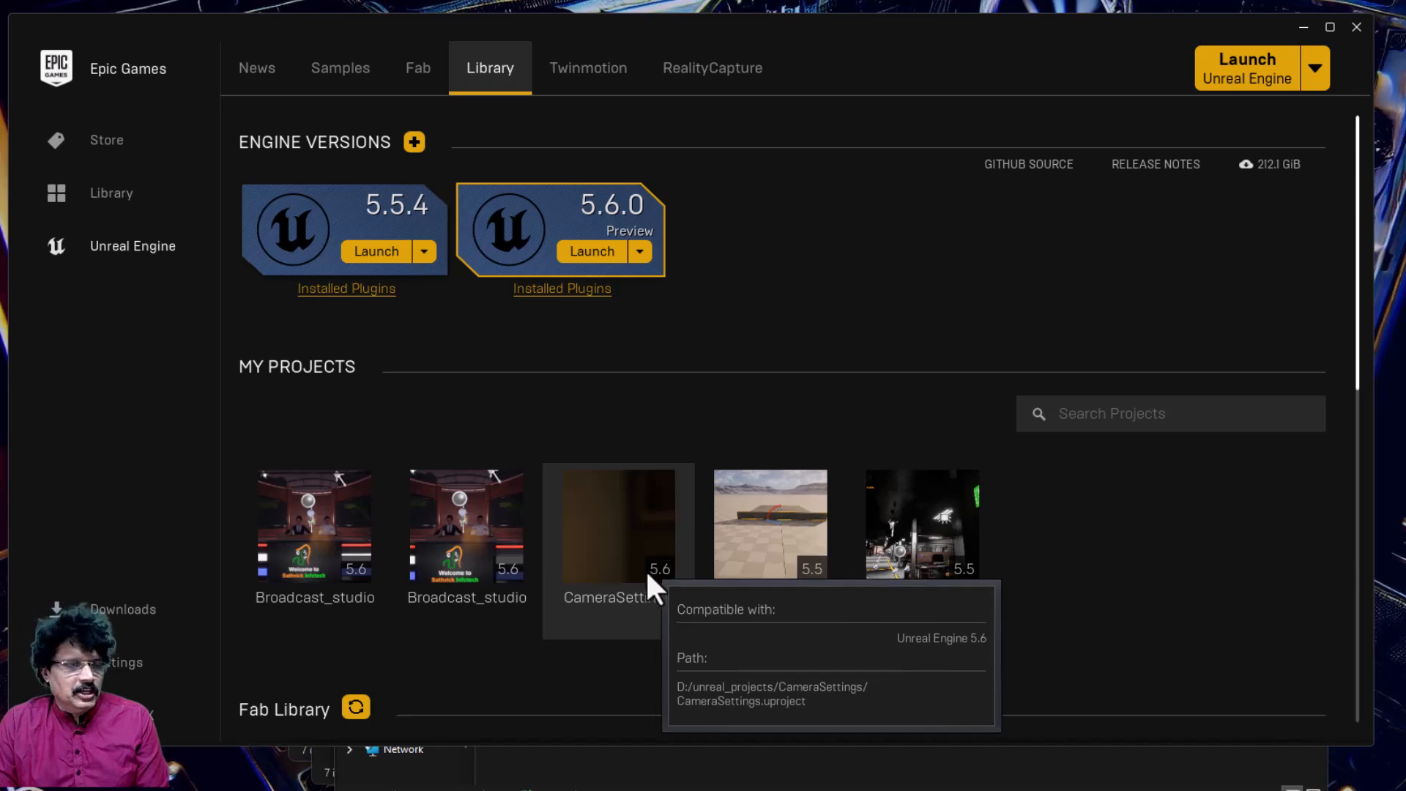
pyautogui.doubleClick(615, 528)
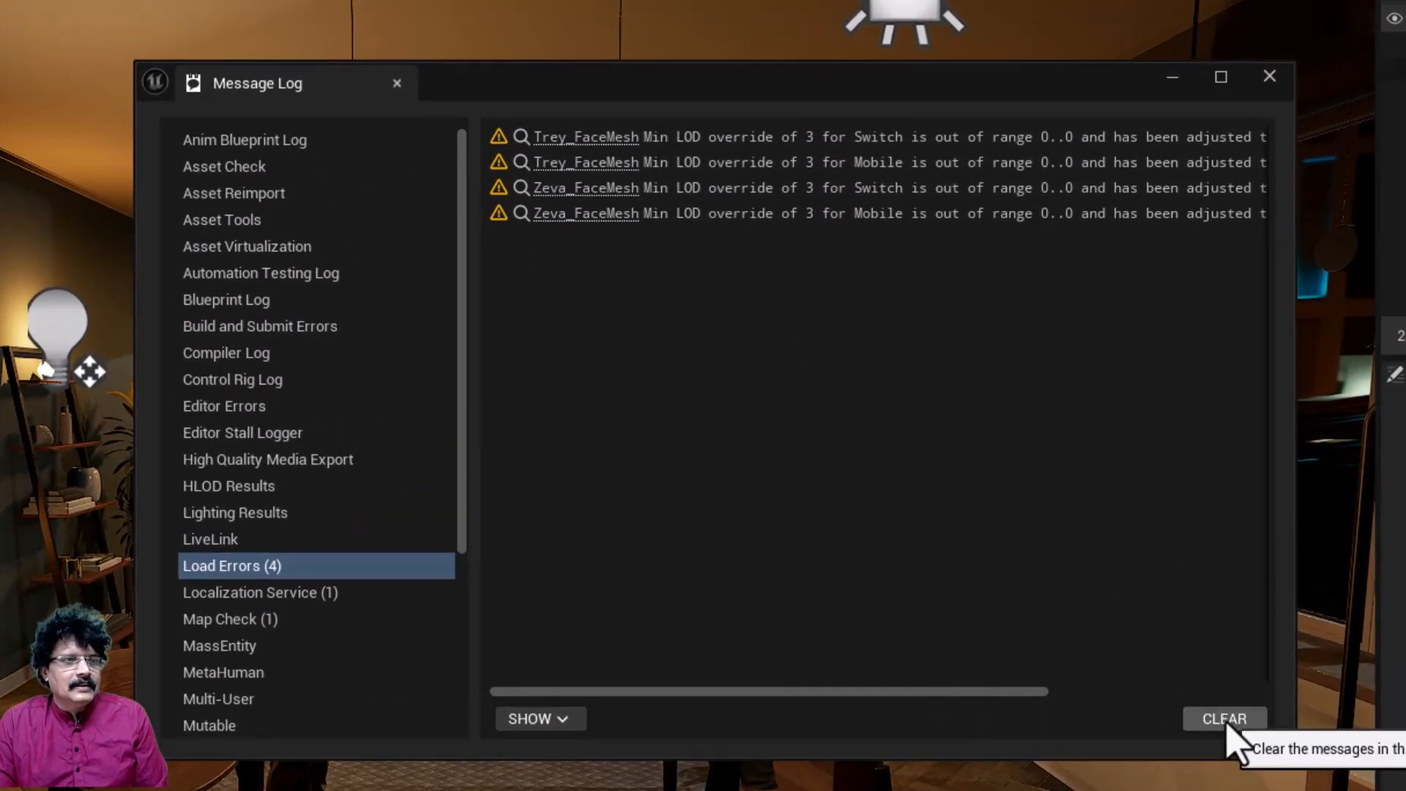
# Clear the Load Errors messages and close the Message Log
pyautogui.click(1225, 720)
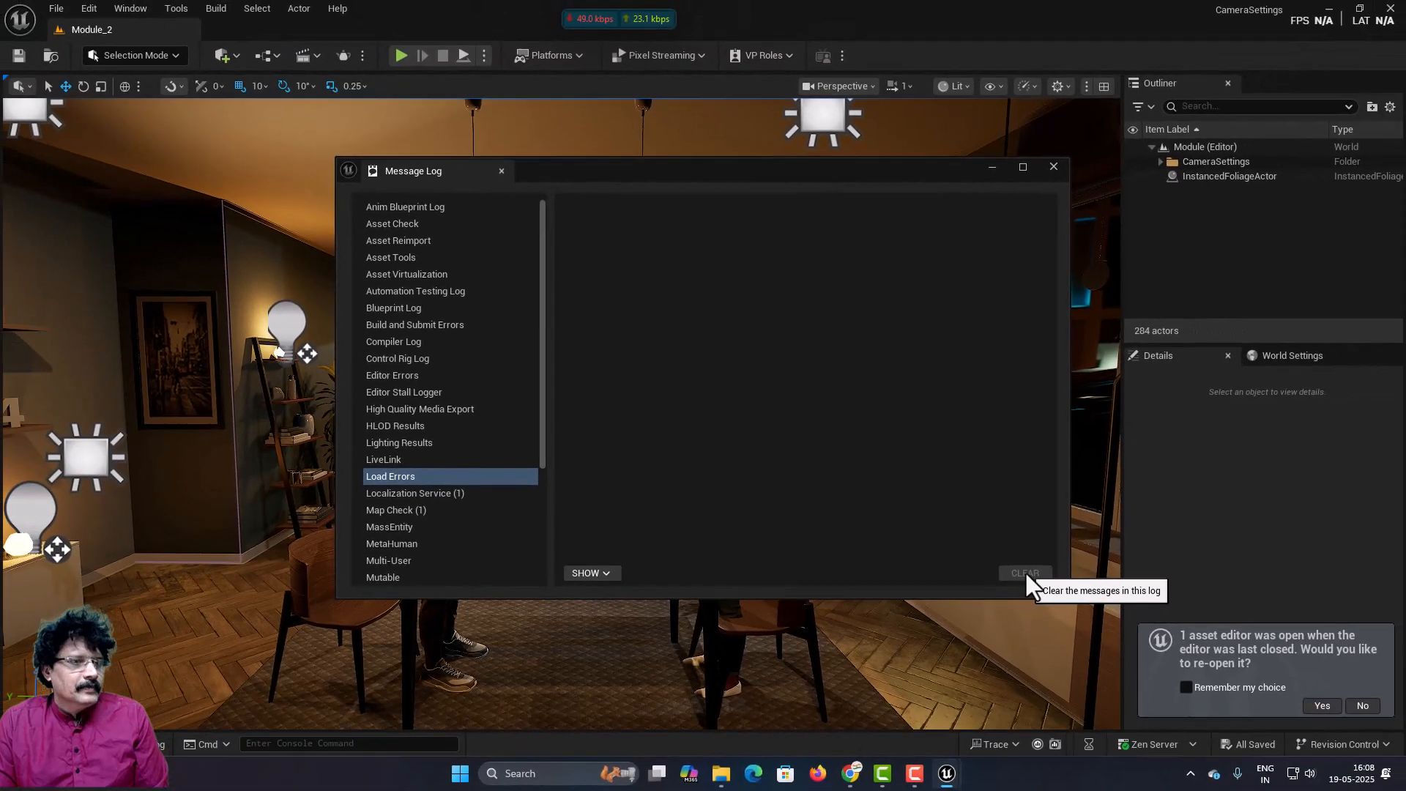
pyautogui.click(1054, 167)
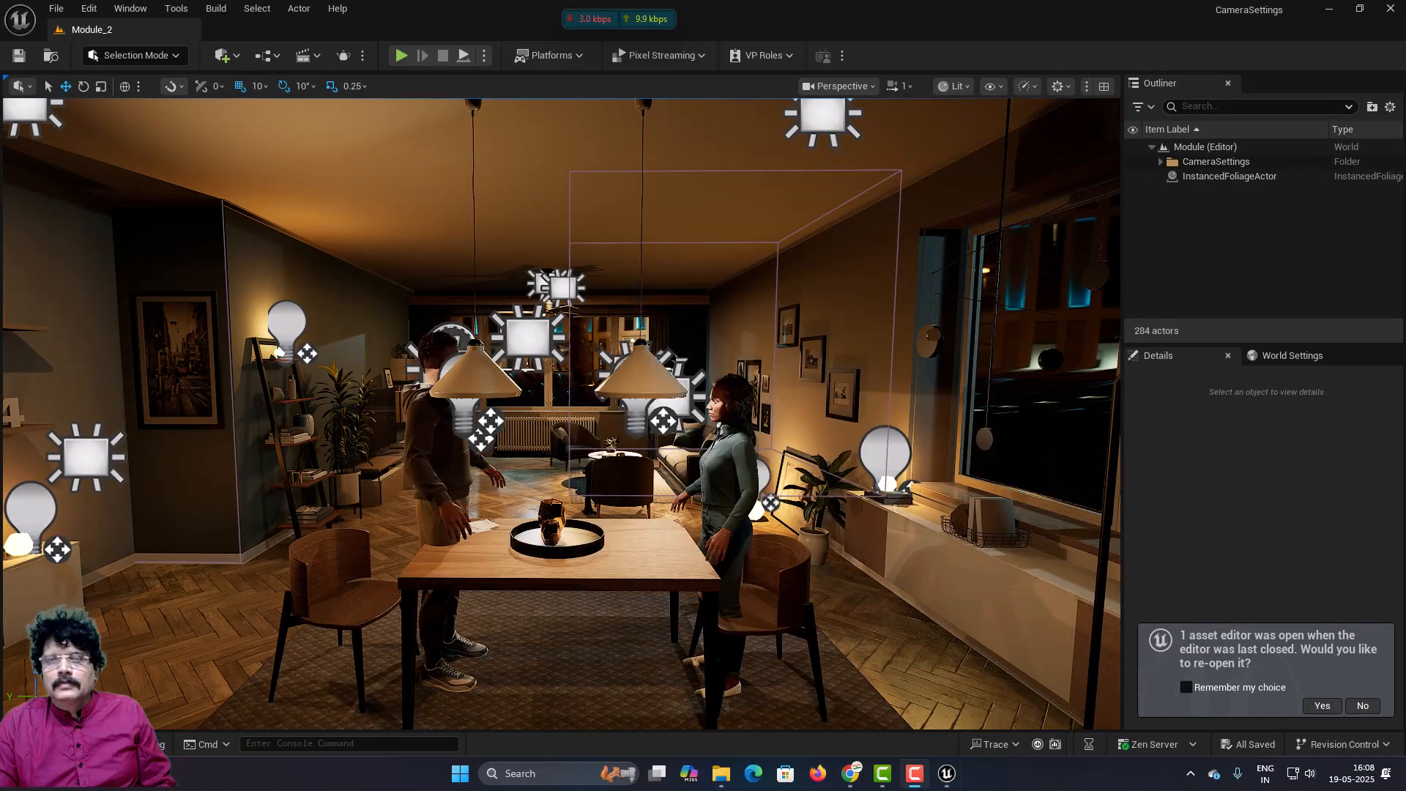
# Browse the project's content from INT_VC into the Maps folder and look at the levels in the Demos folder
pyautogui.hotkey('ctrl', 'space')
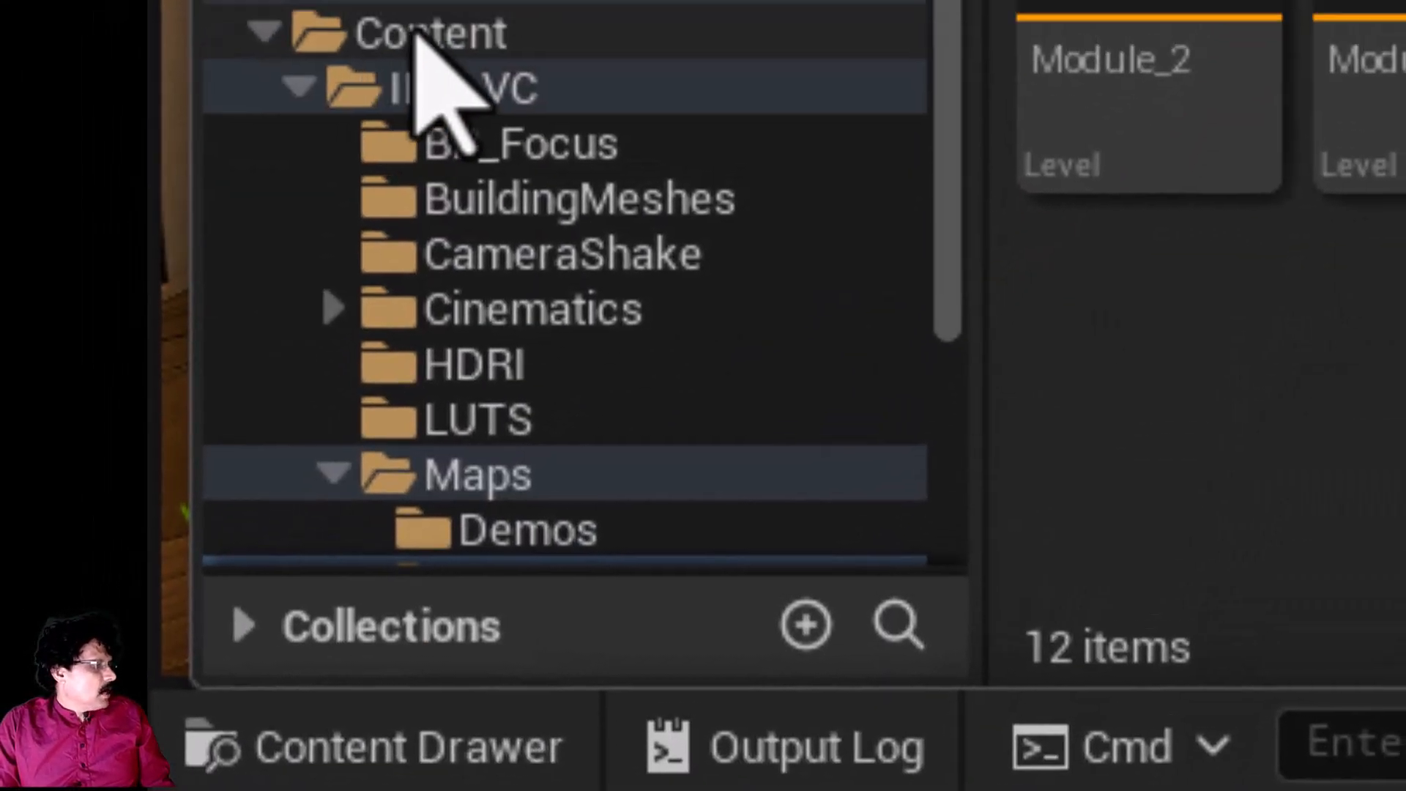
pyautogui.click(421, 29)
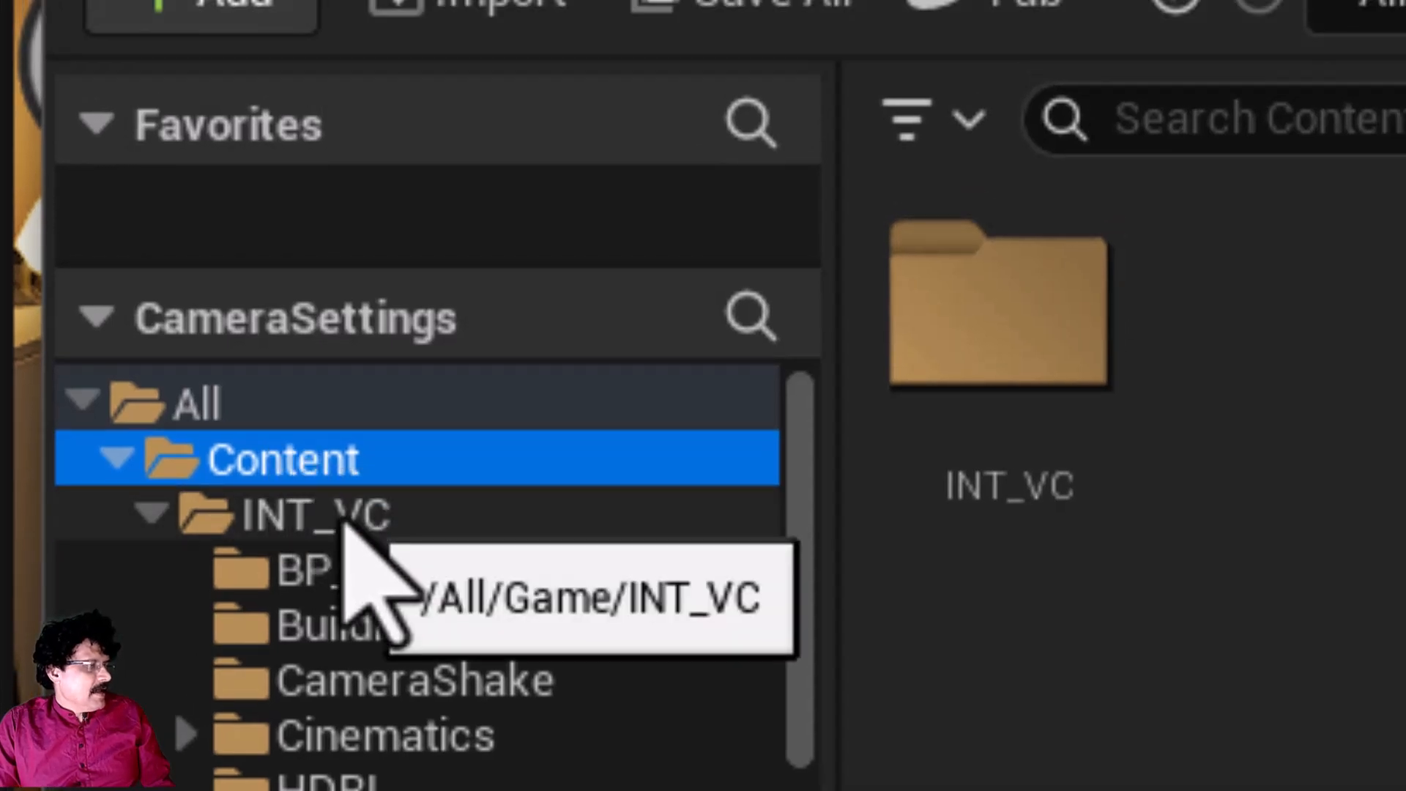
pyautogui.click(342, 522)
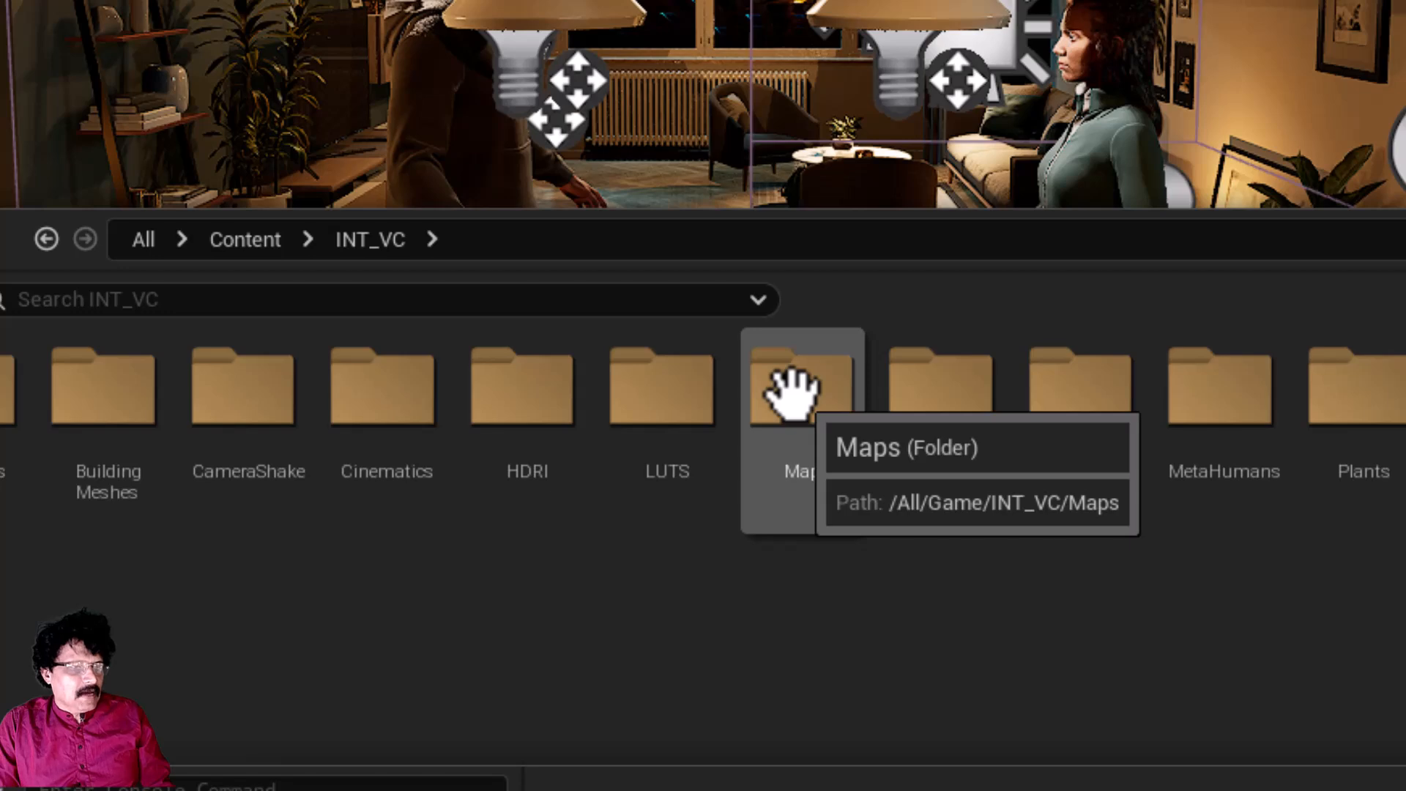
pyautogui.doubleClick(791, 391)
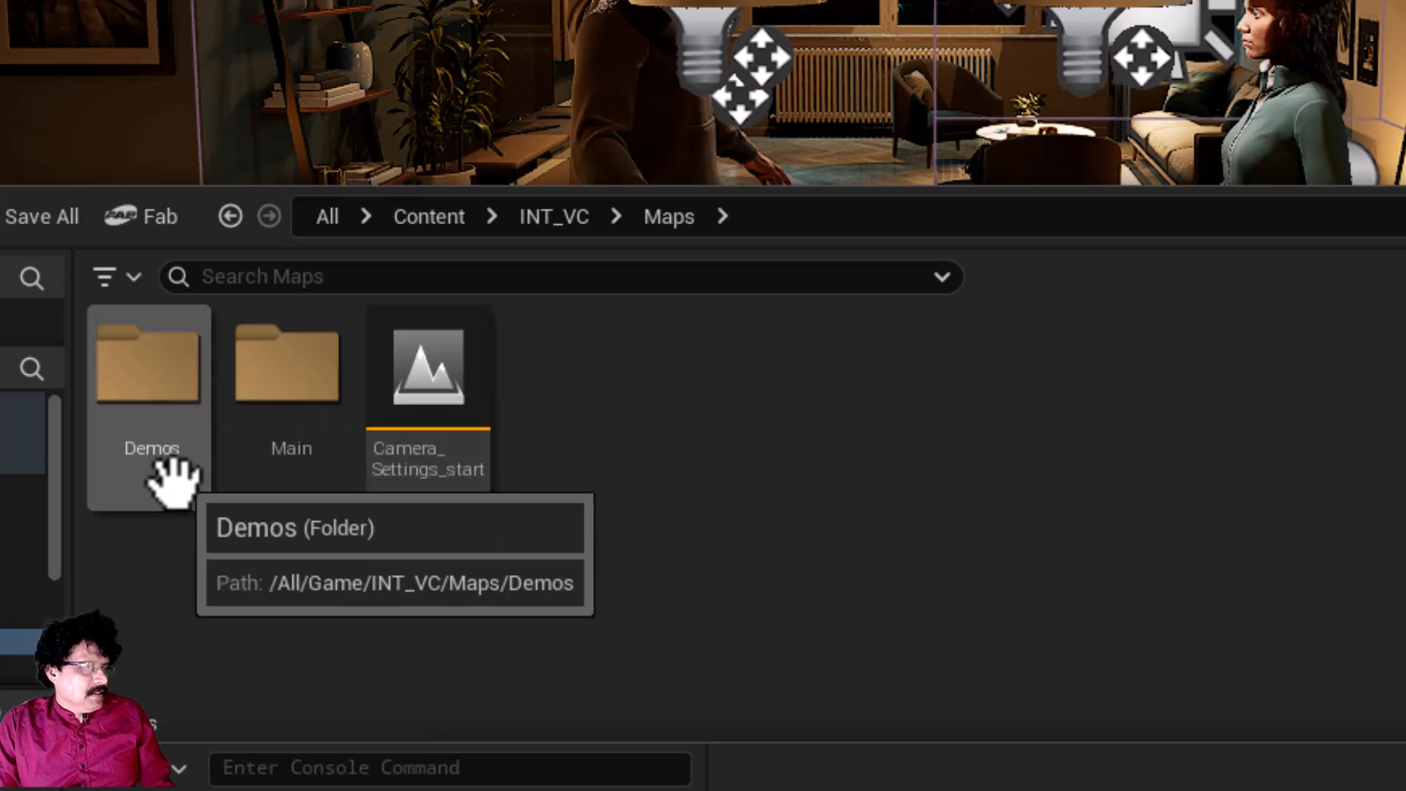
pyautogui.doubleClick(147, 367)
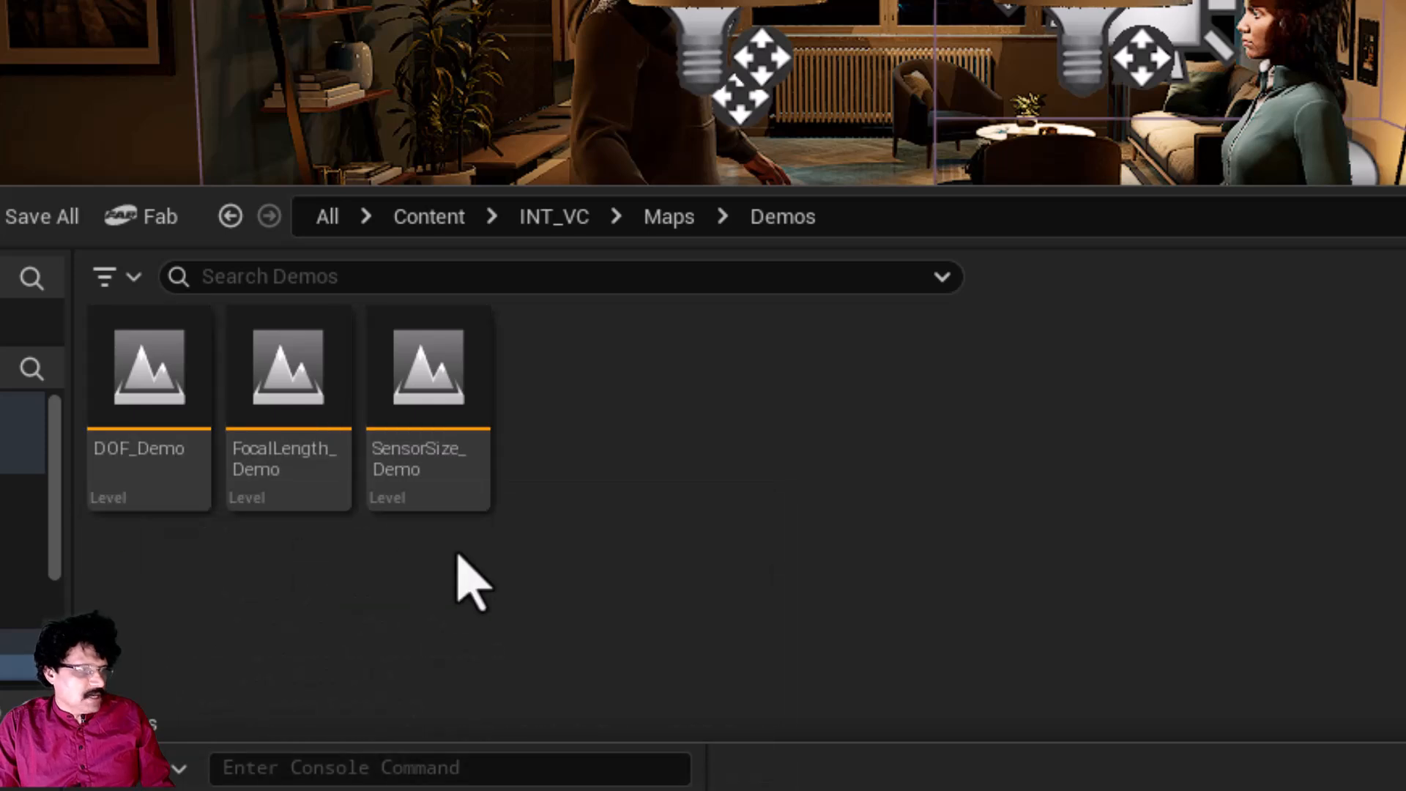
# Go back to the Maps folder, open the Main folder and pick the Module_2 level
pyautogui.click(655, 217)
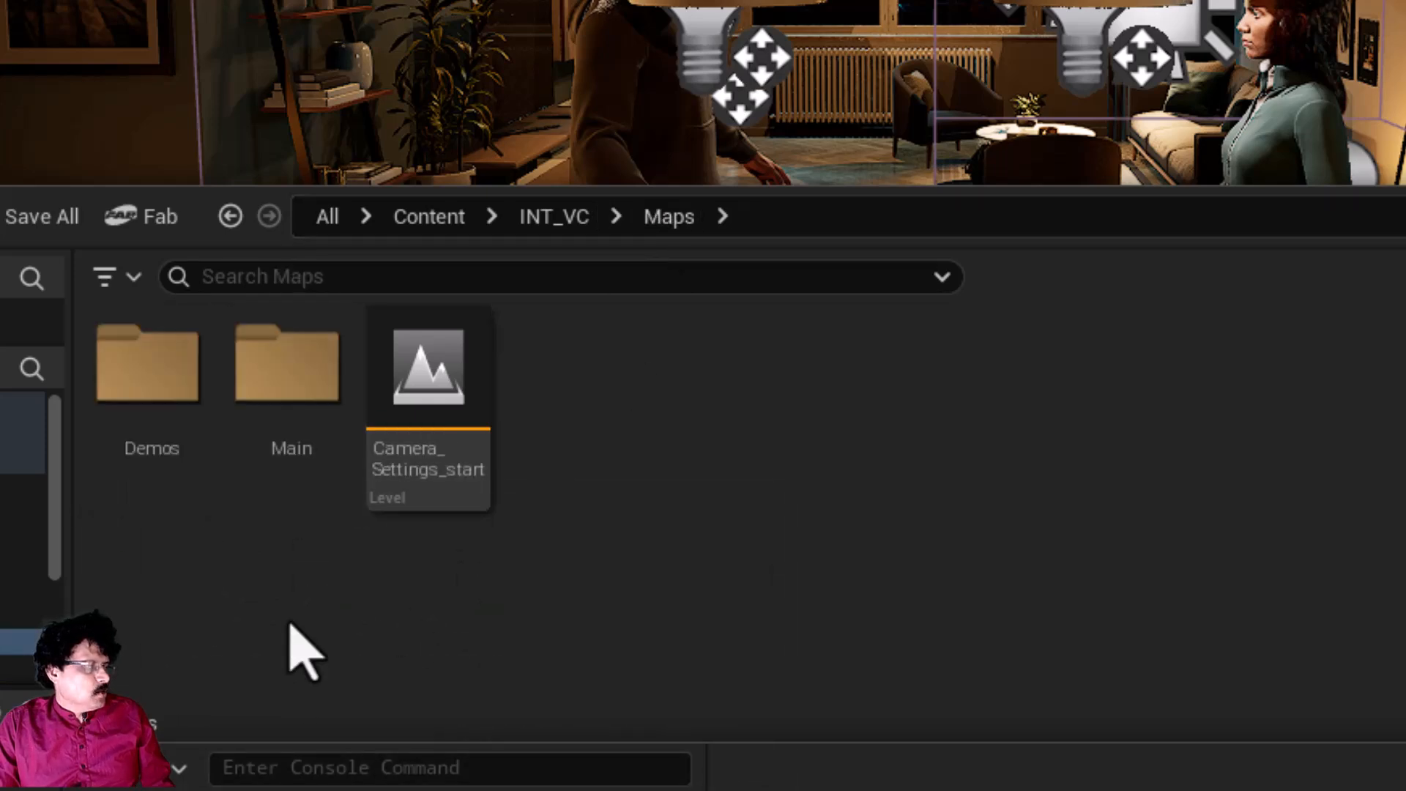
pyautogui.doubleClick(271, 366)
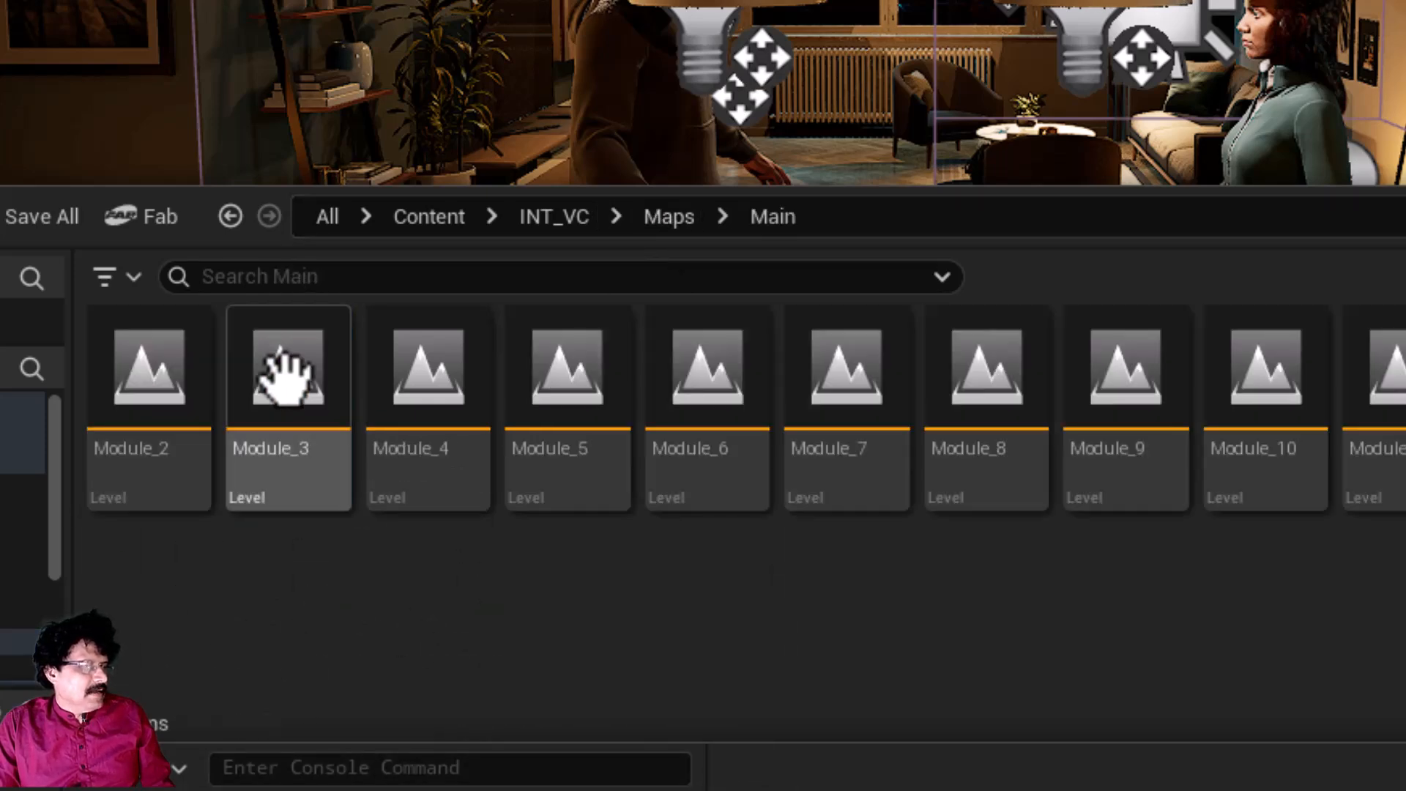
pyautogui.click(117, 392)
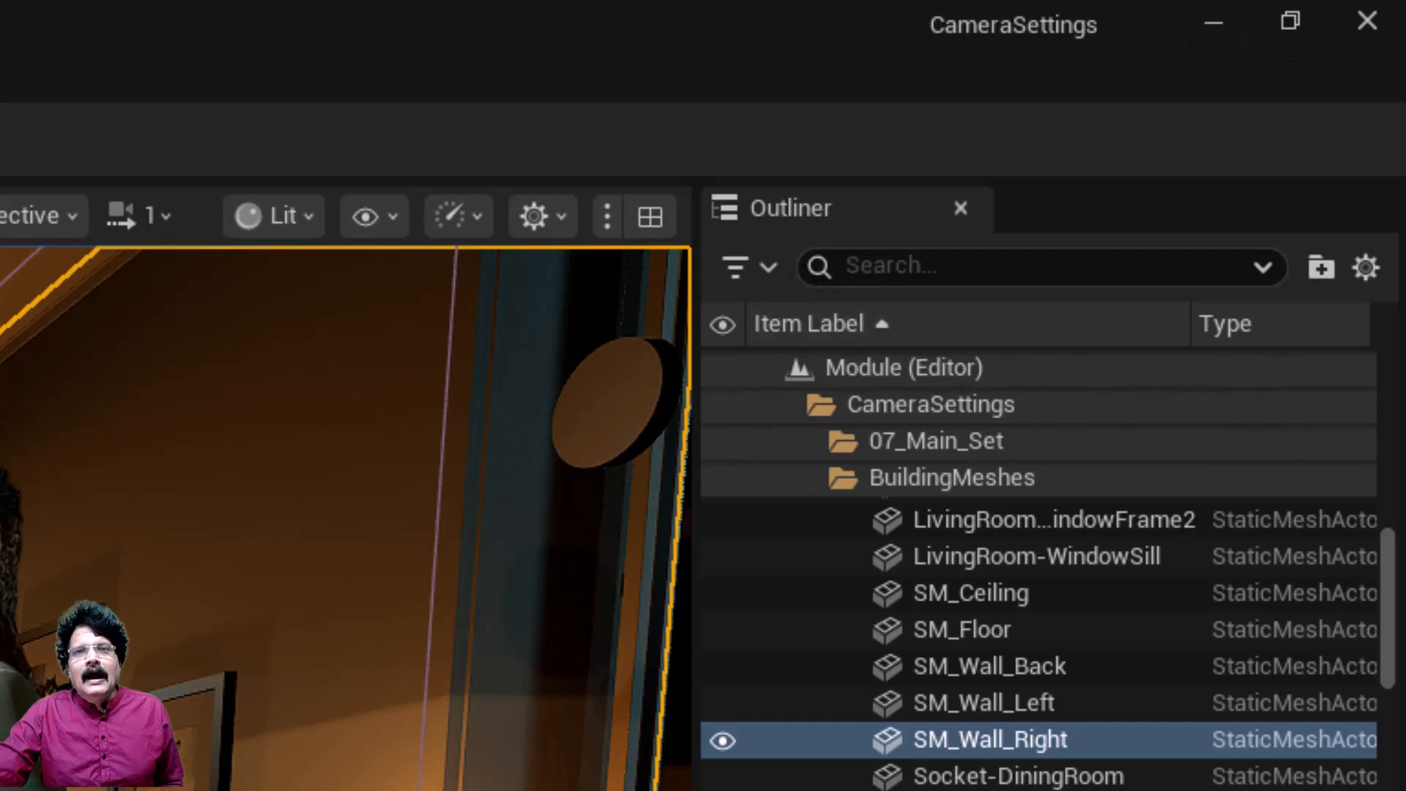
# Collapse the Outliner hierarchy and create a folder named Cameras inside the CameraSettings folder
pyautogui.click(1366, 266)
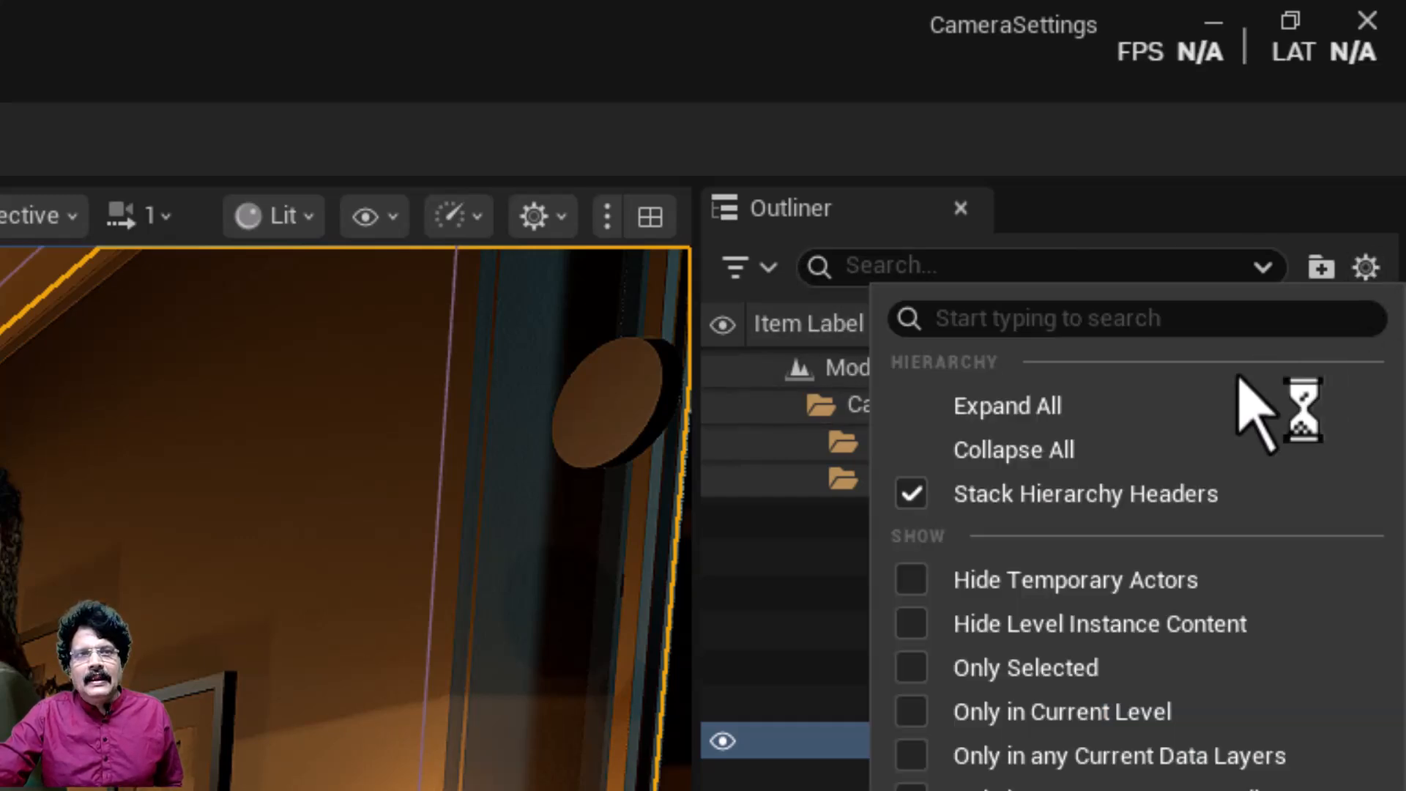
pyautogui.click(1171, 449)
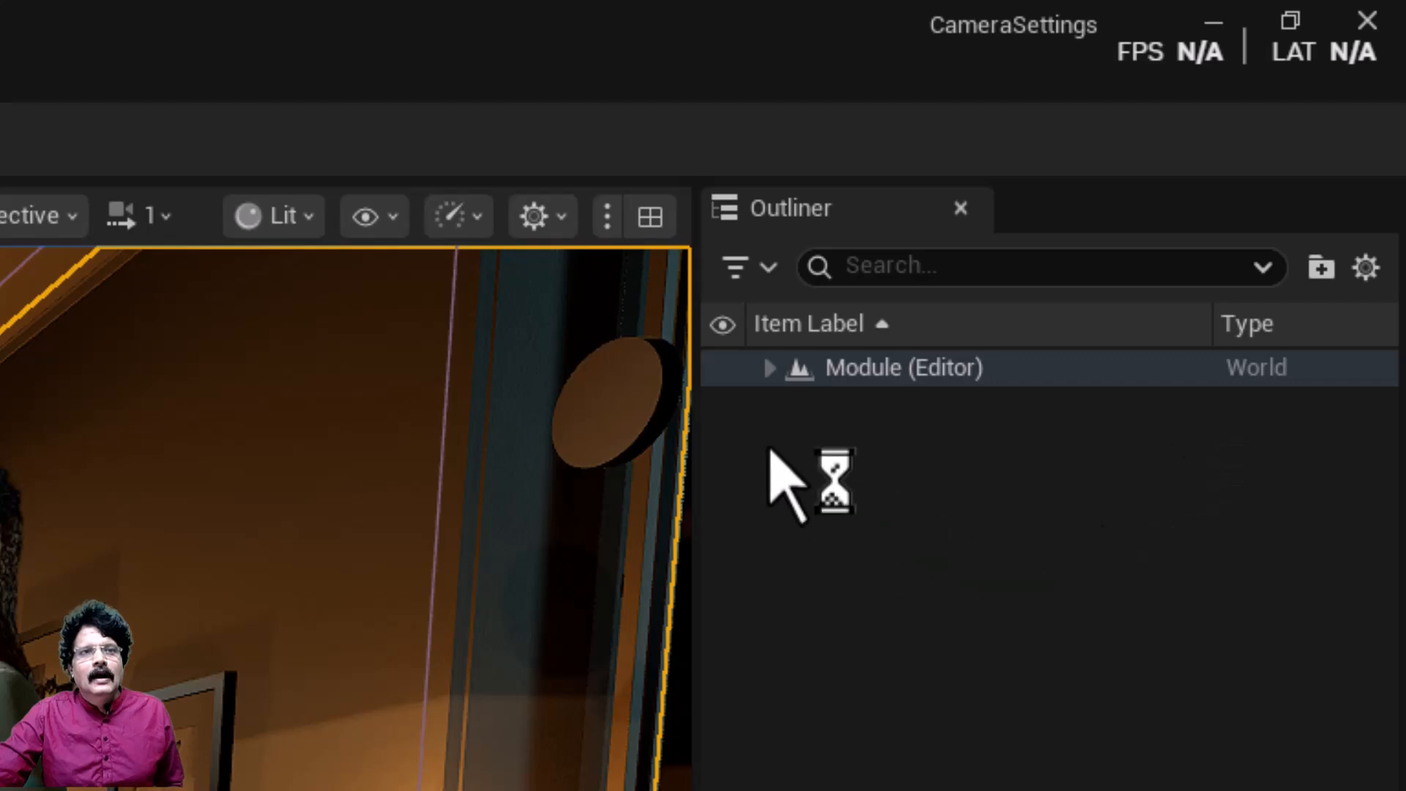
pyautogui.click(769, 368)
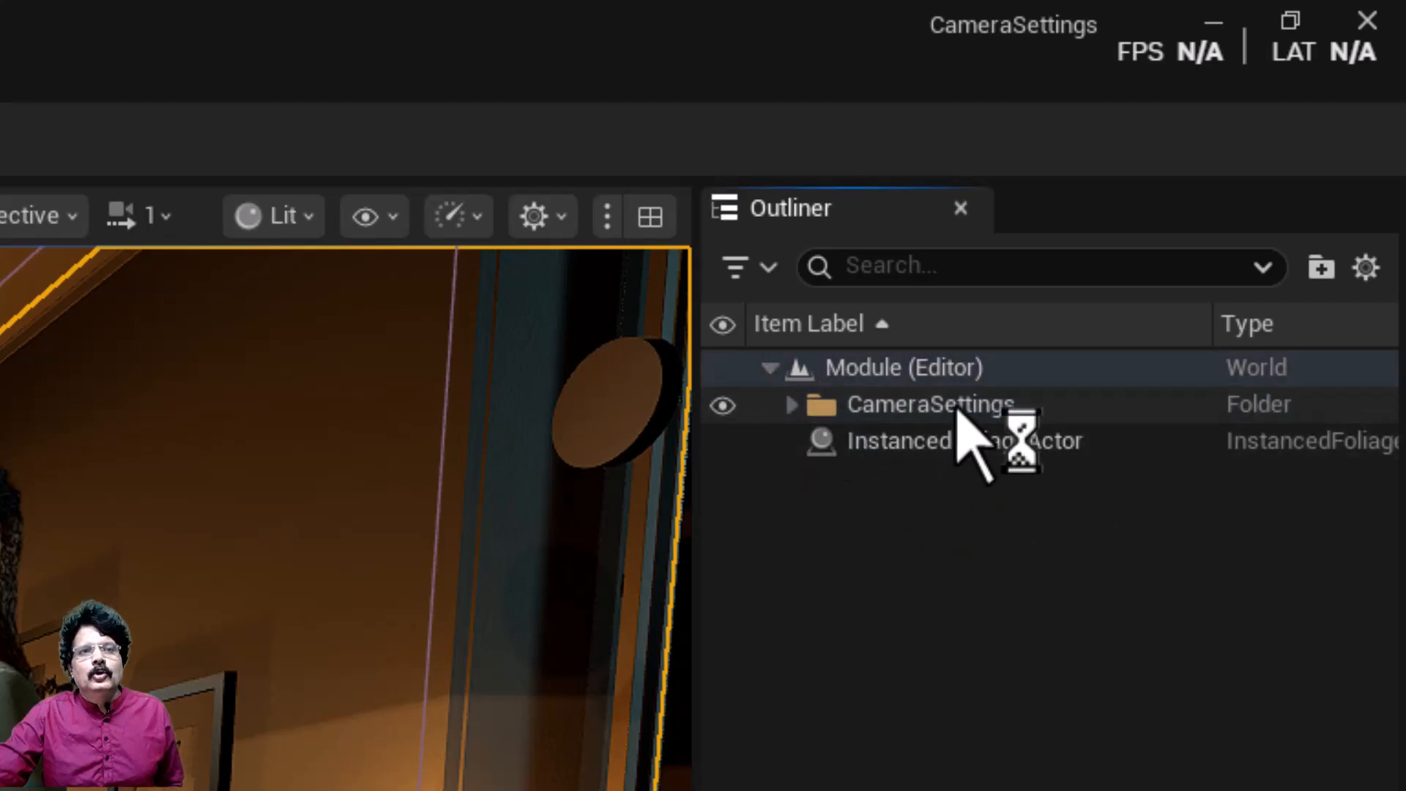
pyautogui.click(961, 407)
pyautogui.click(791, 404)
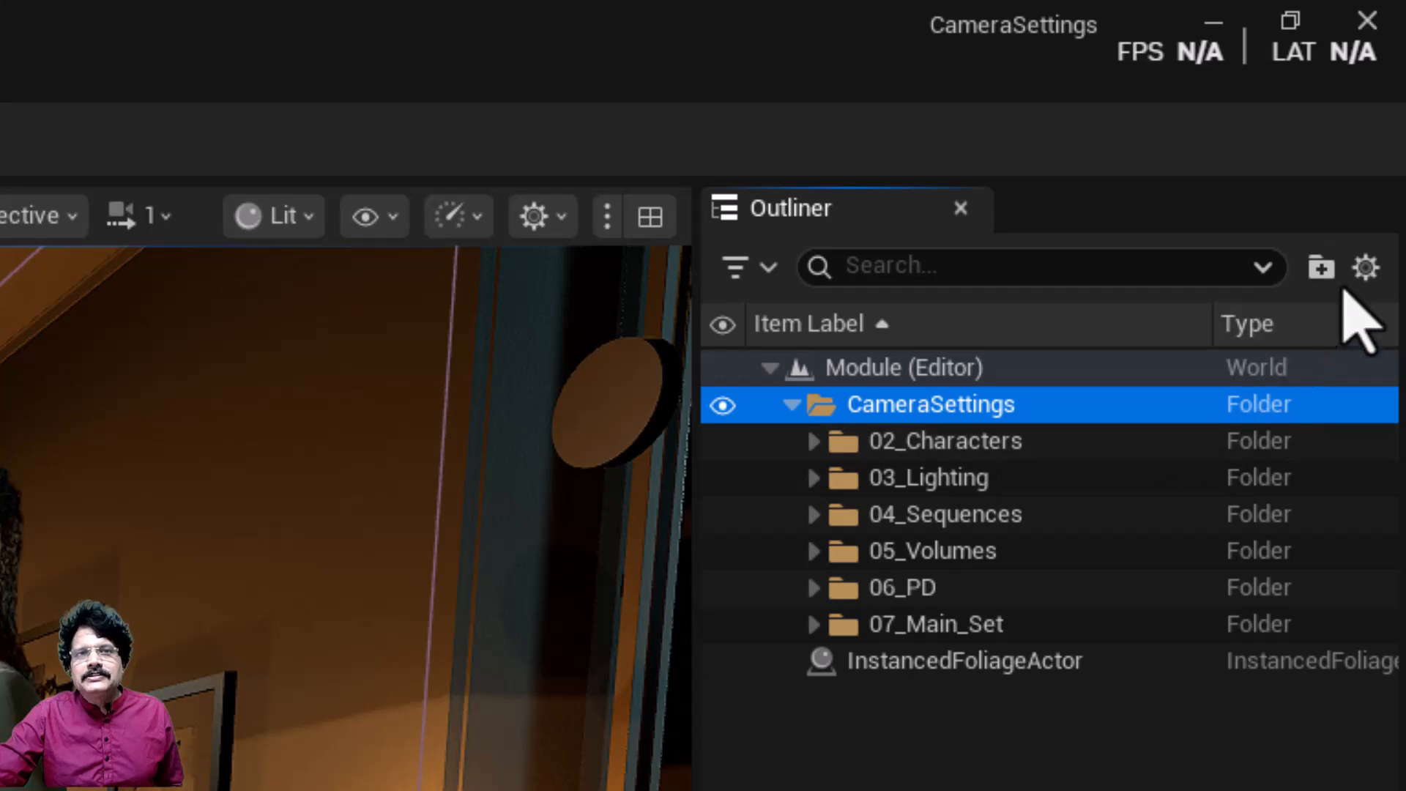
pyautogui.click(1321, 268)
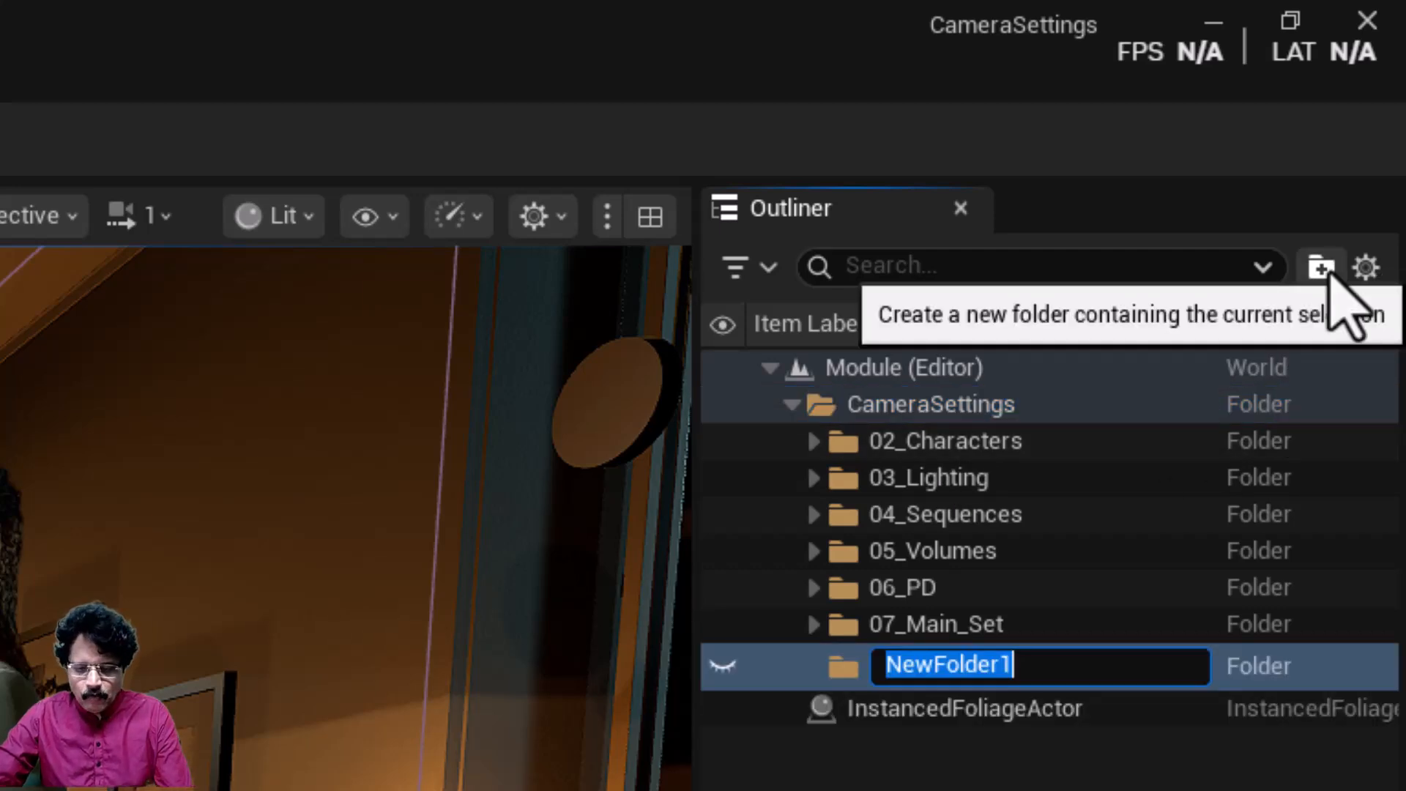
pyautogui.write('Cameras')
pyautogui.press('Return')
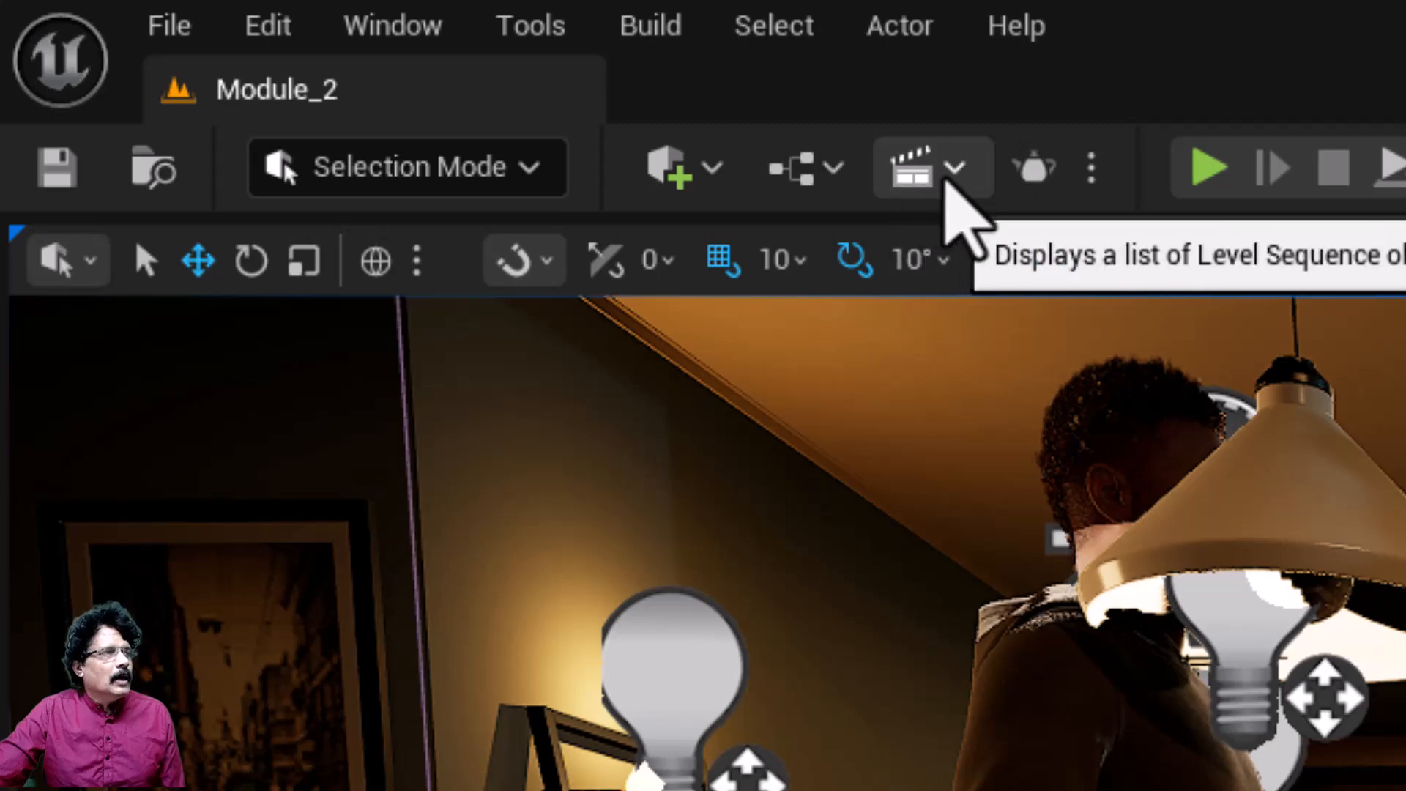
# Open the existing Module_2 level sequence for editing in Sequencer
pyautogui.click(956, 168)
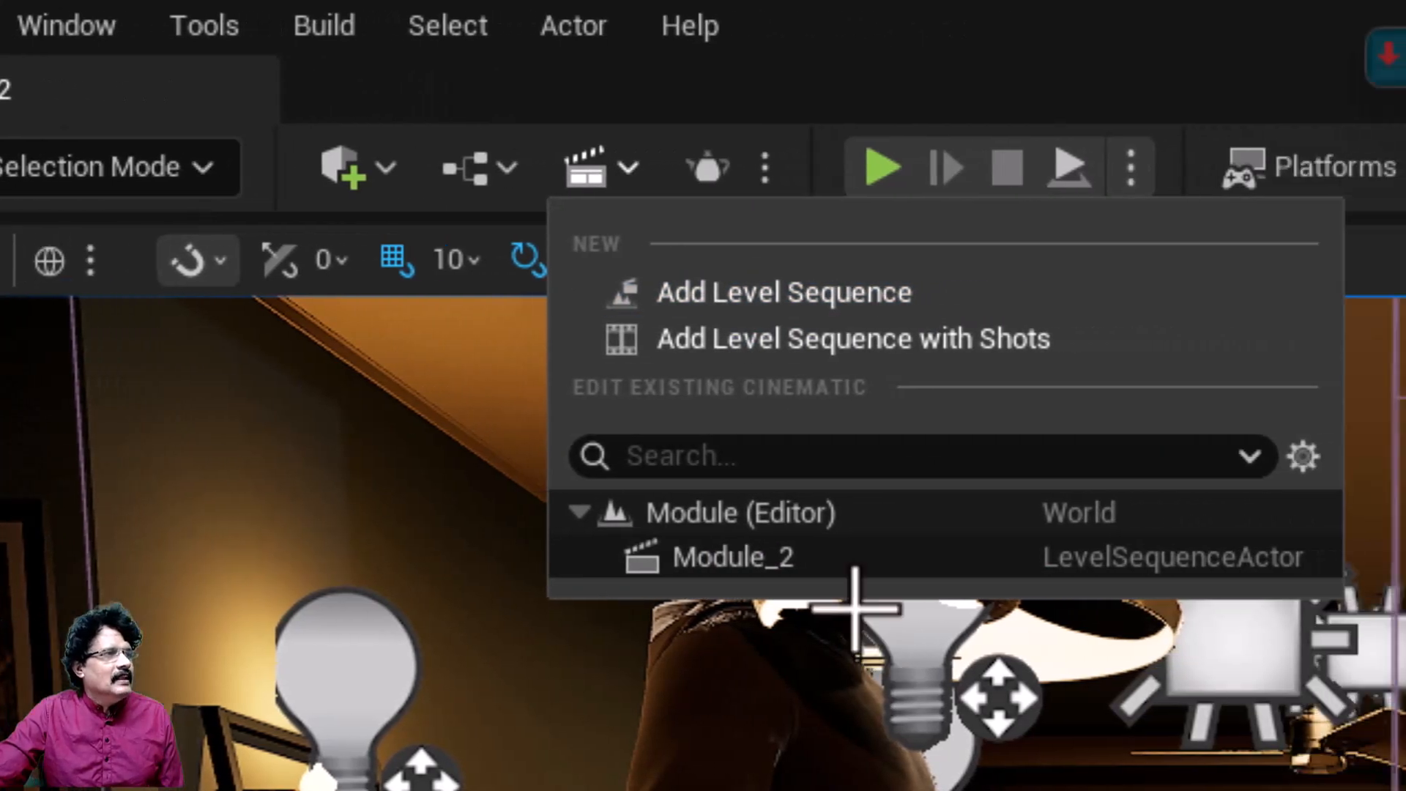
pyautogui.click(702, 564)
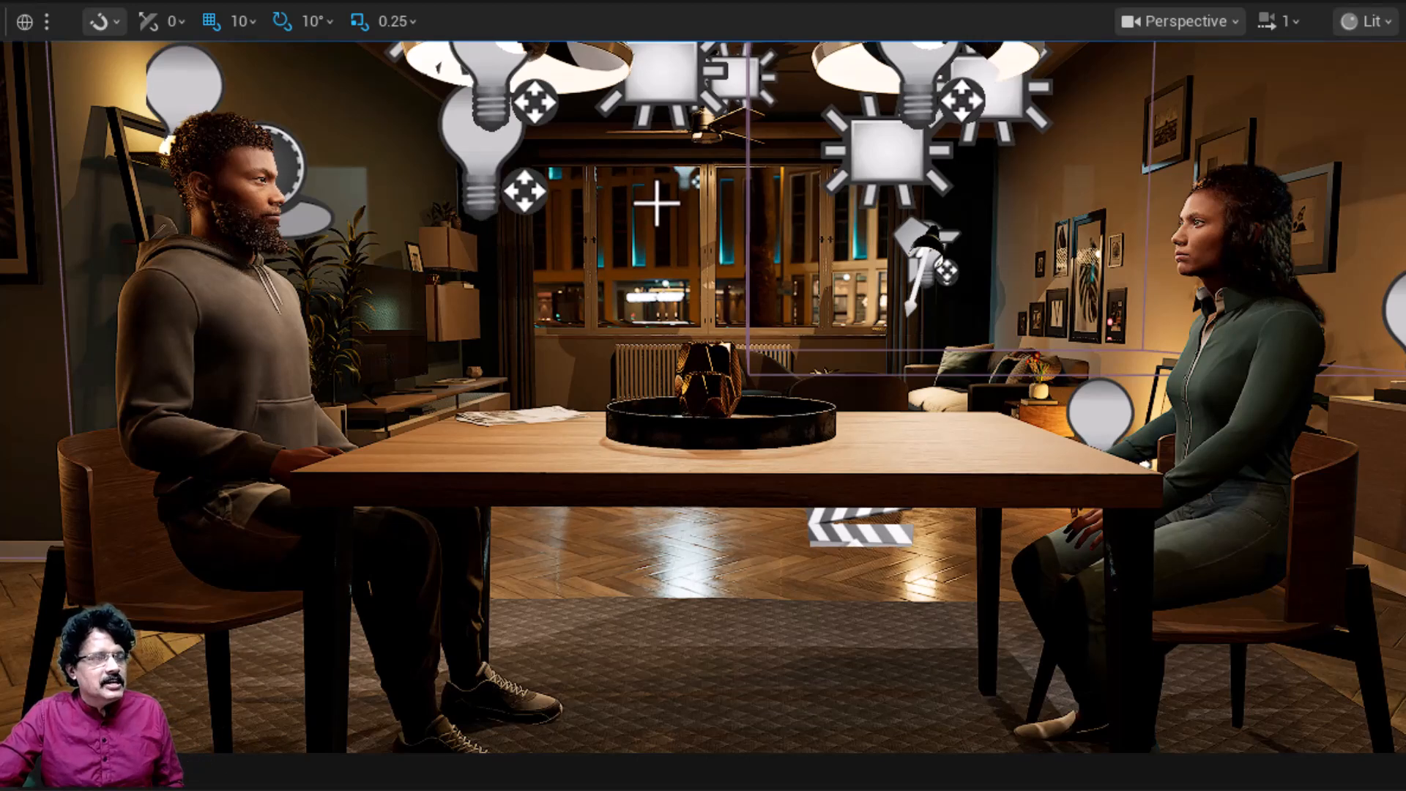
pyautogui.moveTo(656, 194); pyautogui.dragTo(616, 88, button='right')
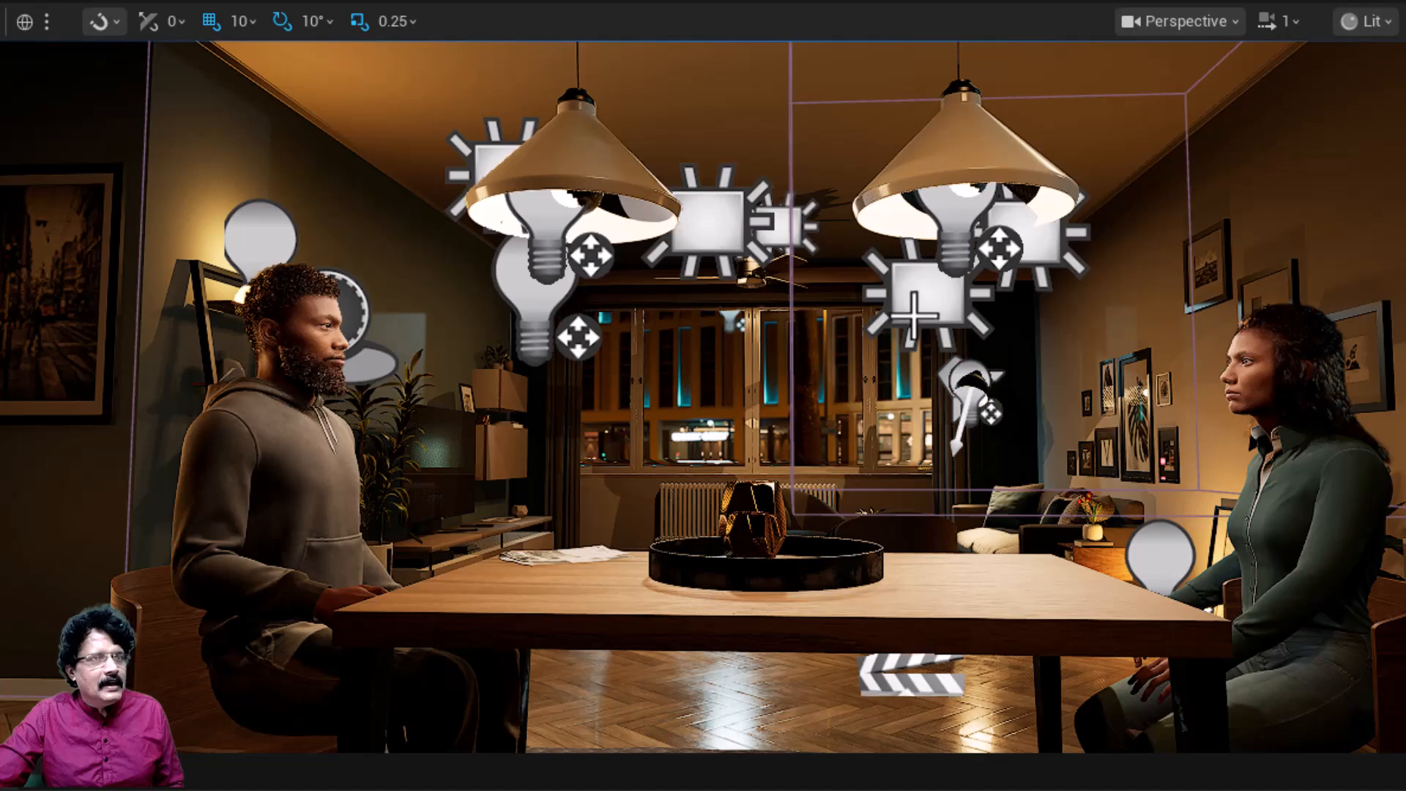
# Look through the viewport's camera options and bookmarks, and switch the viewport to Game View to hide the editor icons
pyautogui.click(708, 235)
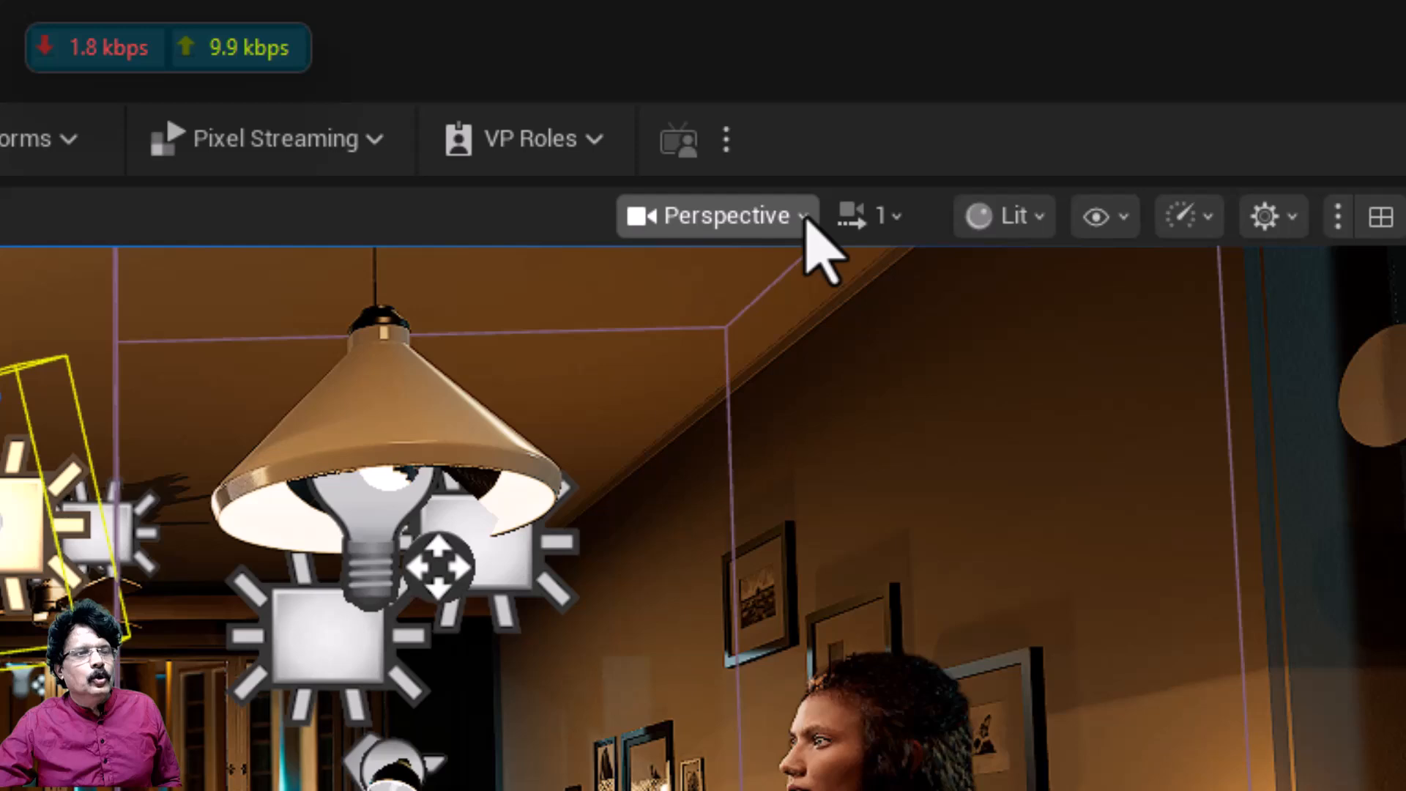
pyautogui.click(879, 85)
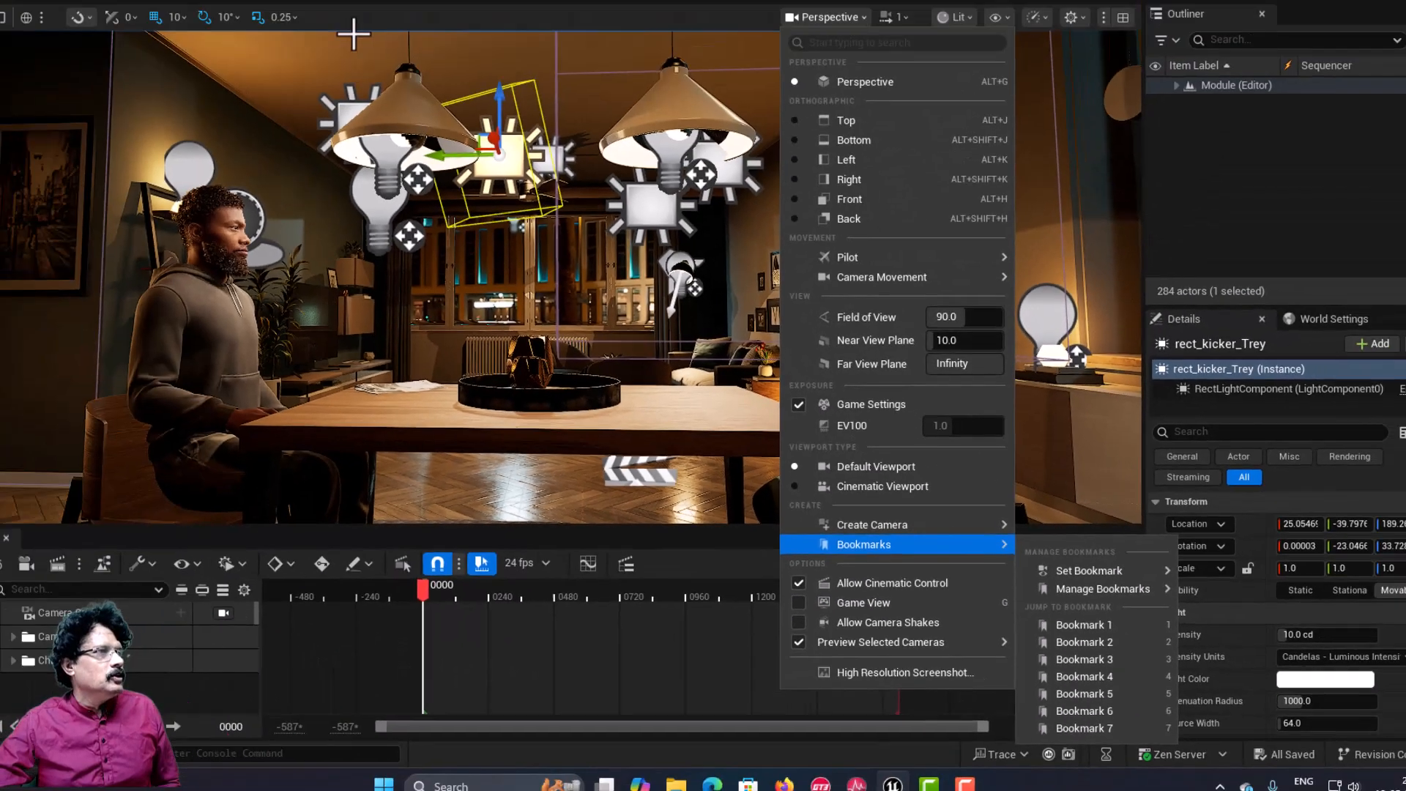
pyautogui.click(421, 108)
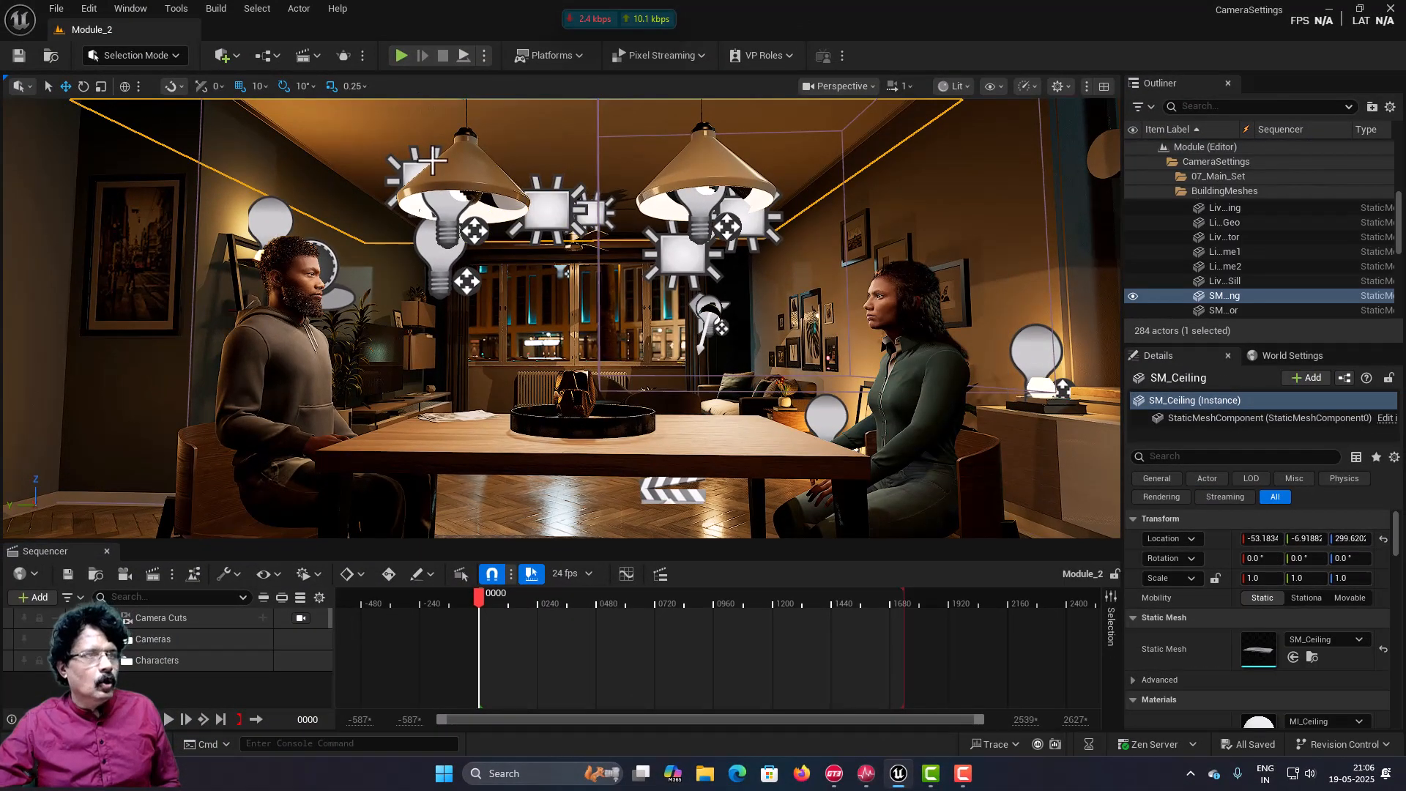
pyautogui.press('g')
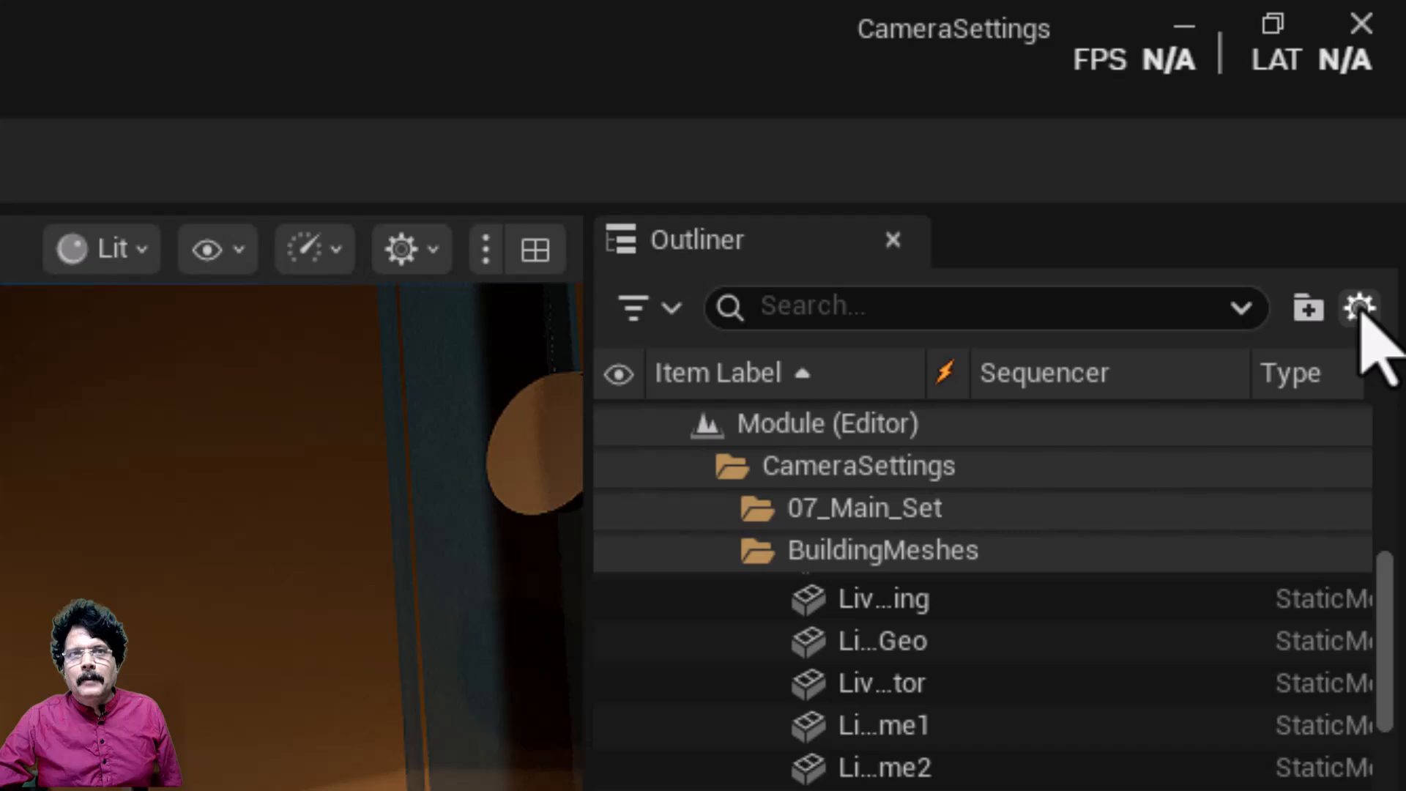
# Collapse the Outliner hierarchy again and expand only down to the Cameras folder inside the CameraSettings folder
pyautogui.click(1390, 108)
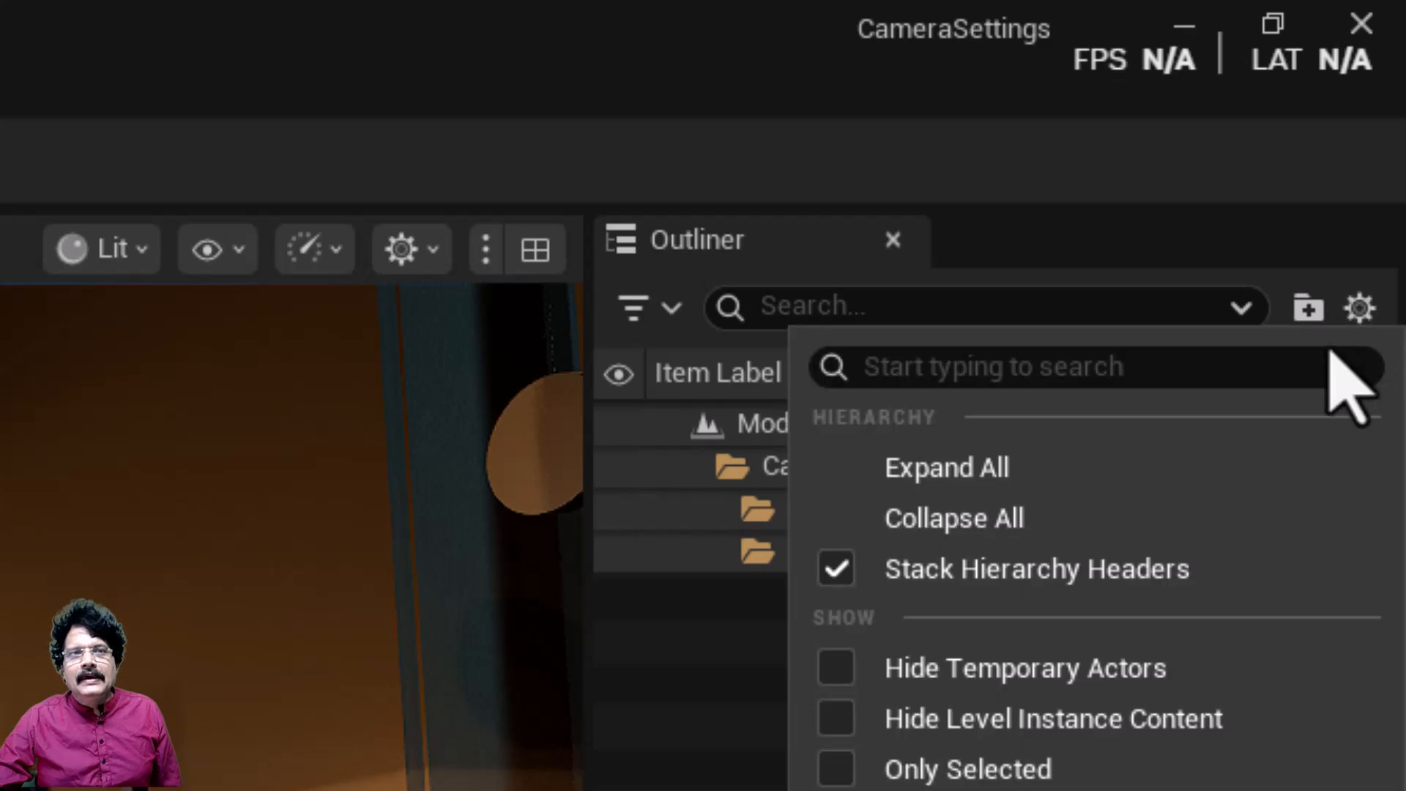
pyautogui.click(1218, 521)
pyautogui.click(674, 425)
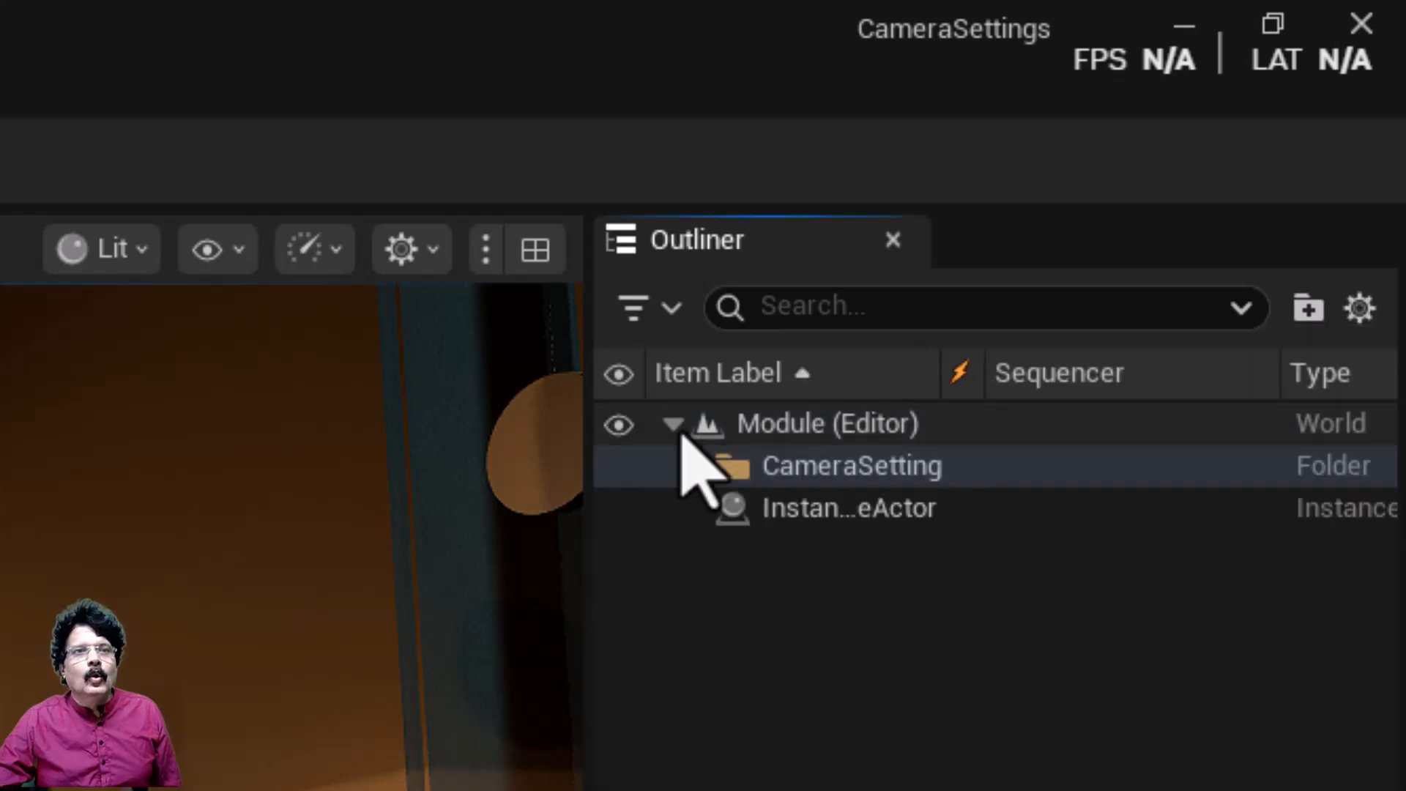
pyautogui.click(696, 466)
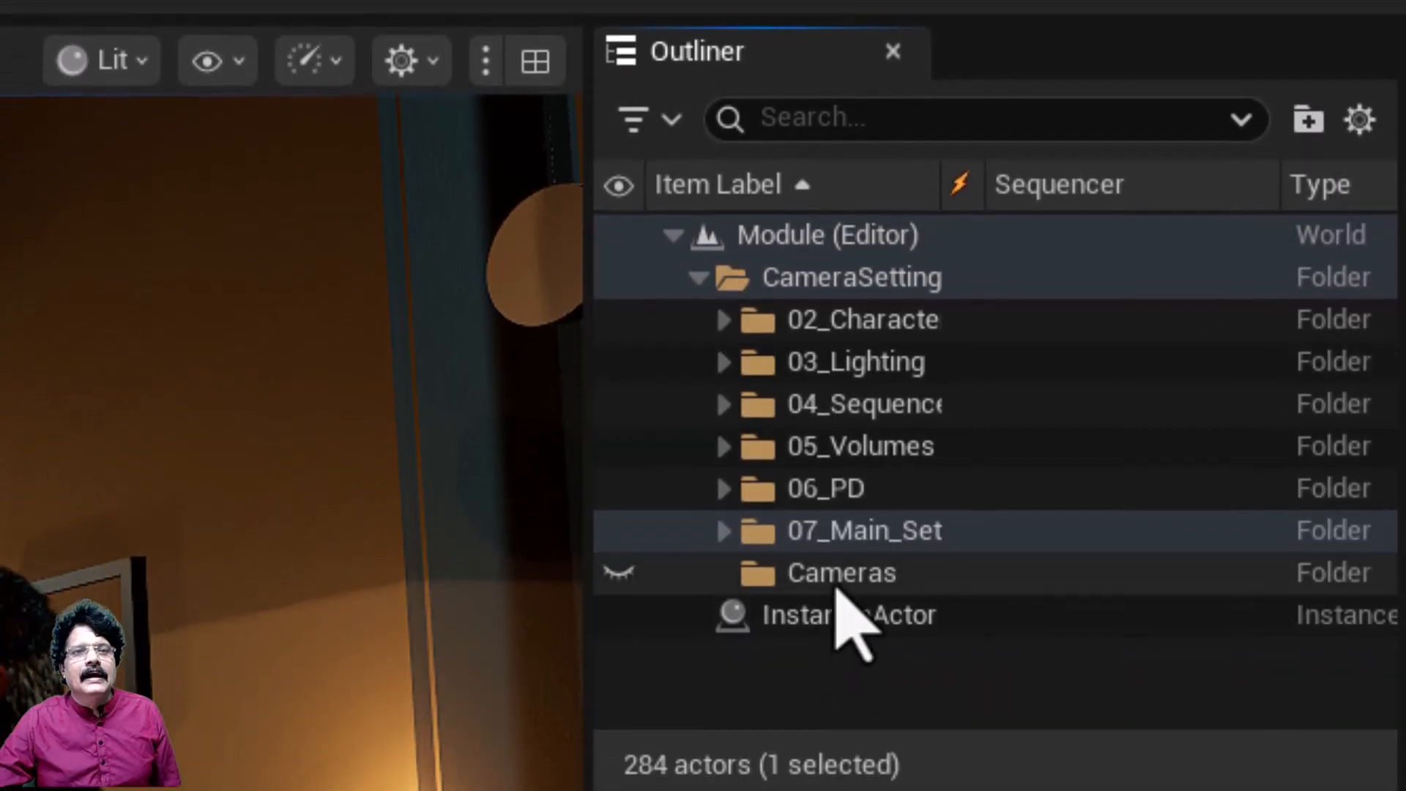
pyautogui.click(837, 586)
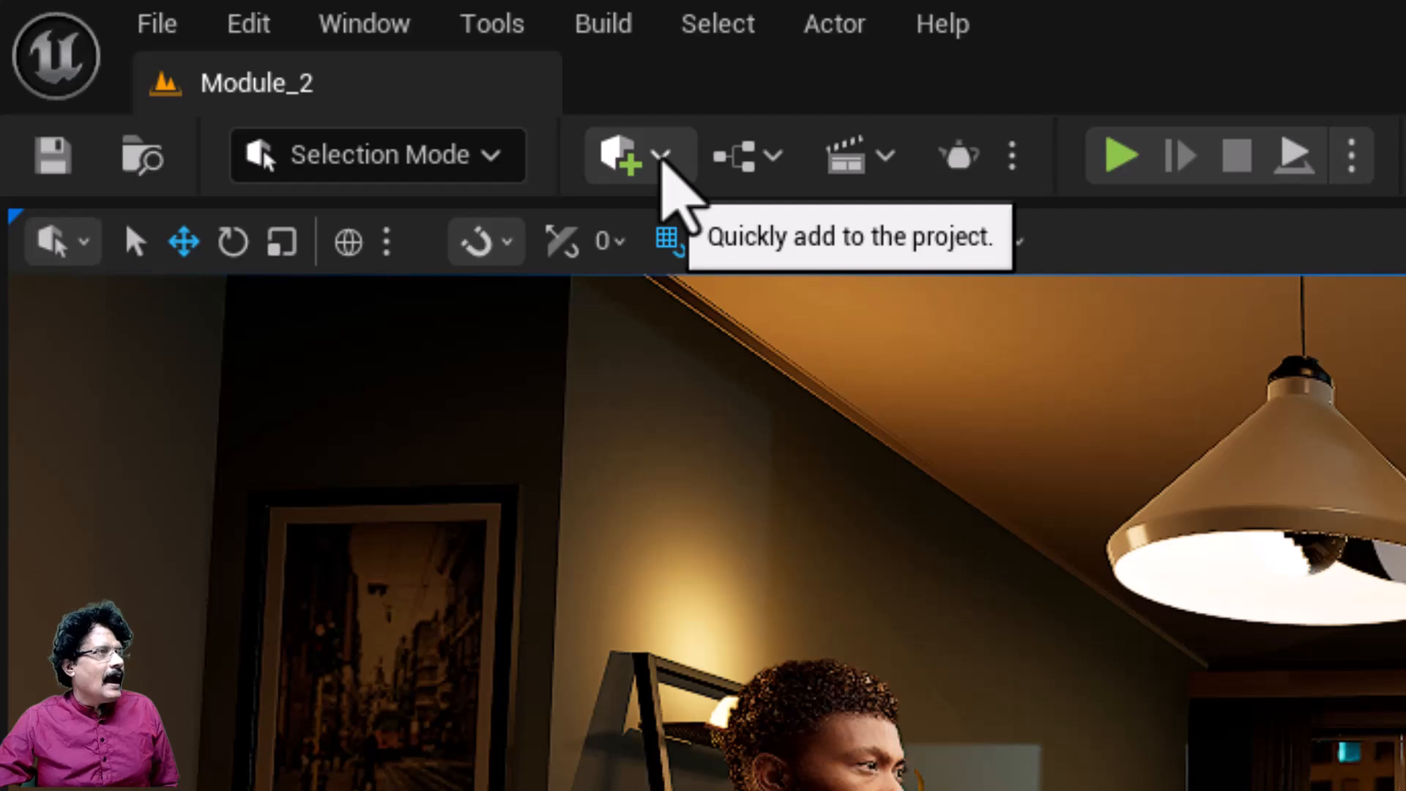
# Add a Cine Camera Actor from the Cinematic actors to the level
pyautogui.click(662, 155)
pyautogui.moveTo(720, 652)
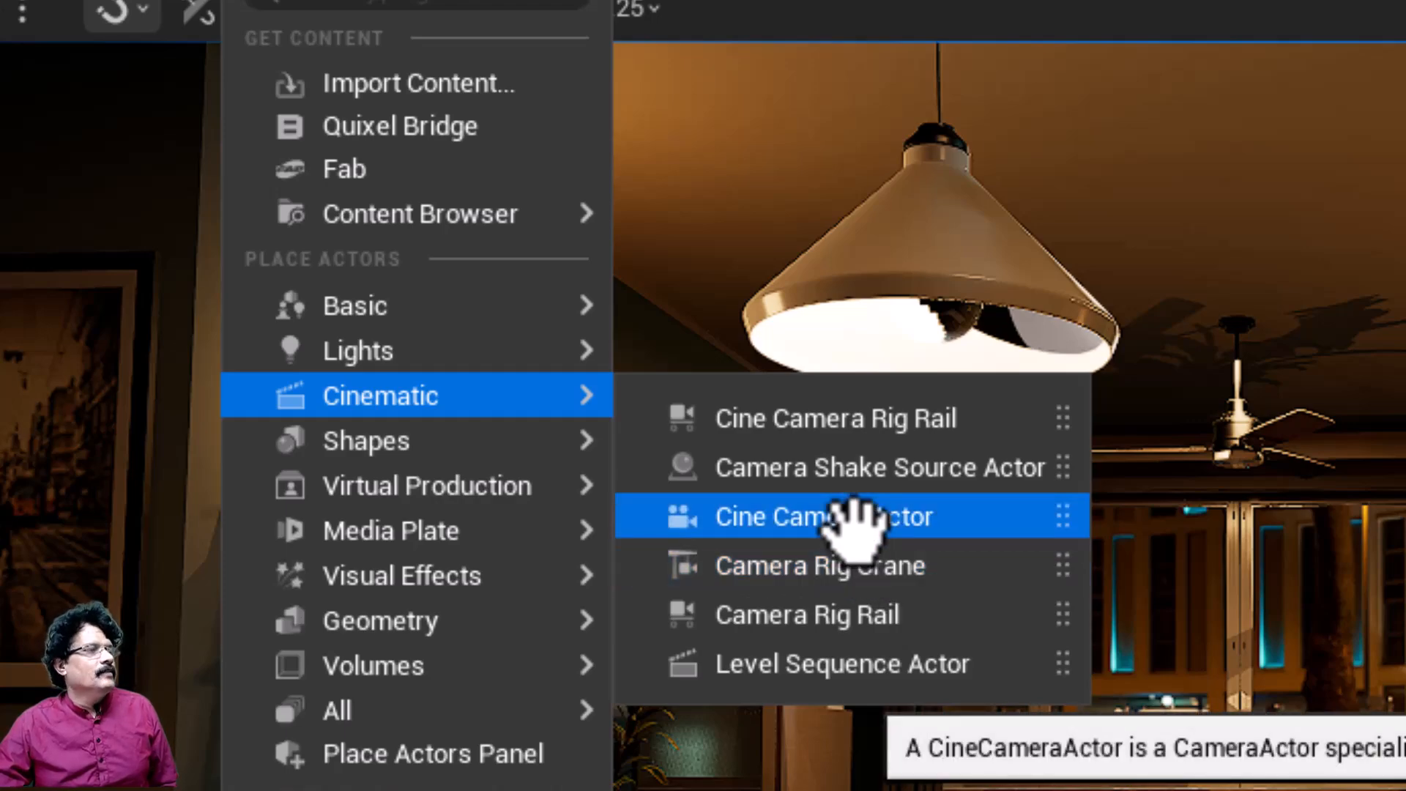
pyautogui.click(851, 506)
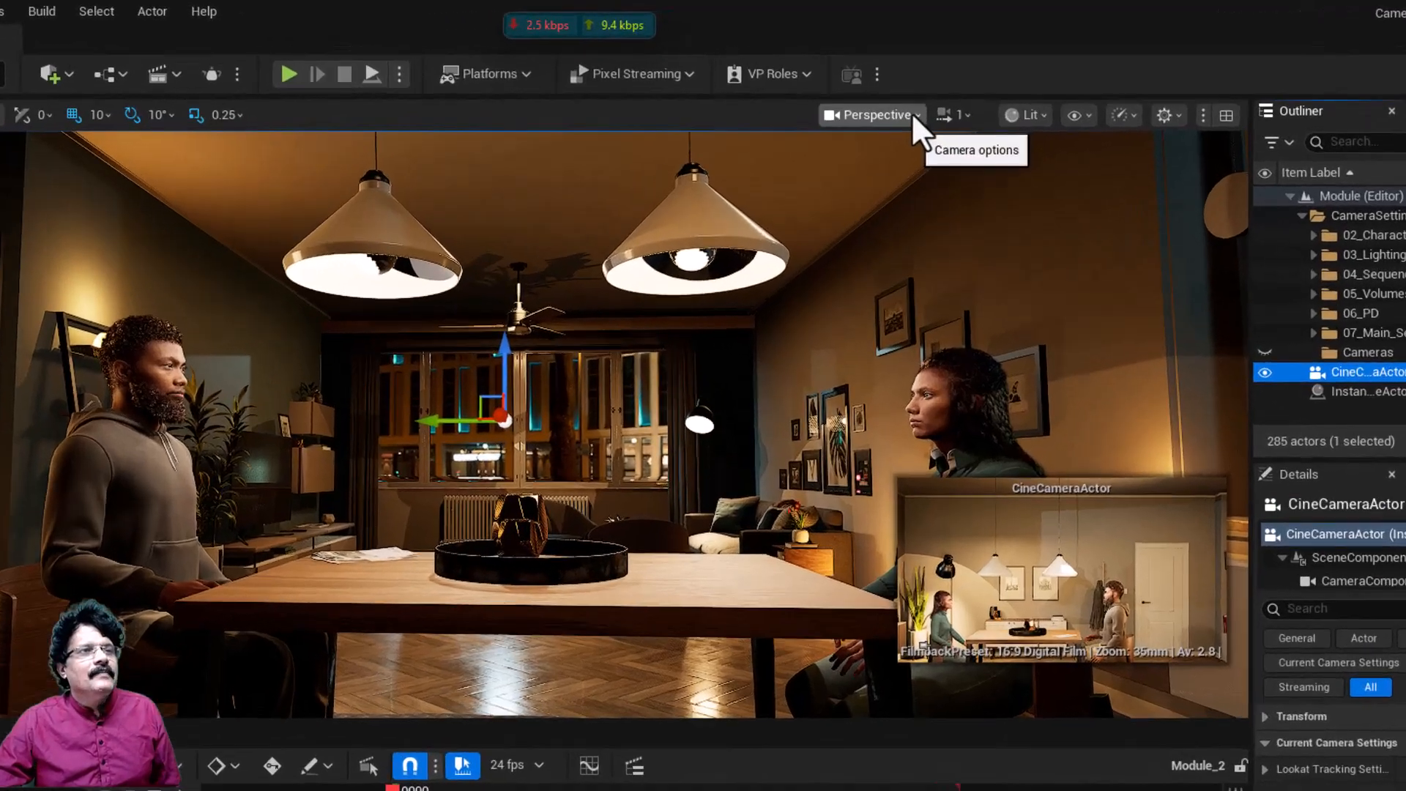
# Switch the viewport to the Top view and turn off Game View to show the camera within the room plan
pyautogui.click(864, 86)
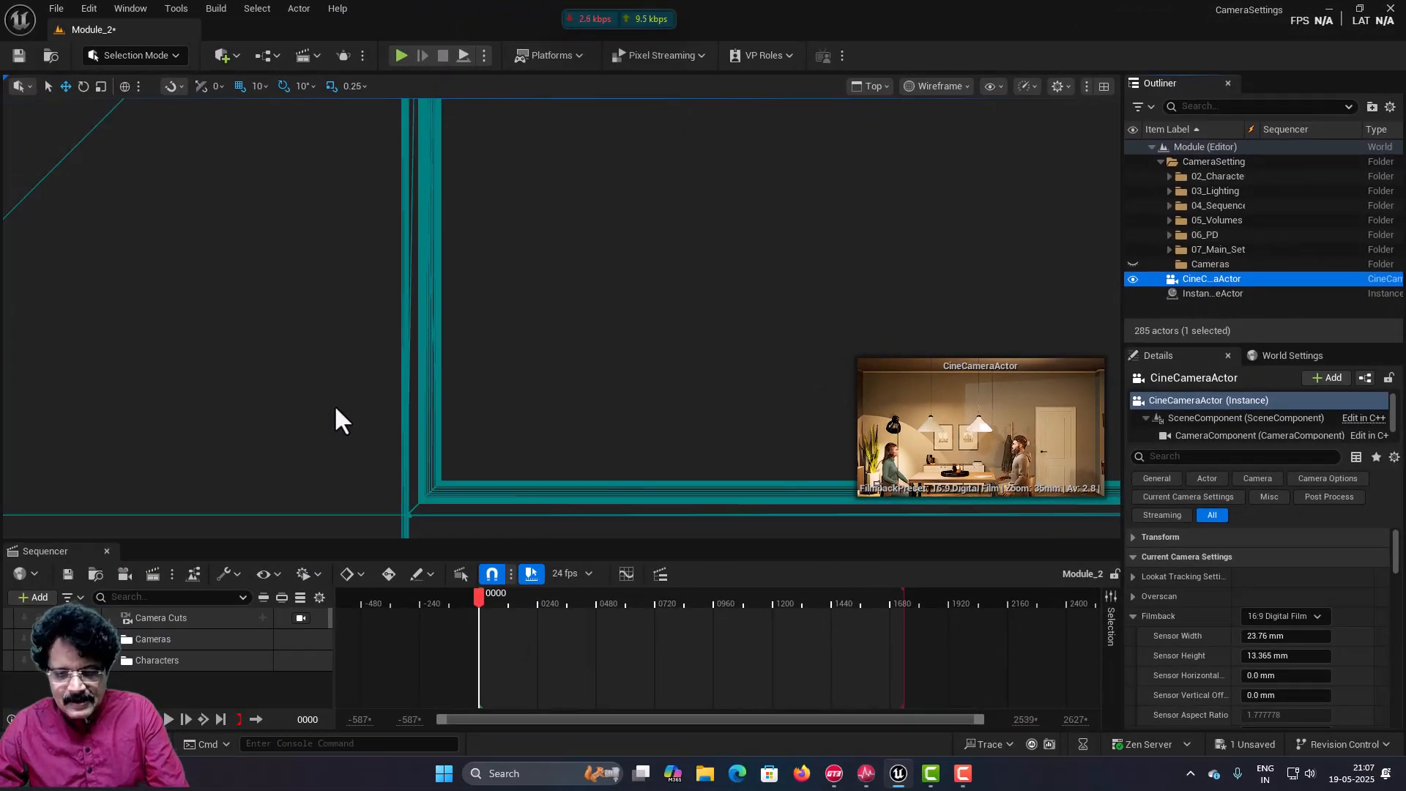
pyautogui.scroll(-5, 336, 407)
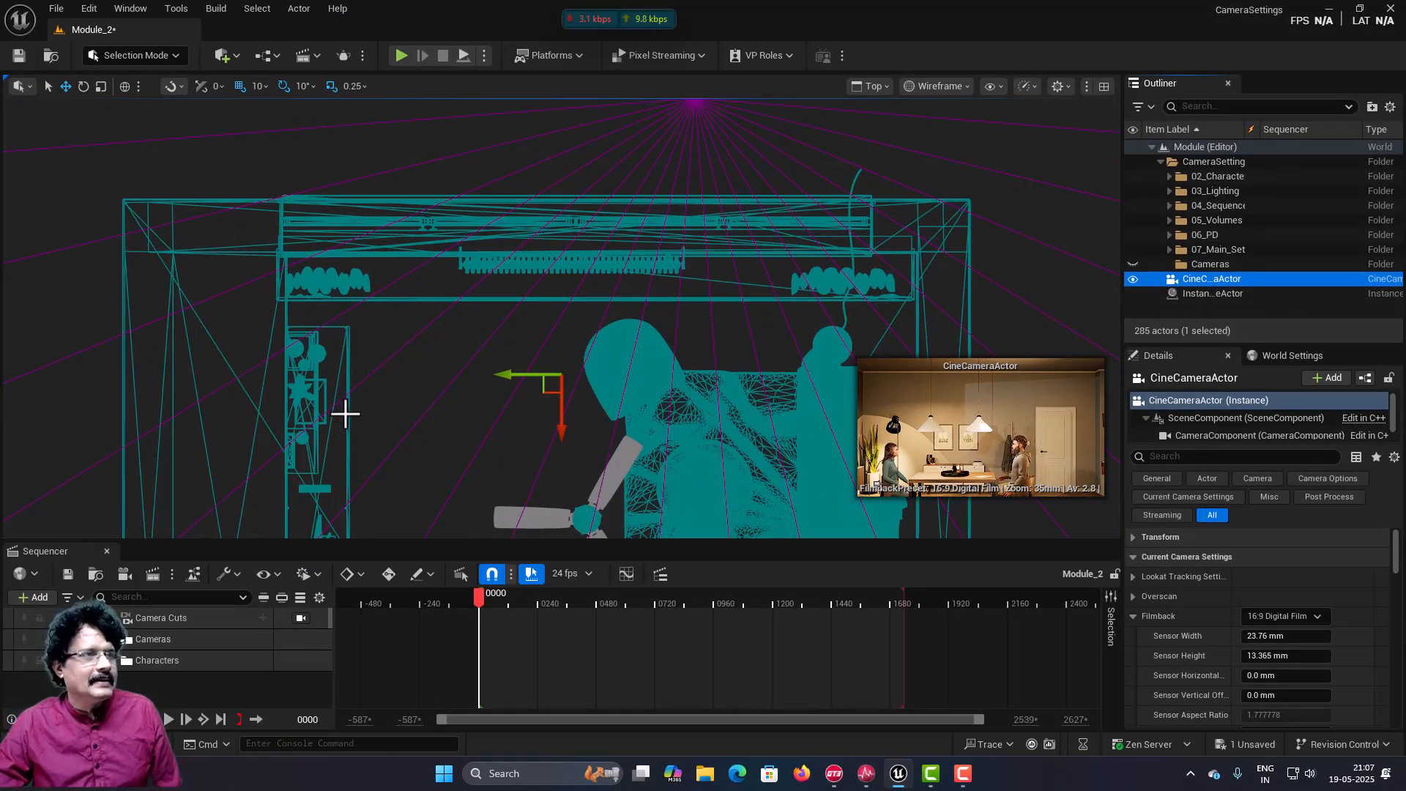
pyautogui.press('g')
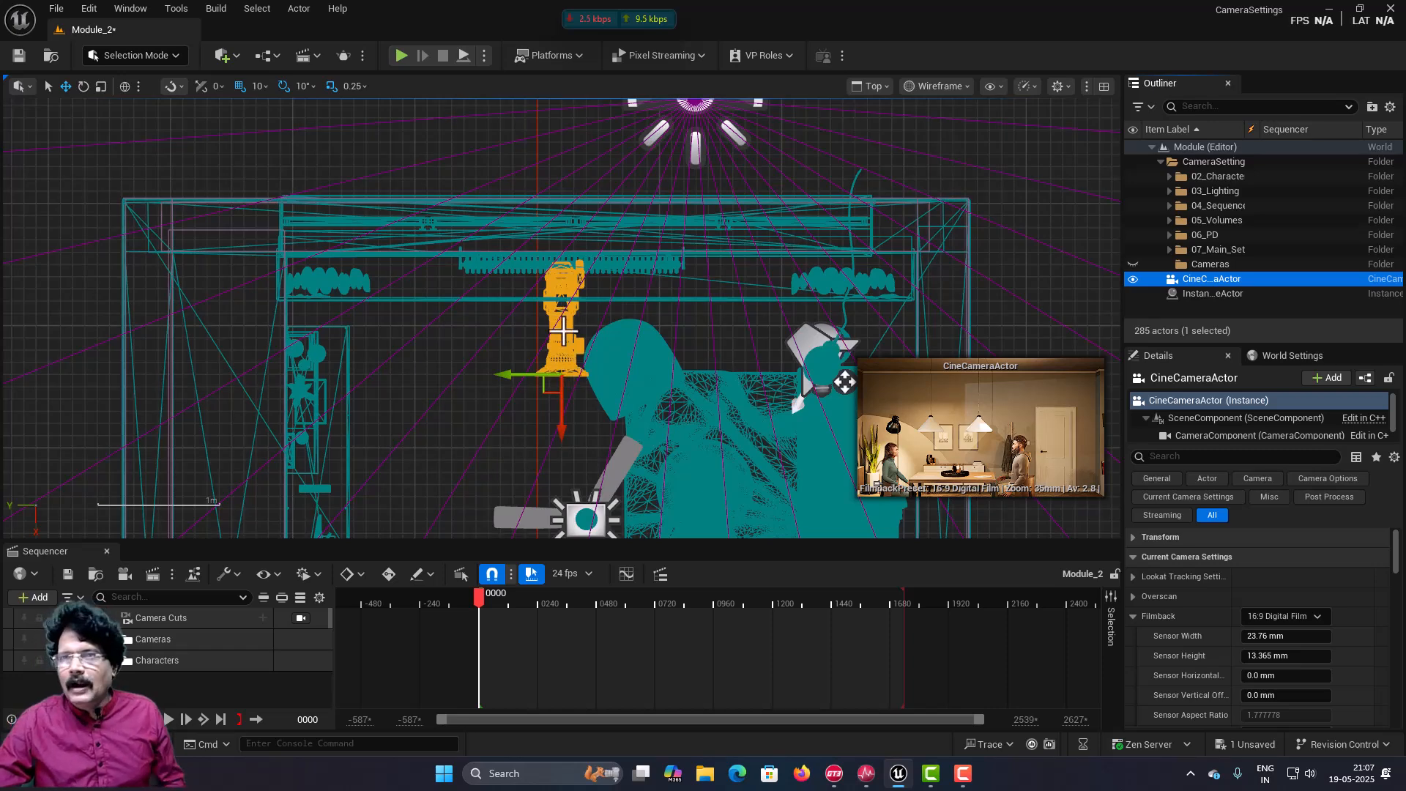
pyautogui.press('g')
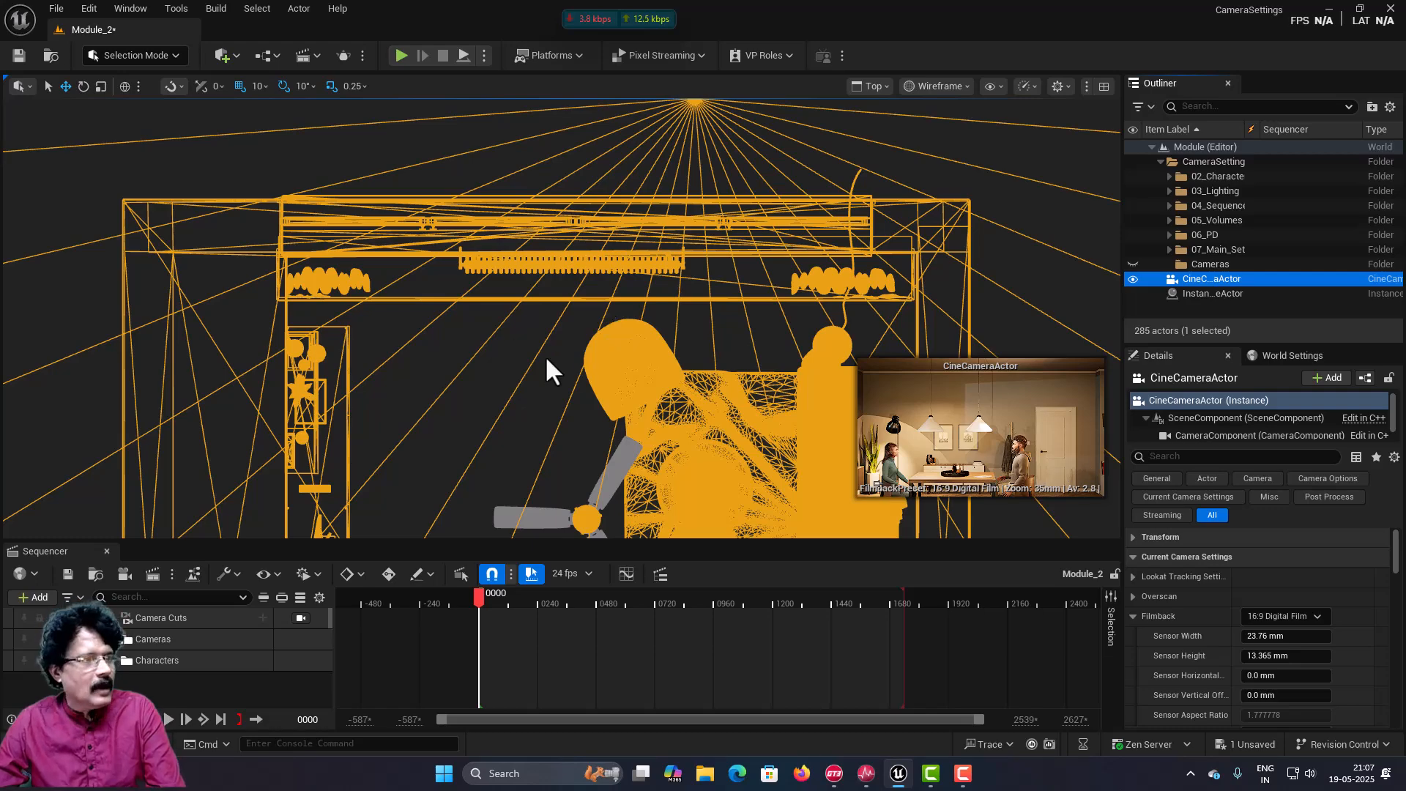
pyautogui.press('g')
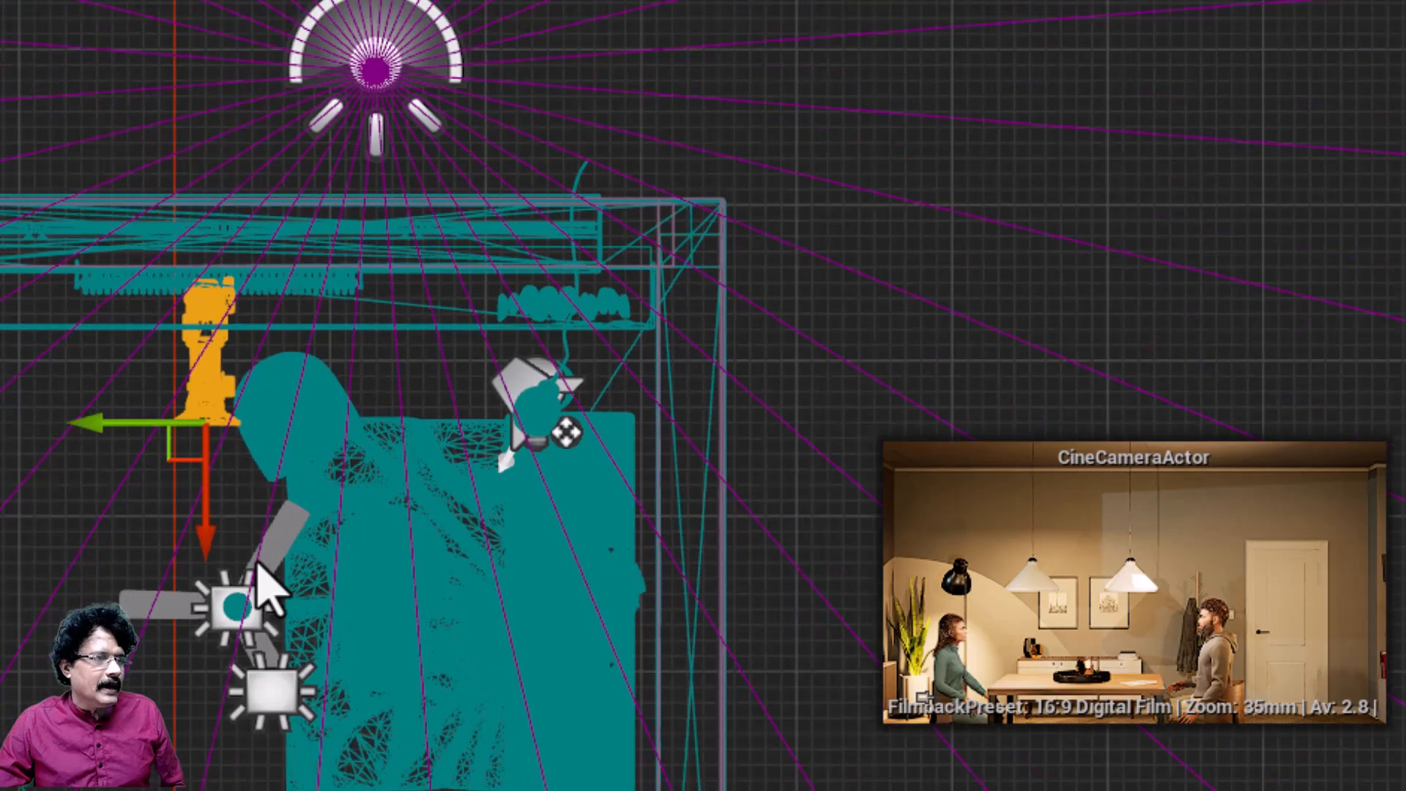
pyautogui.scroll(-3, 267, 590)
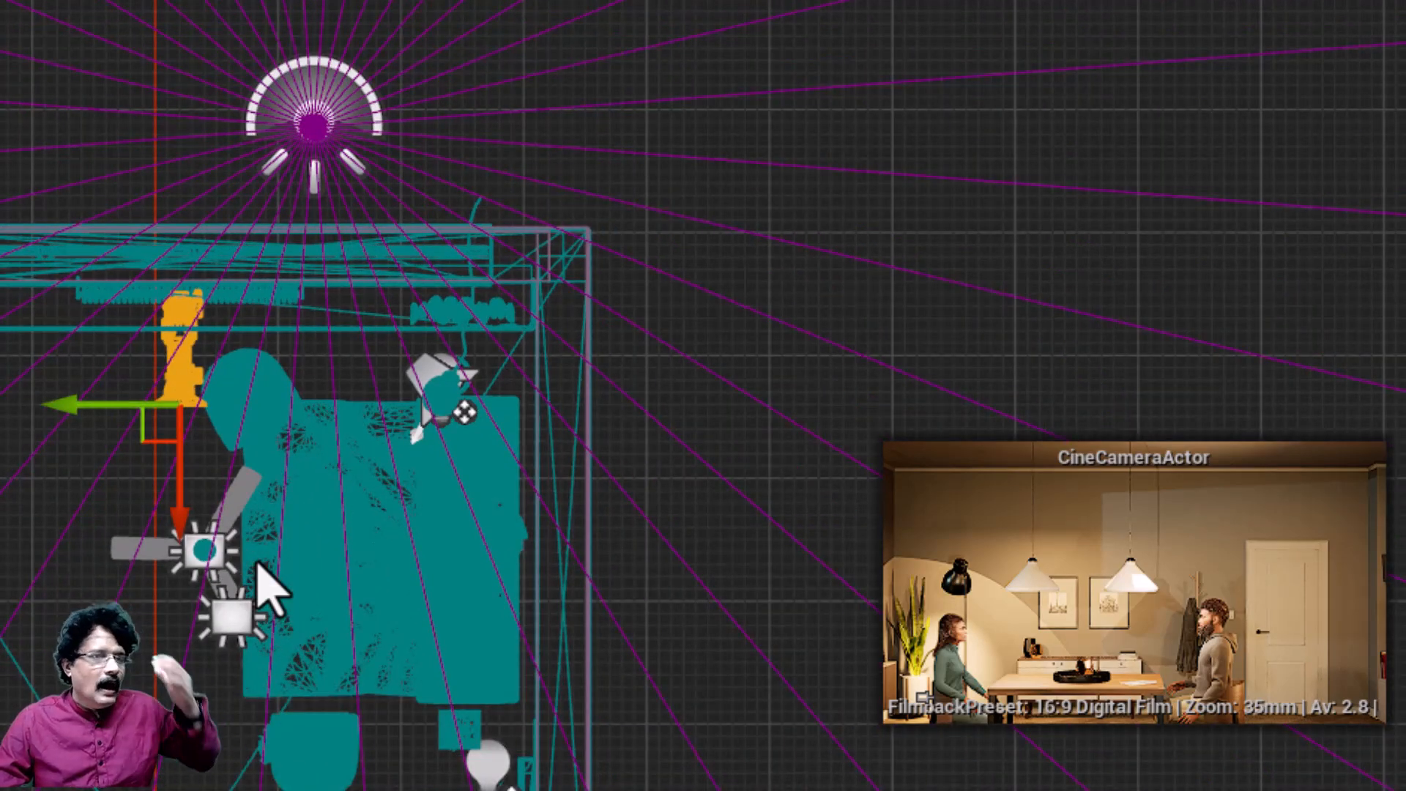
# Move and slightly rotate the cine camera in the room plan, turning its view toward the seated man
pyautogui.moveTo(69, 402); pyautogui.dragTo(132, 434)
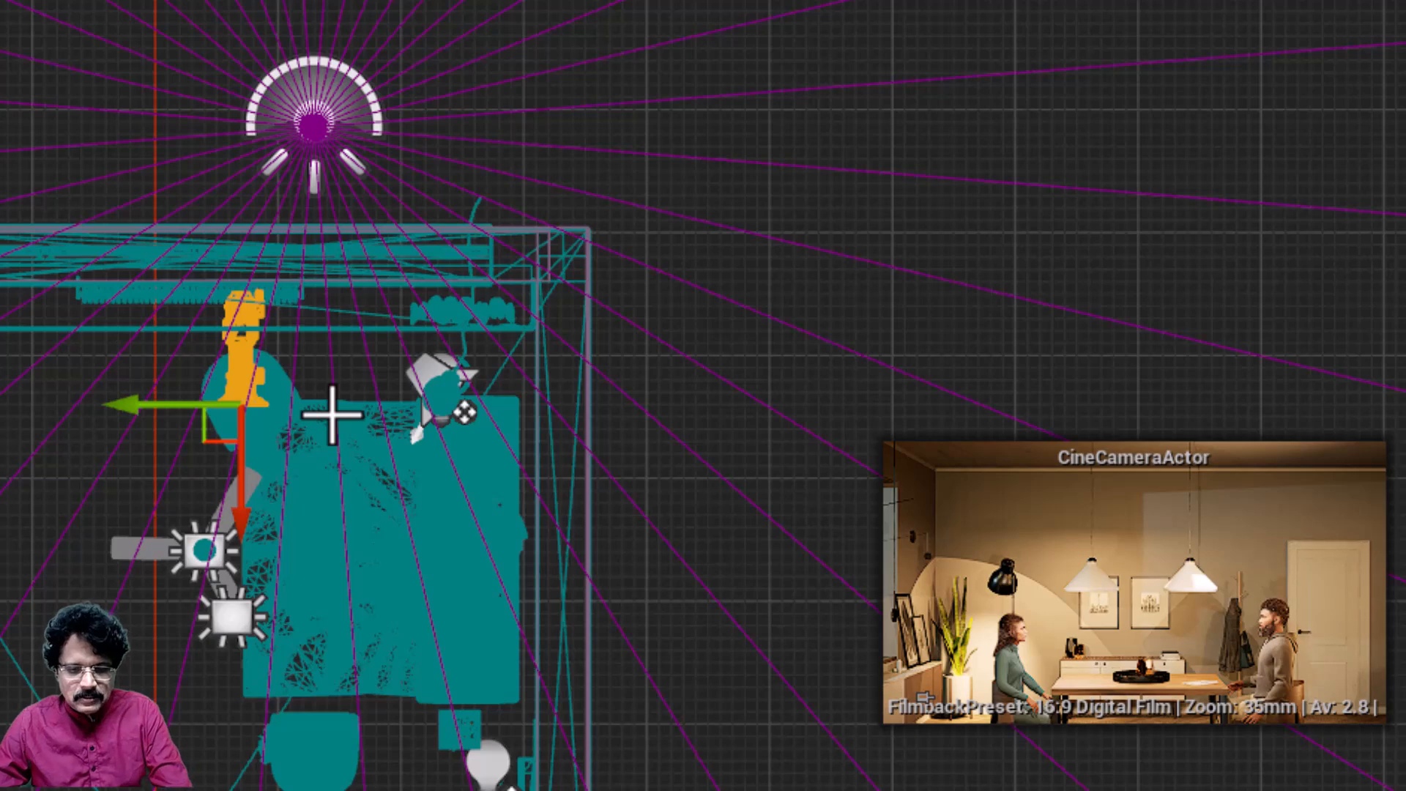
pyautogui.press('e')
pyautogui.moveTo(367, 506)
pyautogui.mouseDown()
pyautogui.moveTo(328, 542)
pyautogui.moveTo(352, 525)
pyautogui.mouseUp()
pyautogui.press('w')
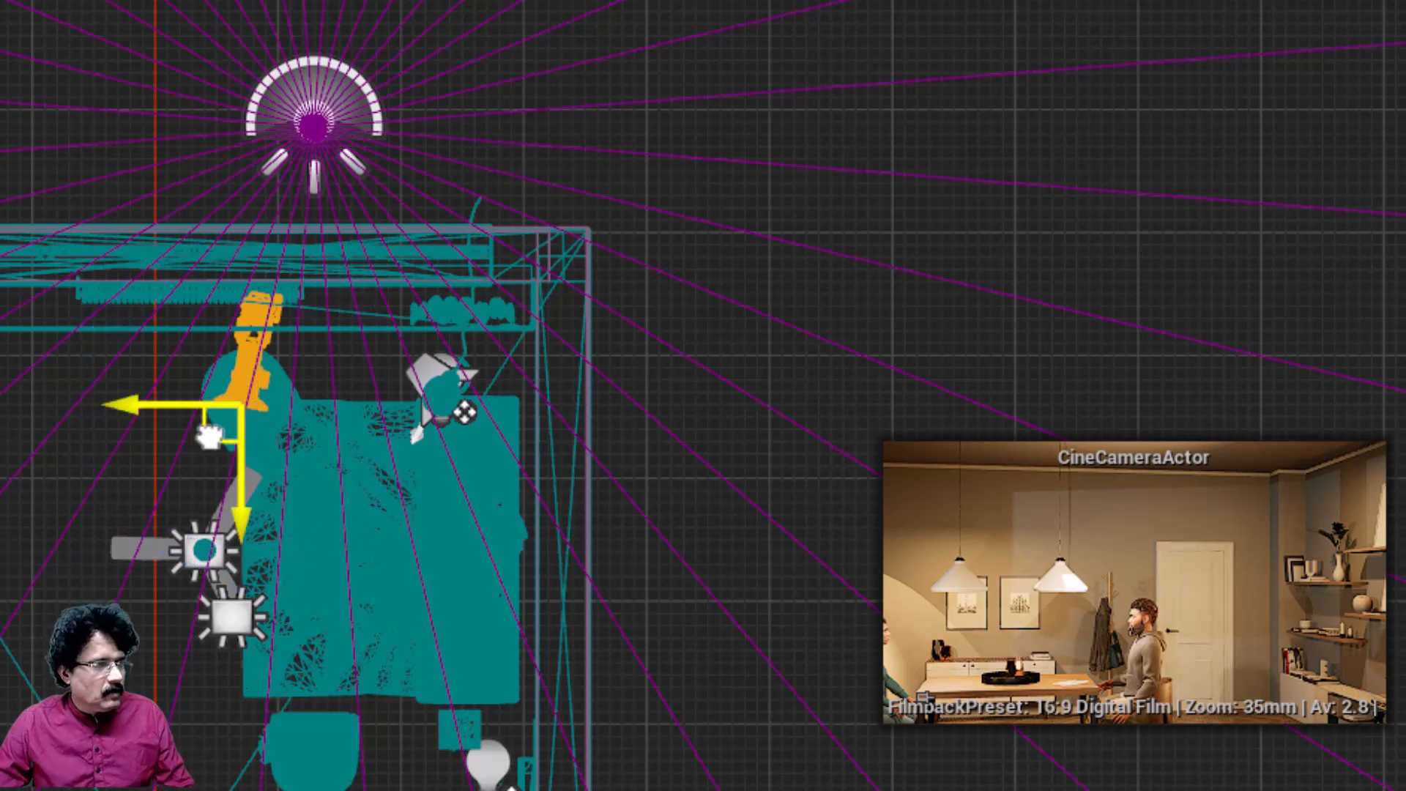
pyautogui.moveTo(209, 435); pyautogui.dragTo(147, 790)
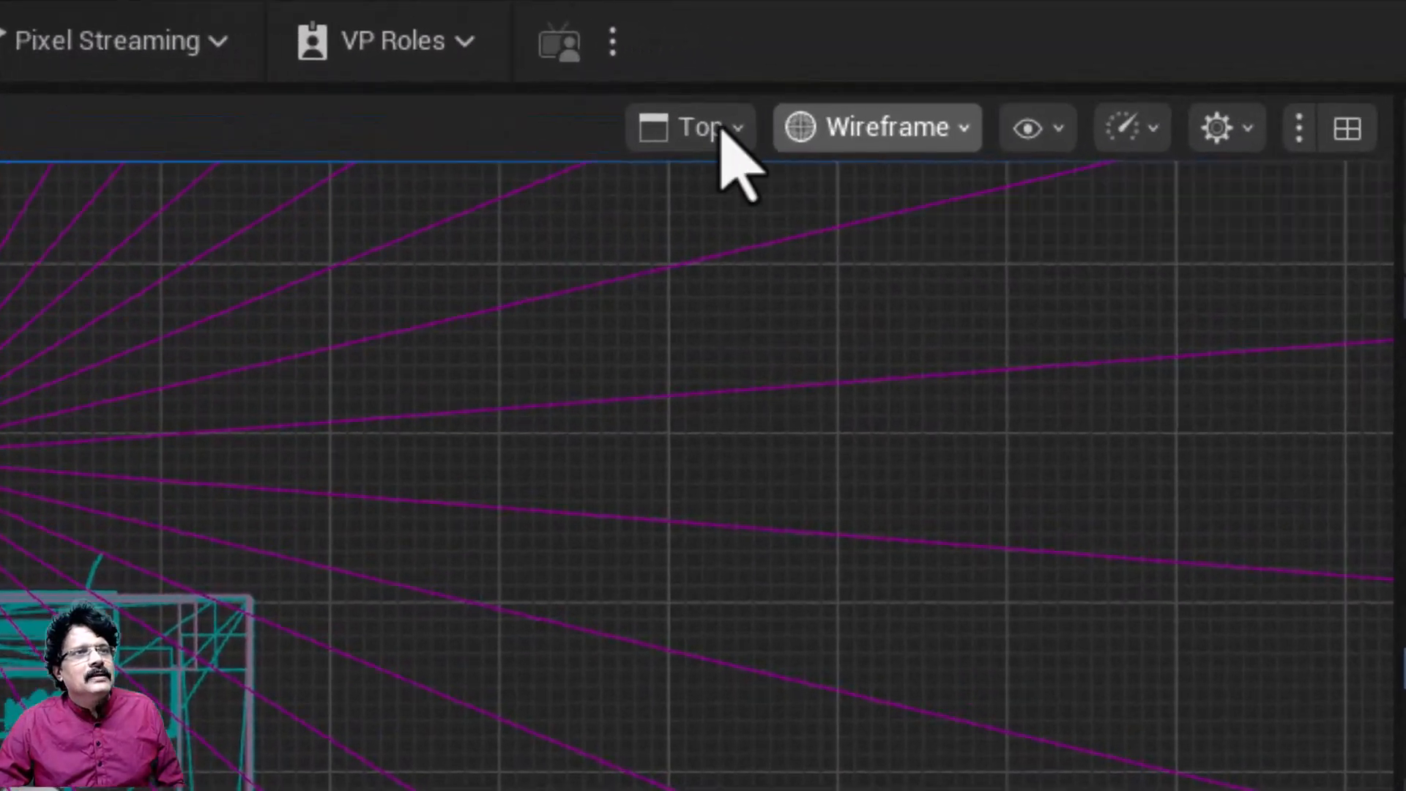
# Switch the viewport from the Top view to Perspective and look through the CineCameraActor
pyautogui.click(830, 96)
pyautogui.click(866, 183)
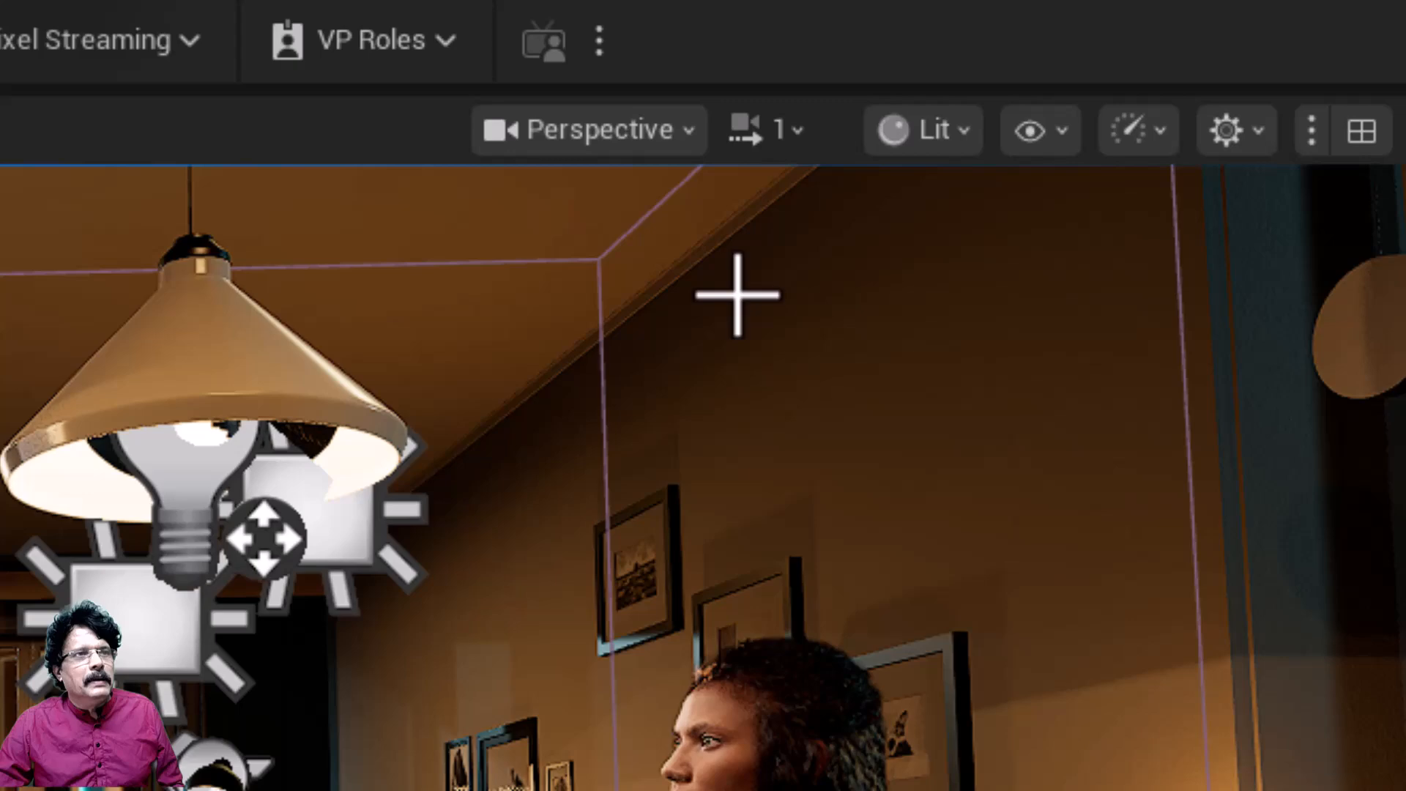
pyautogui.click(699, 143)
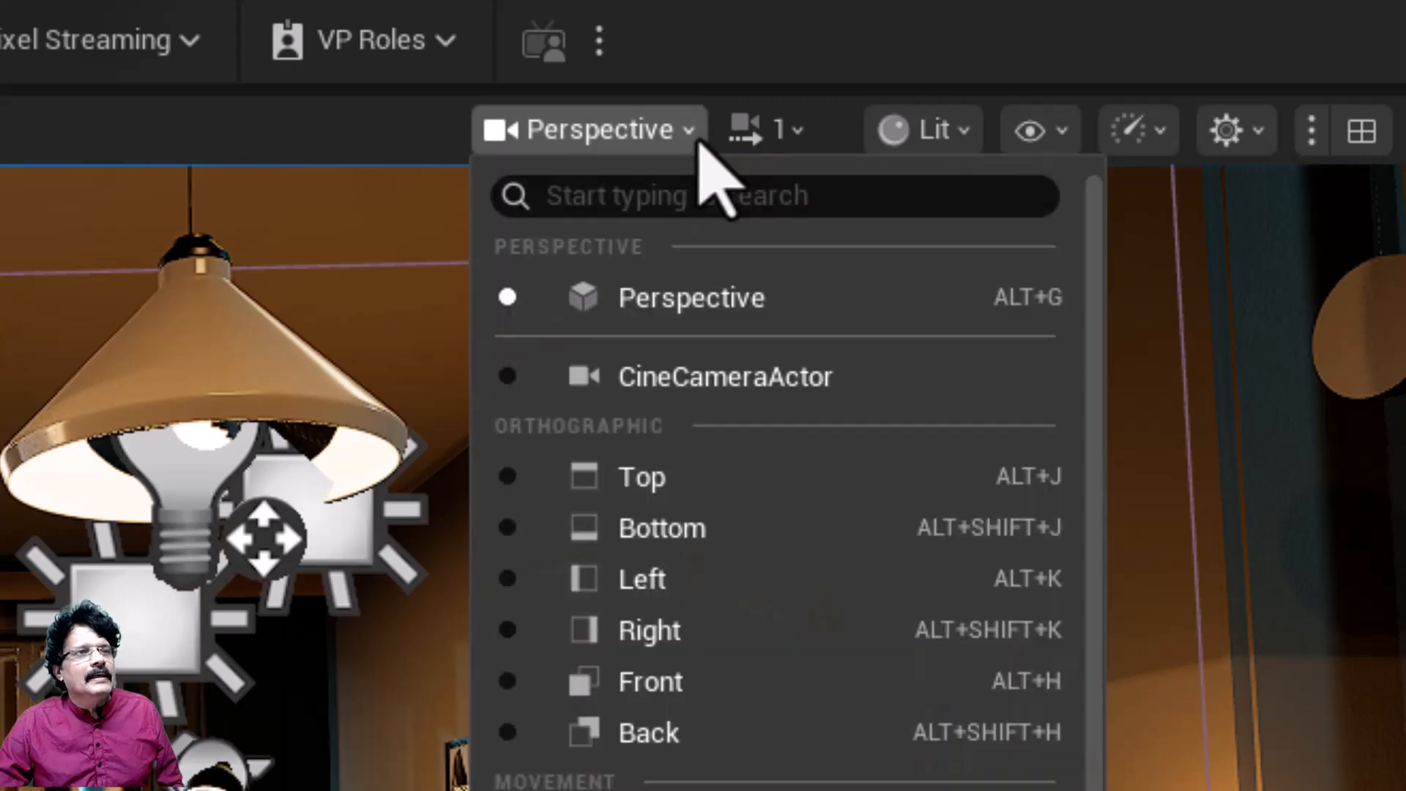
pyautogui.click(675, 395)
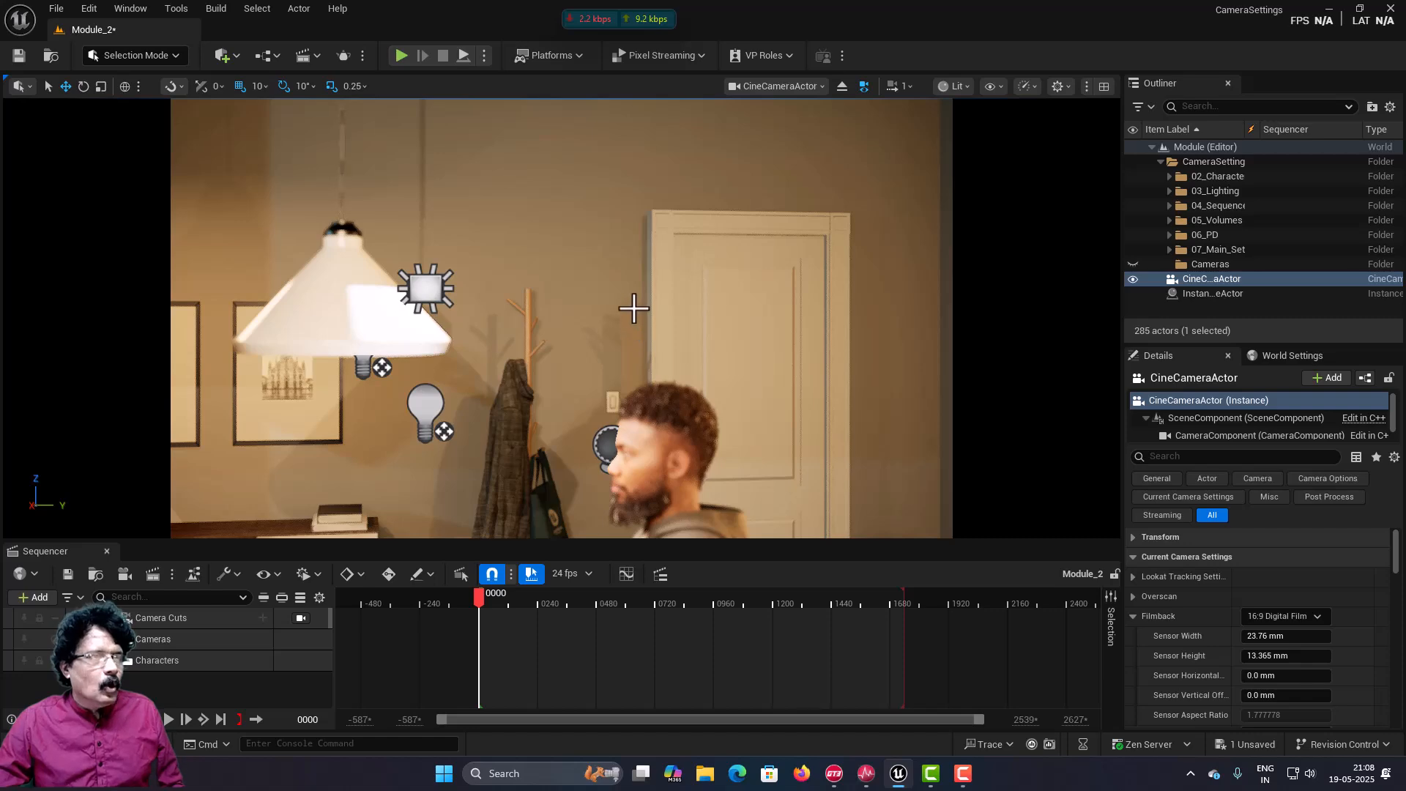
# Fly the cine camera closer to the seated man in profile, then shift it sideways toward the framed pictures on the wall
pyautogui.moveTo(634, 308); pyautogui.dragTo(747, 445)
pyautogui.scroll(3, 610, 275)
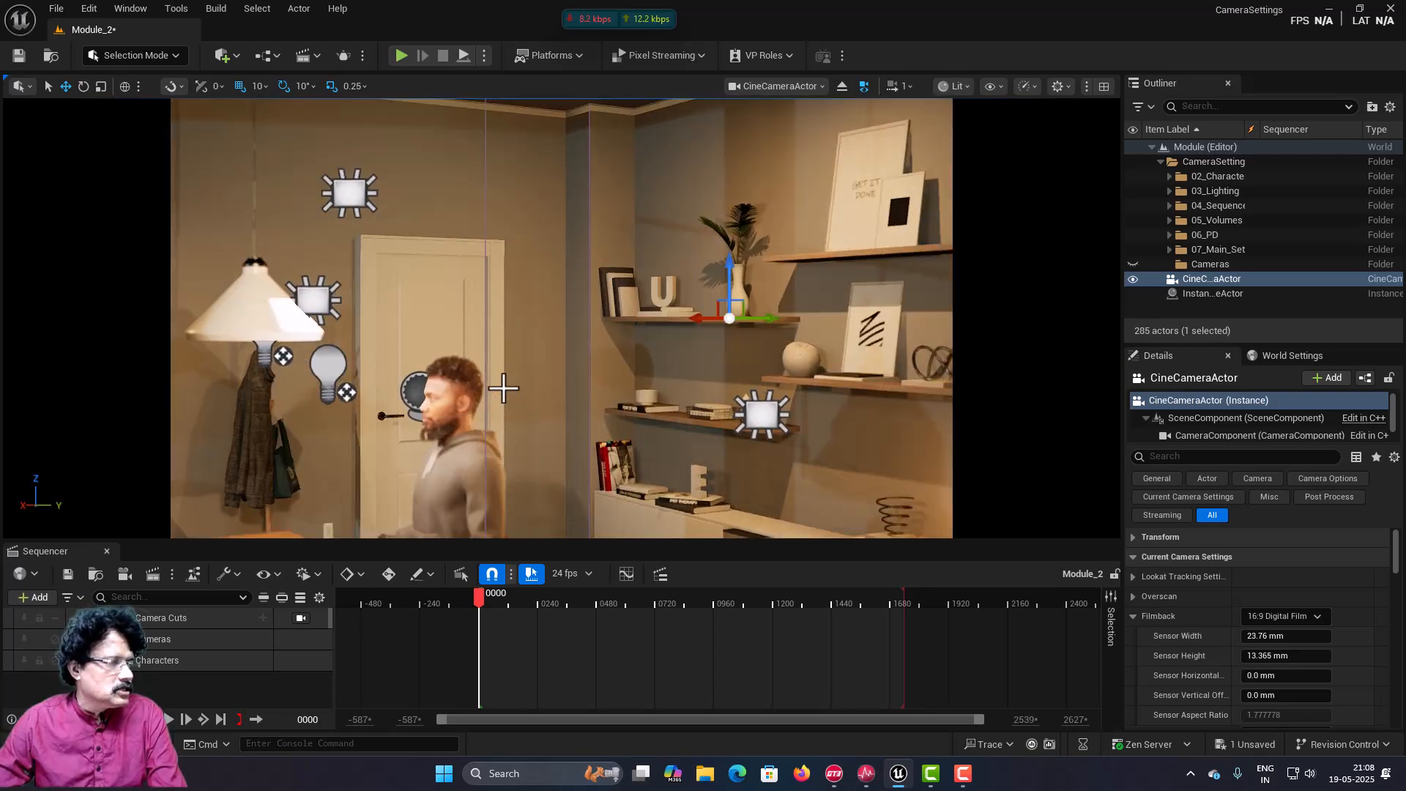
pyautogui.scroll(3, 503, 388)
pyautogui.moveTo(439, 381); pyautogui.dragTo(446, 376, button='middle')
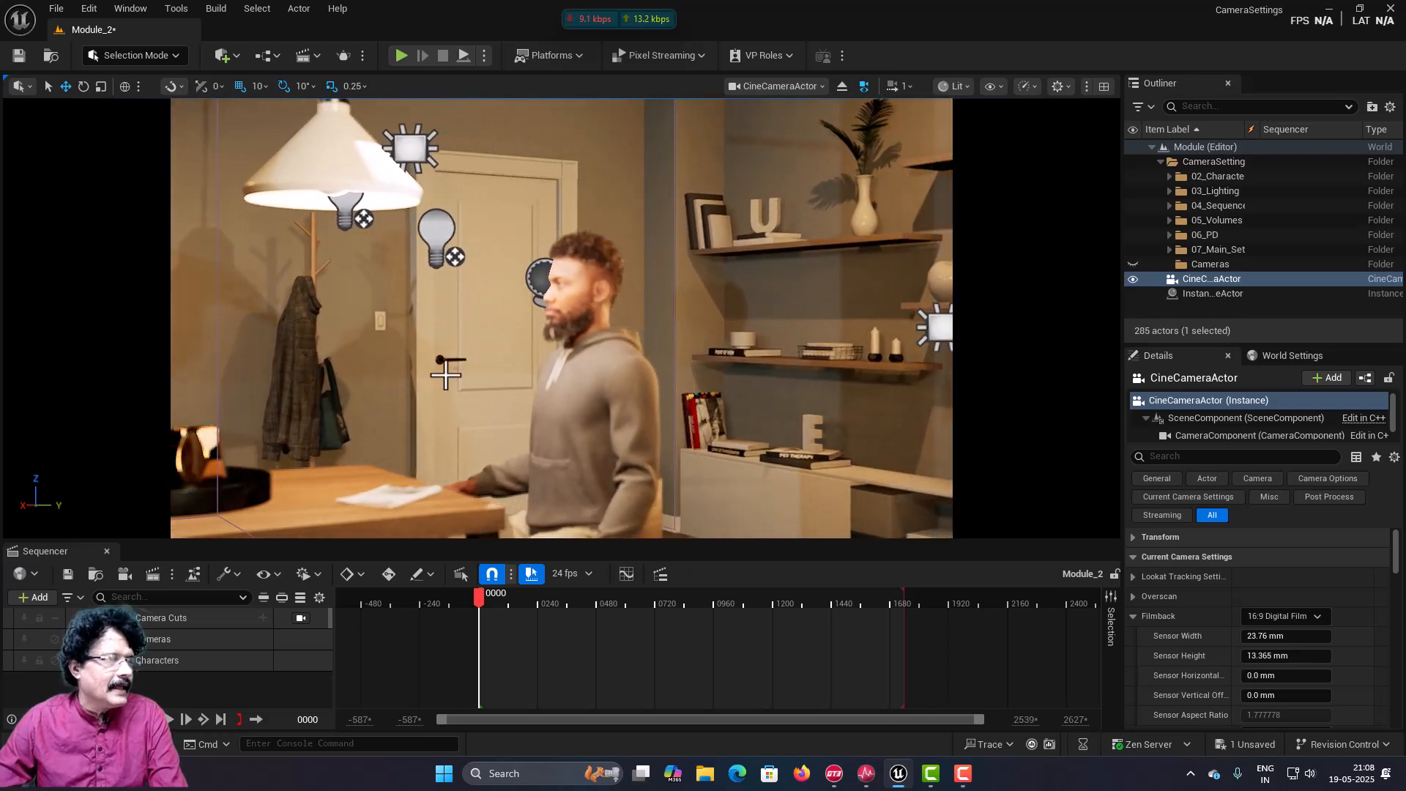
pyautogui.scroll(3, 448, 375)
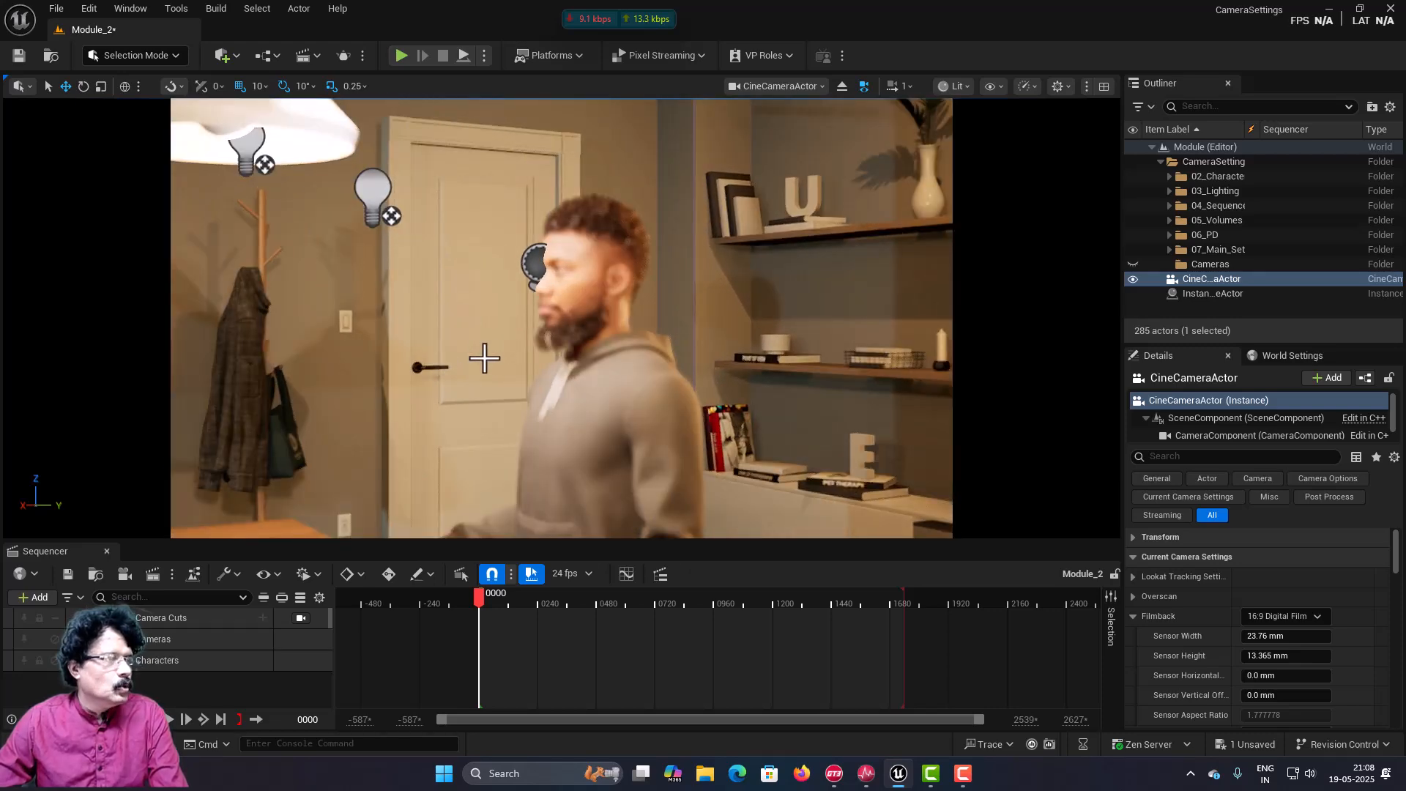
pyautogui.moveTo(557, 359)
pyautogui.mouseDown(button='right')
pyautogui.moveTo(612, 370)
pyautogui.moveTo(533, 372)
pyautogui.moveTo(557, 376)
pyautogui.mouseUp(button='right')
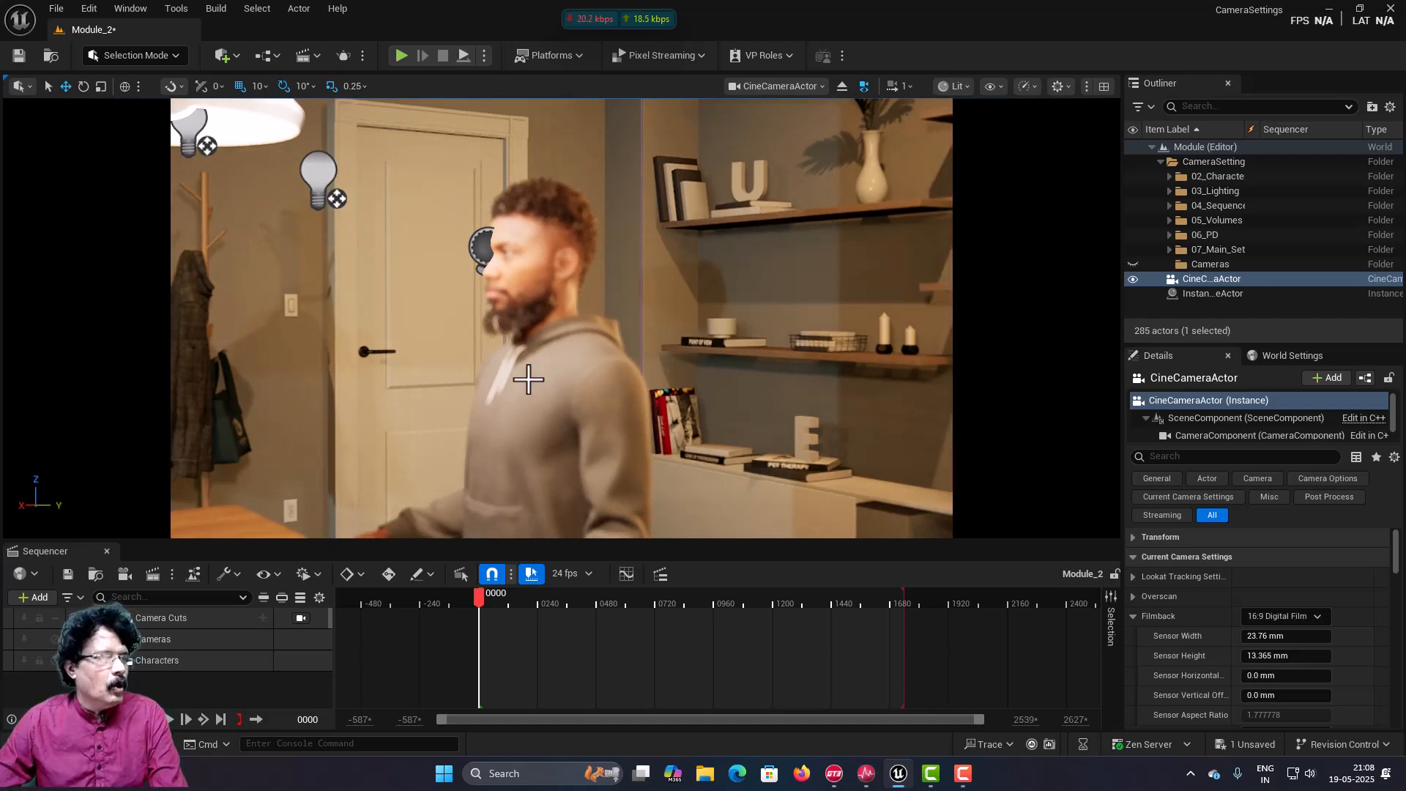
pyautogui.press('Left')
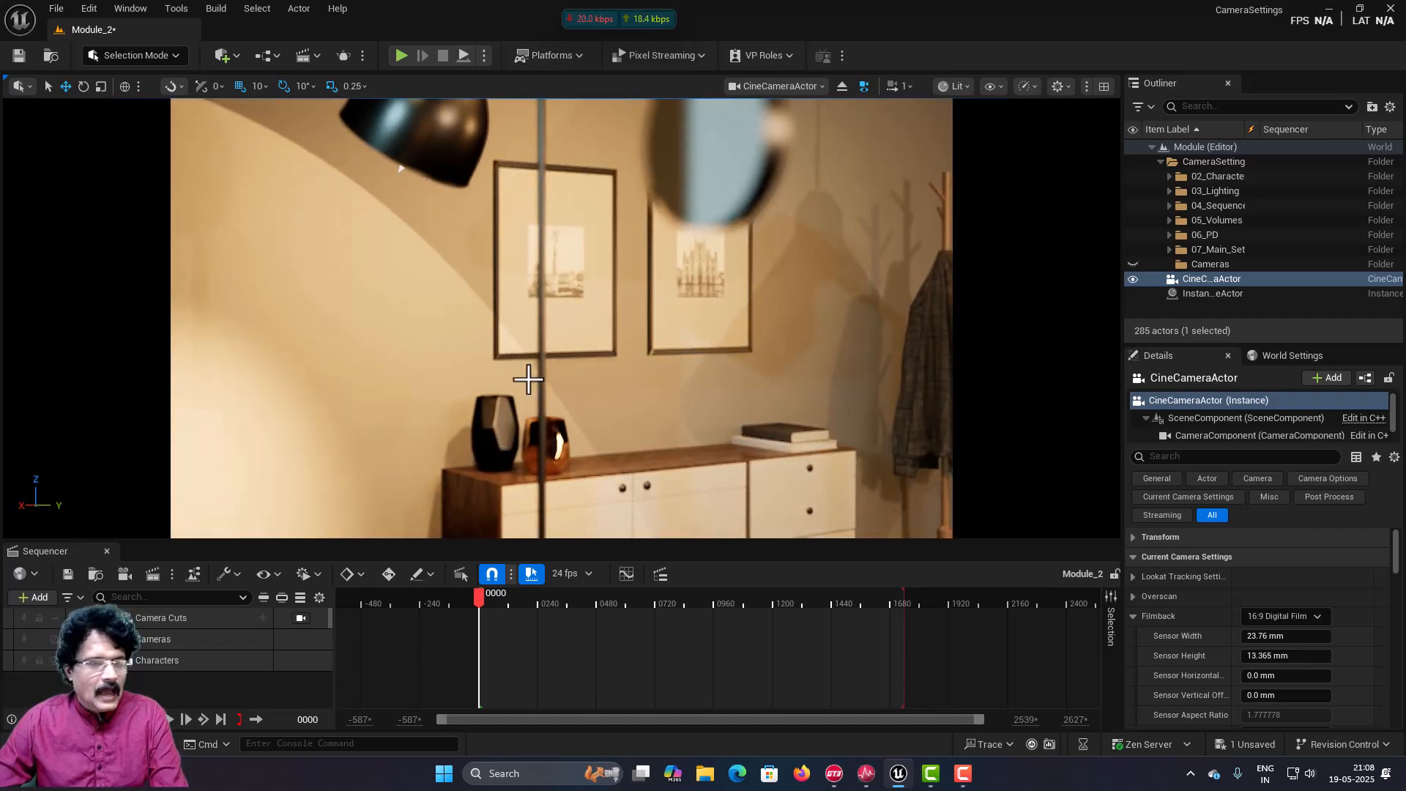
# Reduce the camera speed to 0.1 and move the cine camera past the woman to face the seated man across the table
pyautogui.scroll(-5, 528, 379)
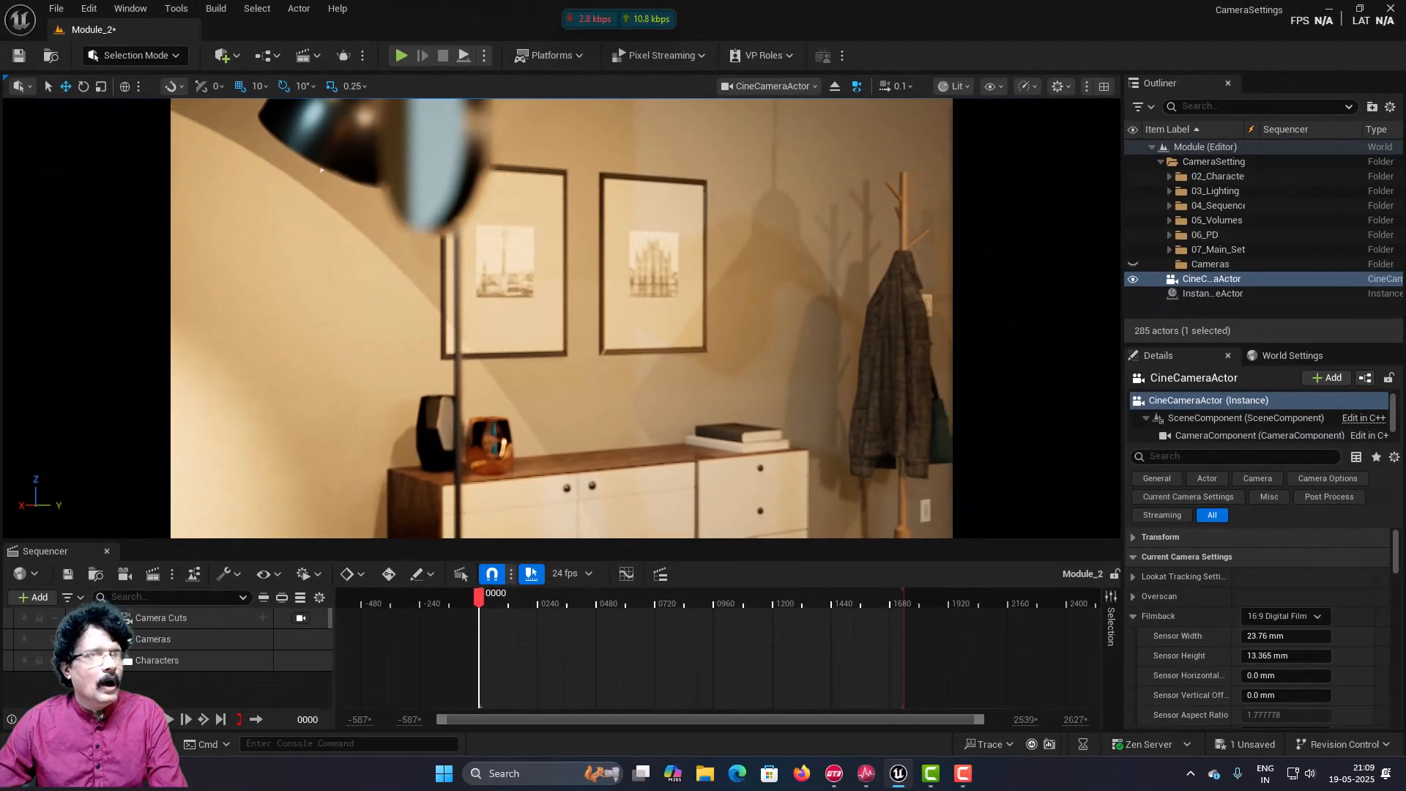
pyautogui.press('d')
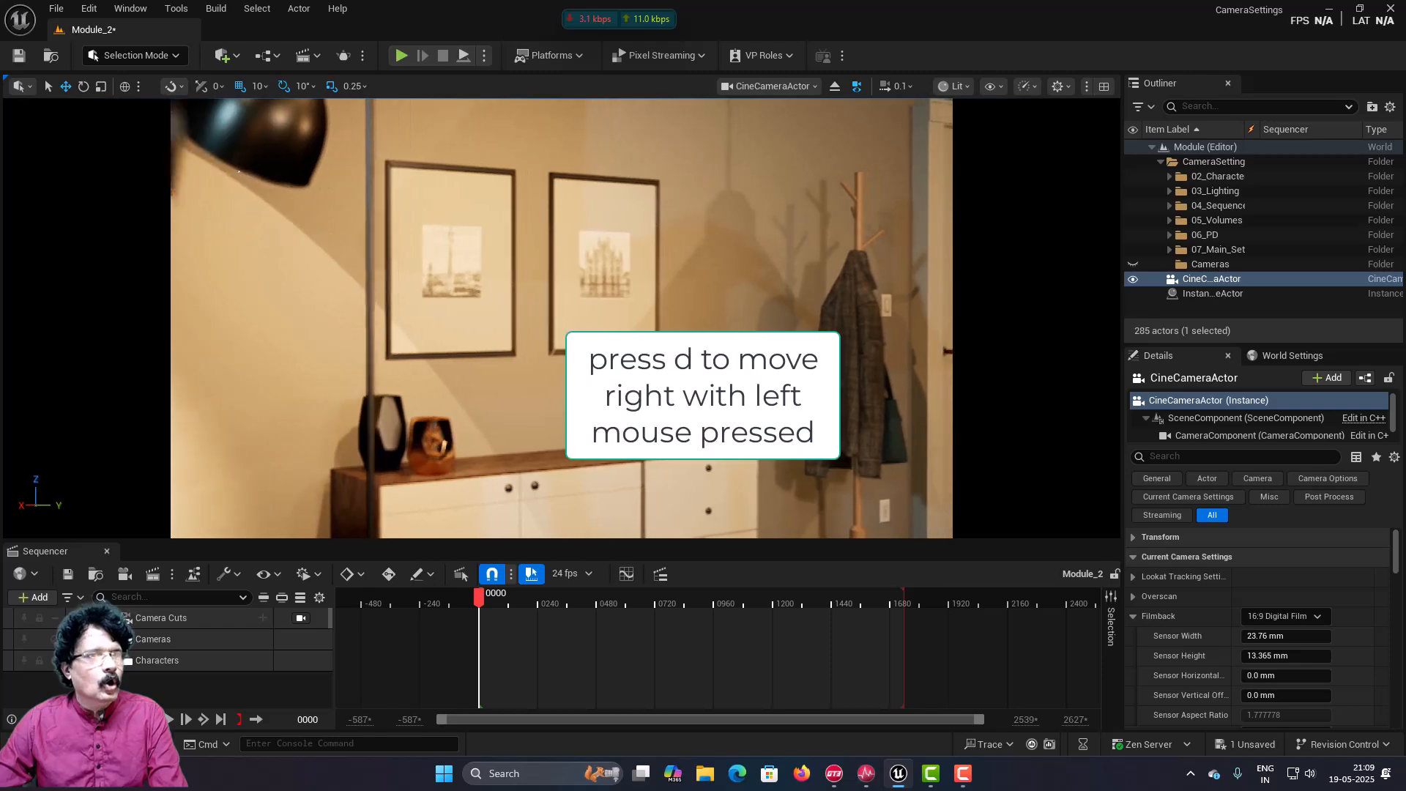
pyautogui.press('d')
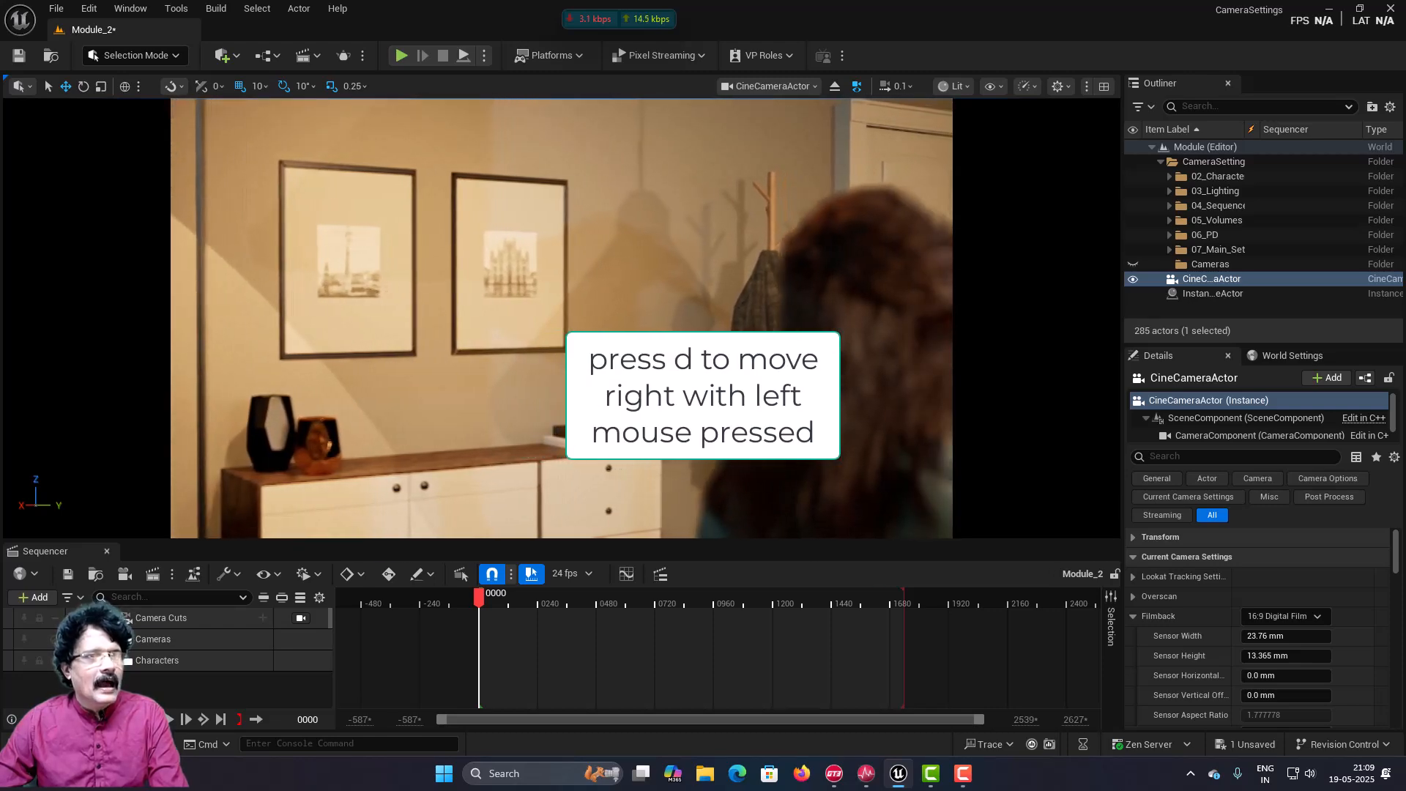
pyautogui.press('d')
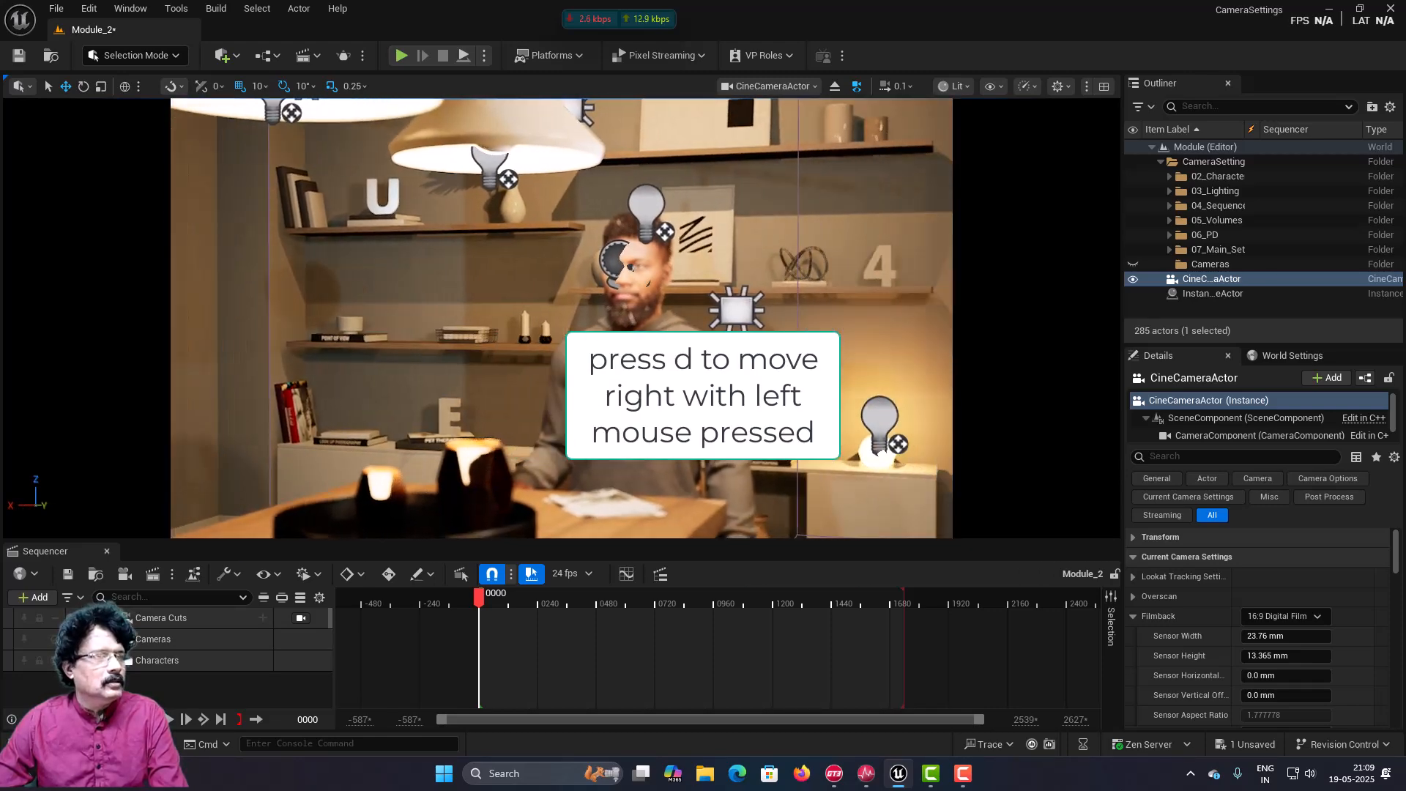
pyautogui.press('a')
pyautogui.press('d')
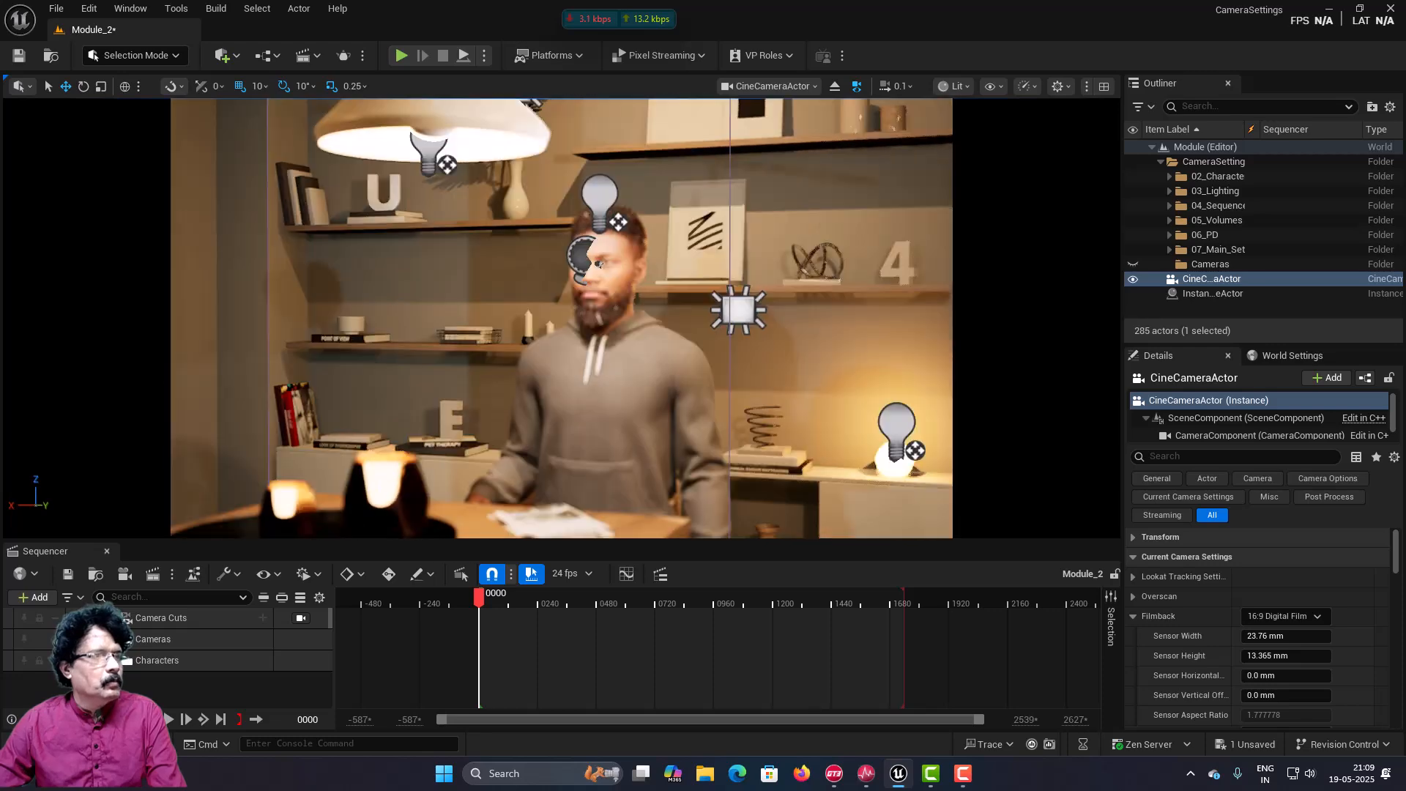
# Move the cine camera forward to a medium shot of the seated man and turn on Game View to hide the editor icons
pyautogui.press('w')
pyautogui.press('w')
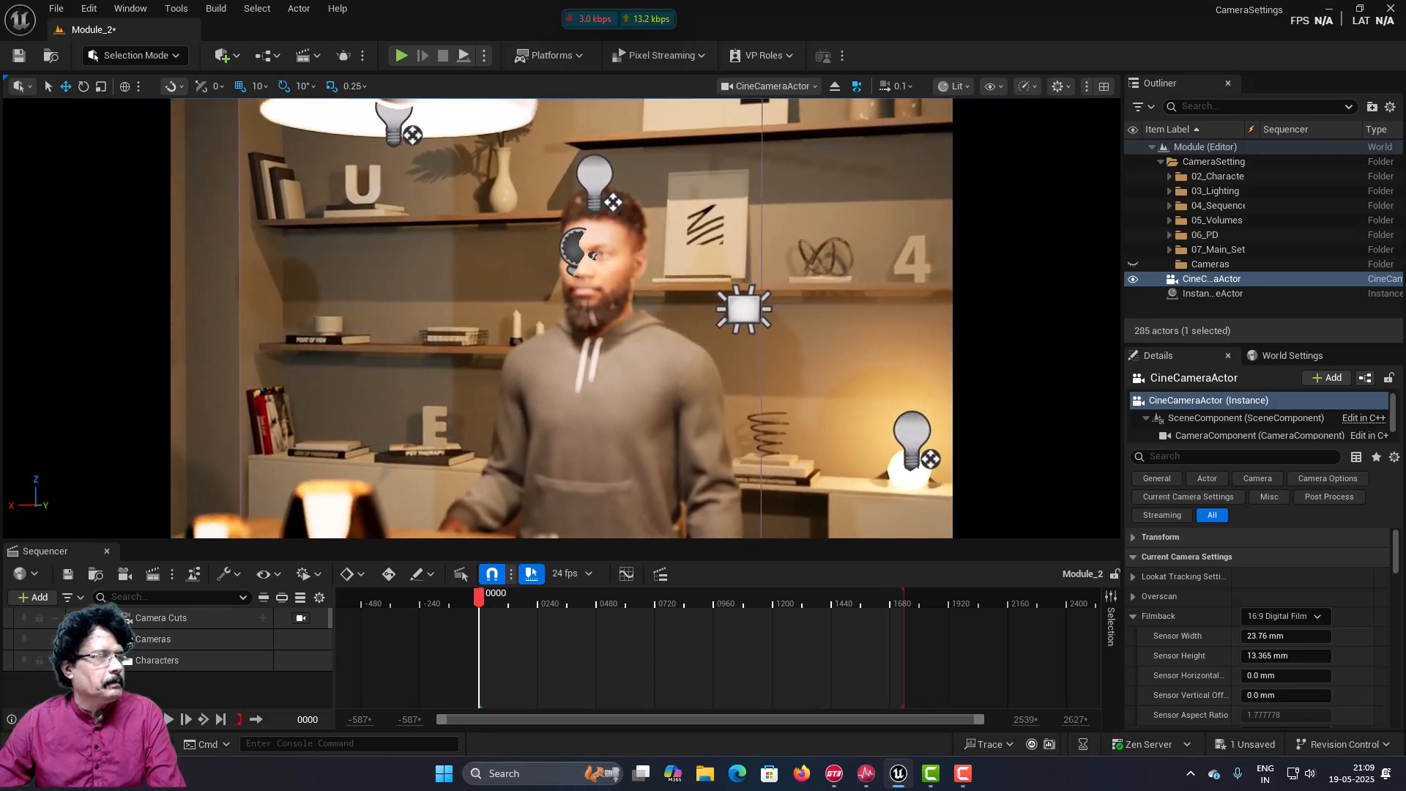
pyautogui.press('w')
pyautogui.press('d')
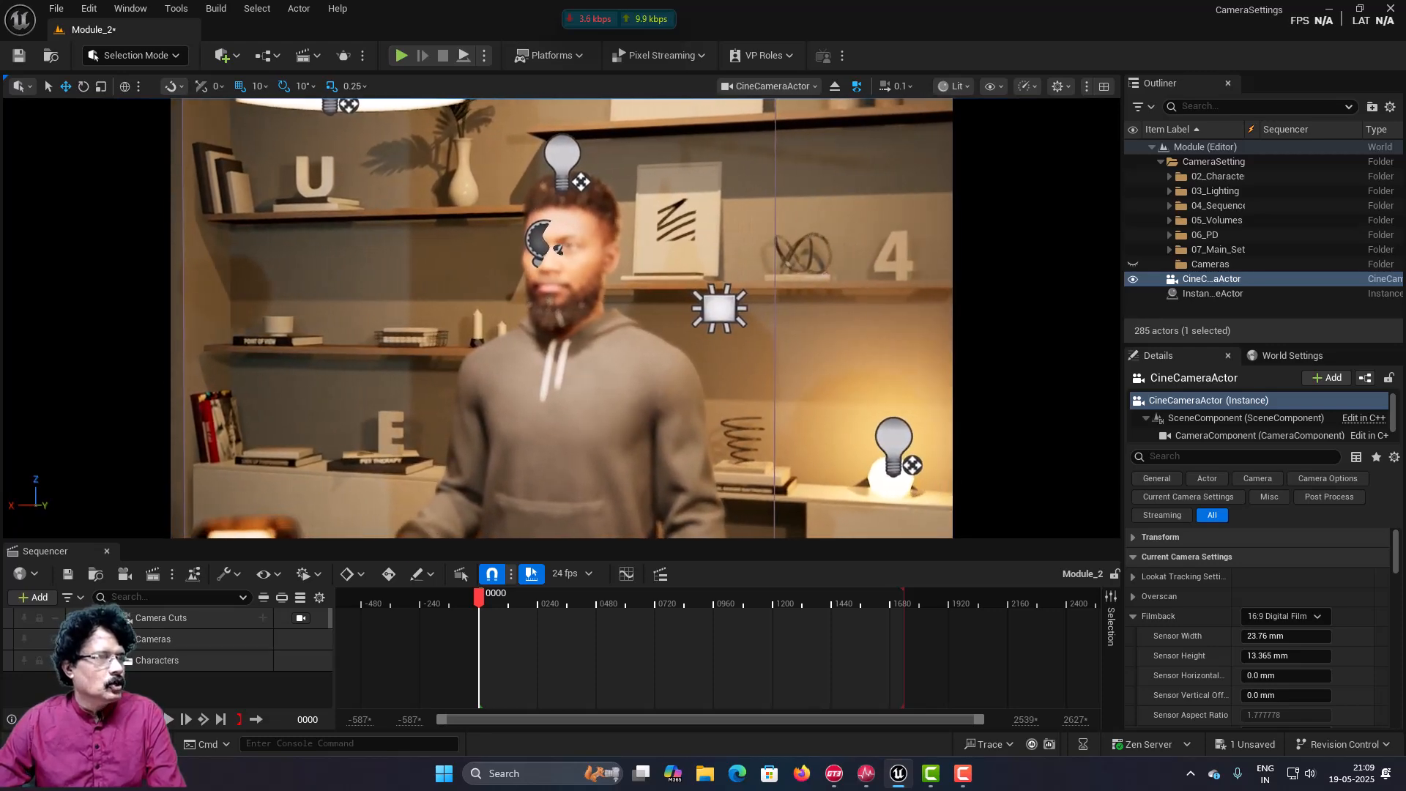
pyautogui.press('w')
pyautogui.press('a')
pyautogui.press('w')
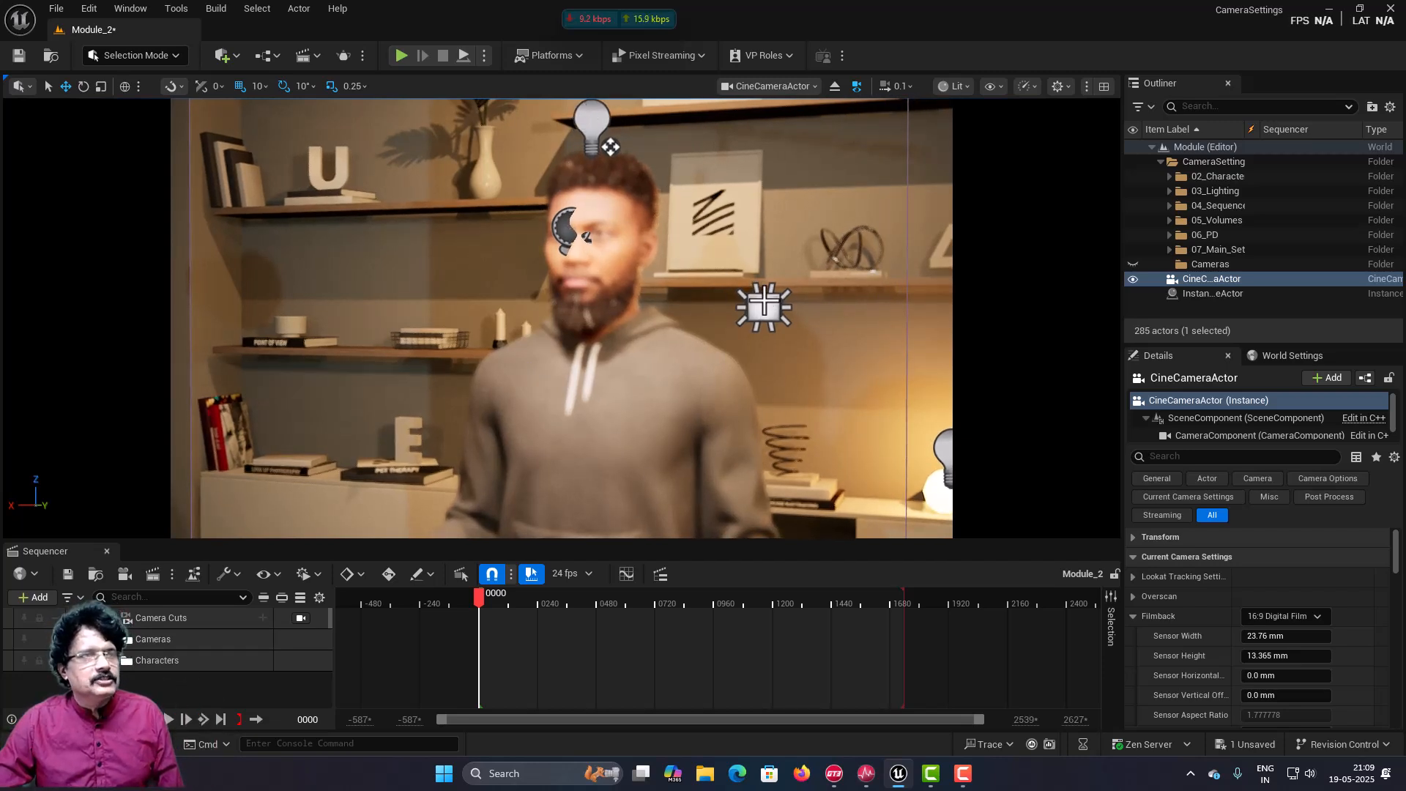
pyautogui.press('g')
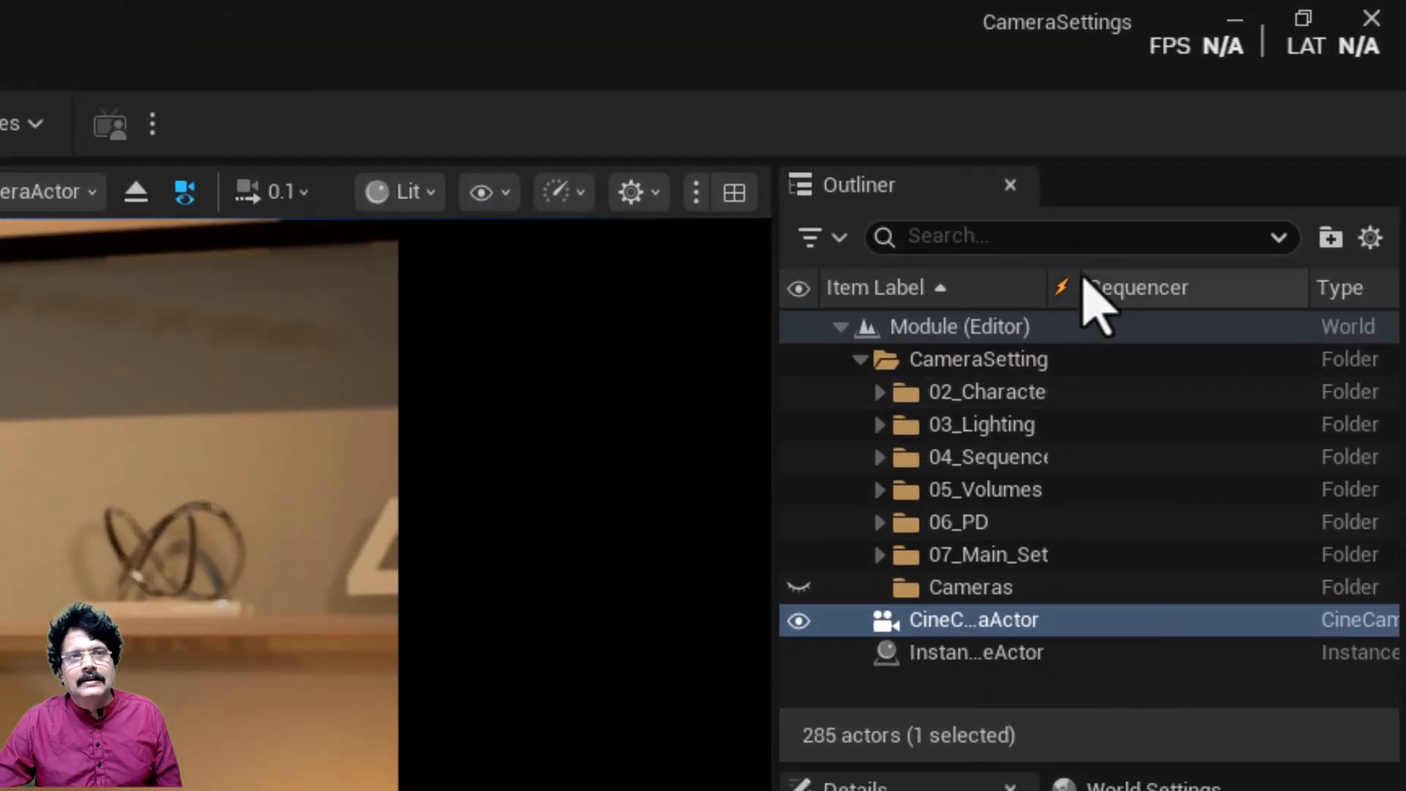
# Widen the Outliner's Item Label column and rename the CineCameraActor as Cine_Arriflex
pyautogui.moveTo(1045, 286); pyautogui.dragTo(1144, 285)
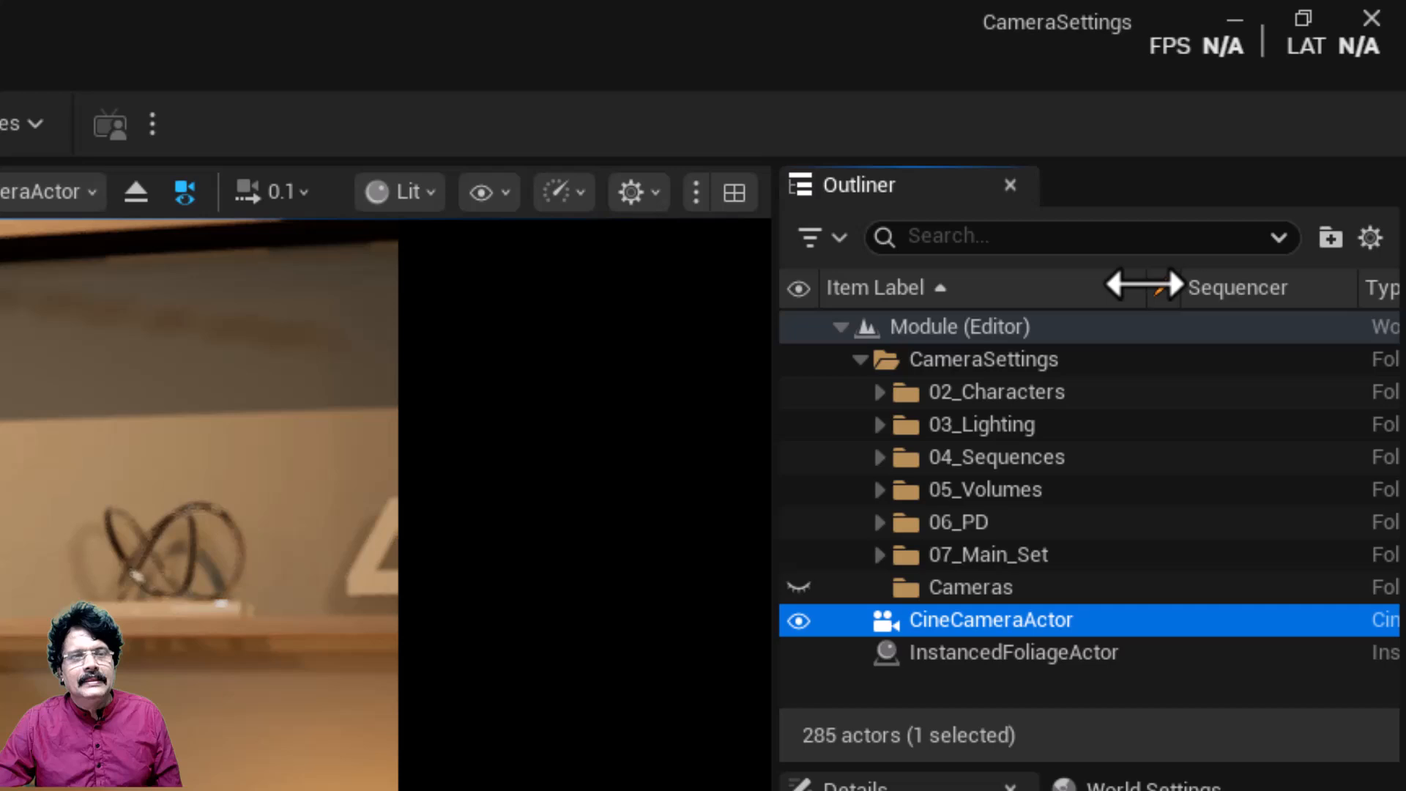
pyautogui.click(980, 614)
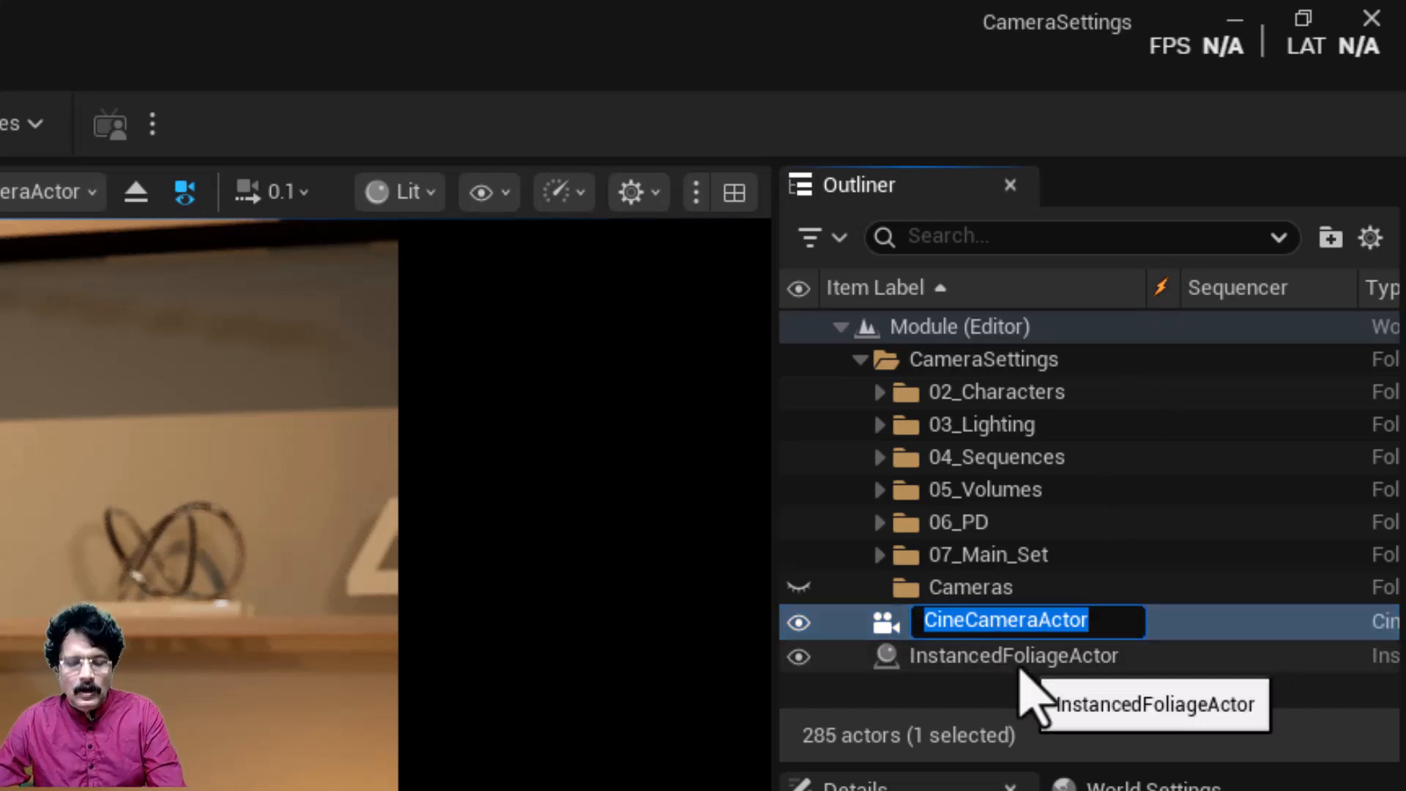
pyautogui.write('Cine_')
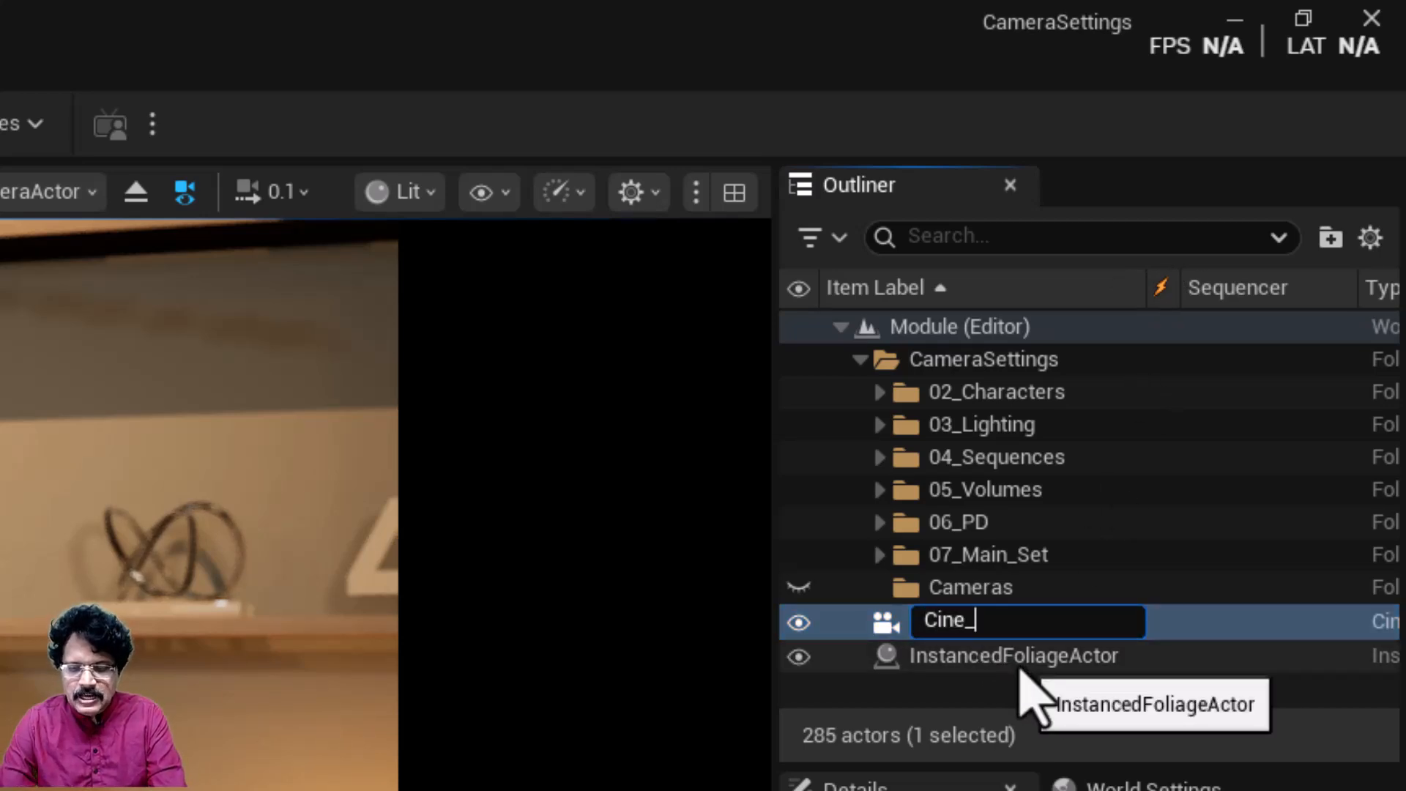
pyautogui.write('Arrifle')
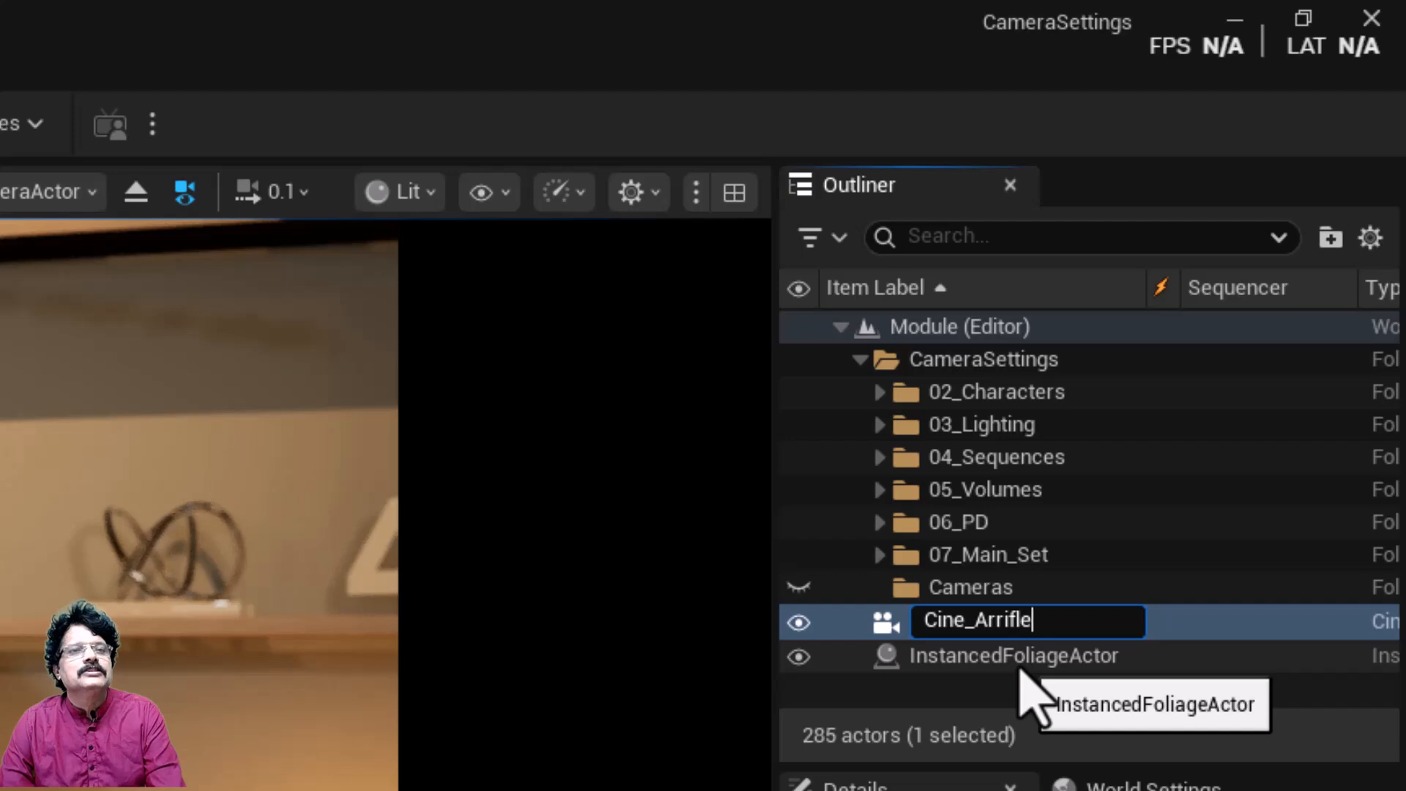
pyautogui.write('x')
pyautogui.press('Return')
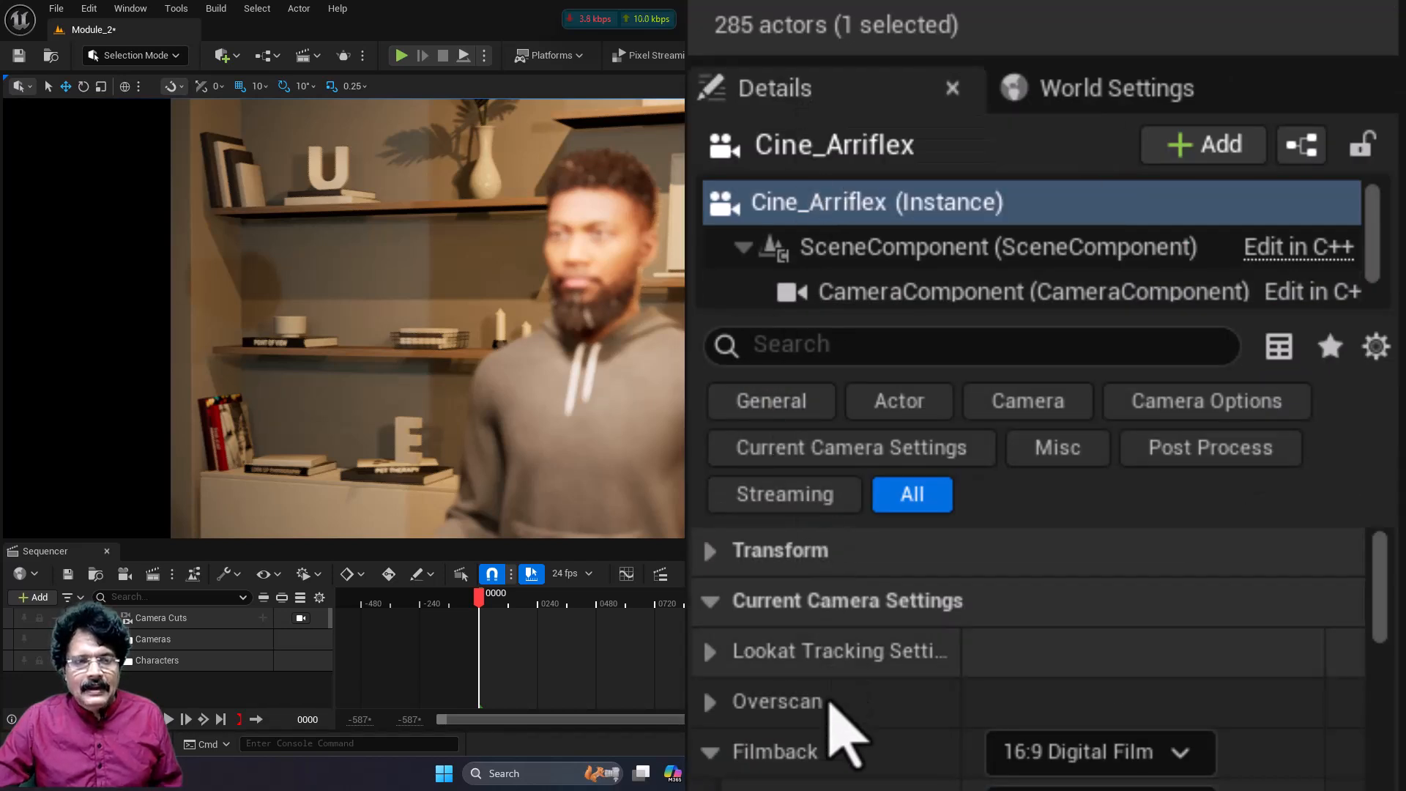
# Switch to the VFX Camera Database website, open the ARRI ALEXA 65 page and copy the Open Gate sensor width, 54.12
pyautogui.click(717, 763)
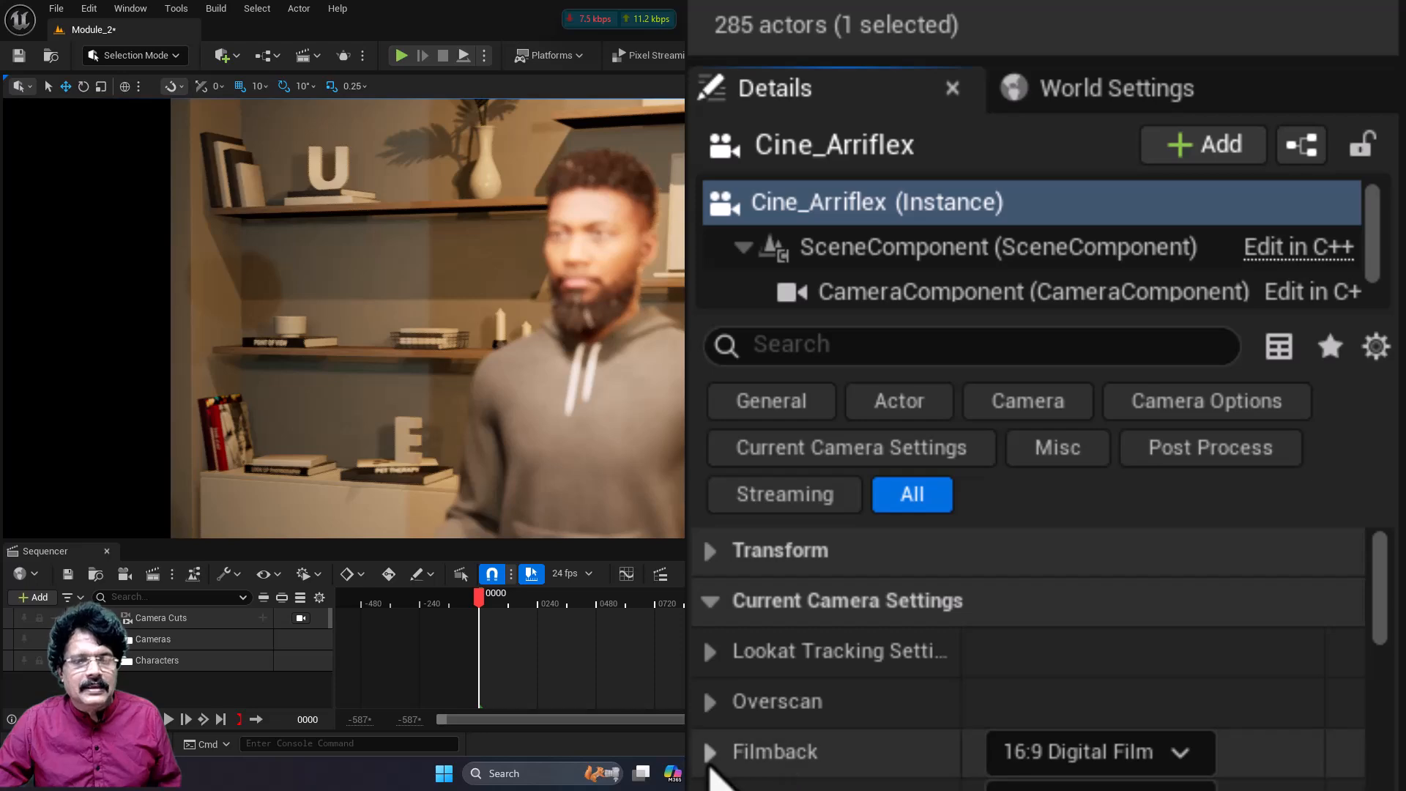
pyautogui.scroll(-3, 806, 695)
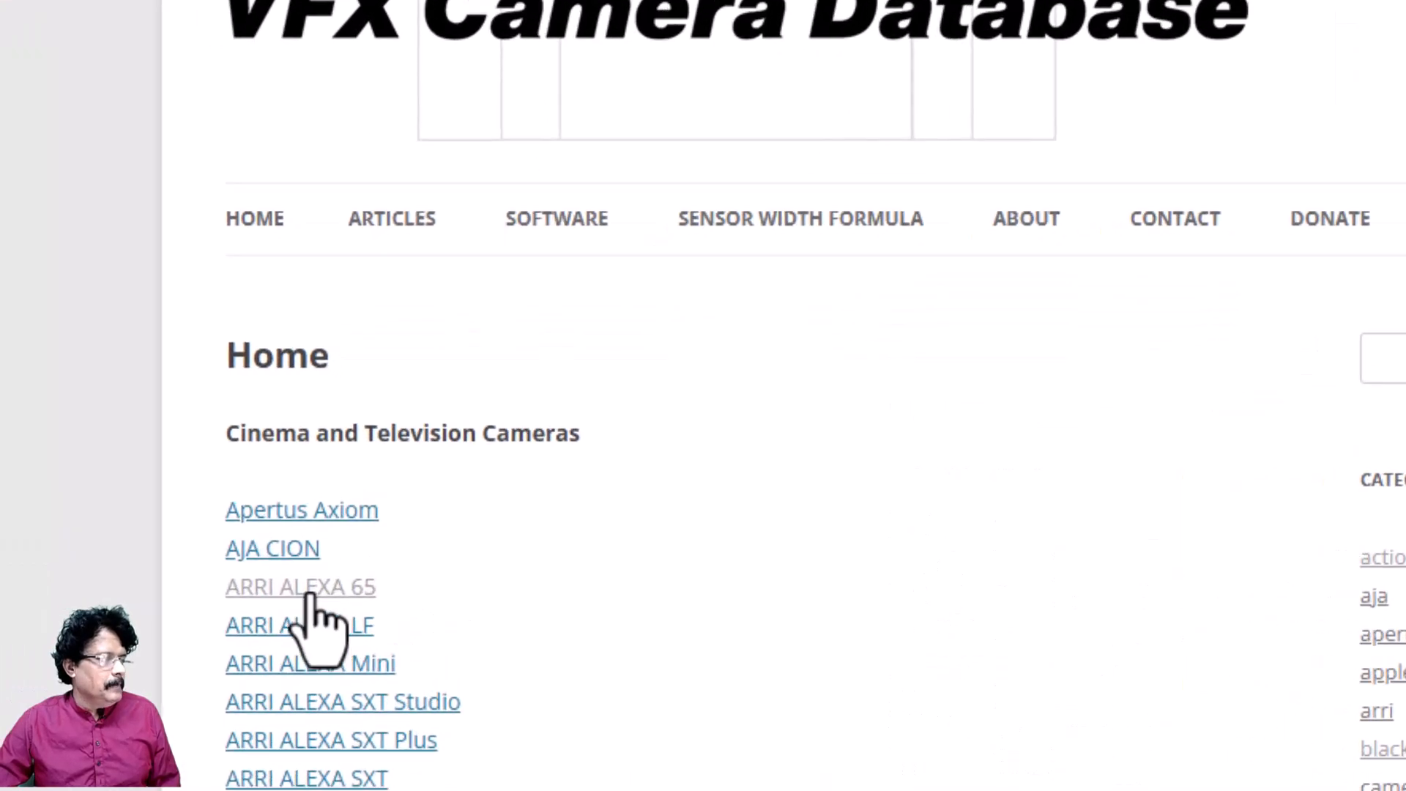
pyautogui.click(311, 588)
pyautogui.scroll(-10, 316, 579)
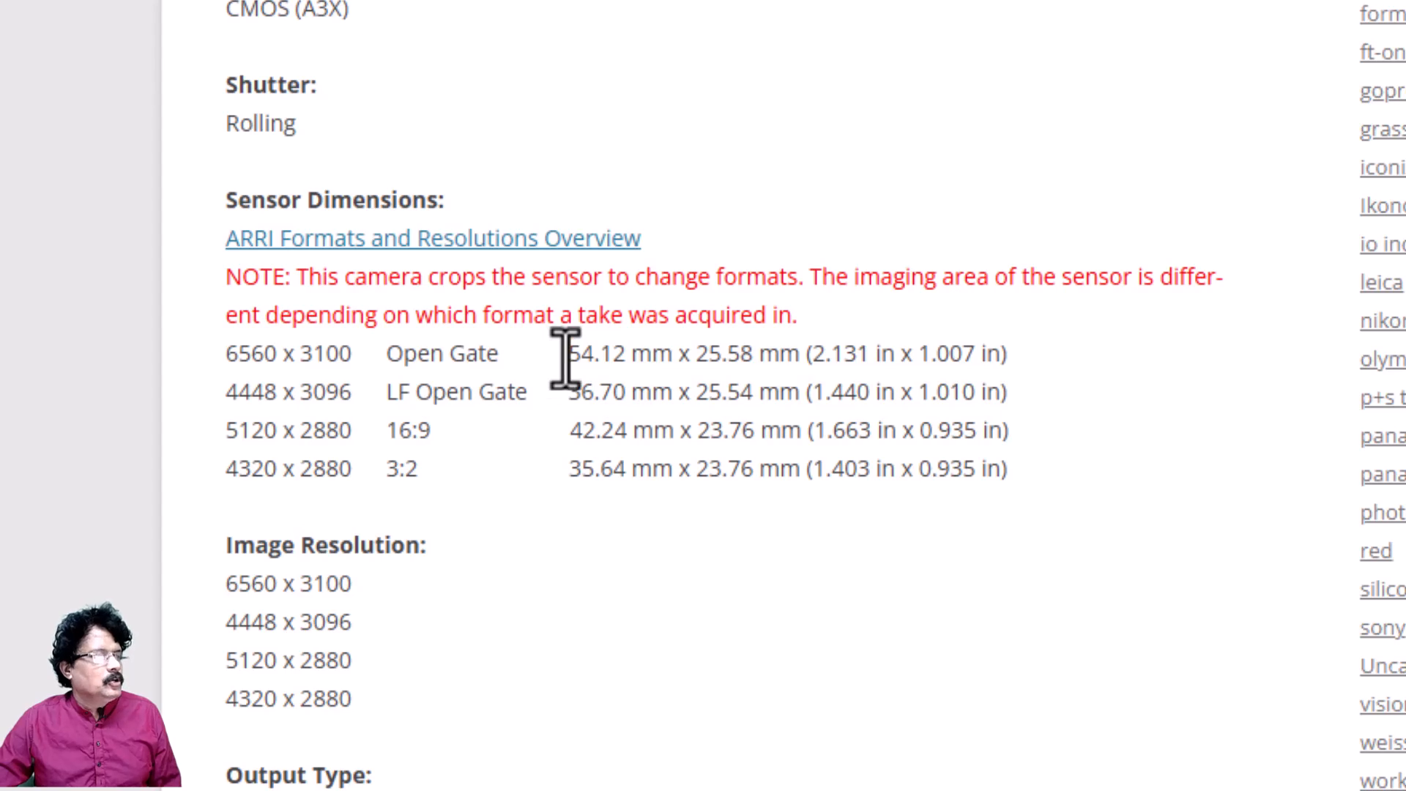
pyautogui.moveTo(565, 359); pyautogui.dragTo(627, 350)
pyautogui.hotkey('ctrl', 'c')
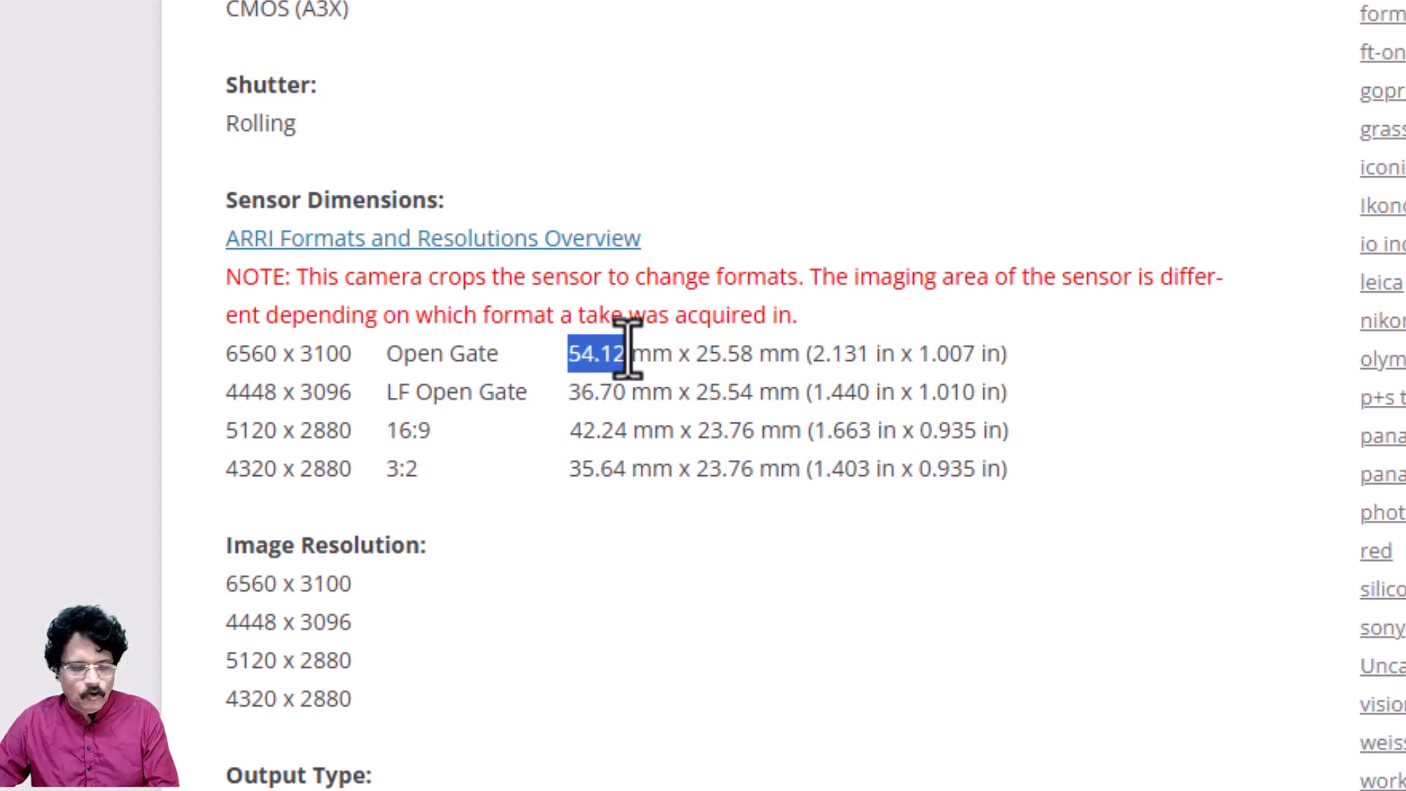
# Switch back to Unreal Engine and set the camera's Filmback sensor width to 54.12 mm and sensor height to 25.58 mm
pyautogui.hotkey('alt', 'Tab')
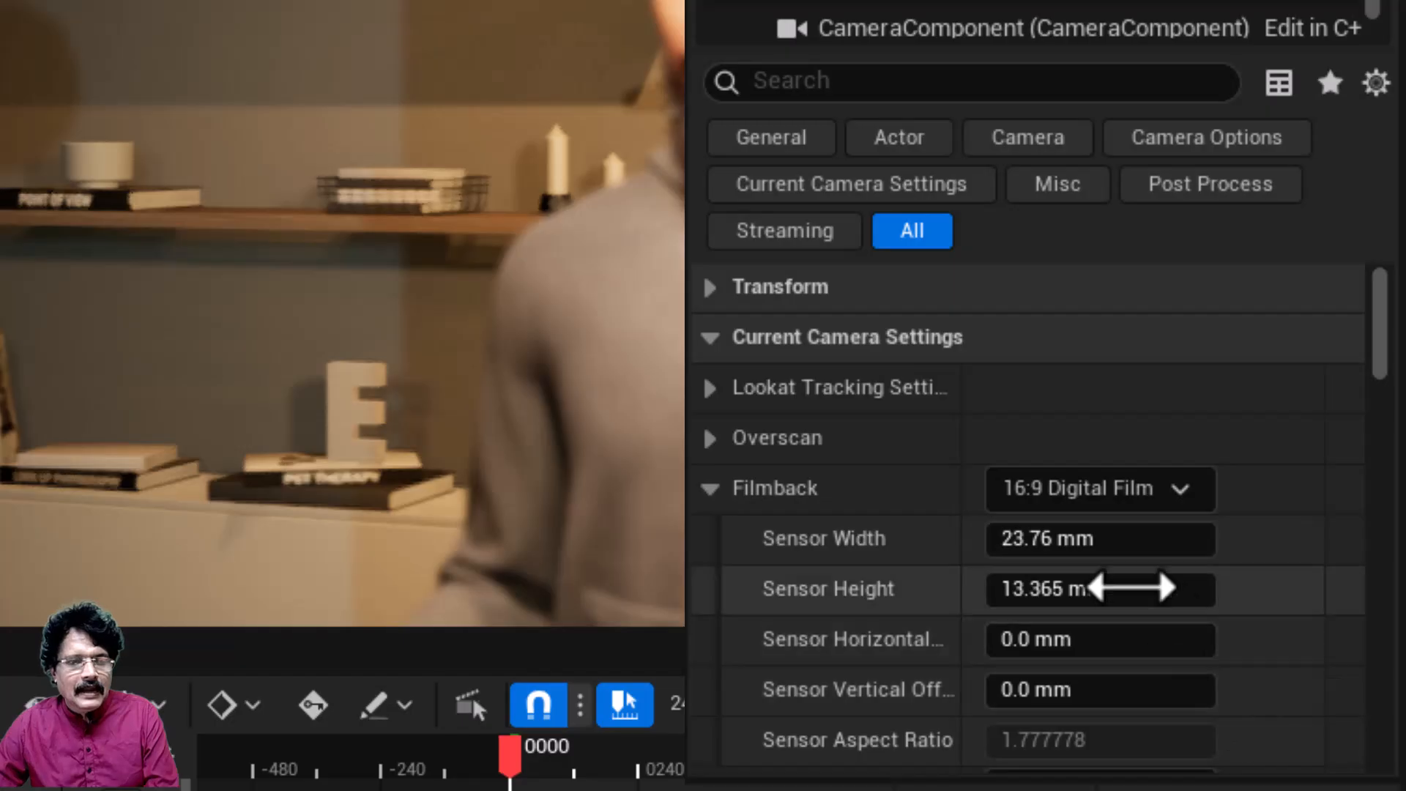
pyautogui.click(1071, 551)
pyautogui.hotkey('ctrl', 'v')
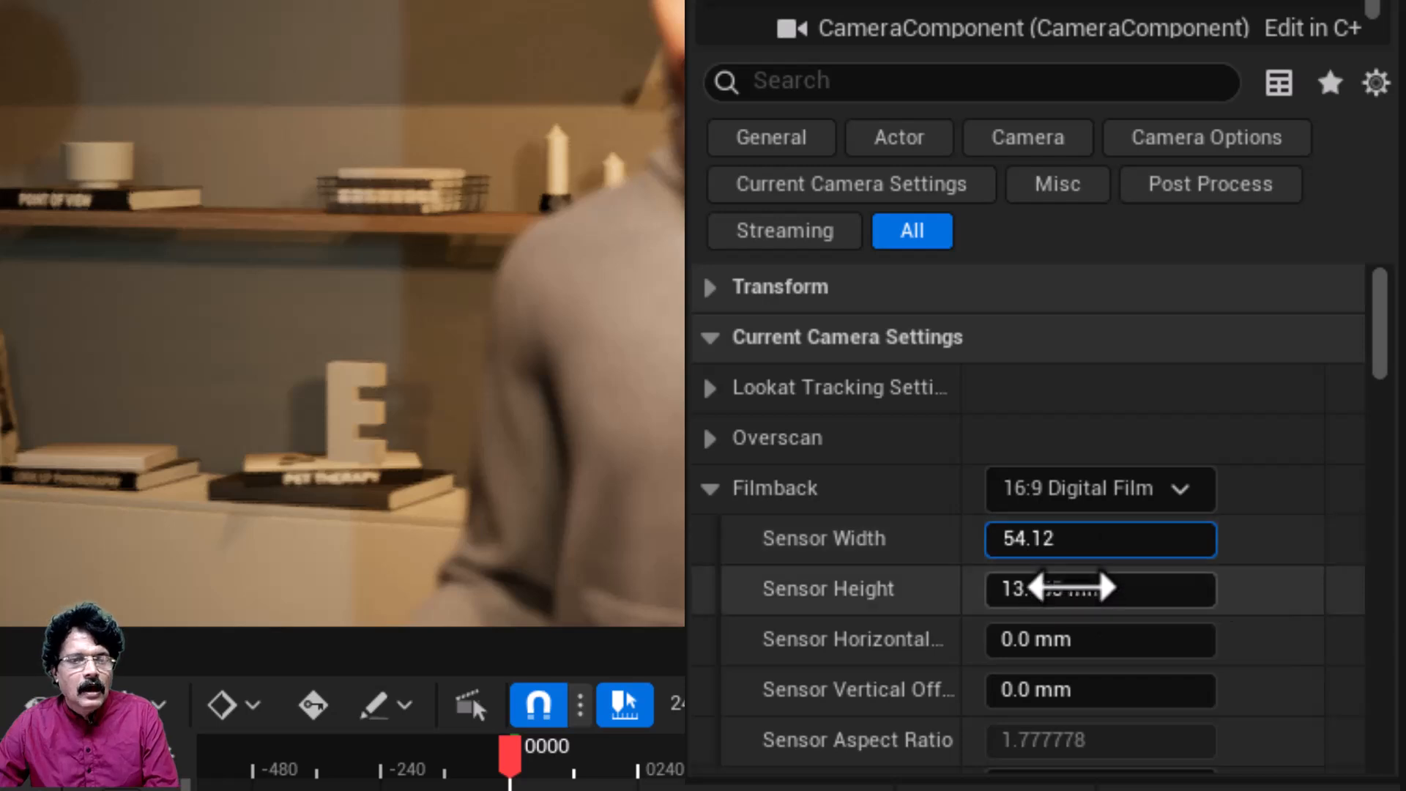
pyautogui.click(1069, 586)
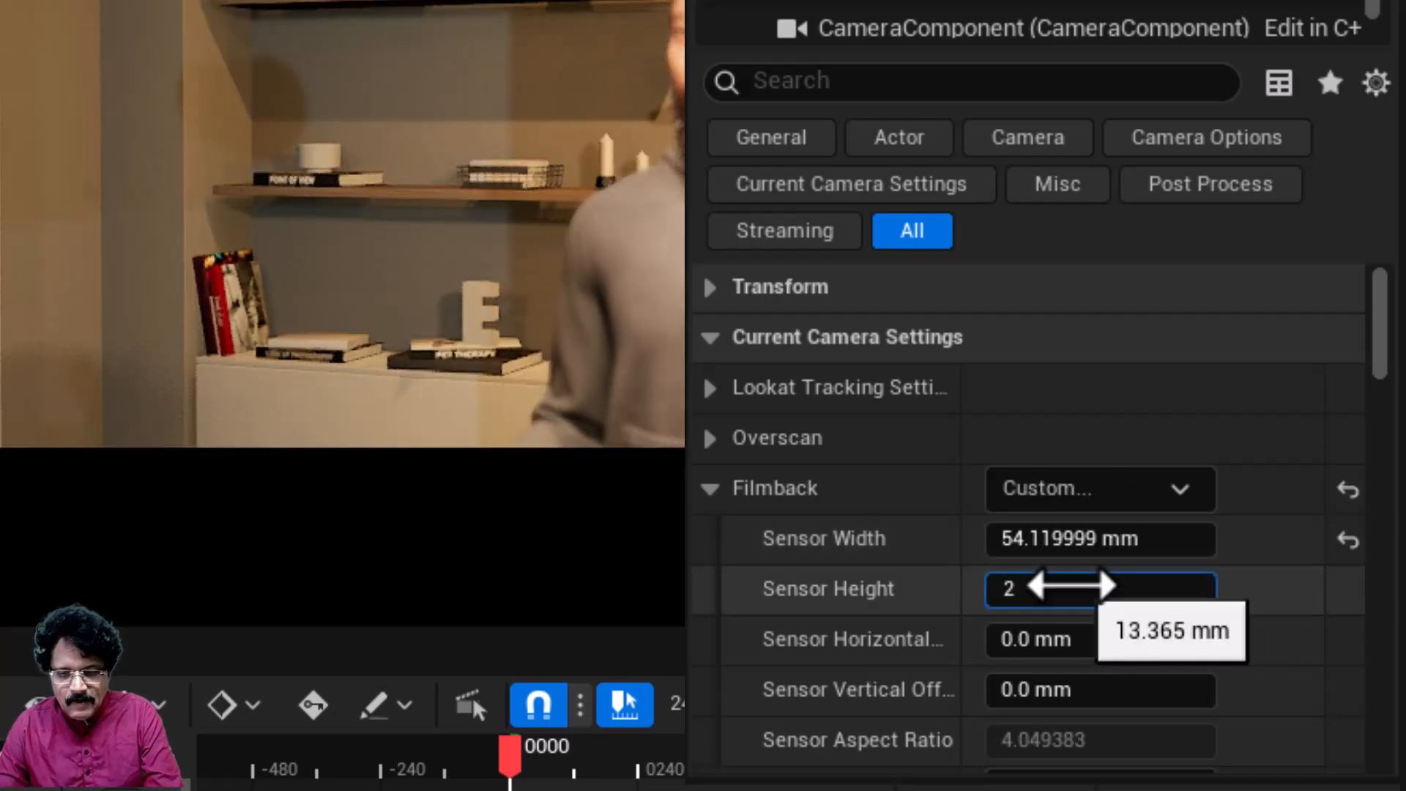
pyautogui.write('25.58')
pyautogui.press('Return')
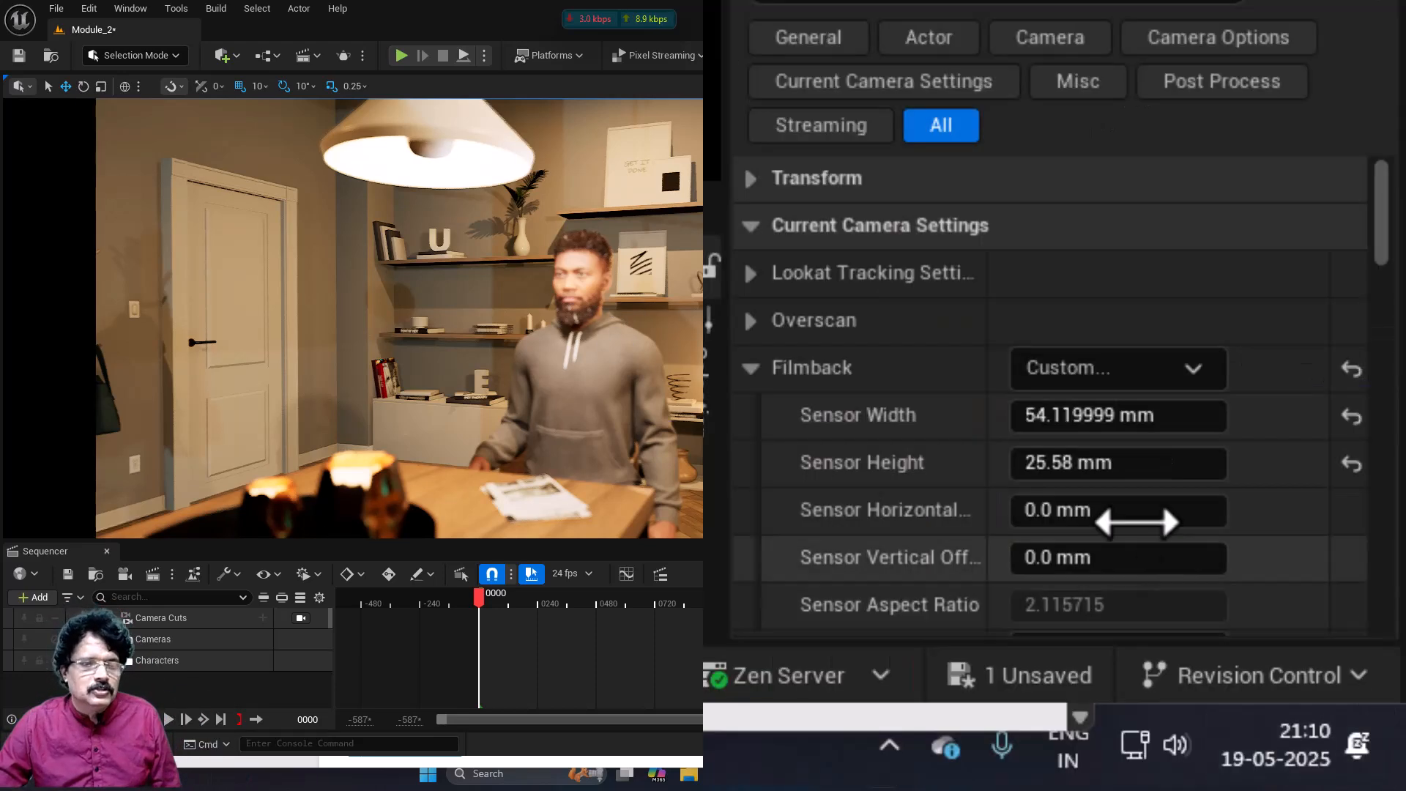
# Expand the camera's Focus Settings and set the Manual Focus Distance by sampling the scene depth on the seated man's face
pyautogui.scroll(-4, 1288, 670)
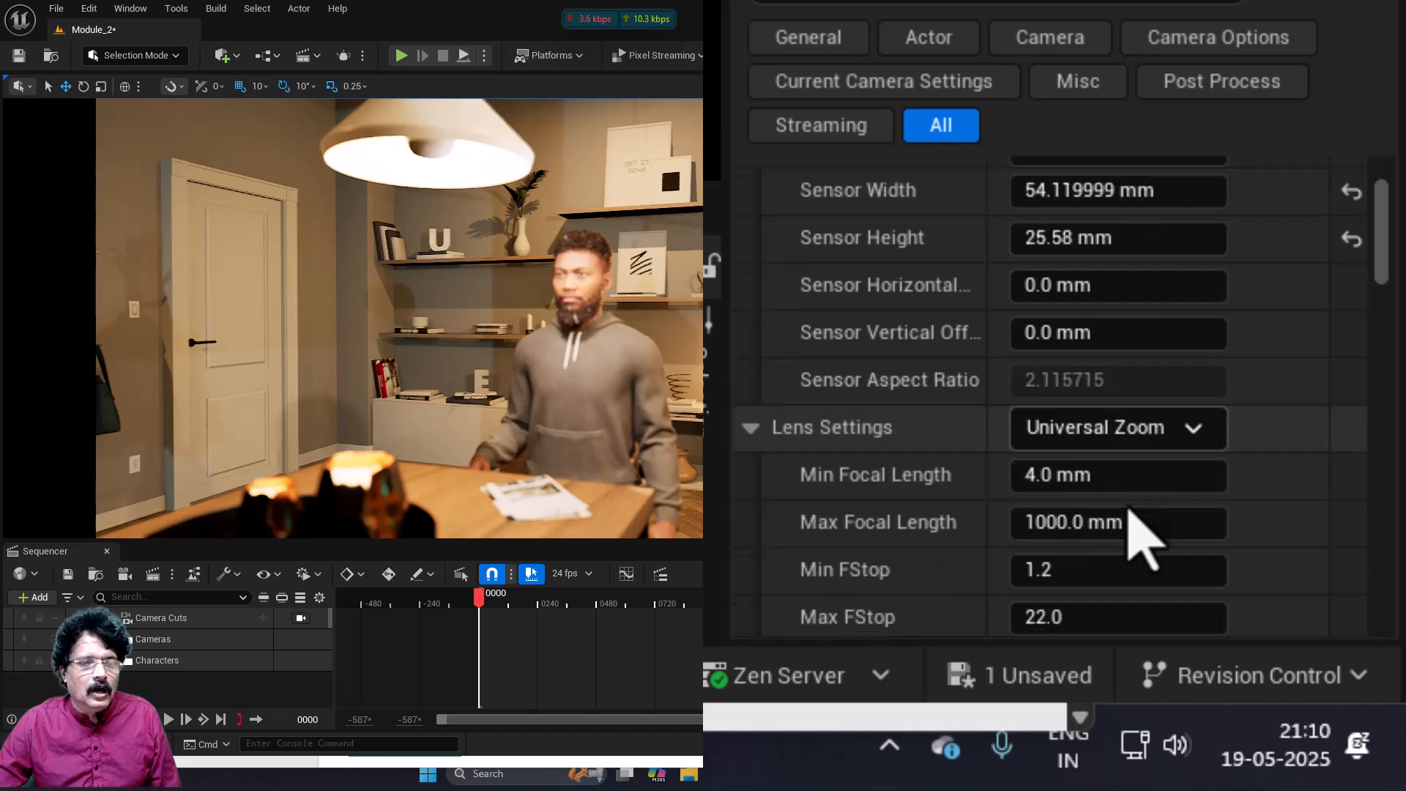
pyautogui.scroll(-2, 1123, 509)
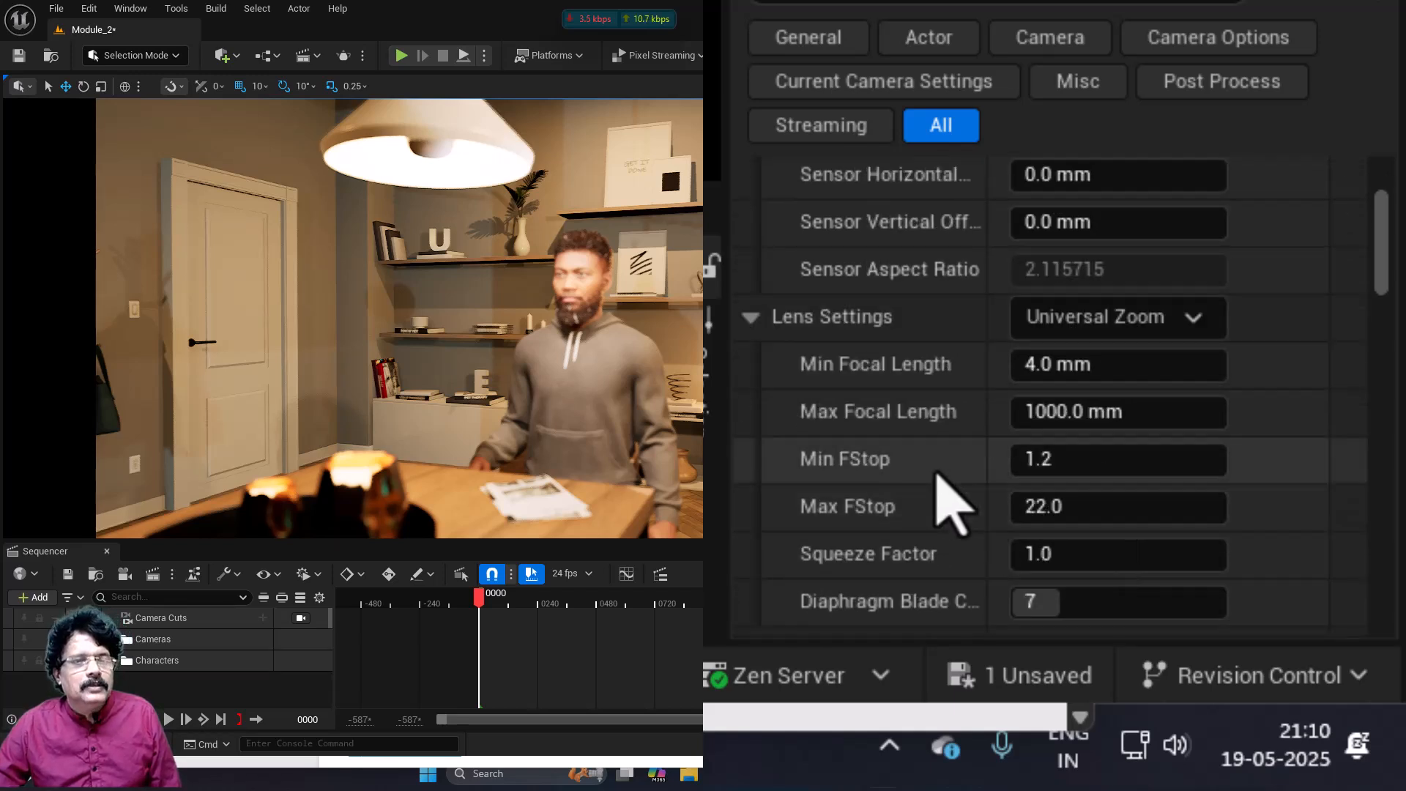
pyautogui.scroll(2, 952, 505)
pyautogui.scroll(-6, 937, 473)
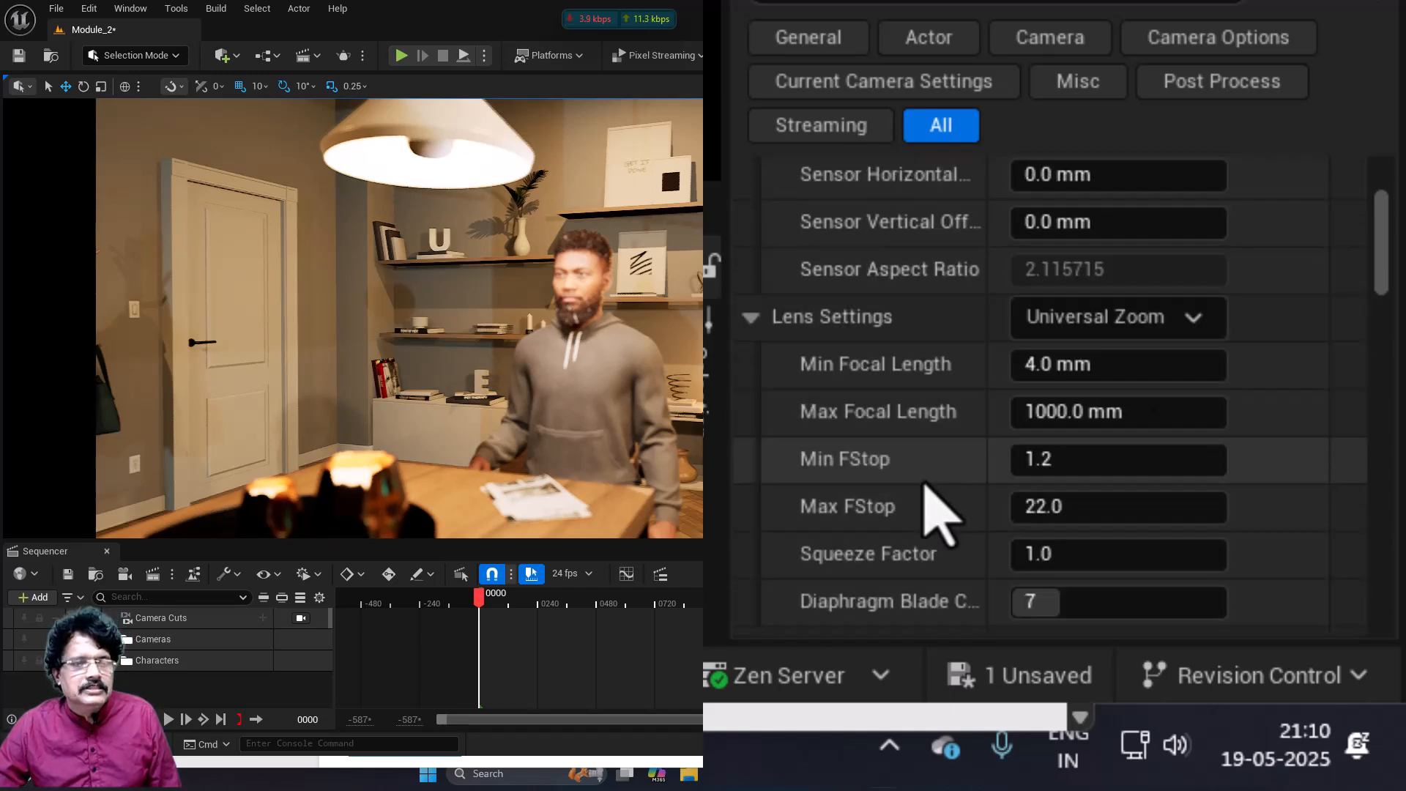
pyautogui.scroll(-1, 842, 491)
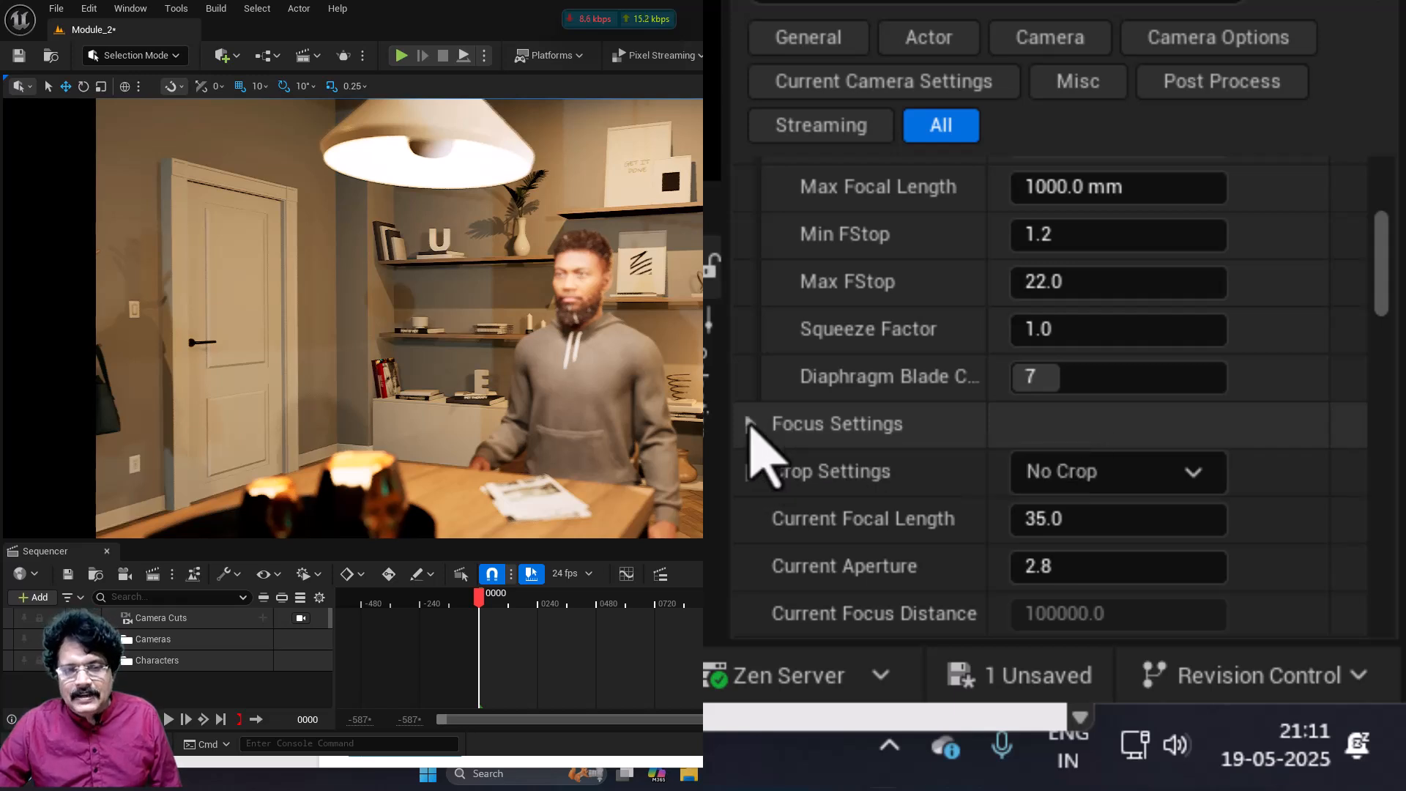
pyautogui.click(750, 425)
pyautogui.scroll(-1, 761, 454)
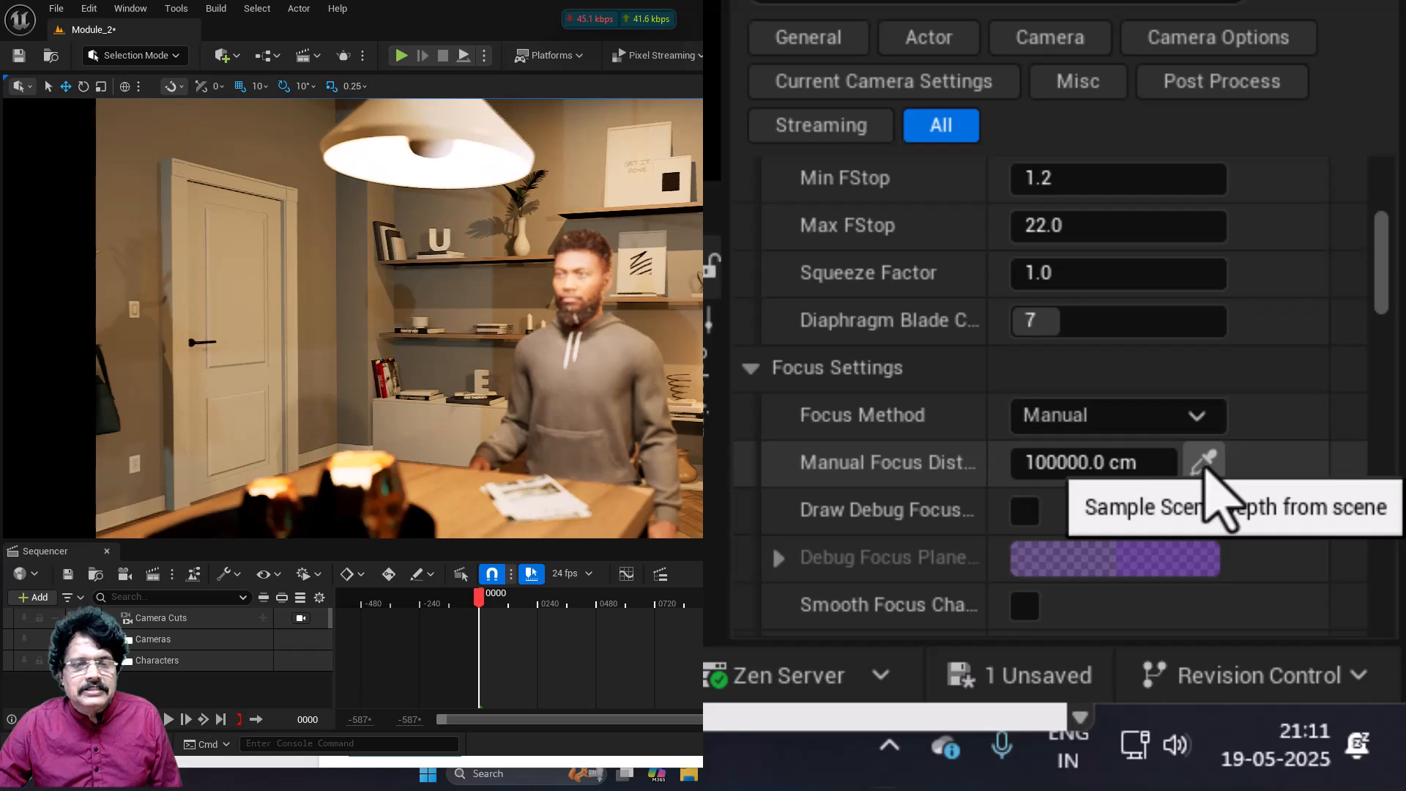
pyautogui.click(1204, 463)
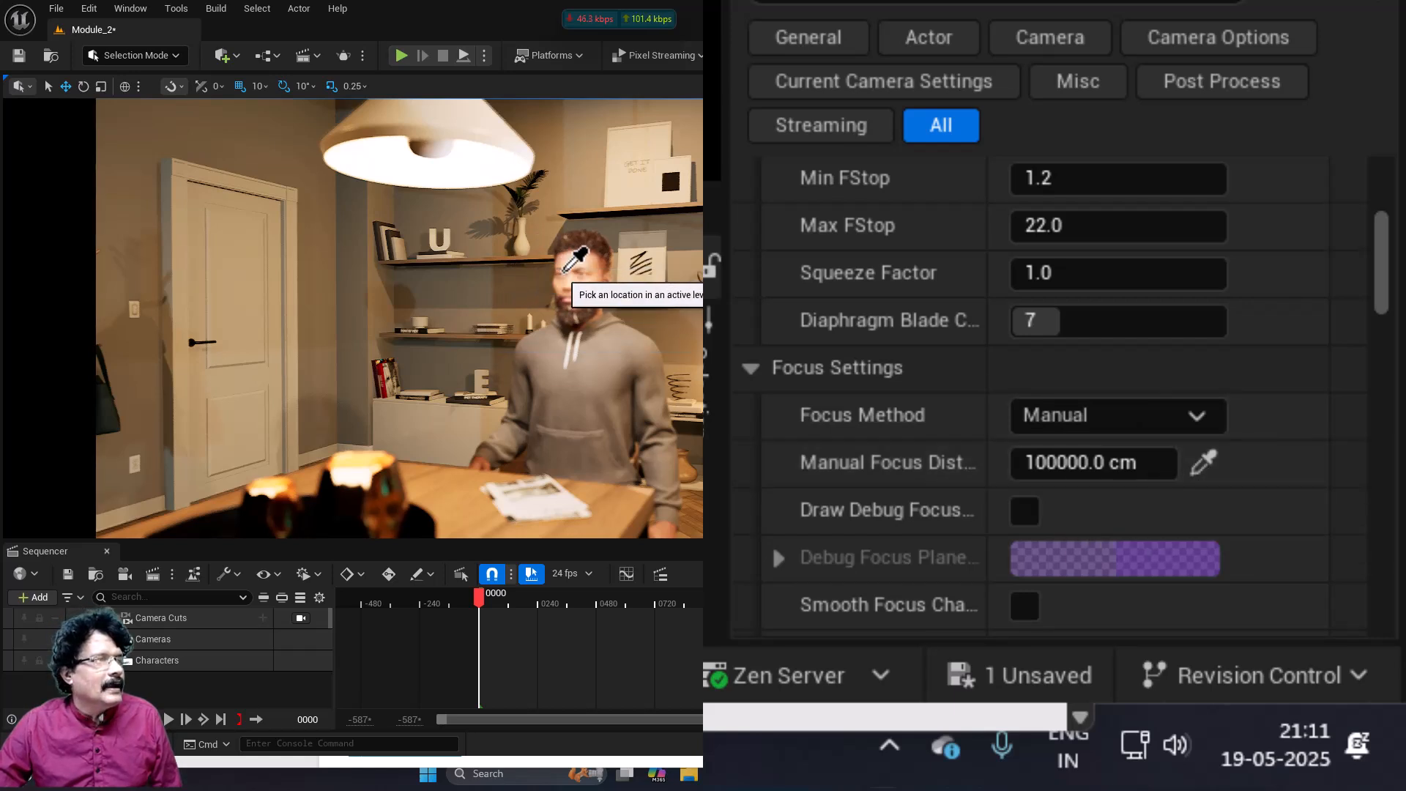
pyautogui.click(570, 279)
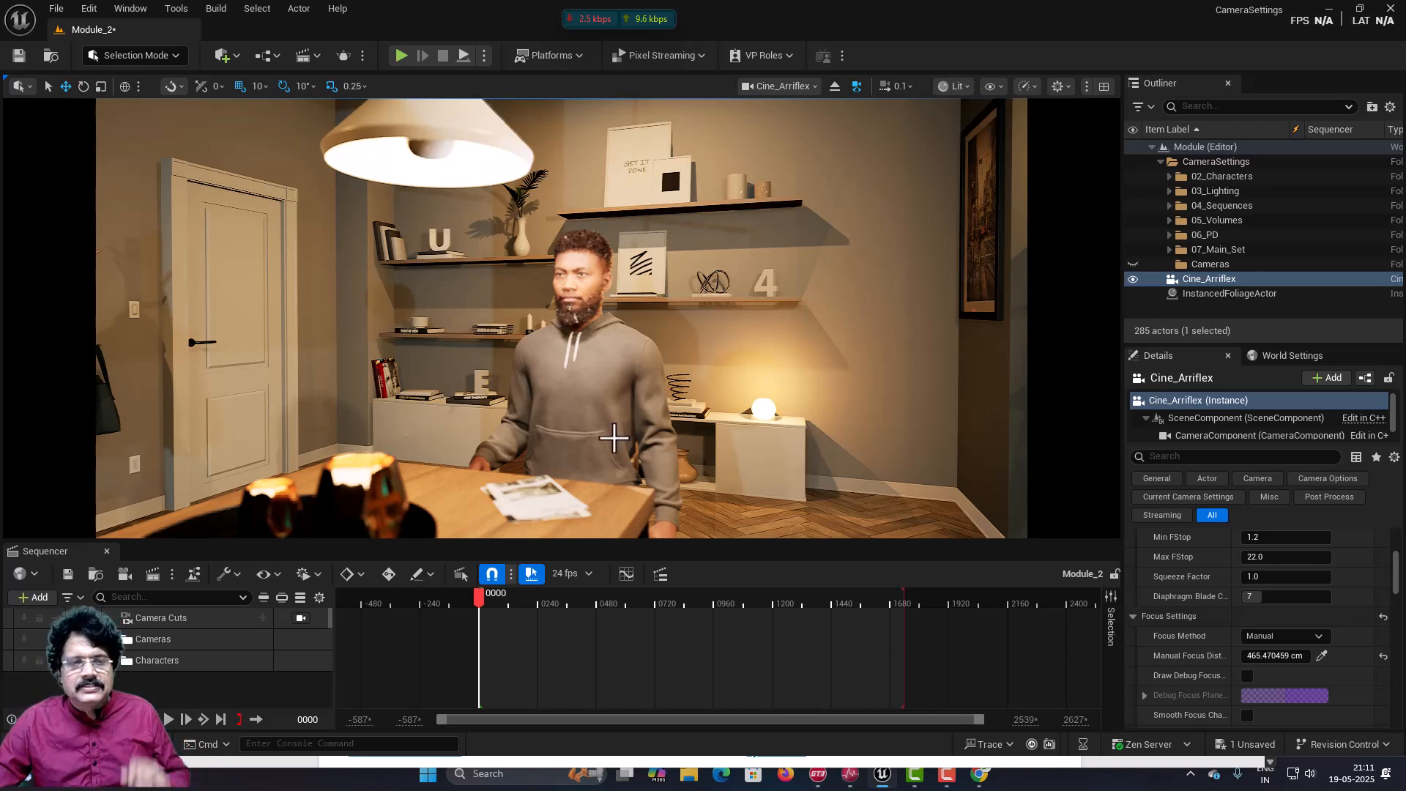
# Change the camera's Lens Settings preset to 50mm Prime f/1.8
pyautogui.scroll(-1, 1268, 614)
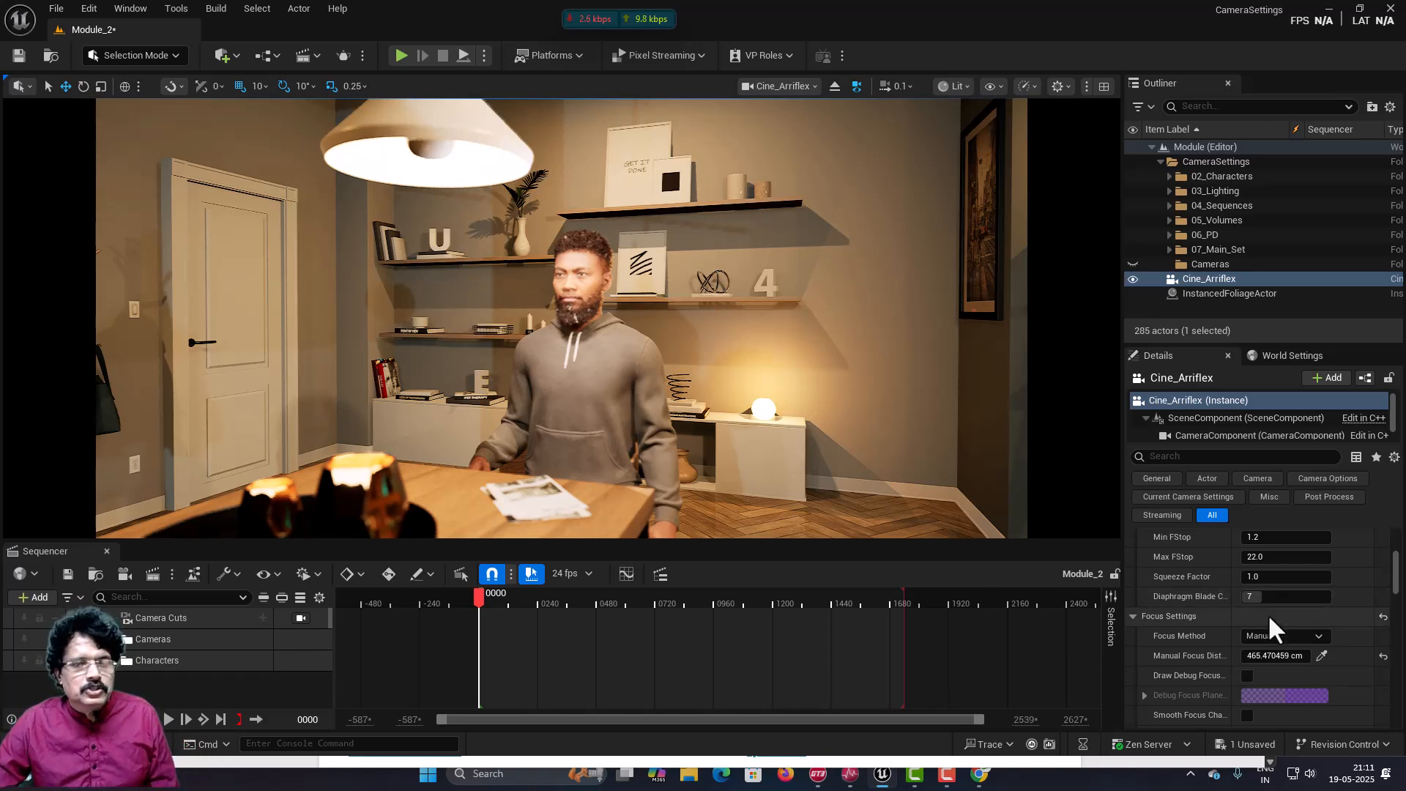
pyautogui.scroll(-4, 1267, 615)
pyautogui.scroll(10, 1265, 617)
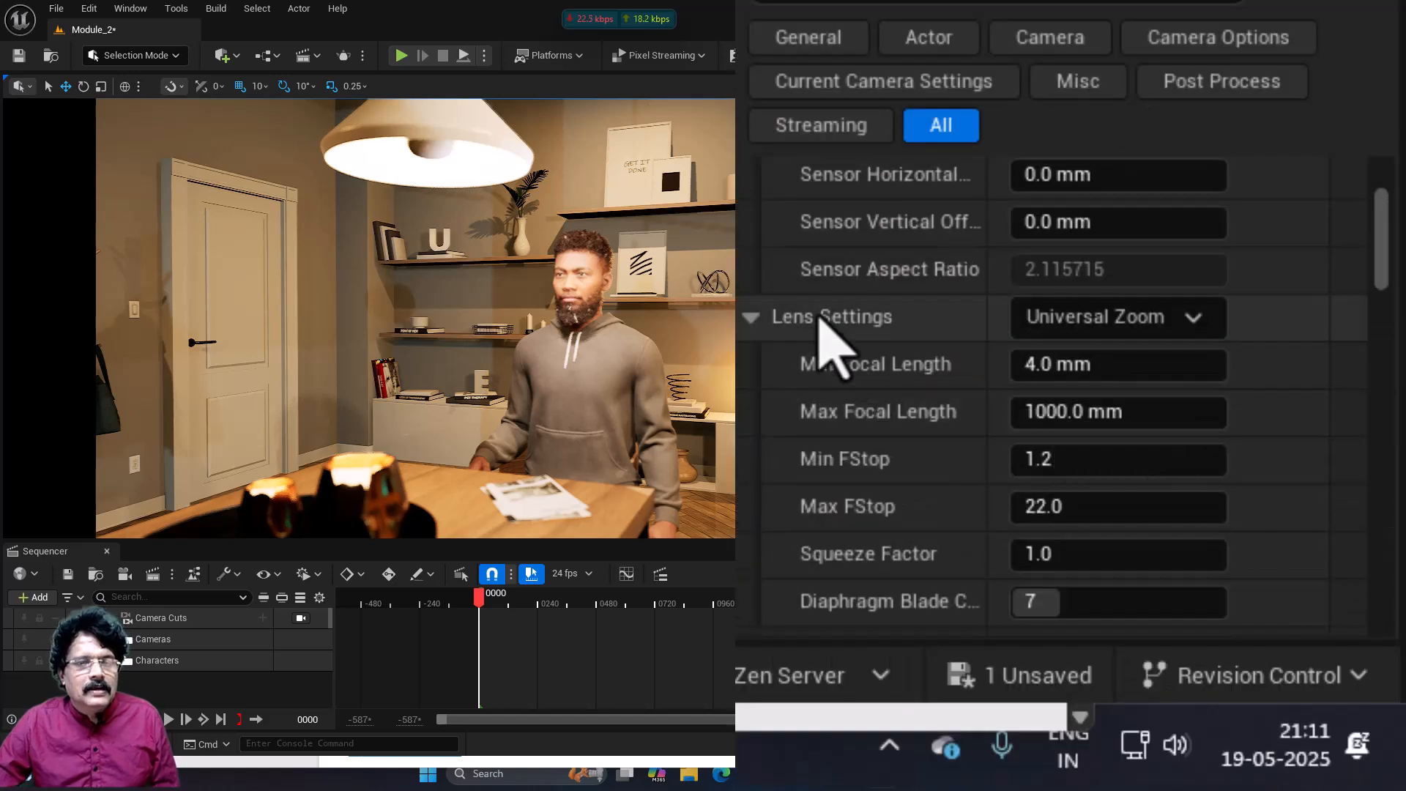
pyautogui.click(1122, 322)
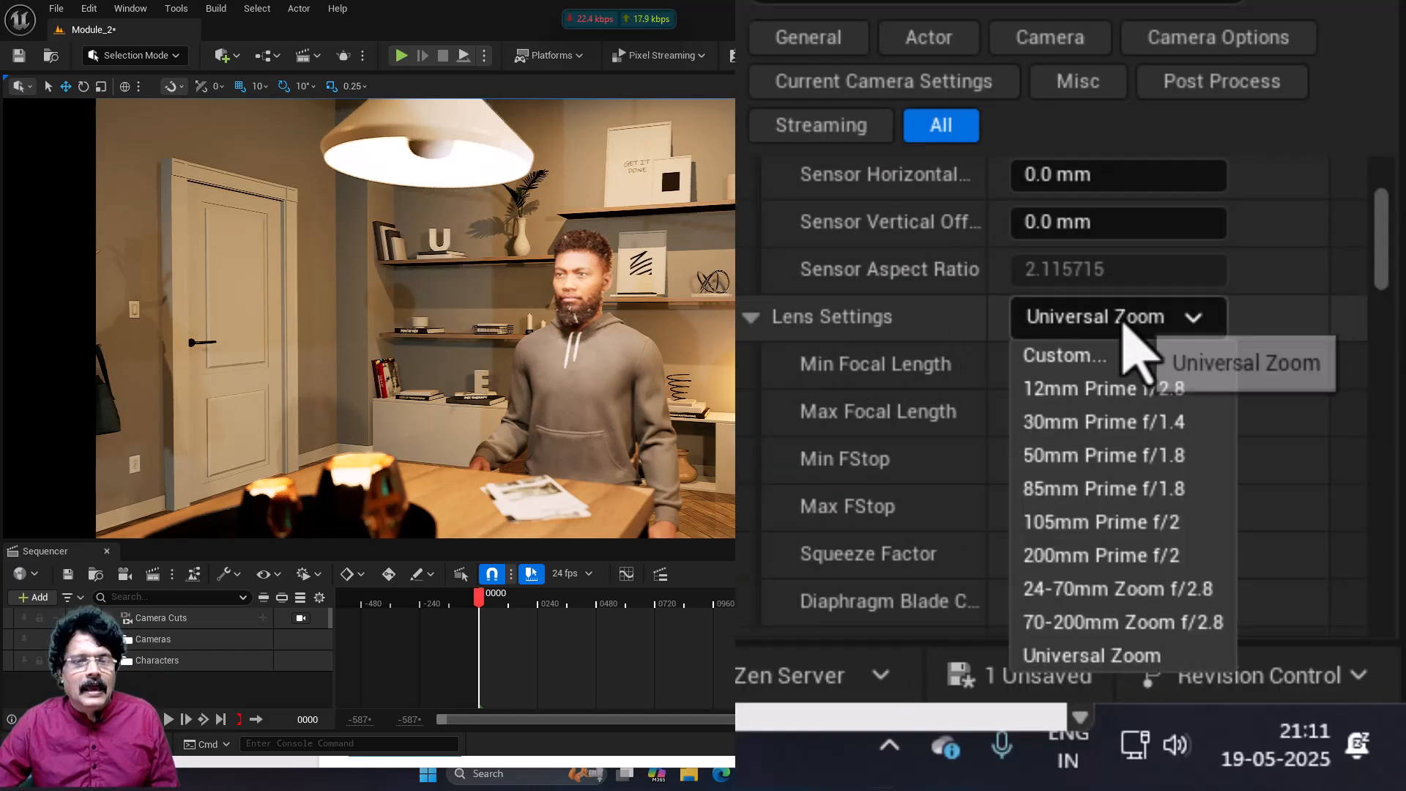
pyautogui.click(1115, 455)
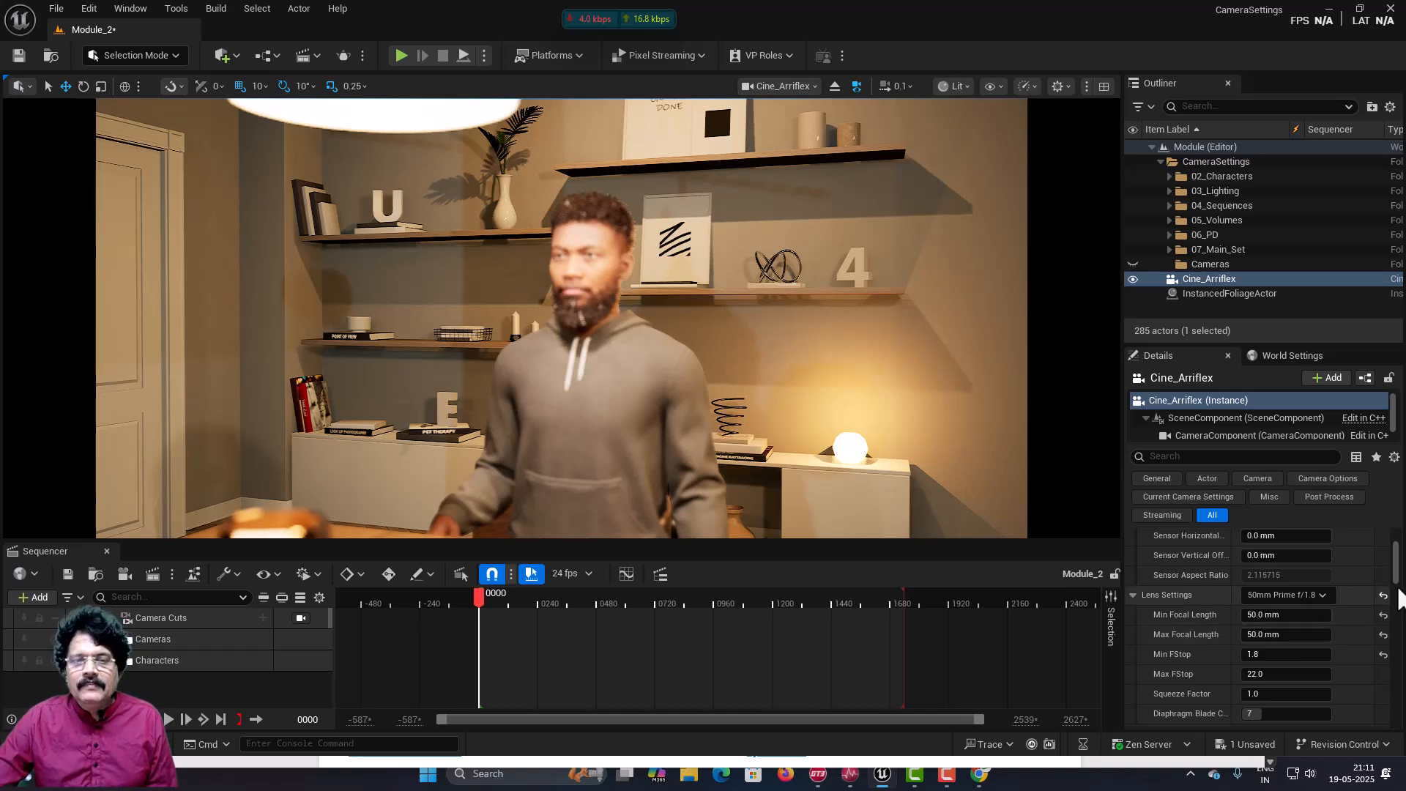
# Switch to the web browser, find the Omni Calculator site and open its Diagonal of a Rectangle Calculator
pyautogui.scroll(4, 1288, 623)
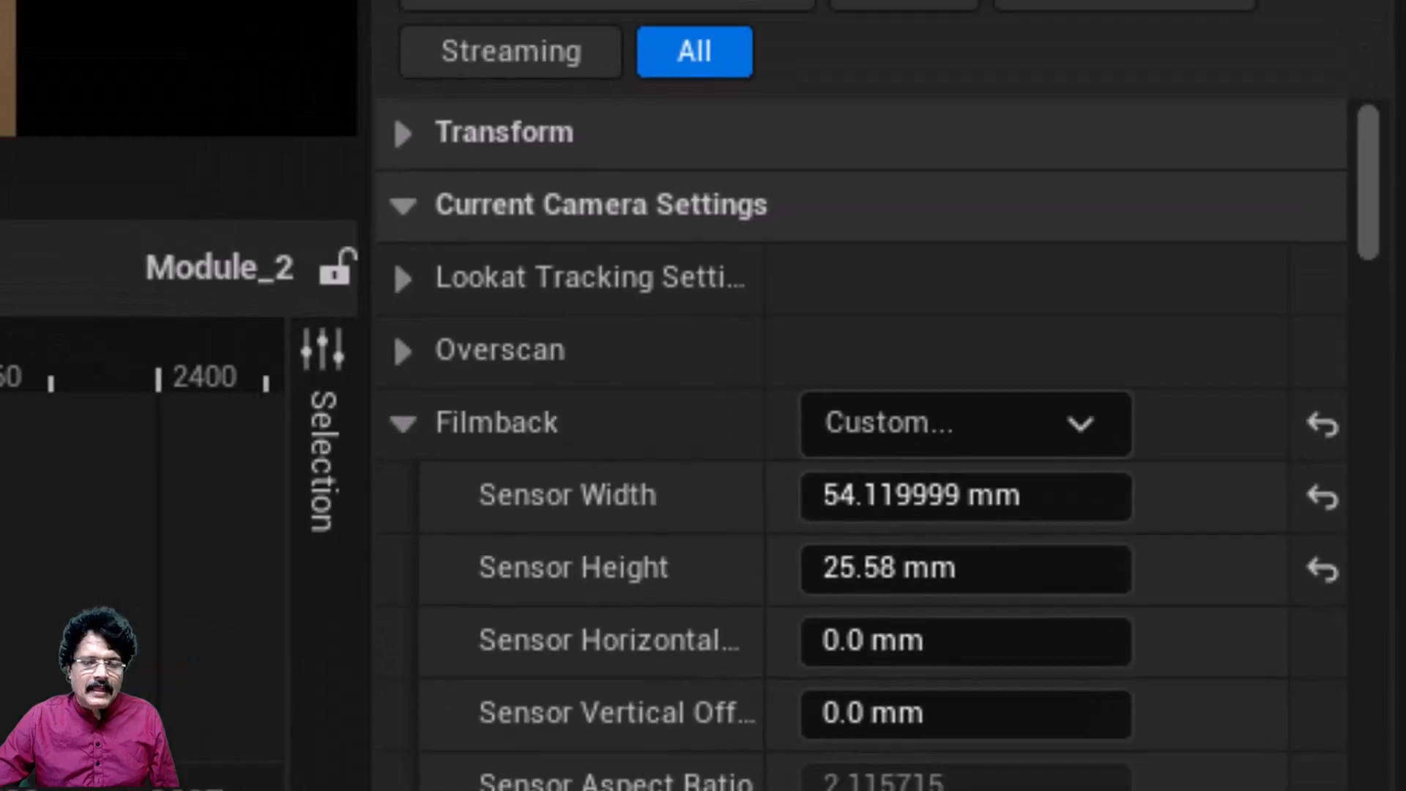
pyautogui.click(980, 774)
pyautogui.click(408, 79)
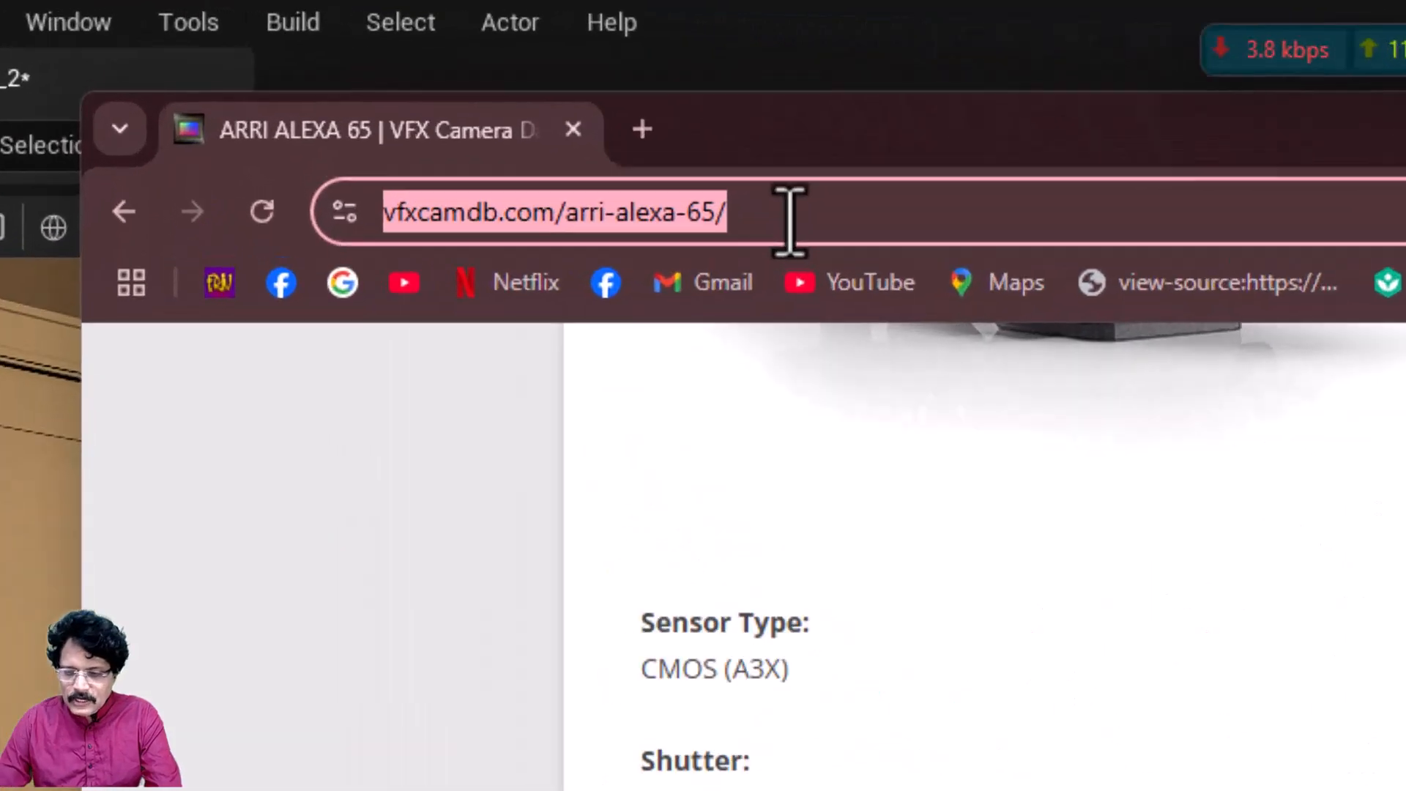
pyautogui.write('omn')
pyautogui.press('Return')
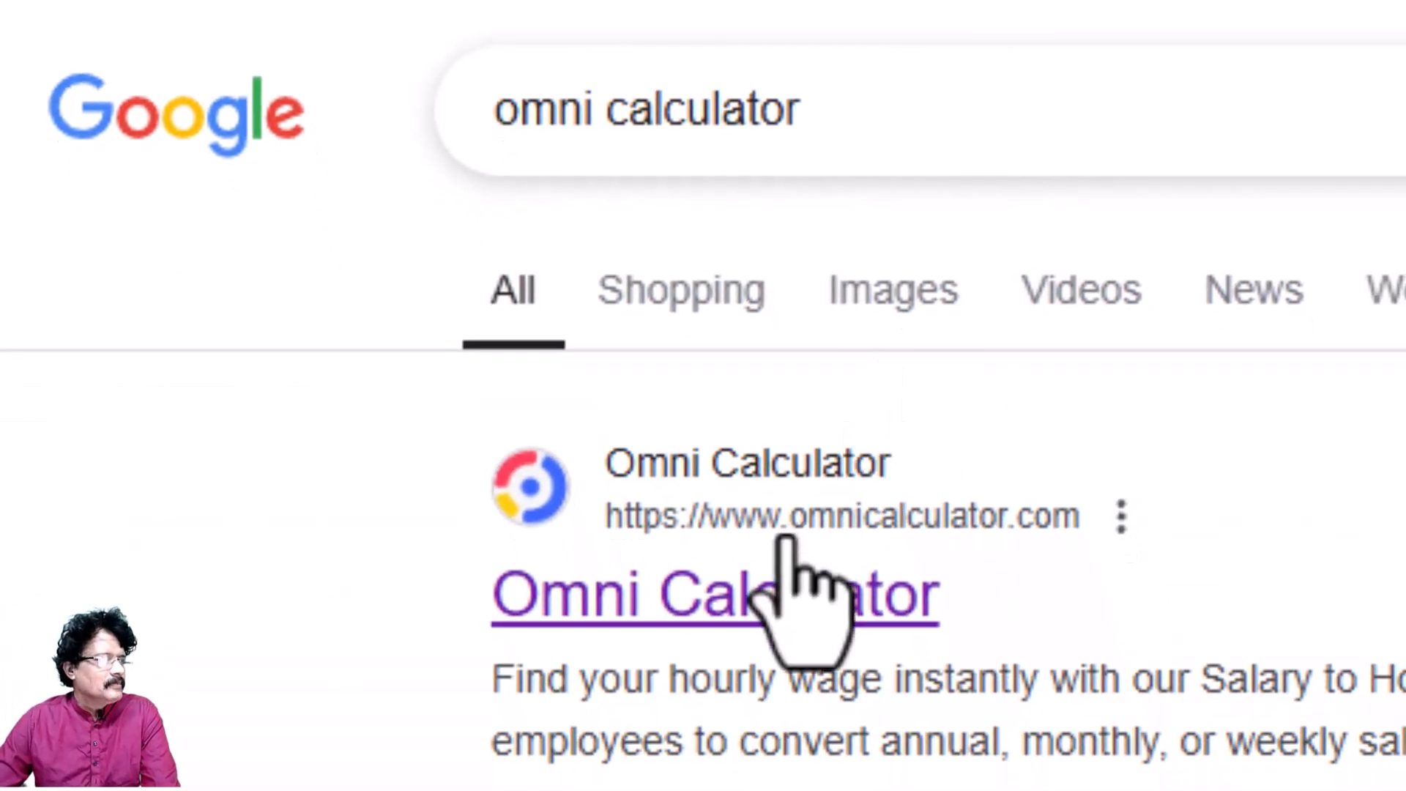
pyautogui.click(784, 590)
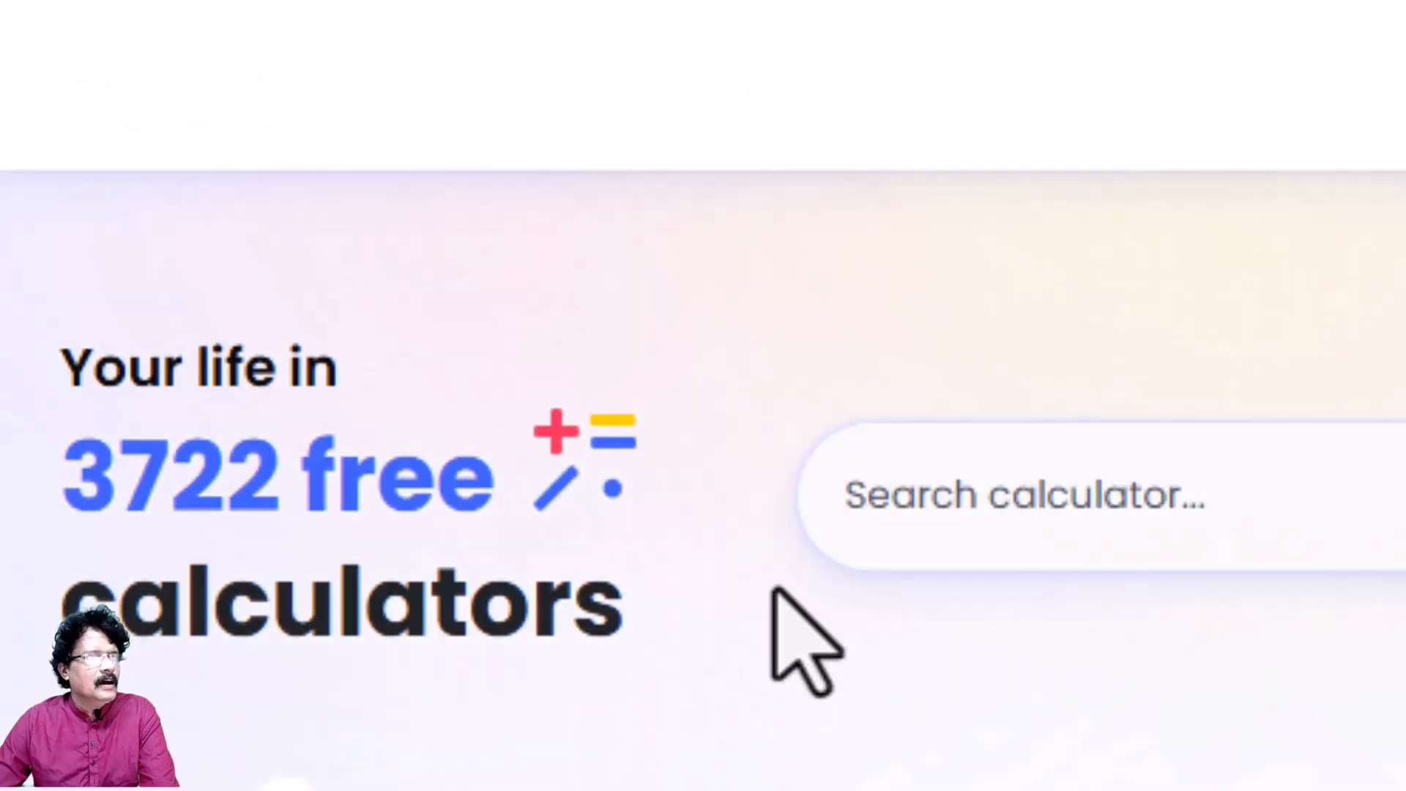
pyautogui.click(697, 289)
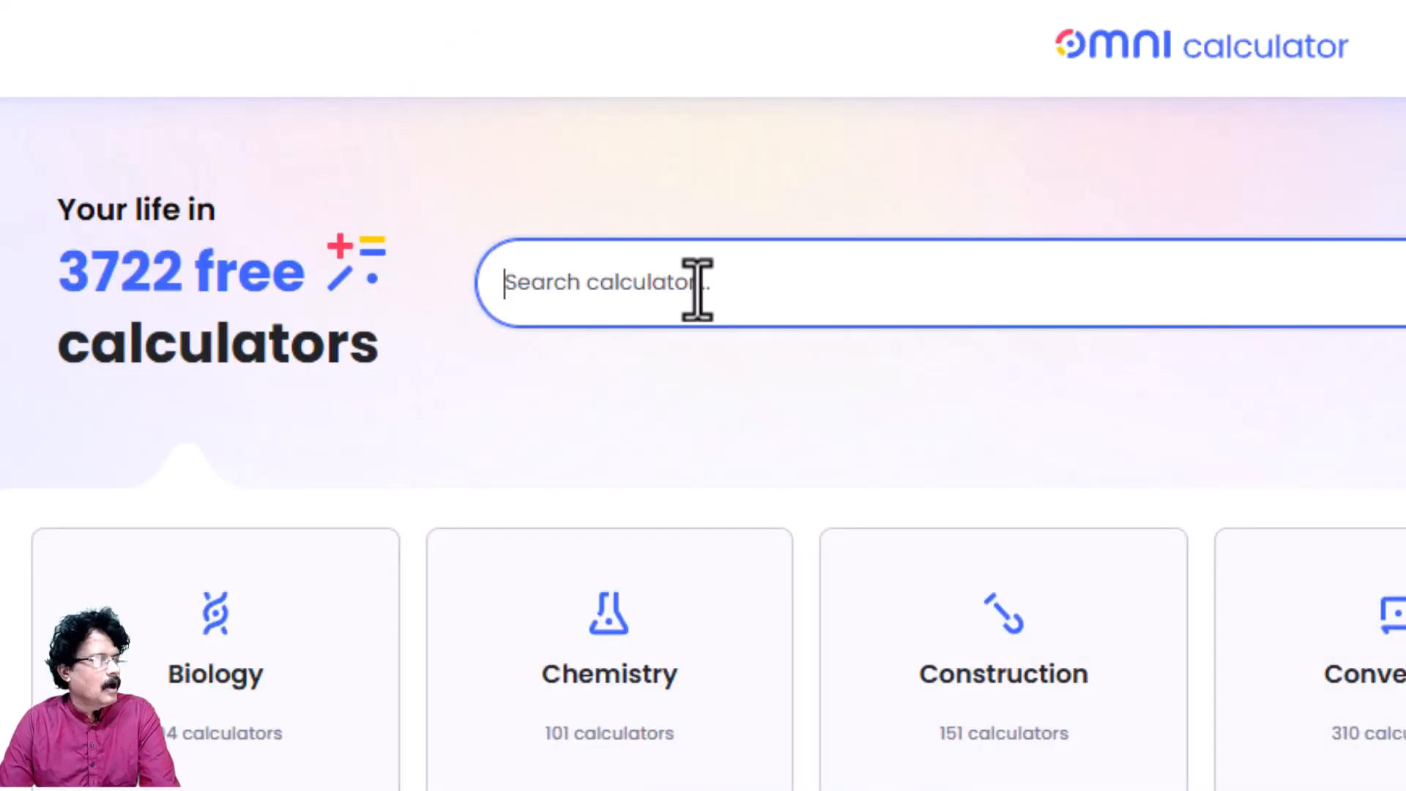
pyautogui.write('diagonal')
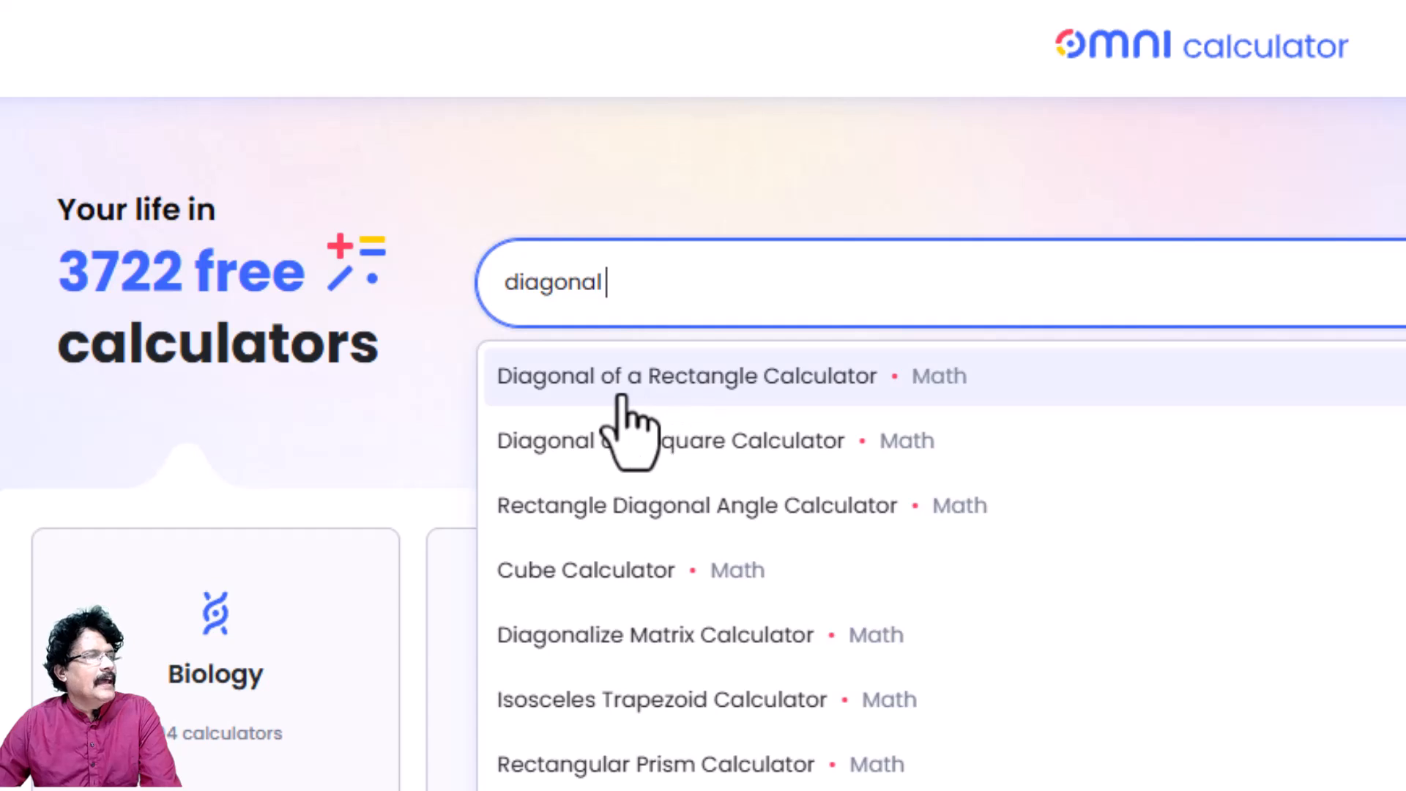
pyautogui.click(716, 399)
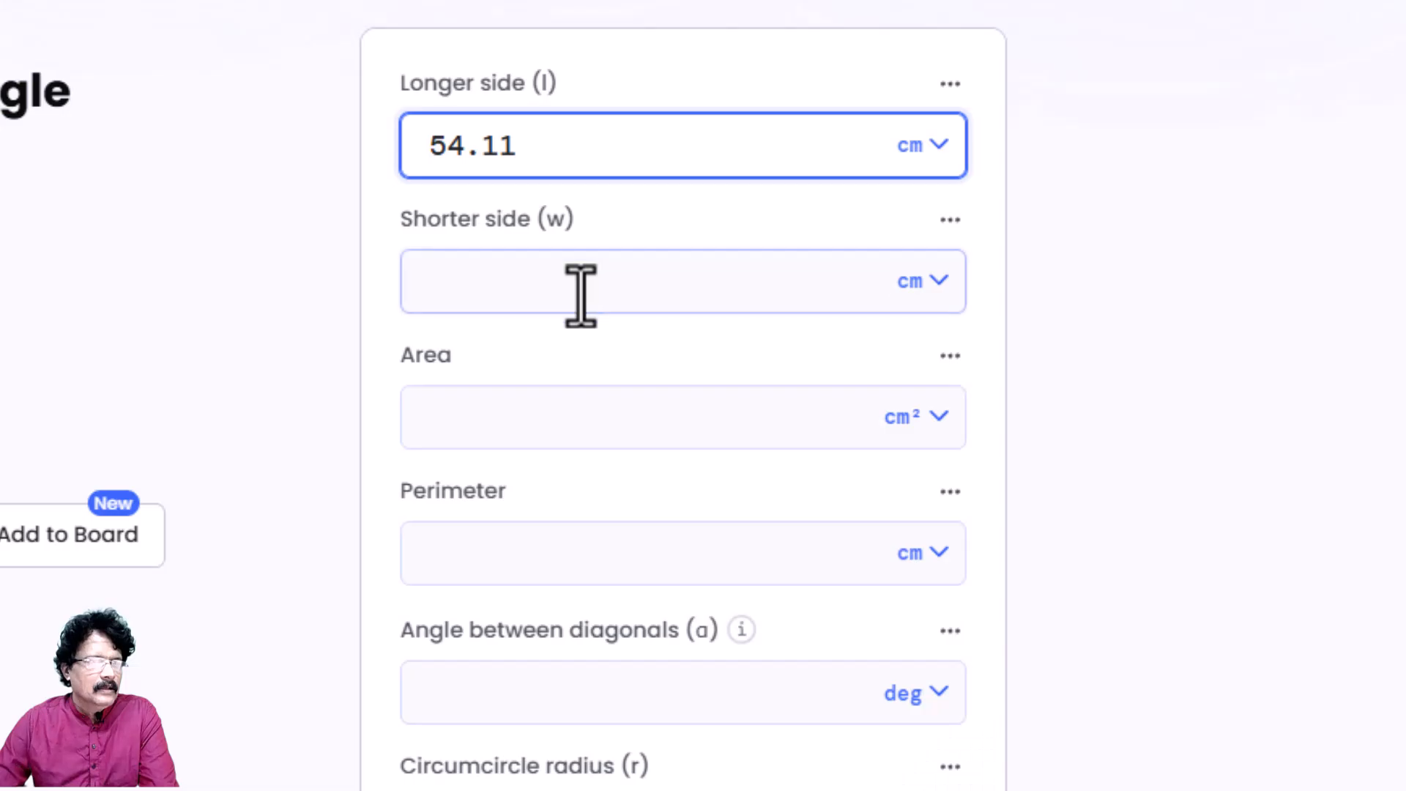
# Calculate the sensor's diagonal from a longer side of 54.11 and a shorter side of 25.58
pyautogui.click(581, 293)
pyautogui.write('2')
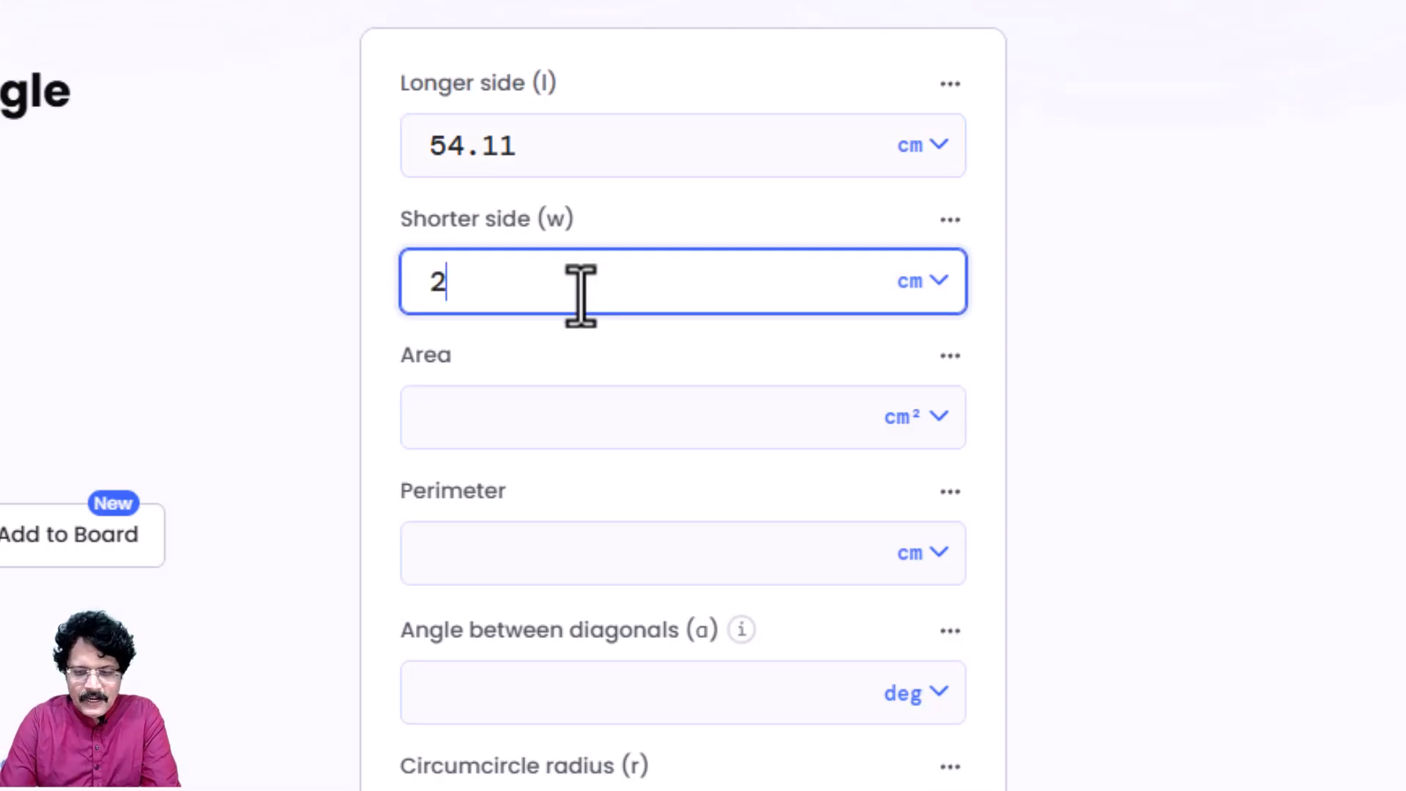
pyautogui.write('5.58')
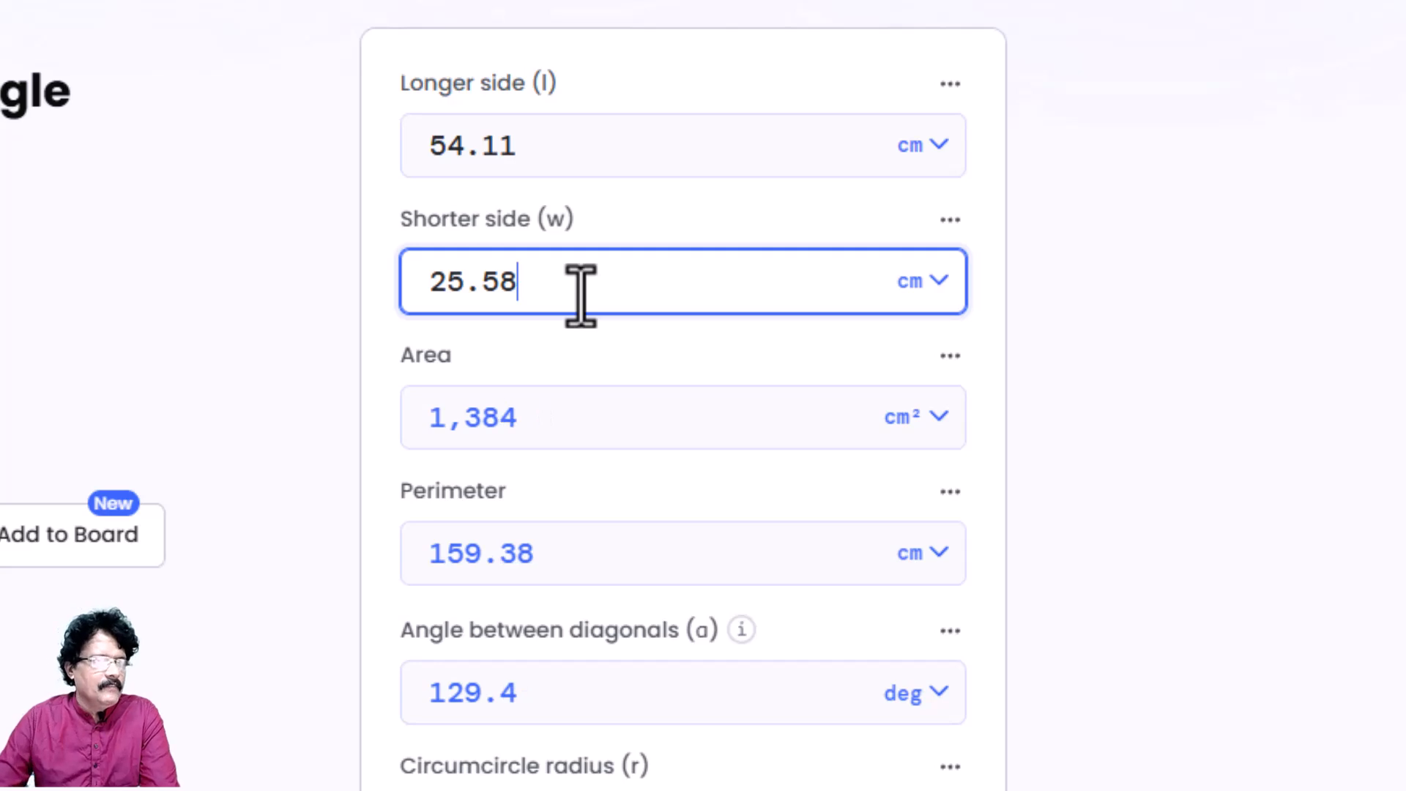
pyautogui.click(1076, 417)
pyautogui.scroll(-5, 1078, 419)
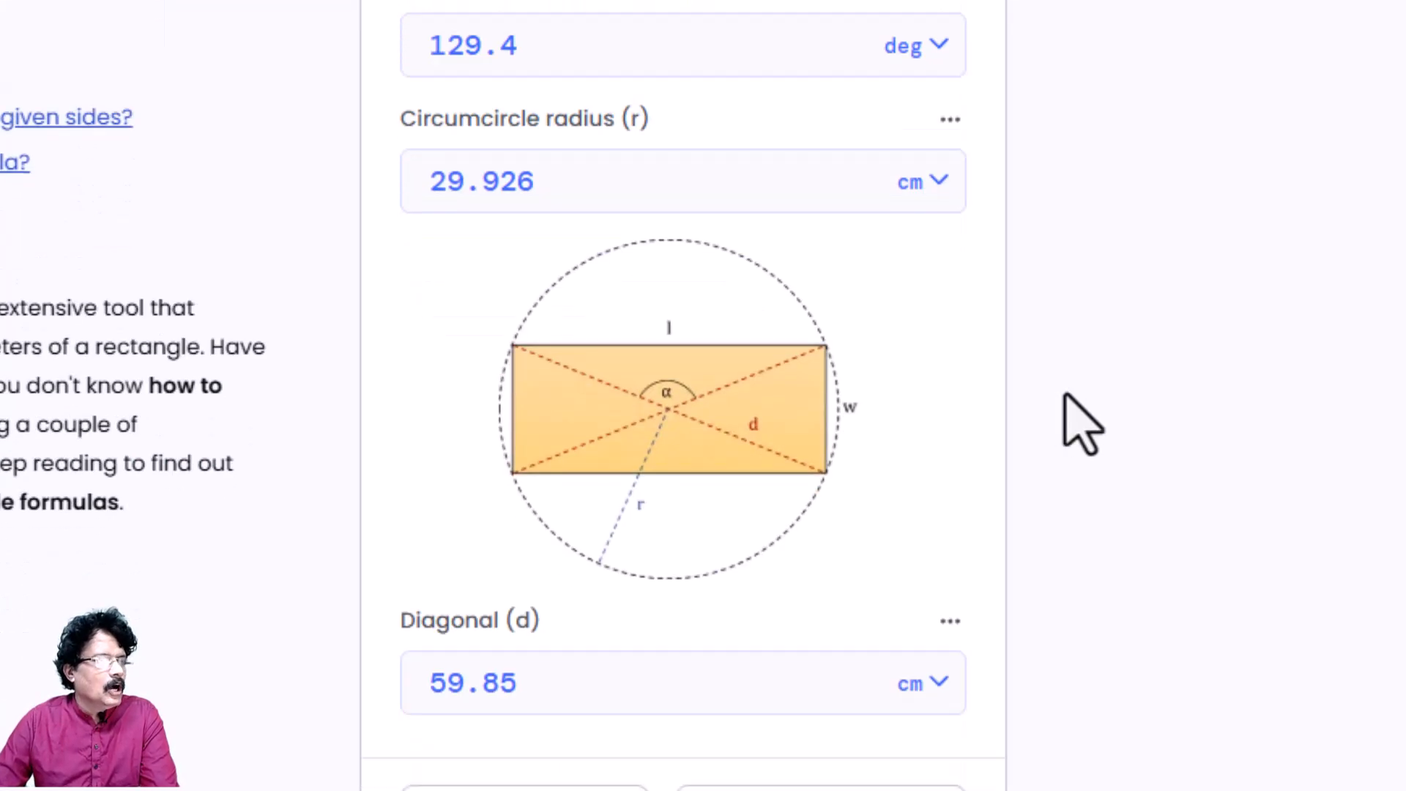
pyautogui.scroll(-2, 1054, 428)
pyautogui.click(432, 538)
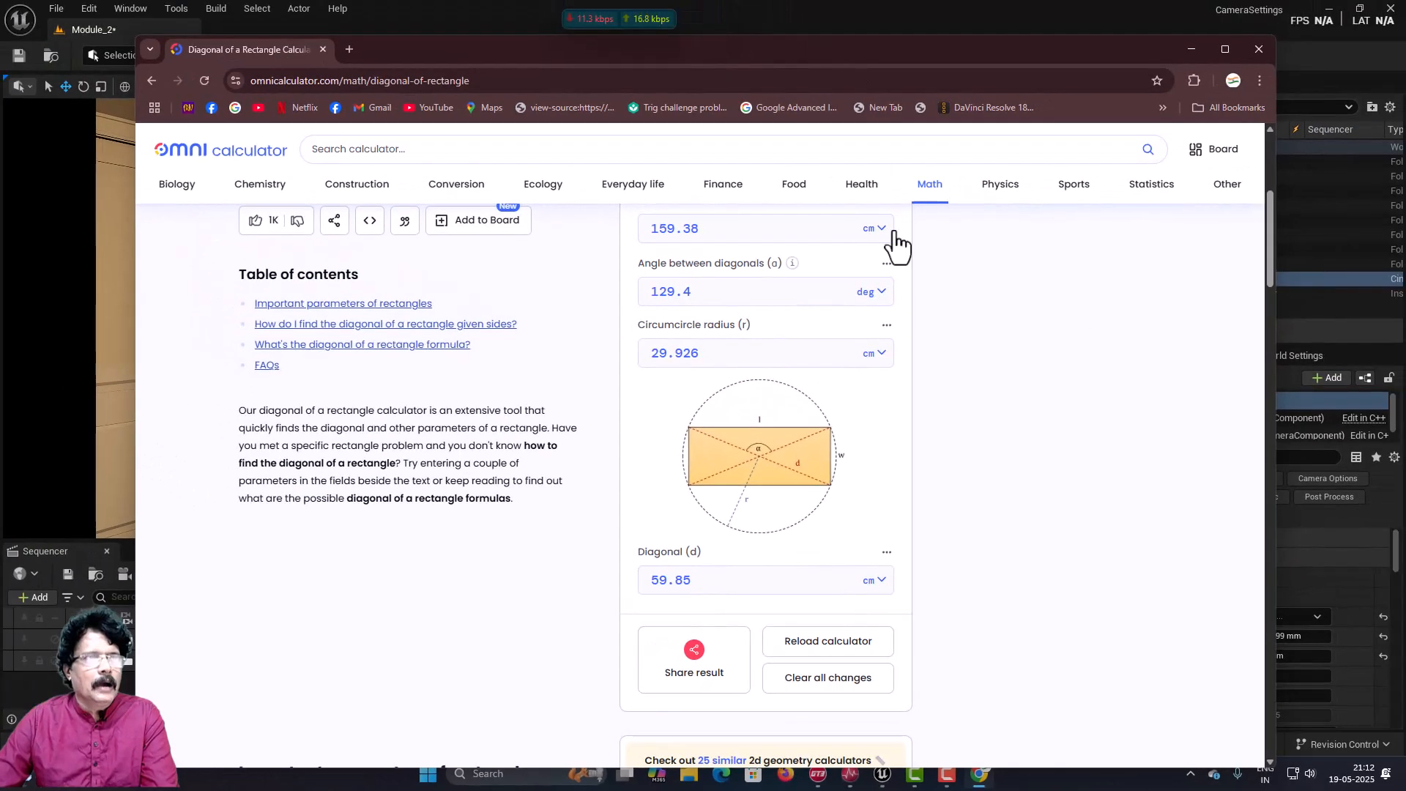
# Switch back to Unreal Engine and set the lens's Min Focal Length and Max Focal Length to 60 mm
pyautogui.click(1306, 65)
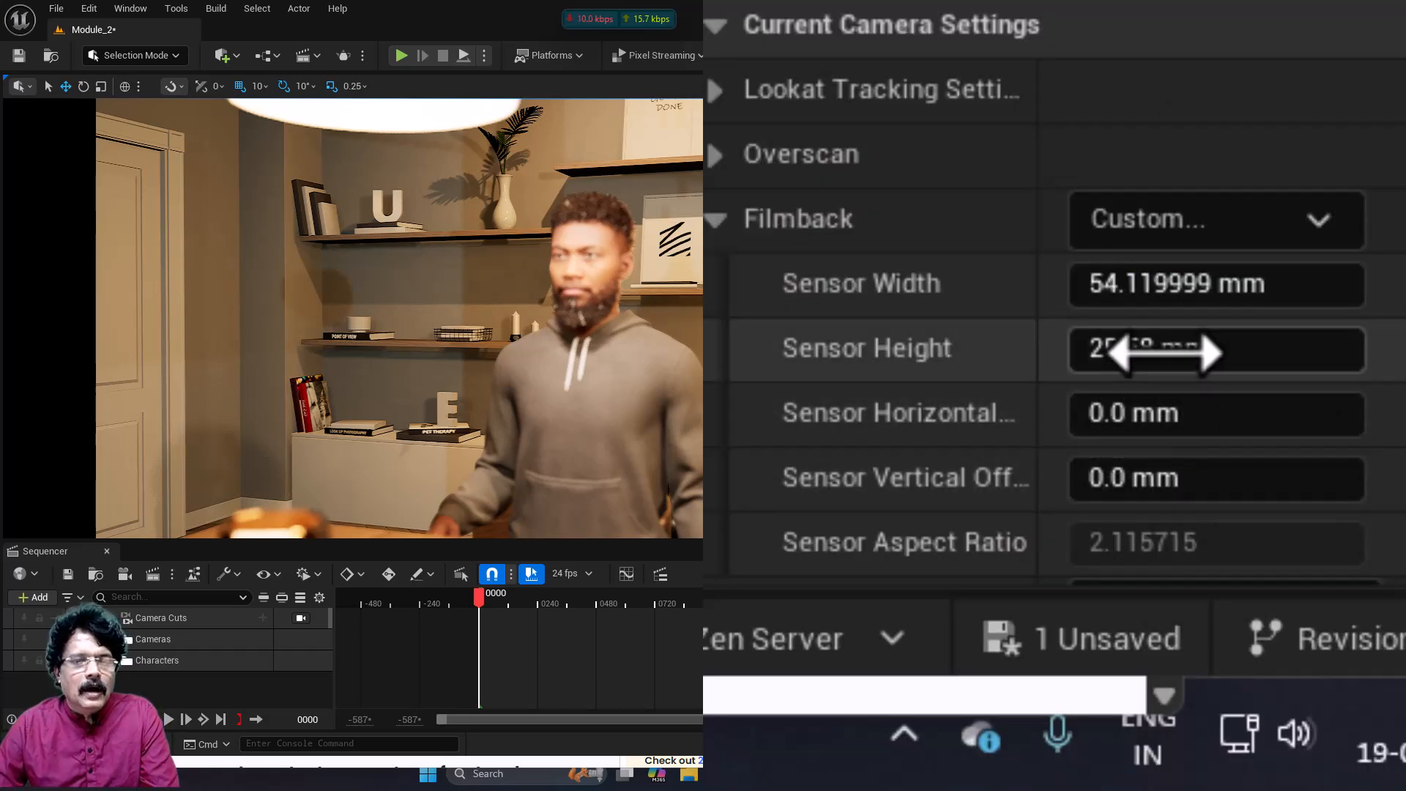
pyautogui.scroll(-4, 1161, 348)
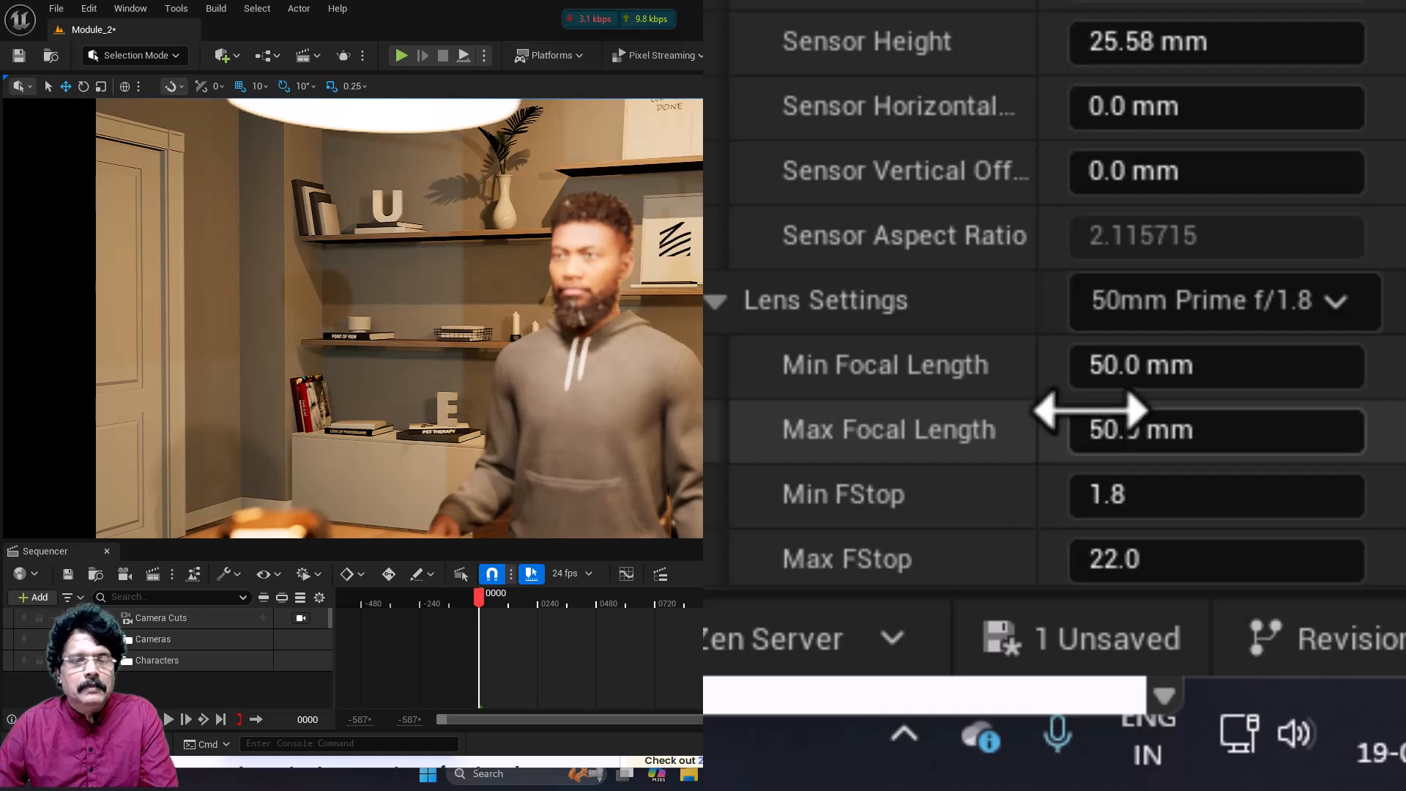
pyautogui.click(1122, 369)
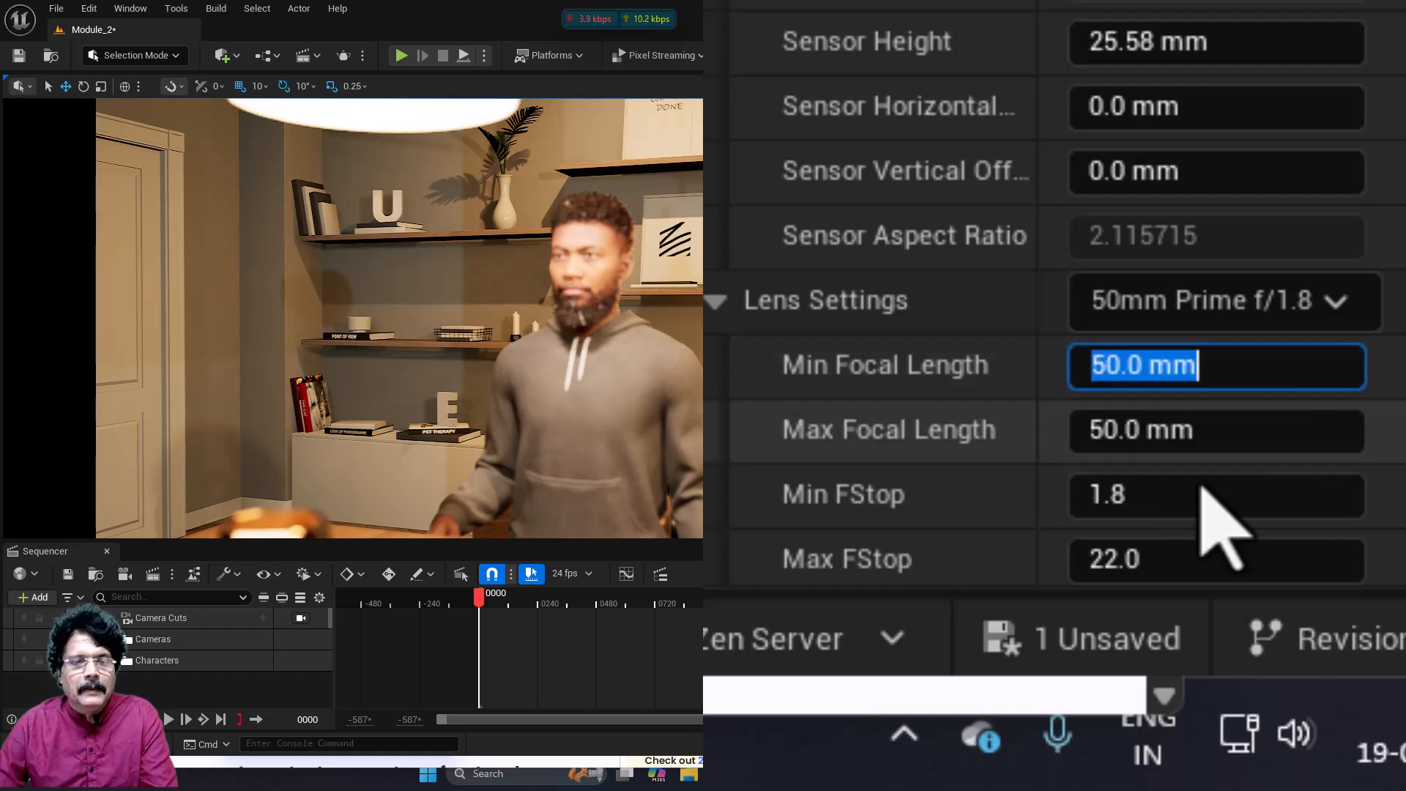
pyautogui.write('60')
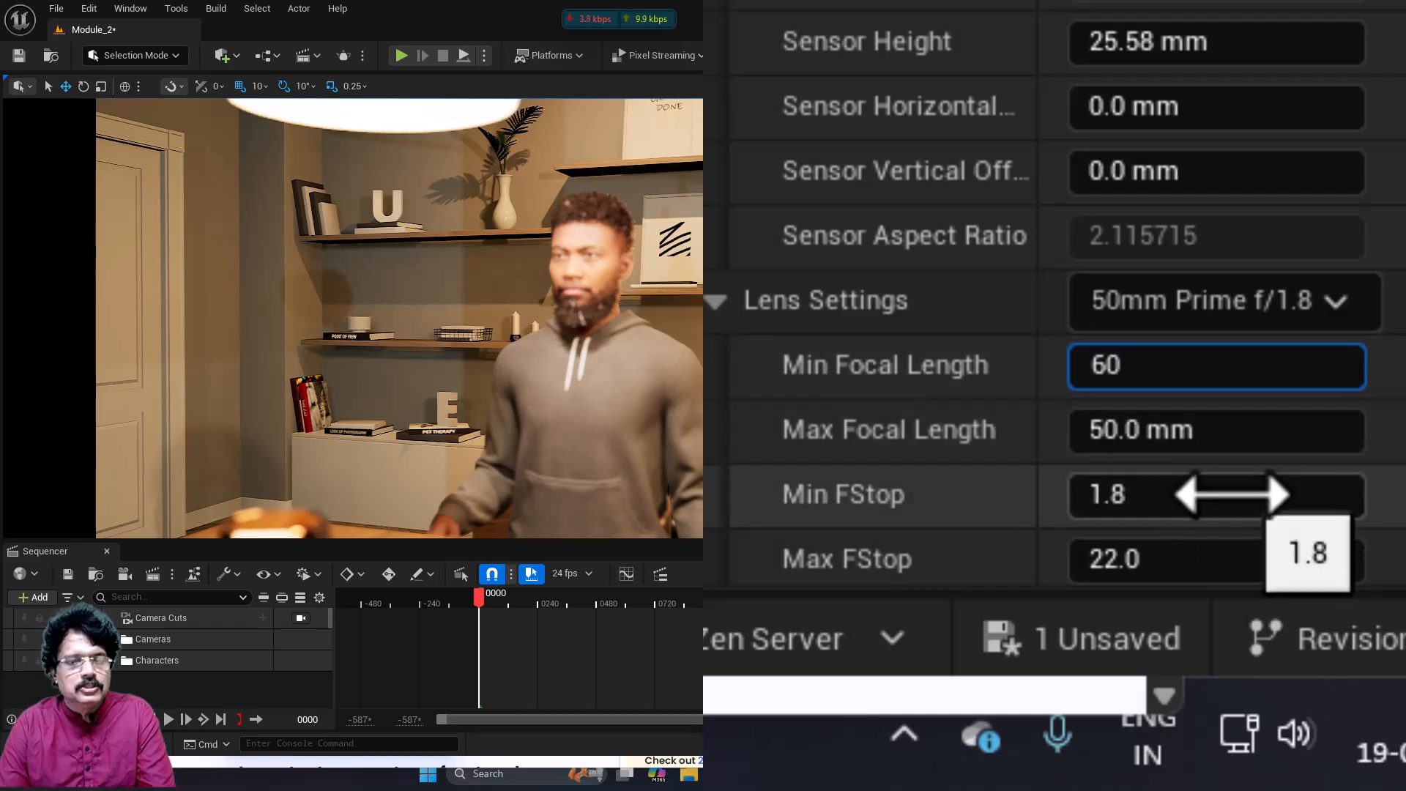
pyautogui.press('Tab')
pyautogui.write('5')
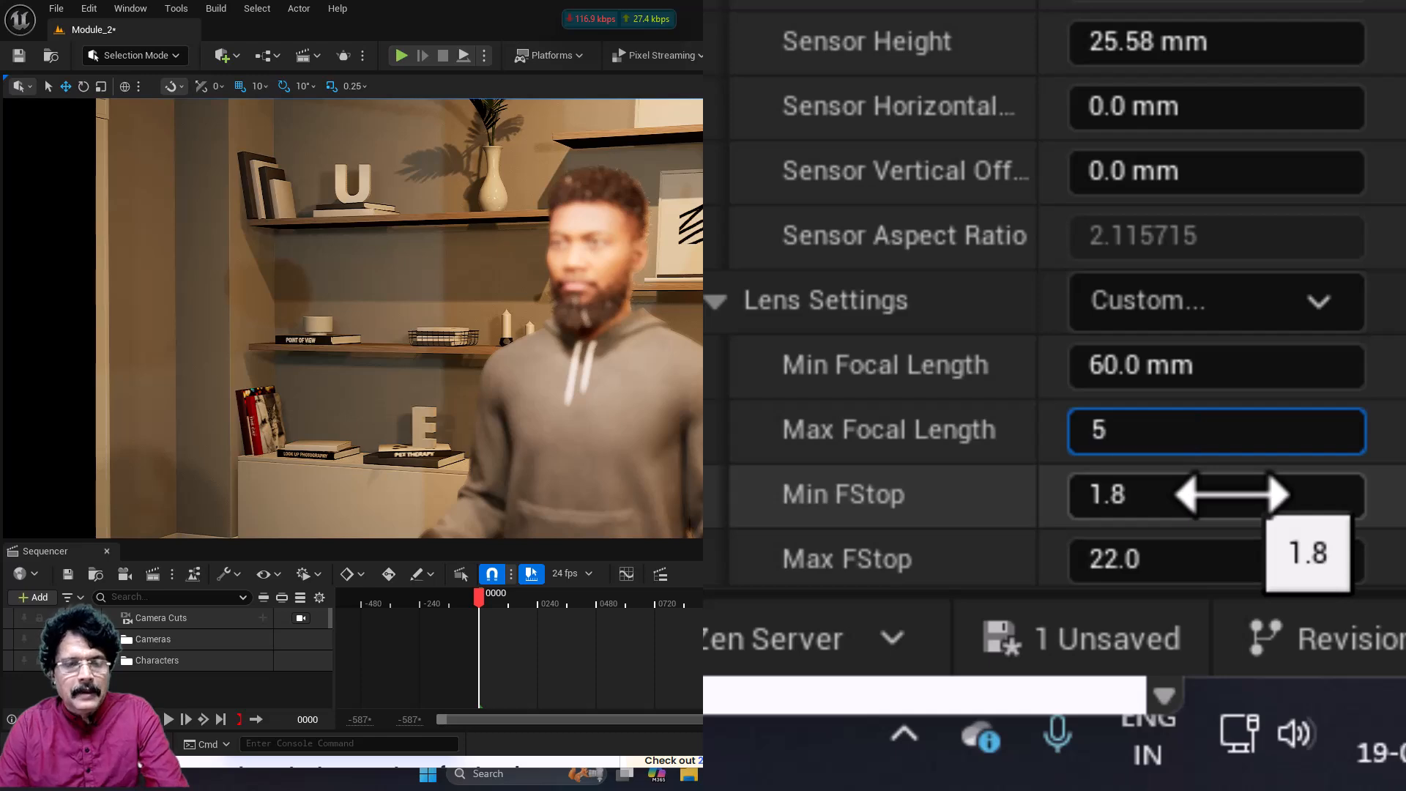
pyautogui.press('BackSpace')
pyautogui.write('60')
pyautogui.press('Return')
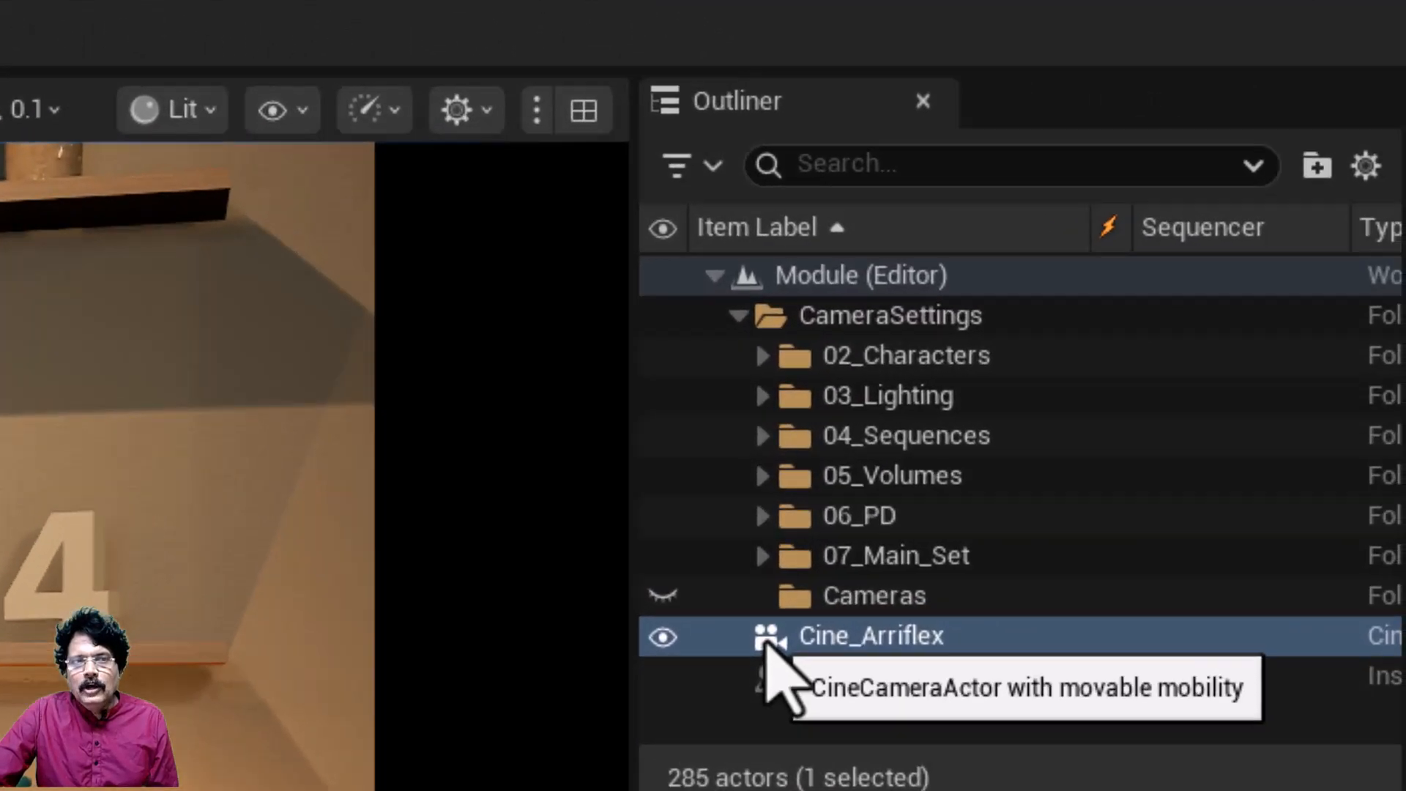
# Duplicate the Cine_Arriflex camera and rename the copy as Cine_Blackmagic
pyautogui.click(1242, 320)
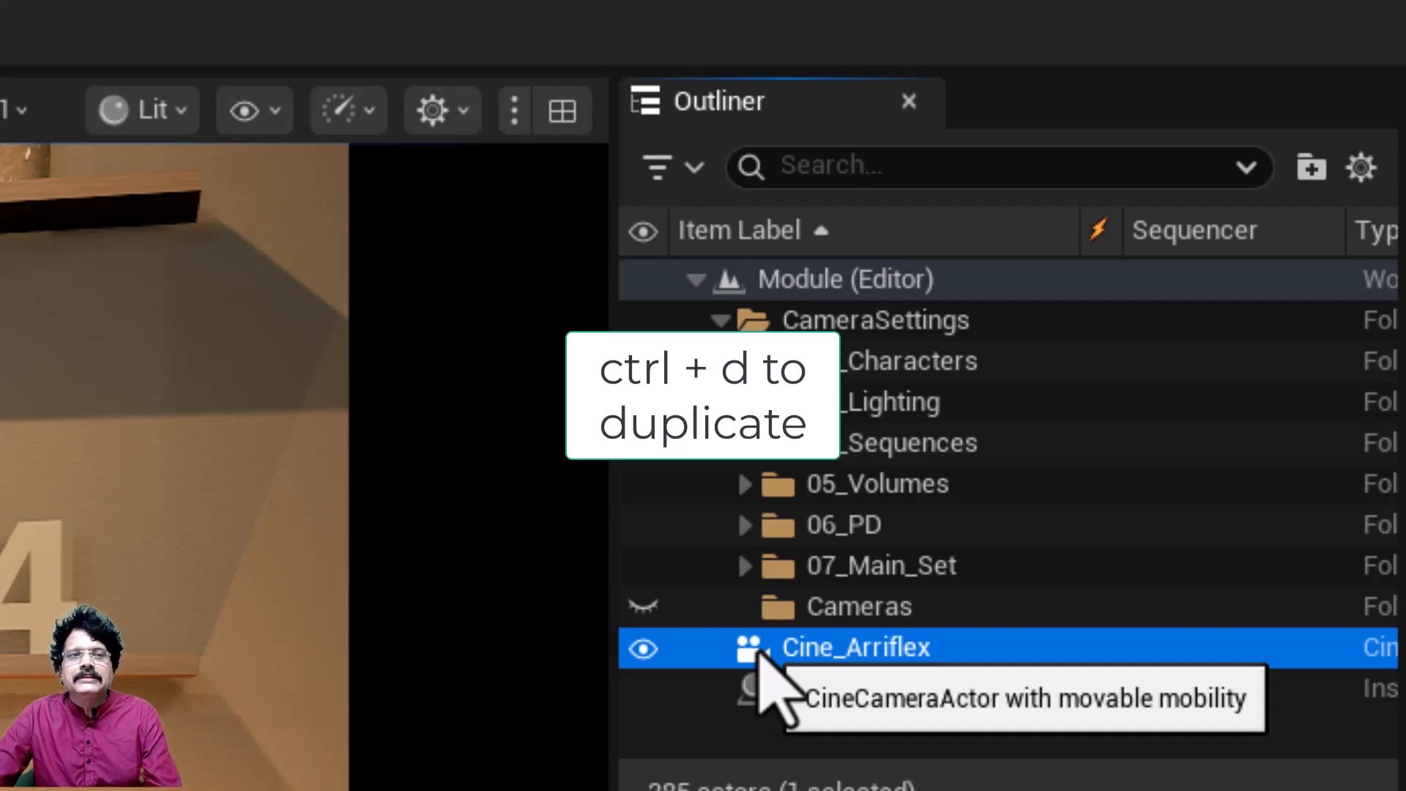
pyautogui.hotkey('ctrl', 'd')
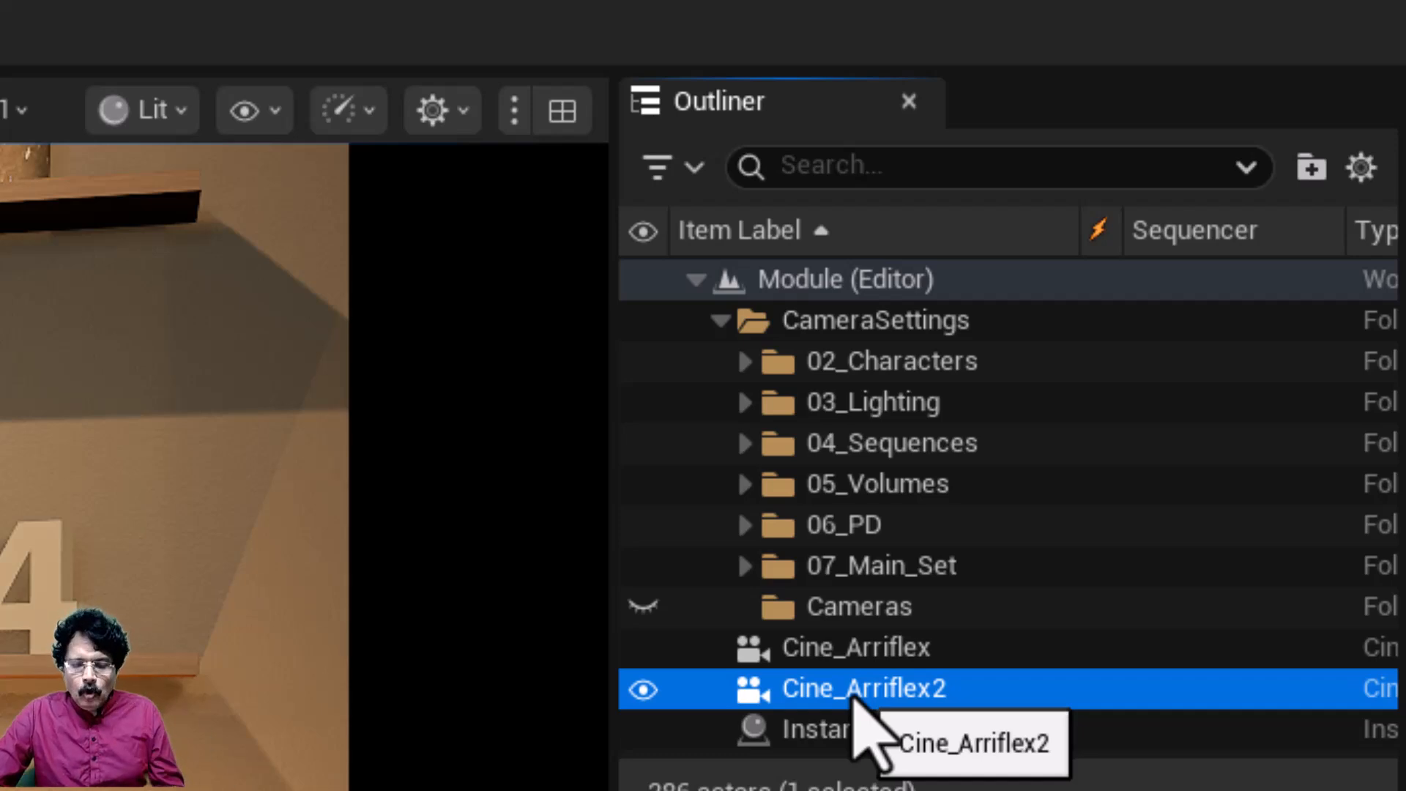
pyautogui.press('F2')
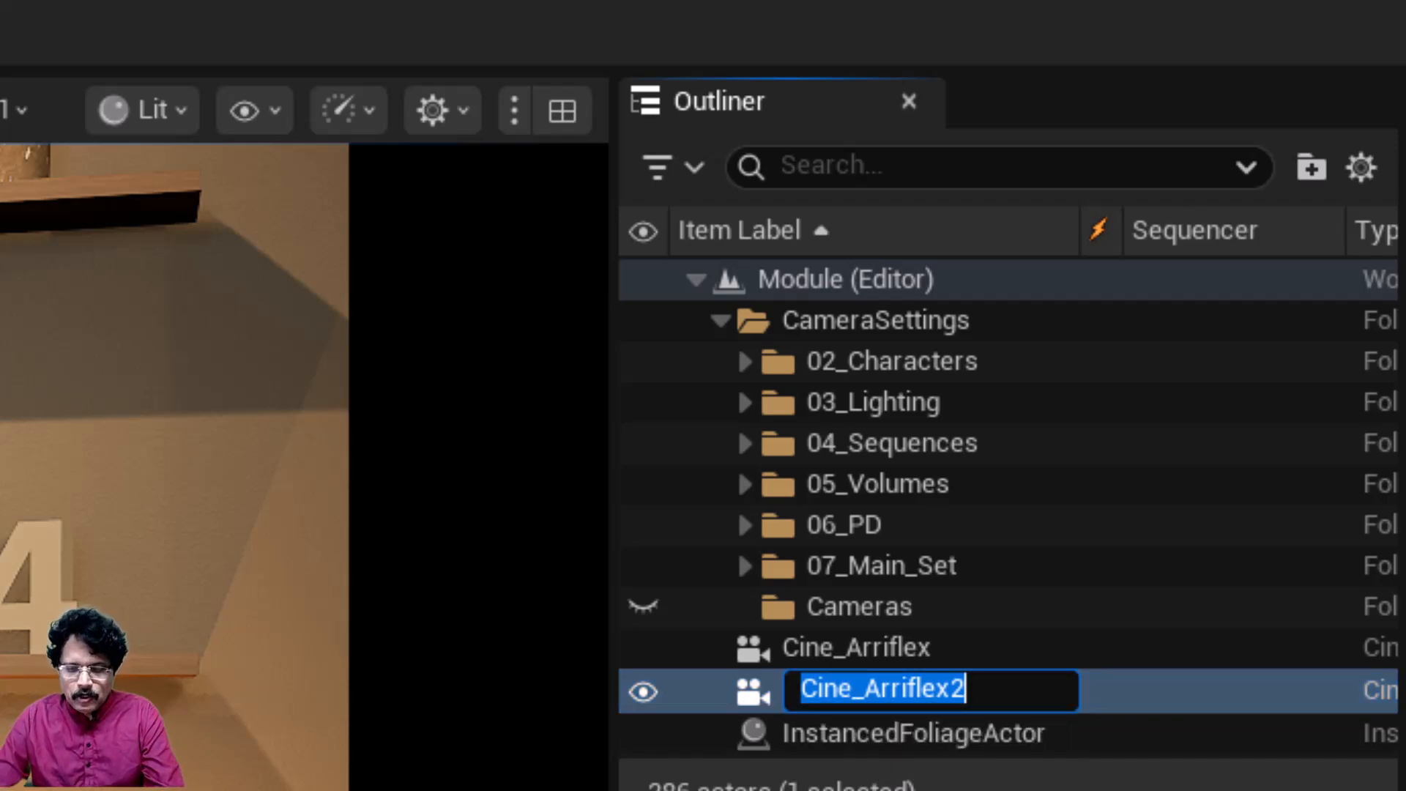
pyautogui.write('Cine')
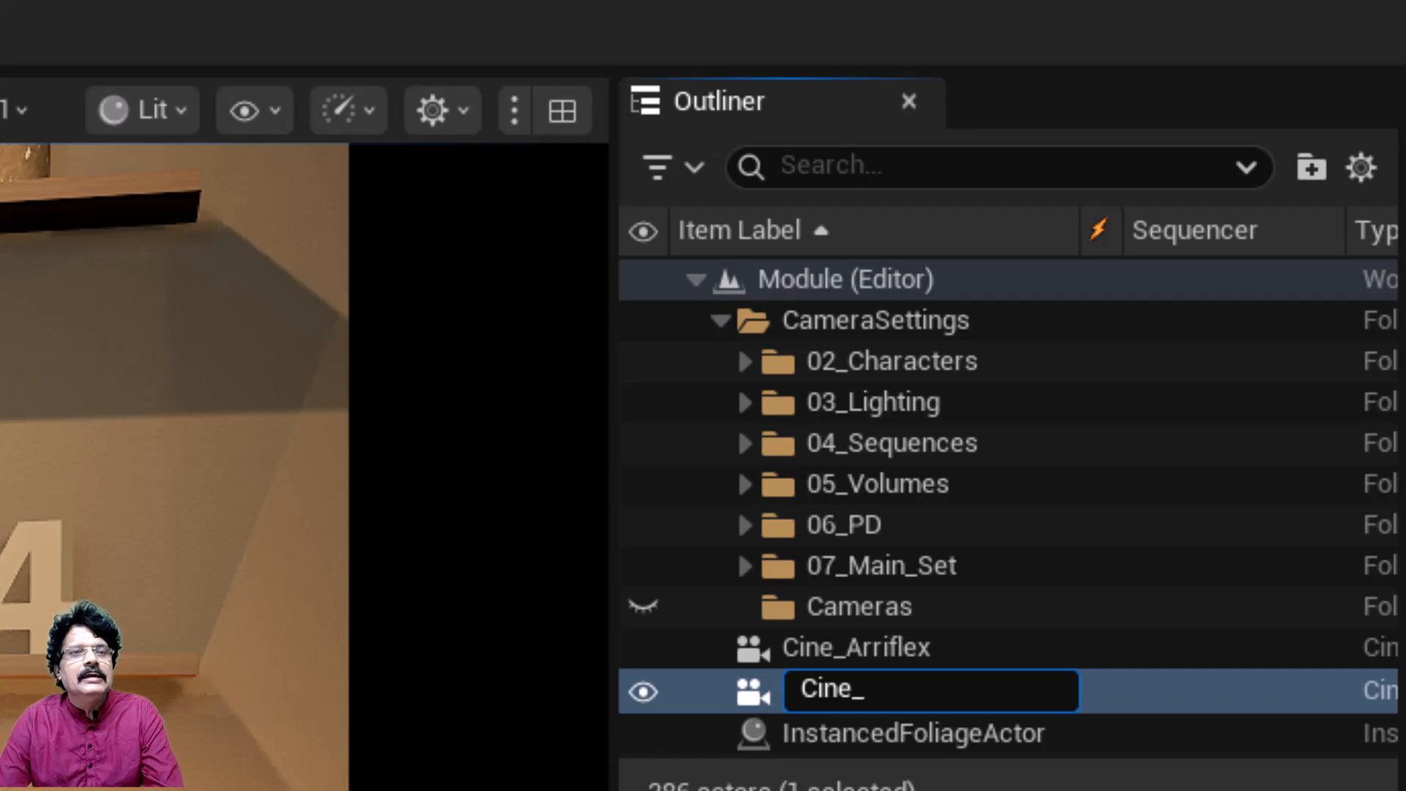
pyautogui.write('_Blackmagic')
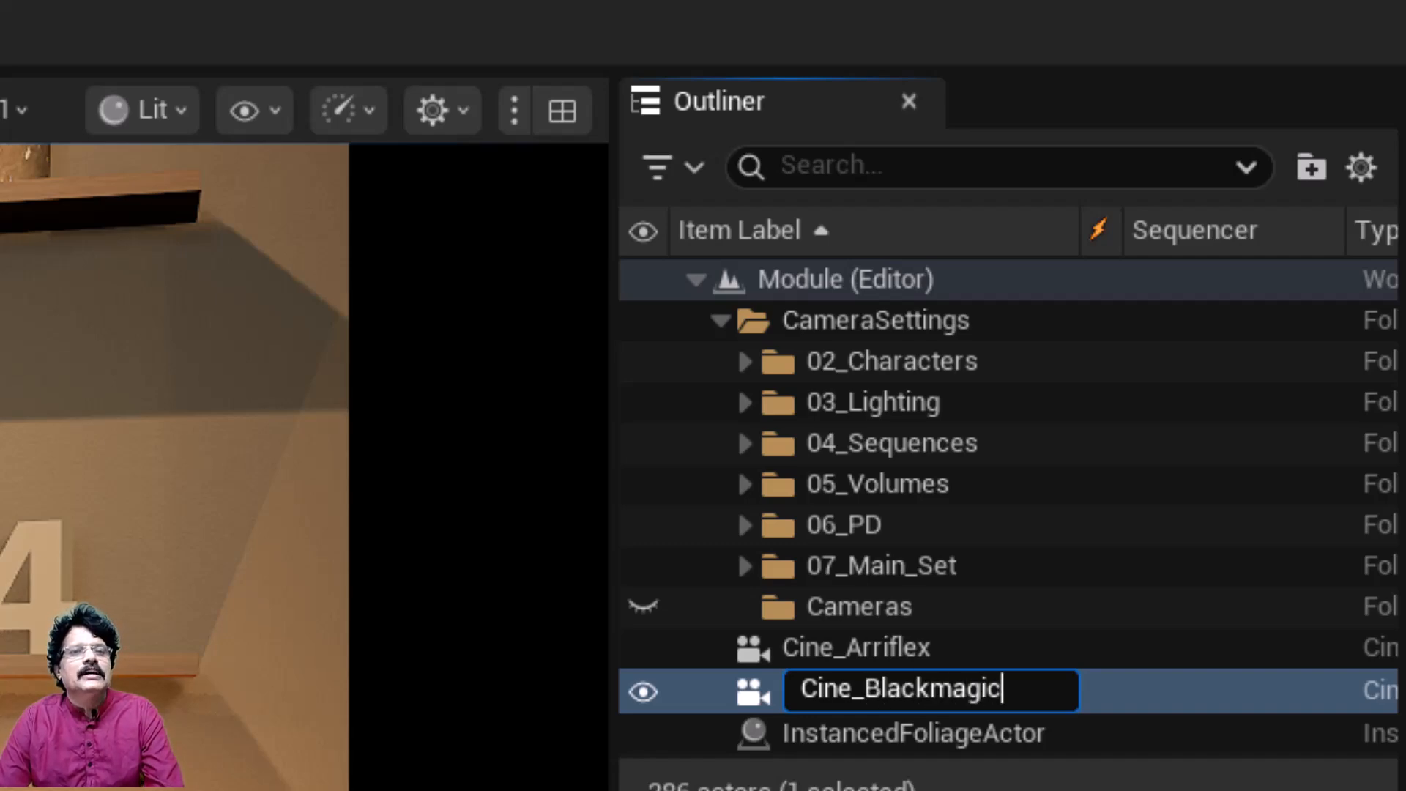
pyautogui.press('Return')
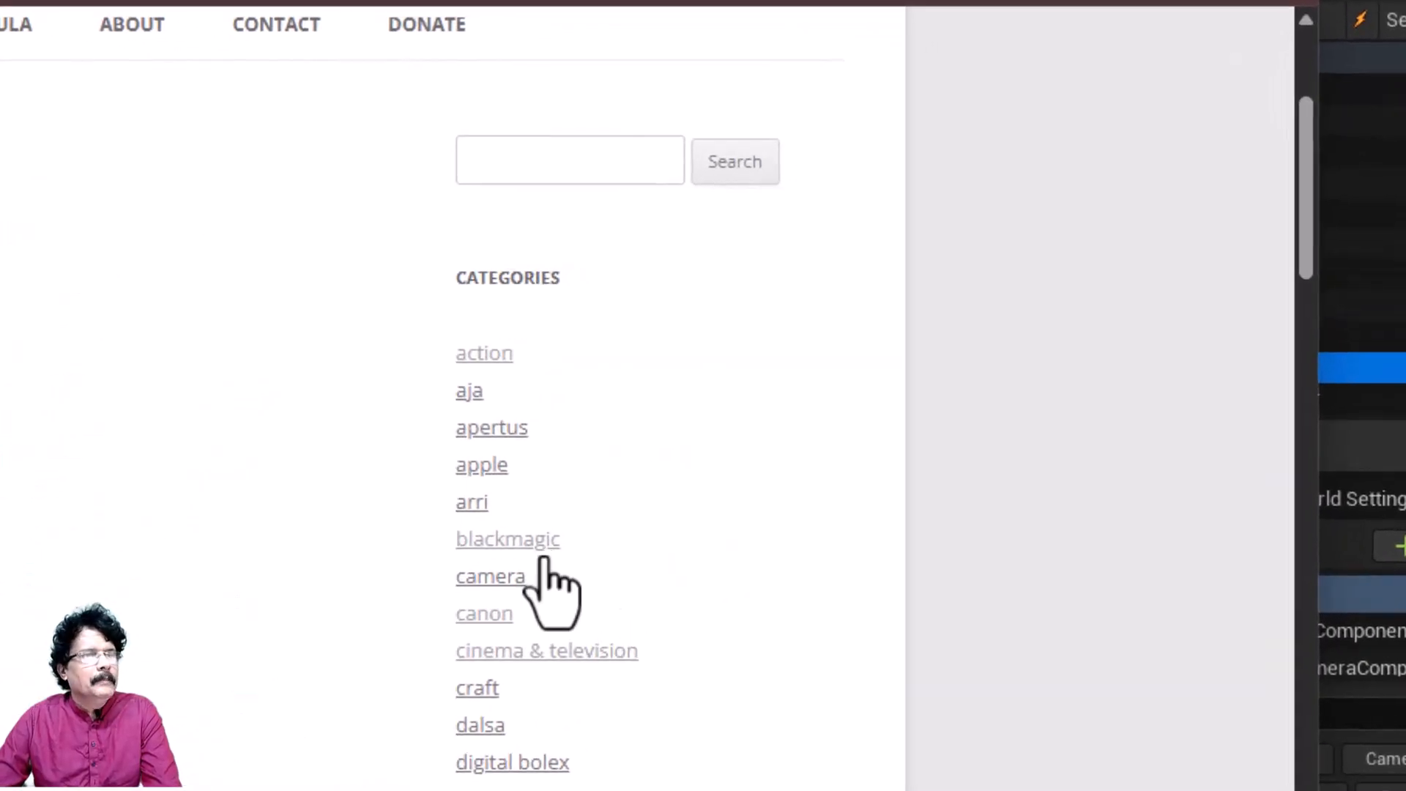
# Open the blackmagic category in the camera database and copy the 4.6K 16:9 sensor width of 25.34 mm
pyautogui.click(540, 547)
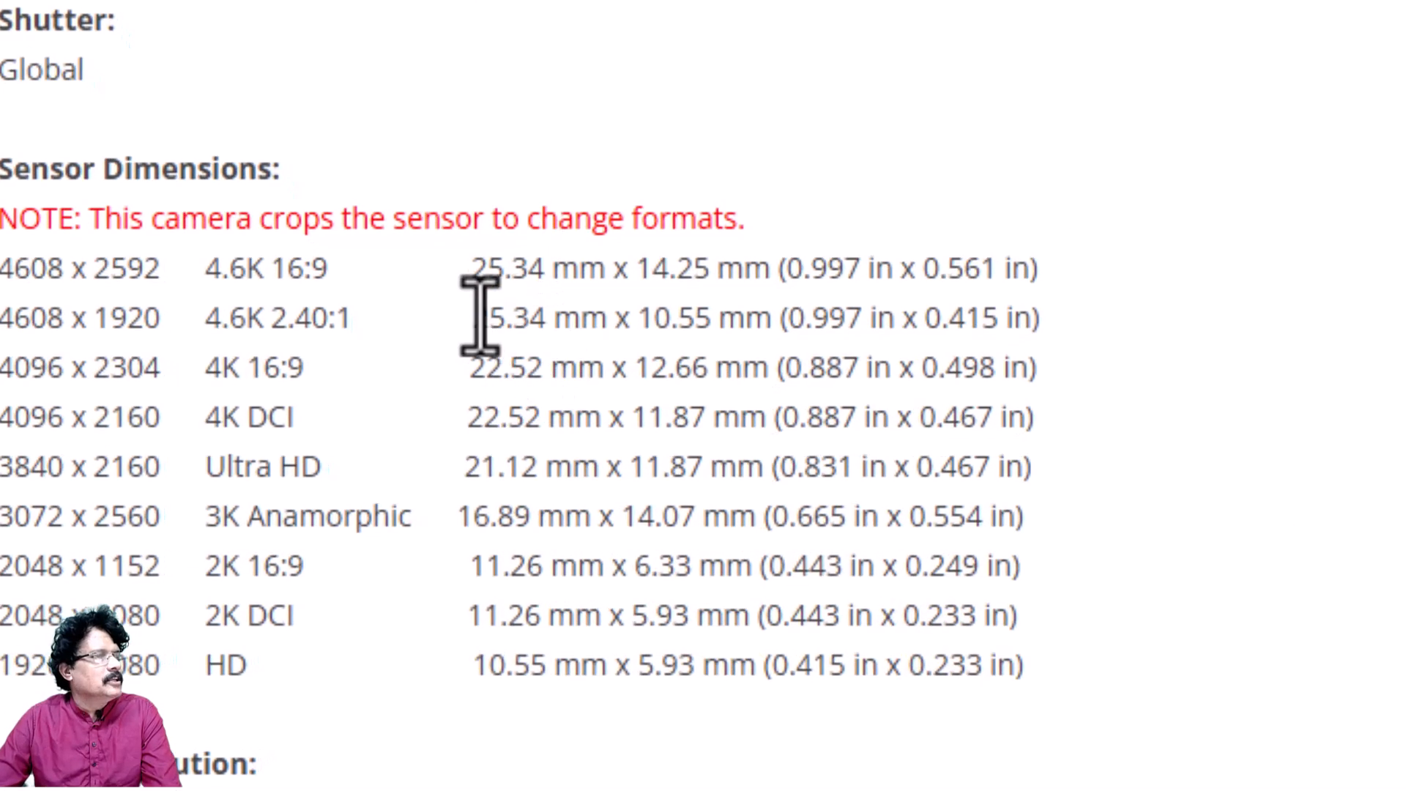
pyautogui.moveTo(470, 281); pyautogui.dragTo(550, 283)
pyautogui.hotkey('ctrl', 'c')
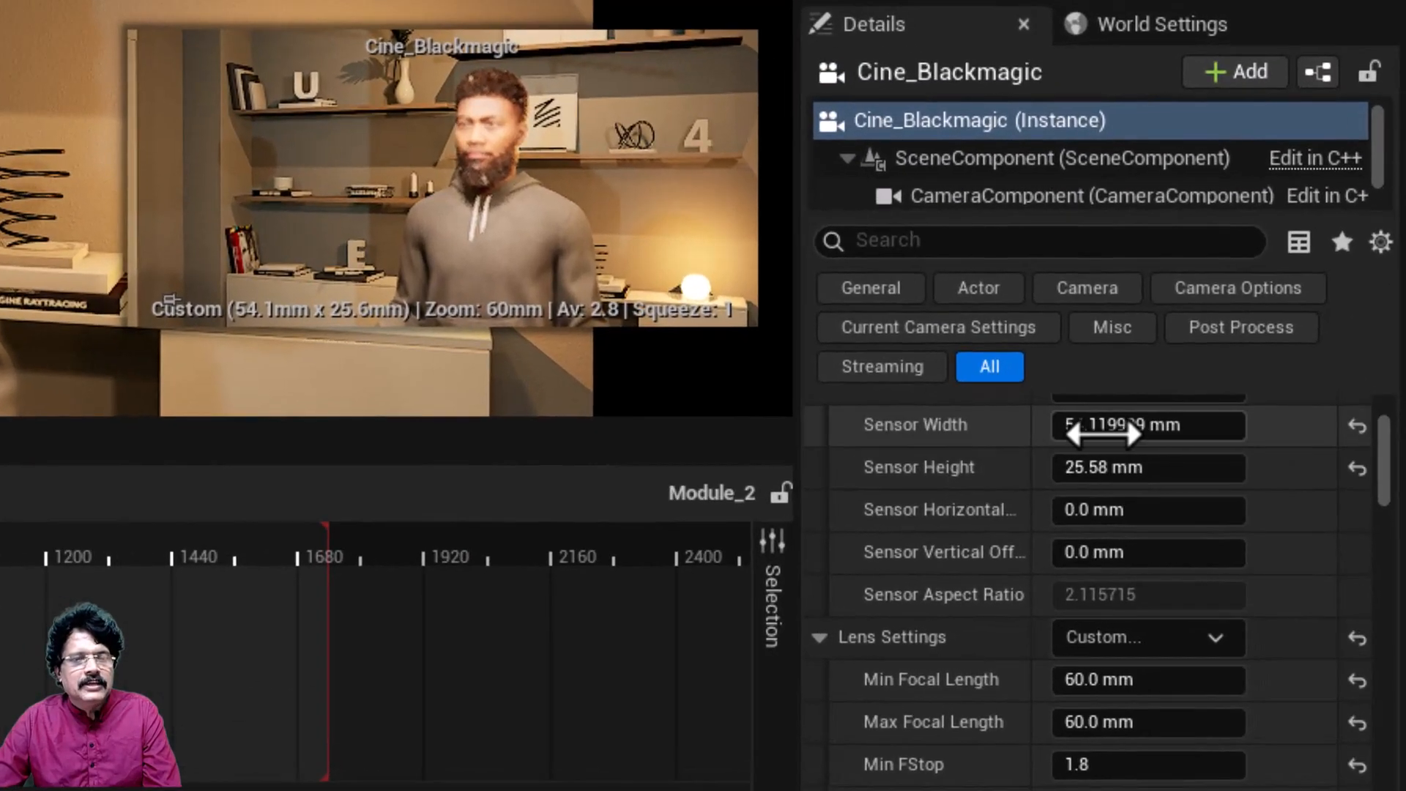
# In Unreal Engine, set Cine_Blackmagic's Sensor Width to 25.34 mm and Sensor Height to 14.25 mm, and view the scene through it
pyautogui.click(1256, 539)
pyautogui.hotkey('ctrl', 'v')
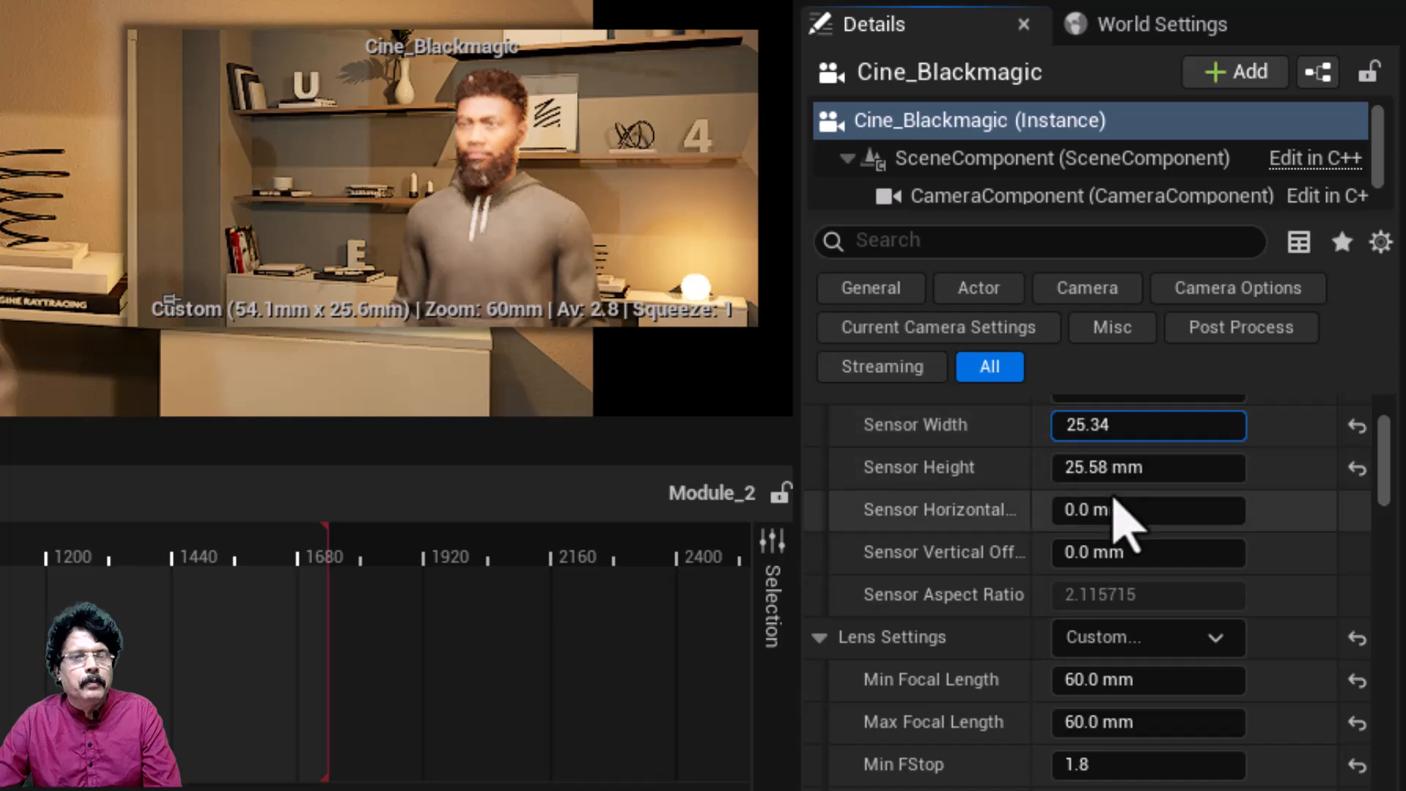
pyautogui.press('Return')
pyautogui.click(1101, 470)
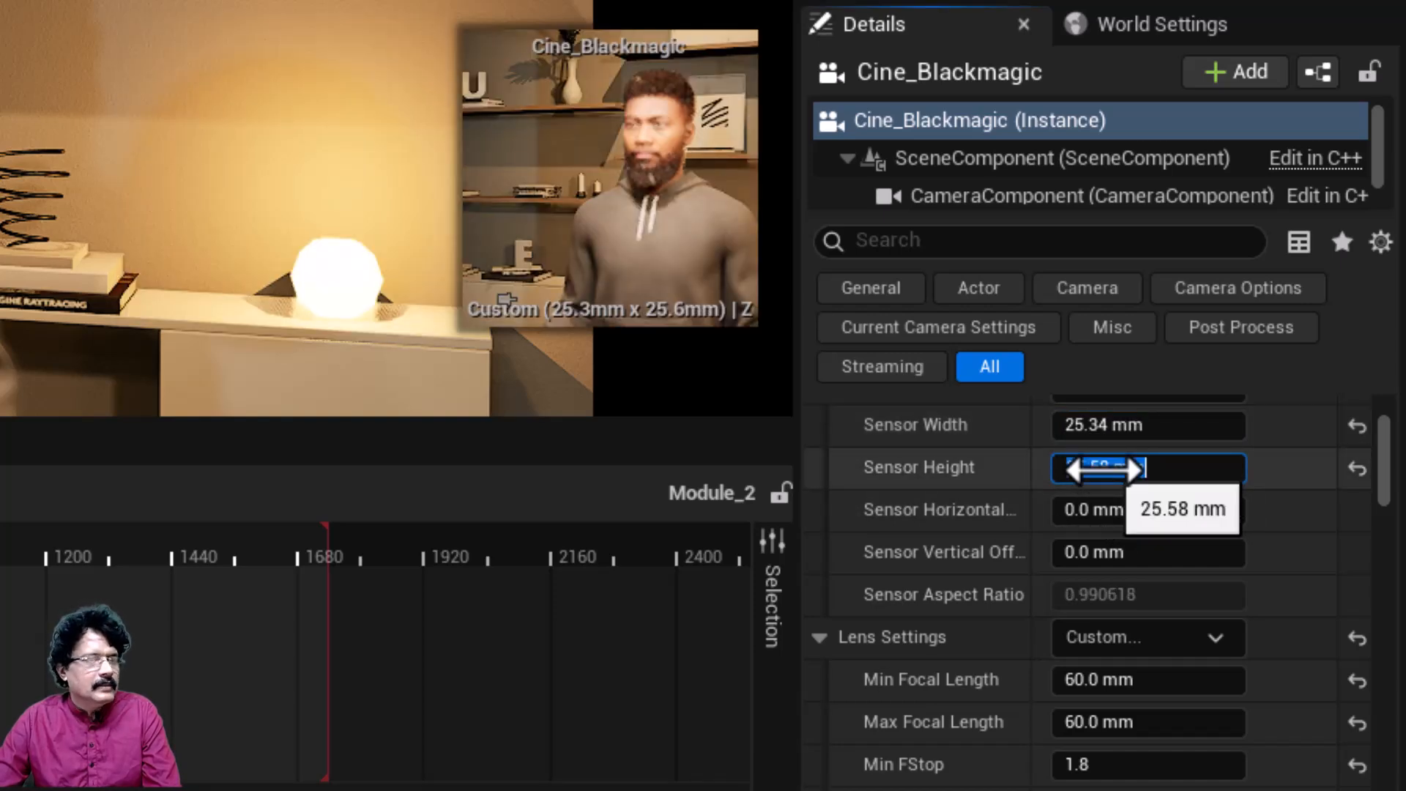
pyautogui.write('1')
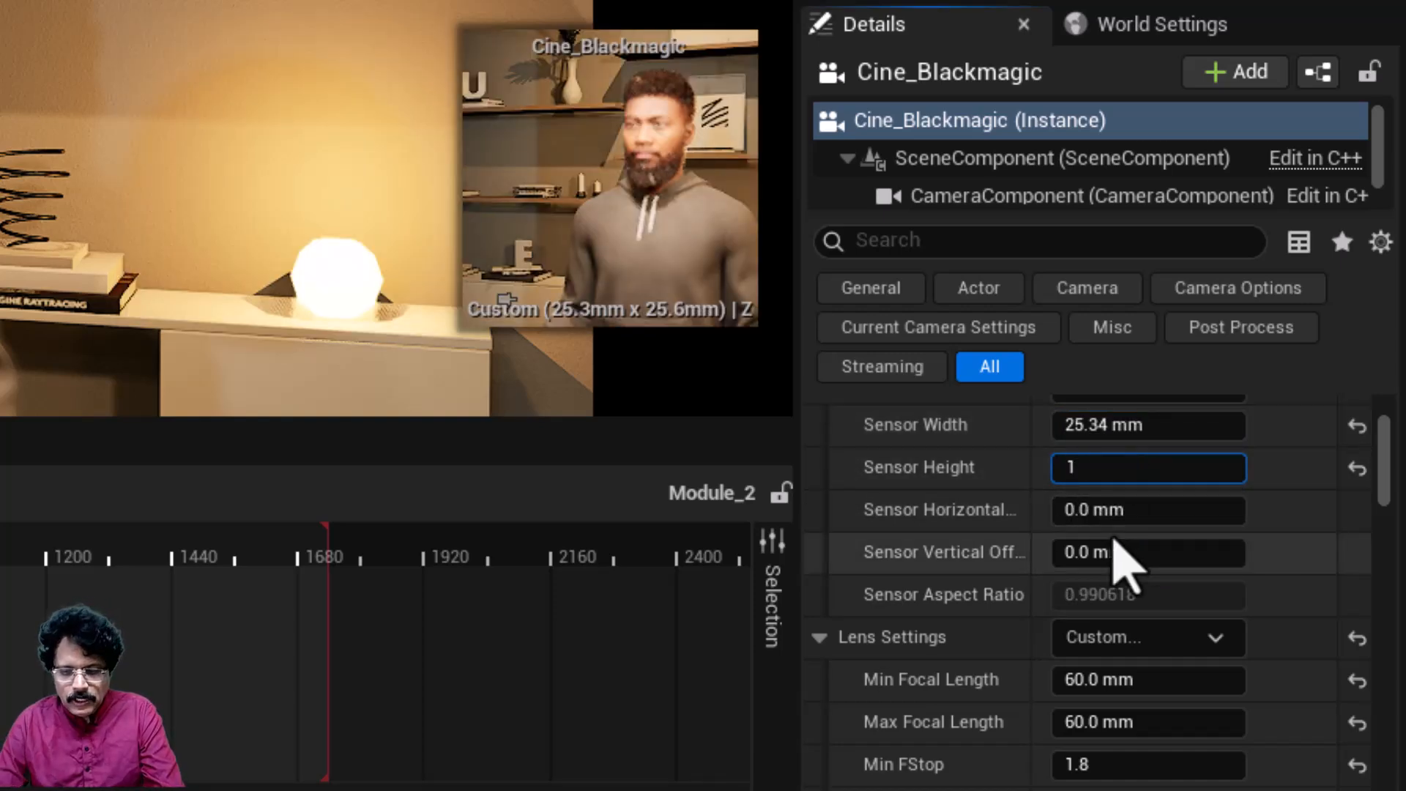
pyautogui.write('4.25')
pyautogui.press('Return')
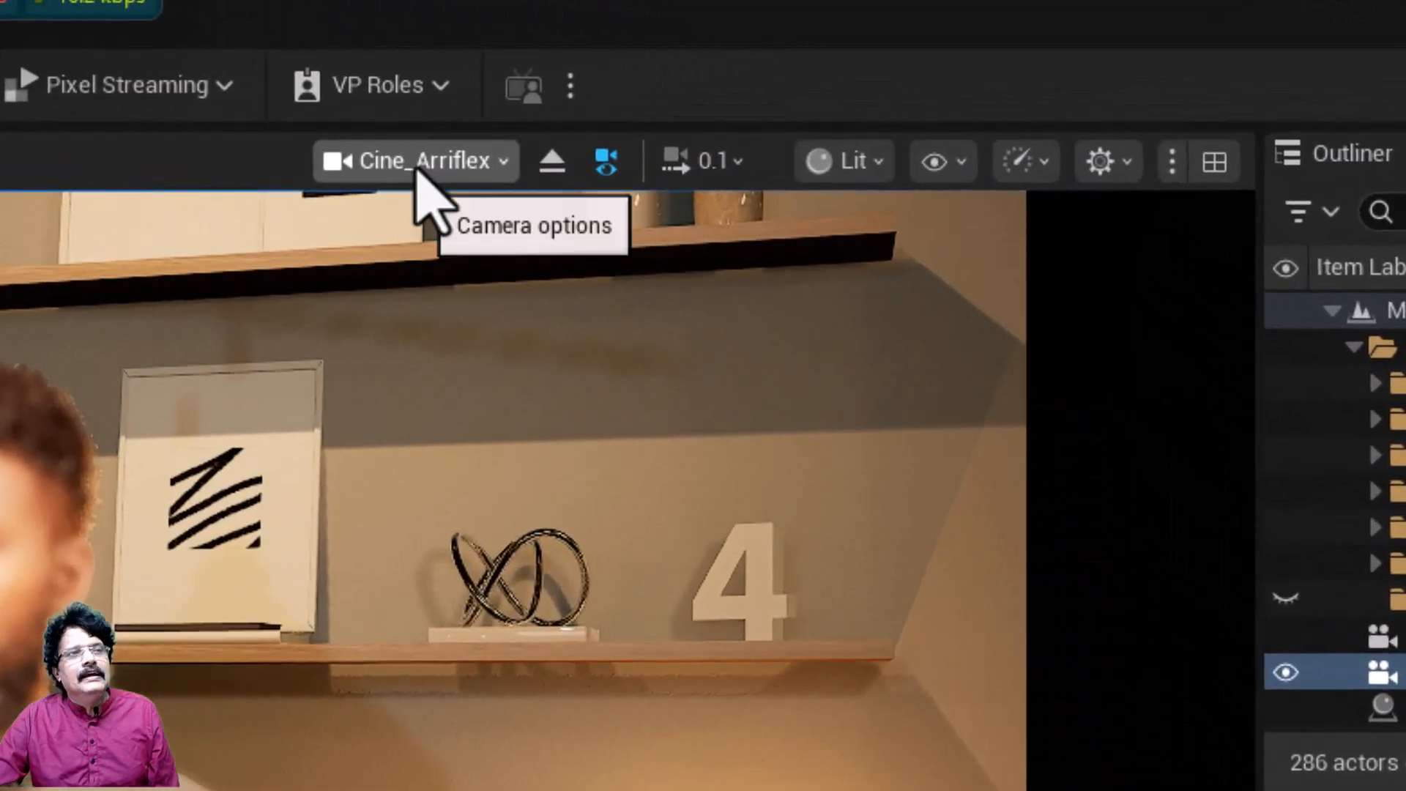
pyautogui.click(502, 167)
pyautogui.click(512, 410)
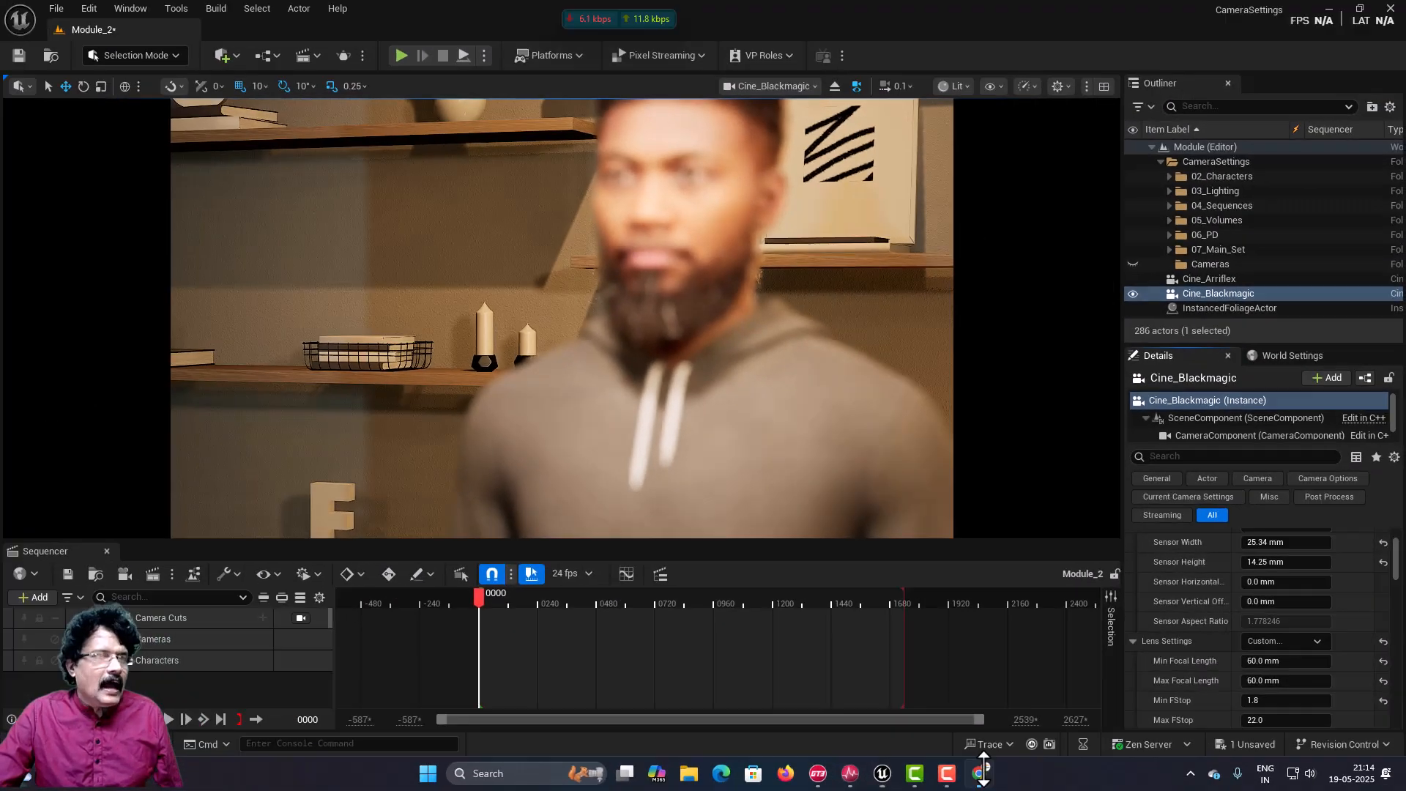
# Switch to the web browser and calculate the rectangle diagonal for a longer side of 25.34 and a shorter side of 14.25
pyautogui.click(974, 766)
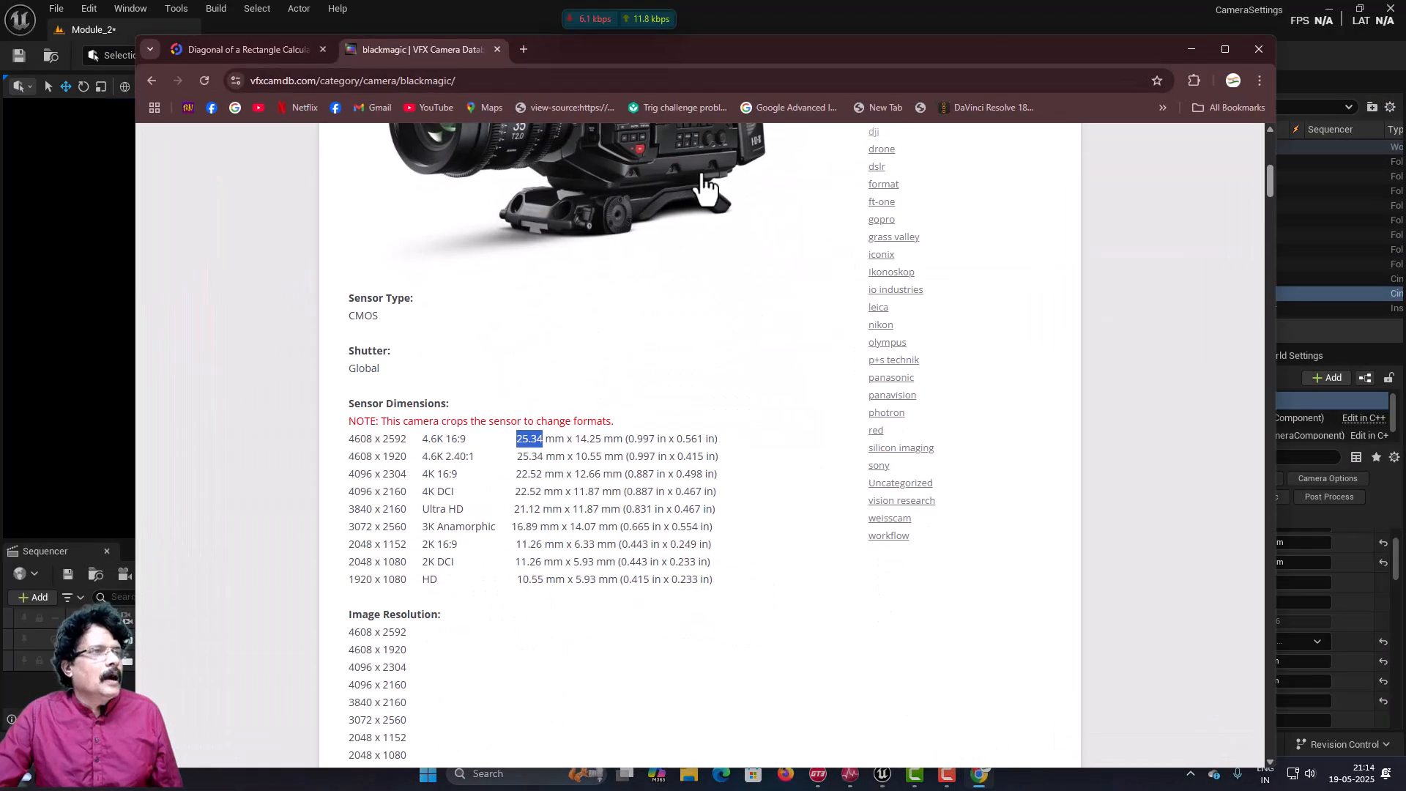
pyautogui.click(253, 49)
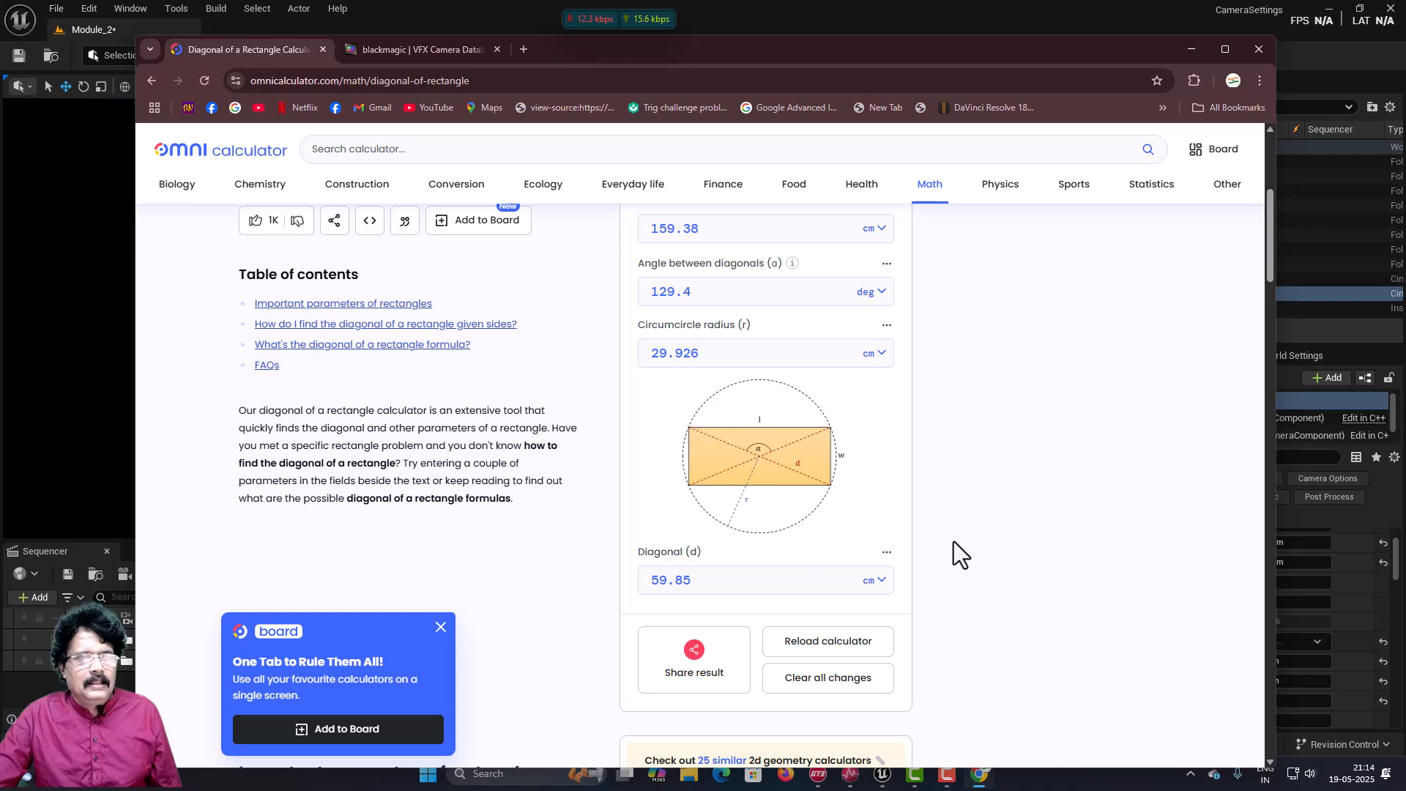
pyautogui.scroll(3, 952, 540)
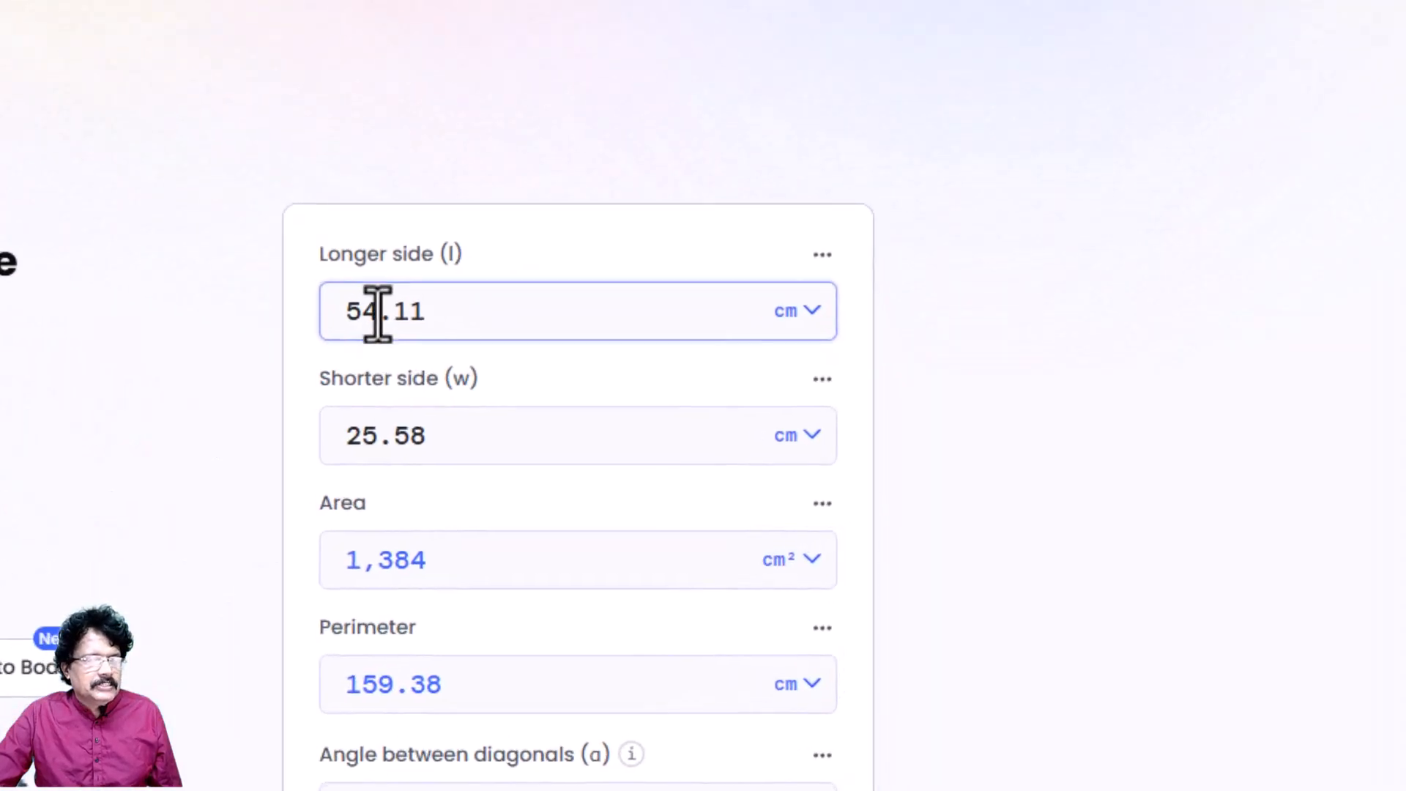
pyautogui.click(673, 284)
pyautogui.doubleClick(379, 319)
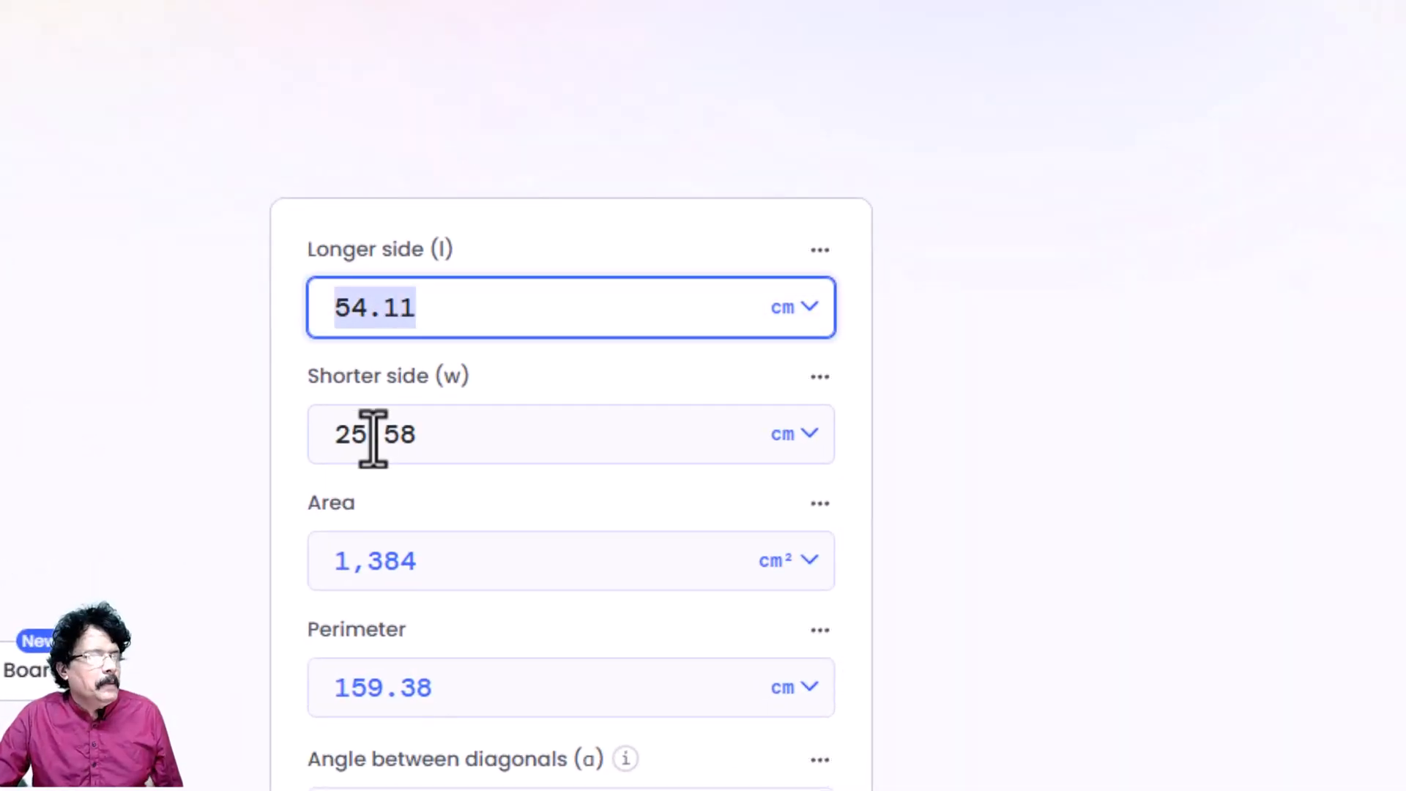
pyautogui.write('25.')
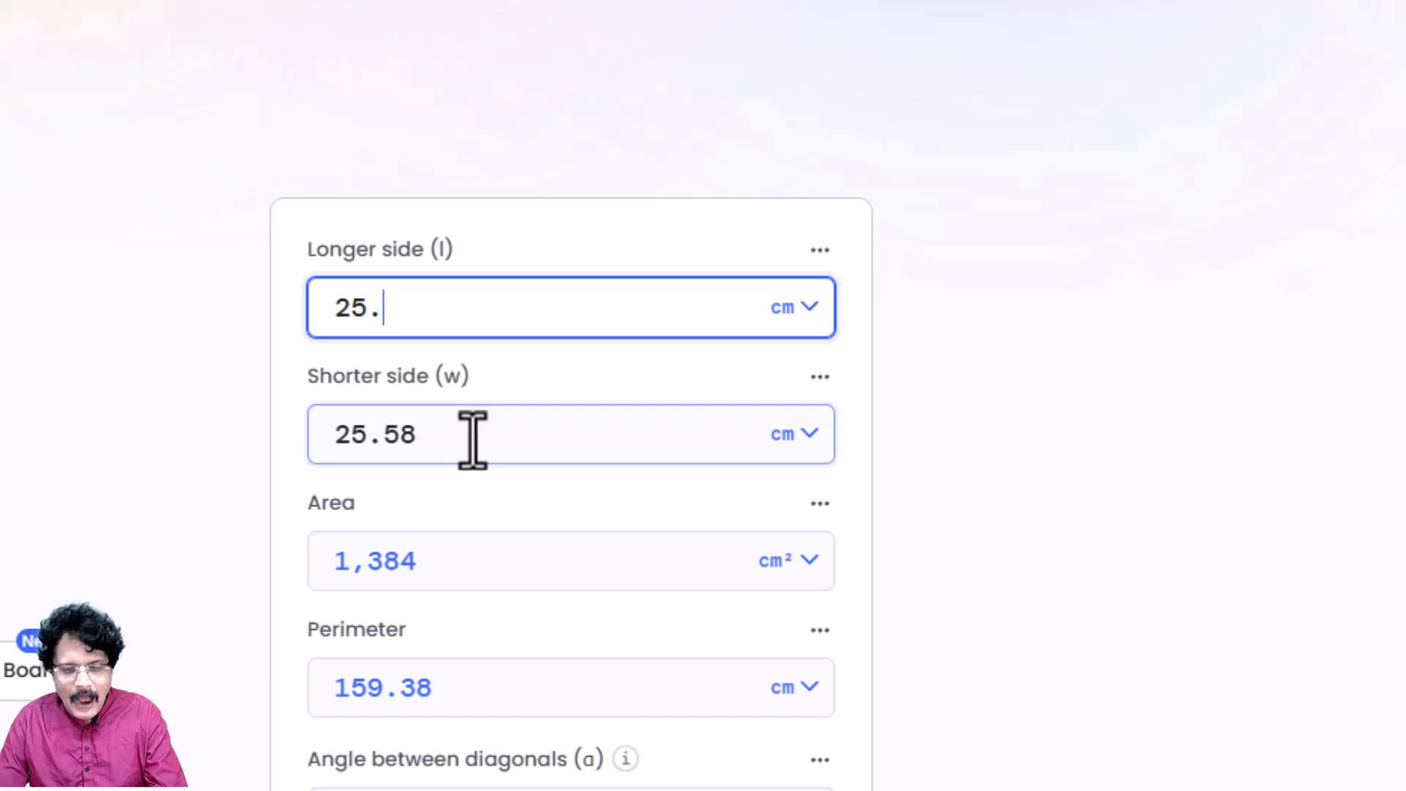
pyautogui.write('34')
pyautogui.doubleClick(472, 439)
pyautogui.write('14.25')
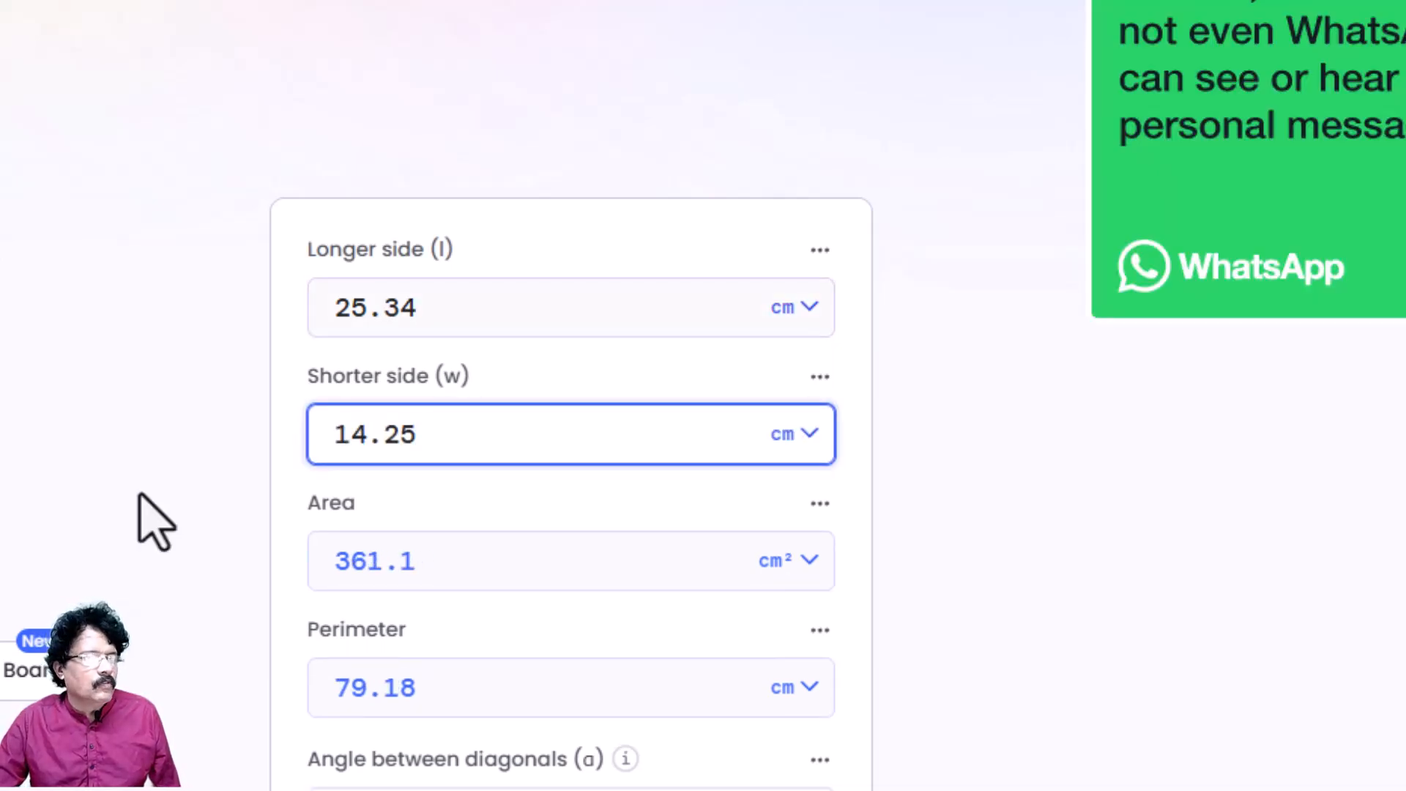
pyautogui.click(1007, 618)
pyautogui.scroll(-1, 780, 599)
pyautogui.scroll(-10, 782, 608)
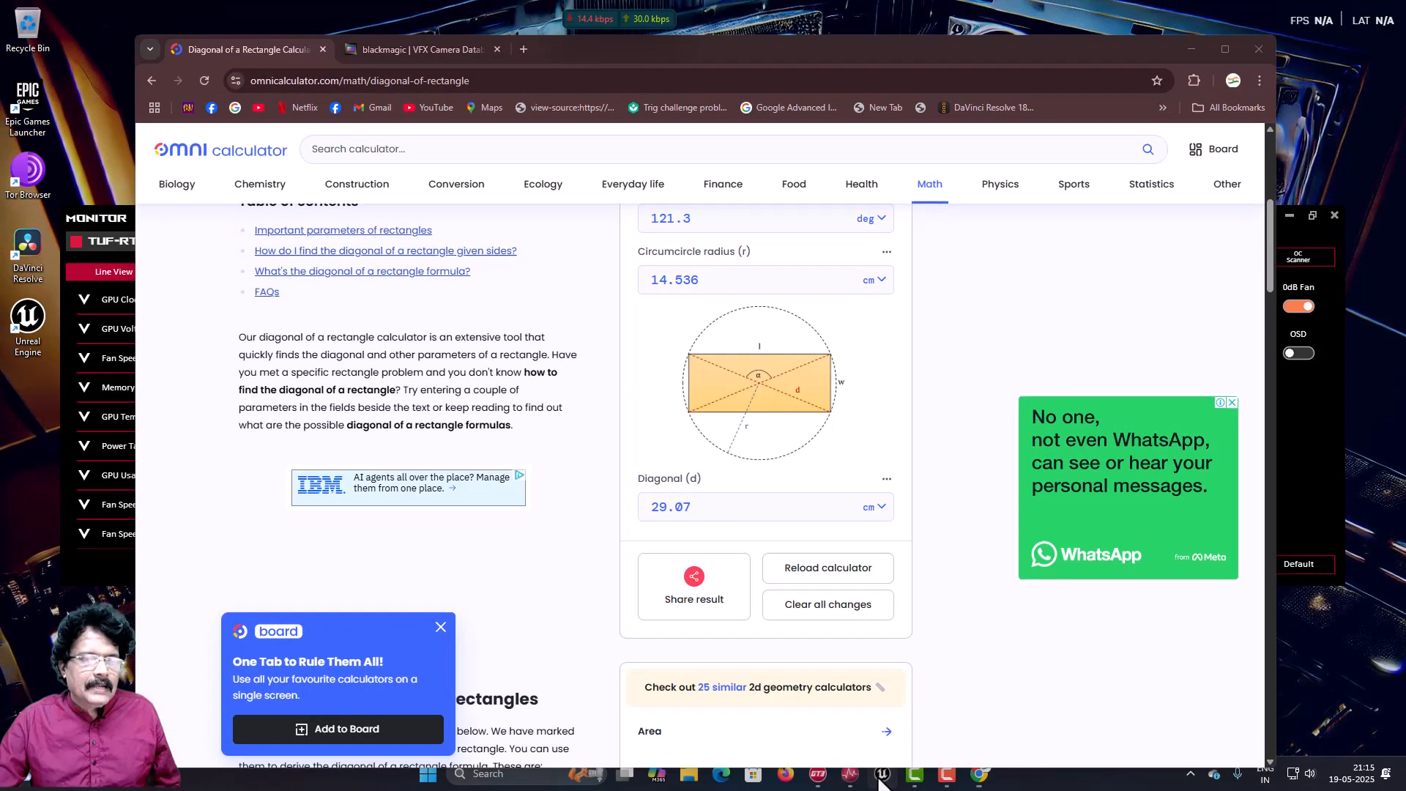
# Switch back to Unreal Engine and set Cine_Blackmagic's Min Focal Length and Max Focal Length to 30 mm
pyautogui.click(882, 775)
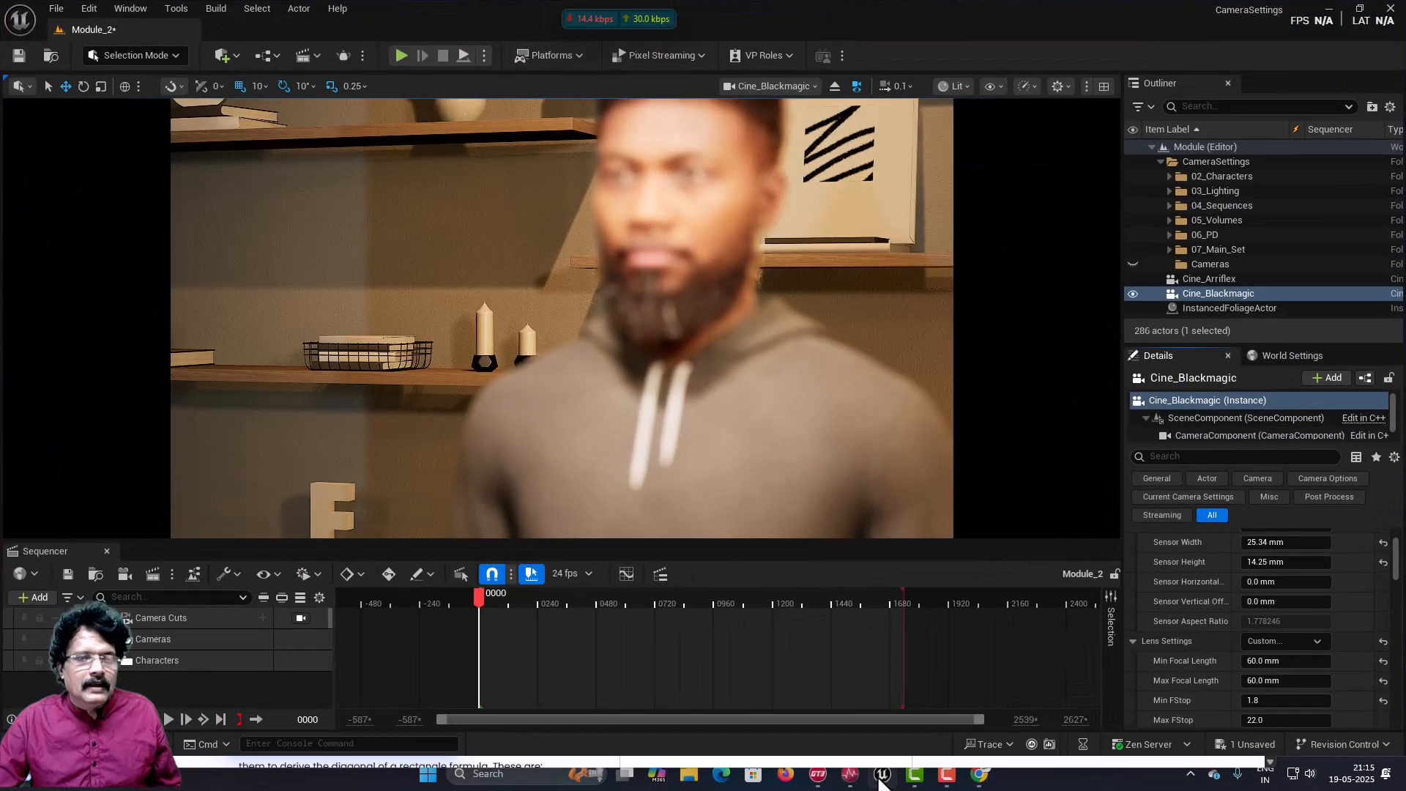
pyautogui.scroll(-1, 1255, 659)
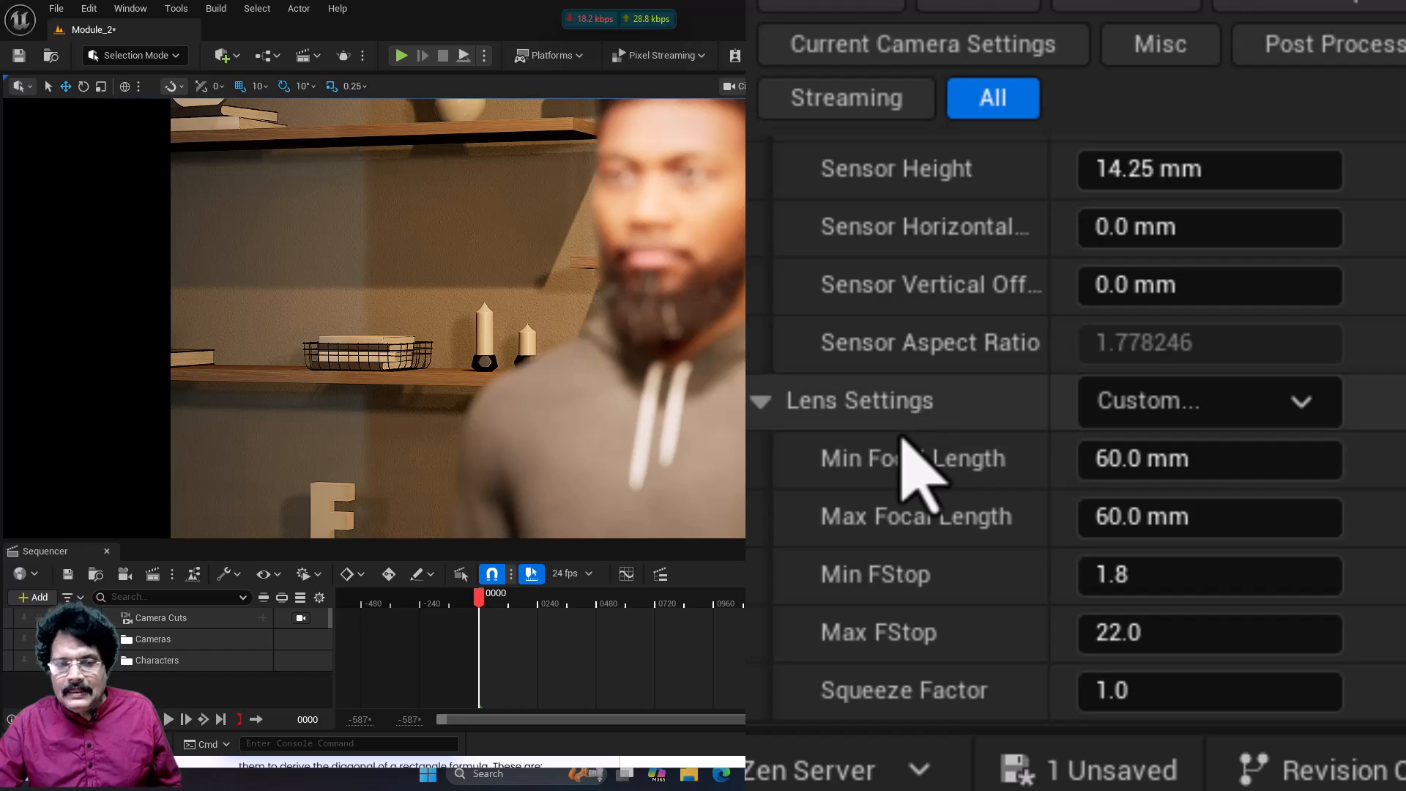
pyautogui.click(1156, 482)
pyautogui.write('30')
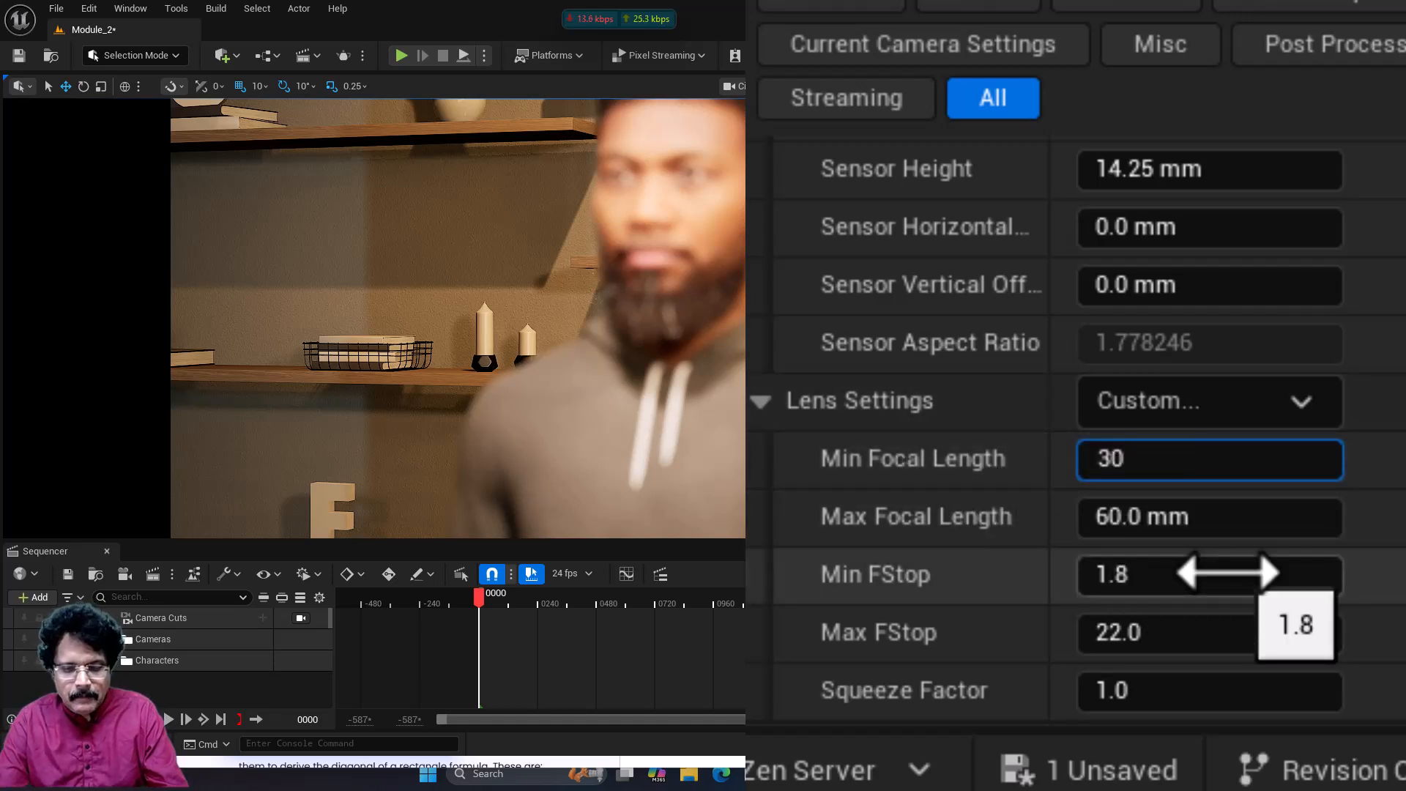
pyautogui.press('Tab')
pyautogui.write('3')
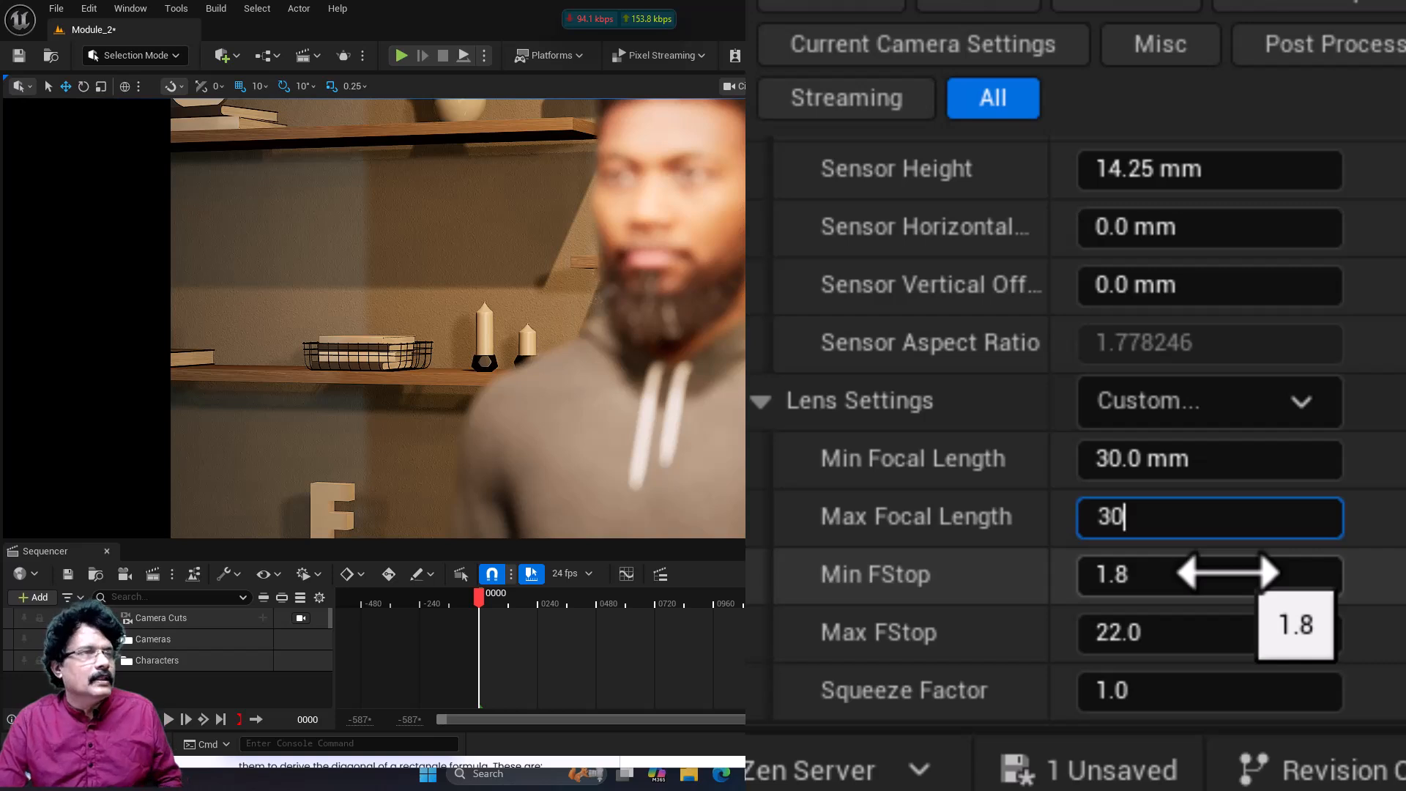
pyautogui.press('Return')
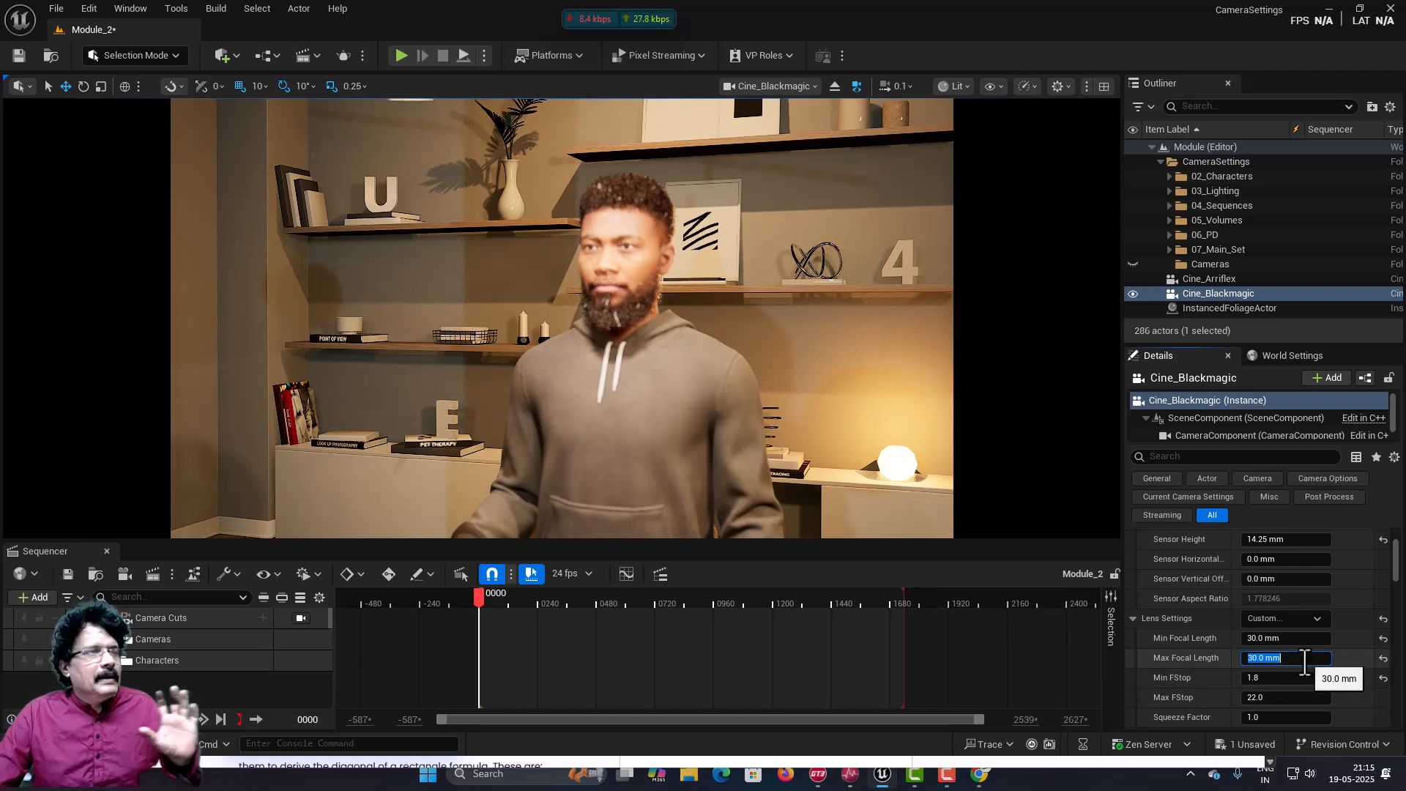
# Duplicate the Cine_Blackmagic camera and rename the copy as Cine_iphone
pyautogui.click(1233, 277)
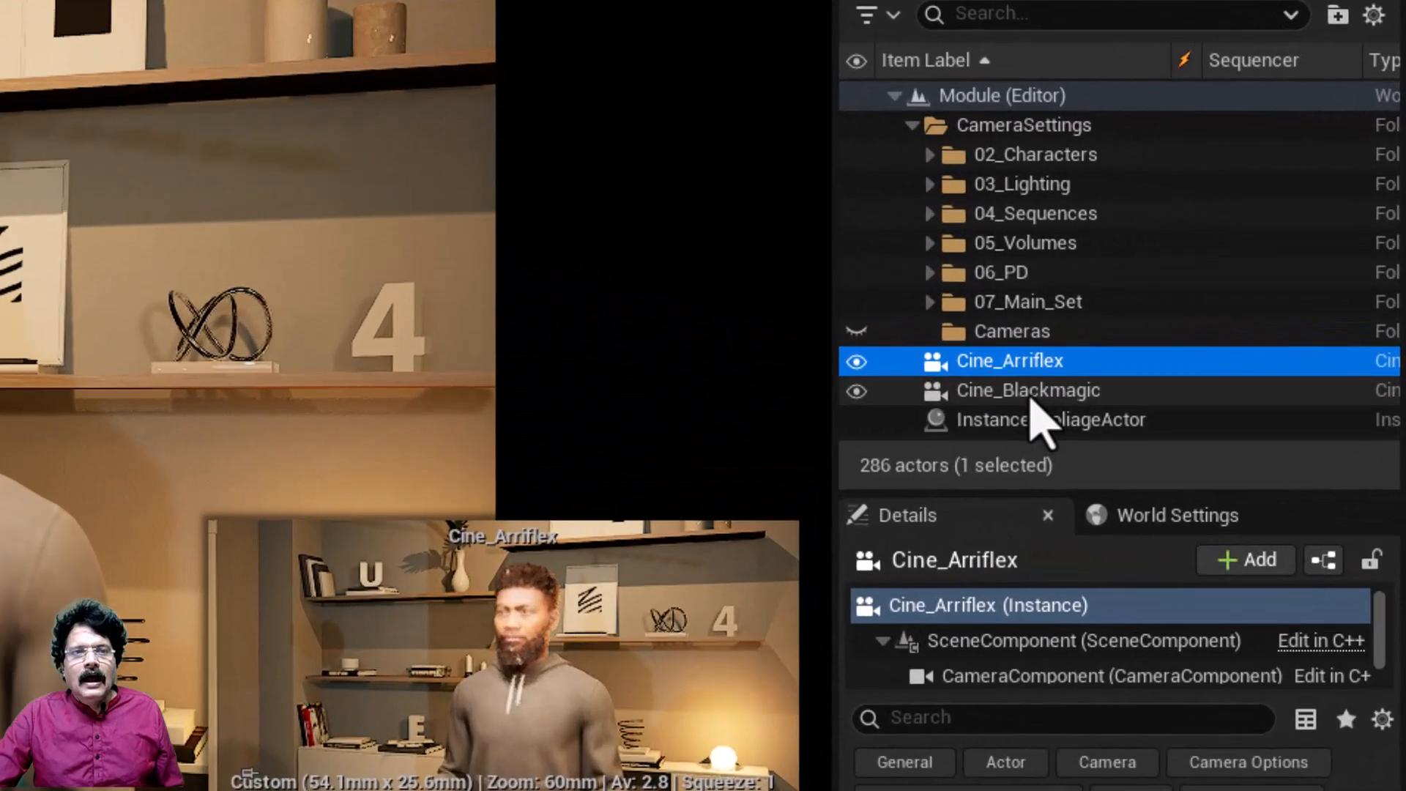
pyautogui.click(1219, 295)
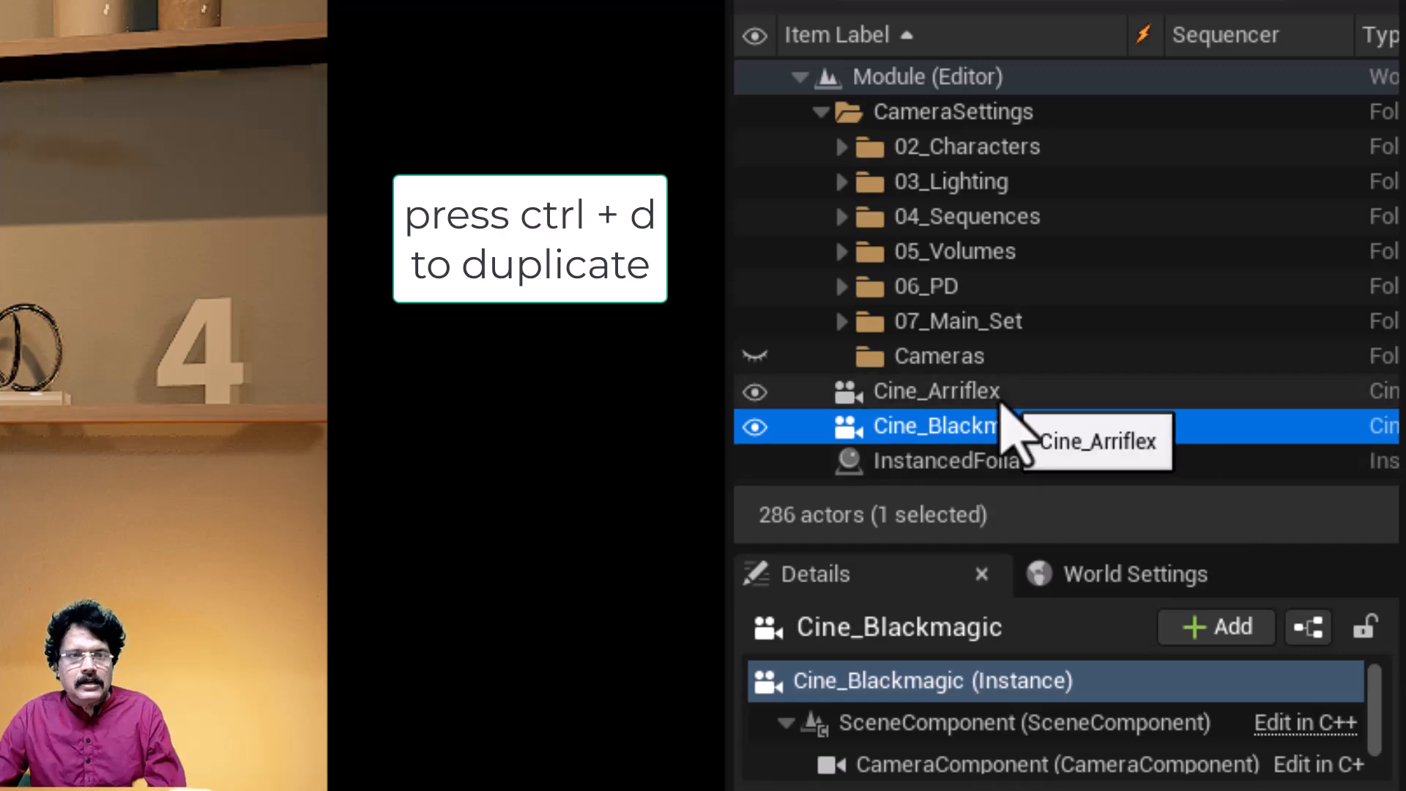
pyautogui.hotkey('ctrl', 'd')
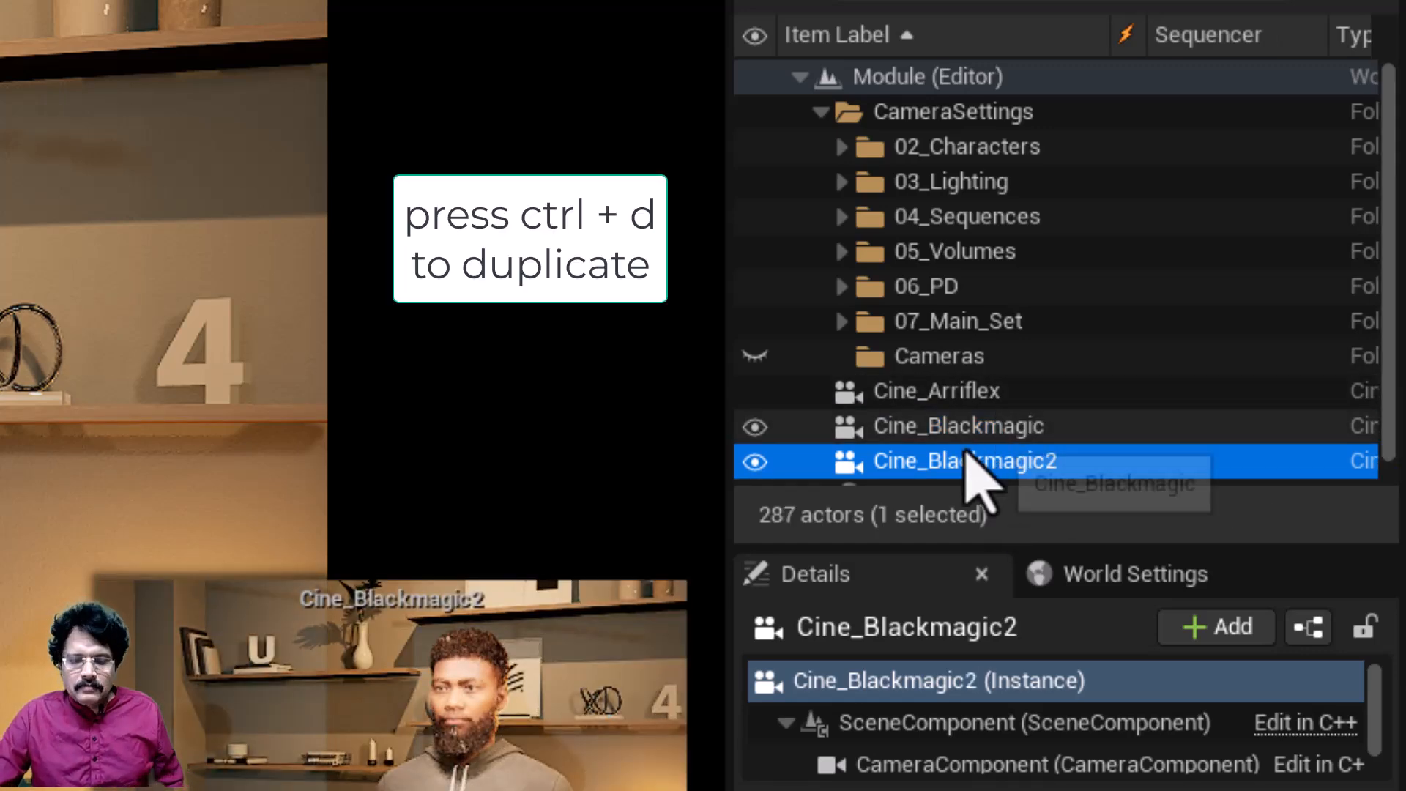
pyautogui.press('F2')
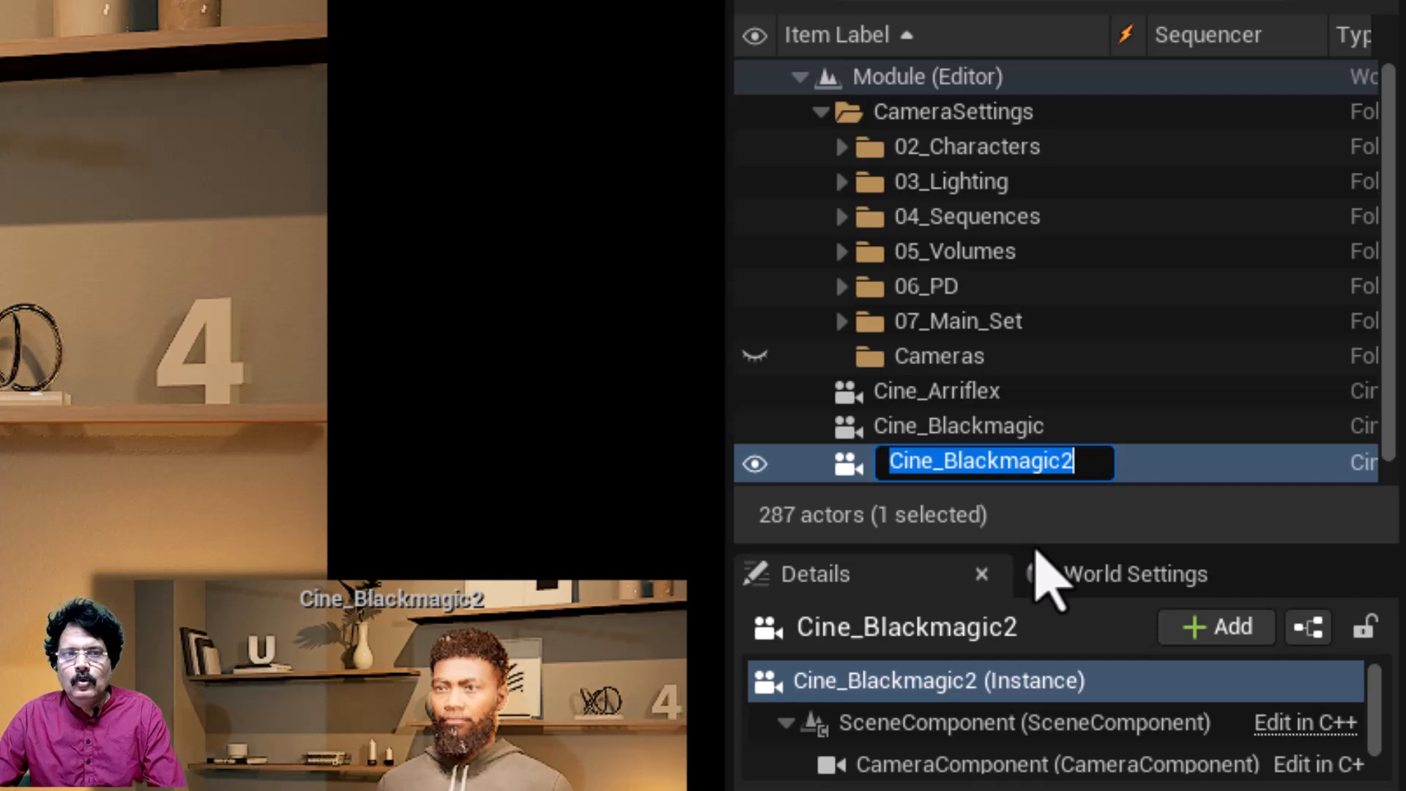
pyautogui.write('Cine_i')
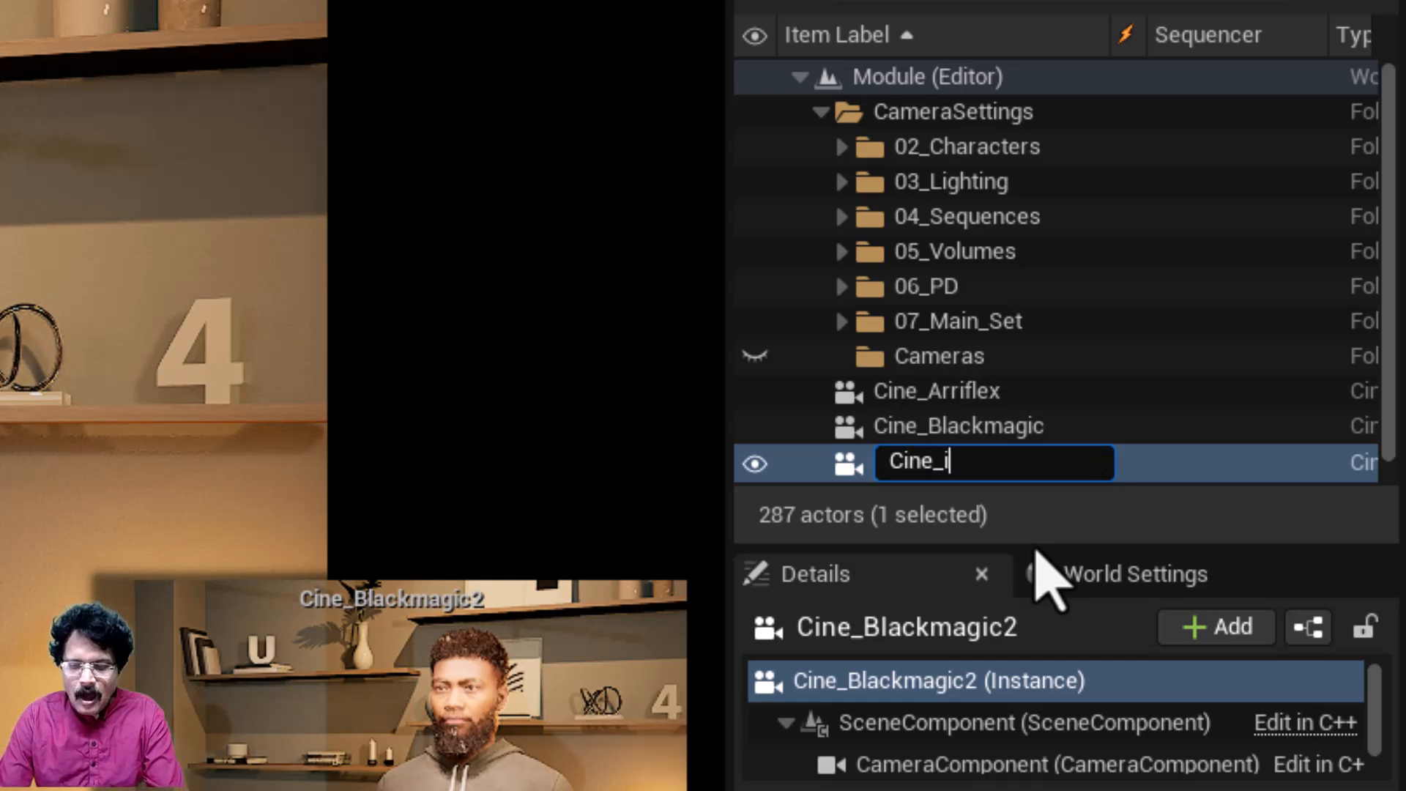
pyautogui.write('phone')
pyautogui.press('Return')
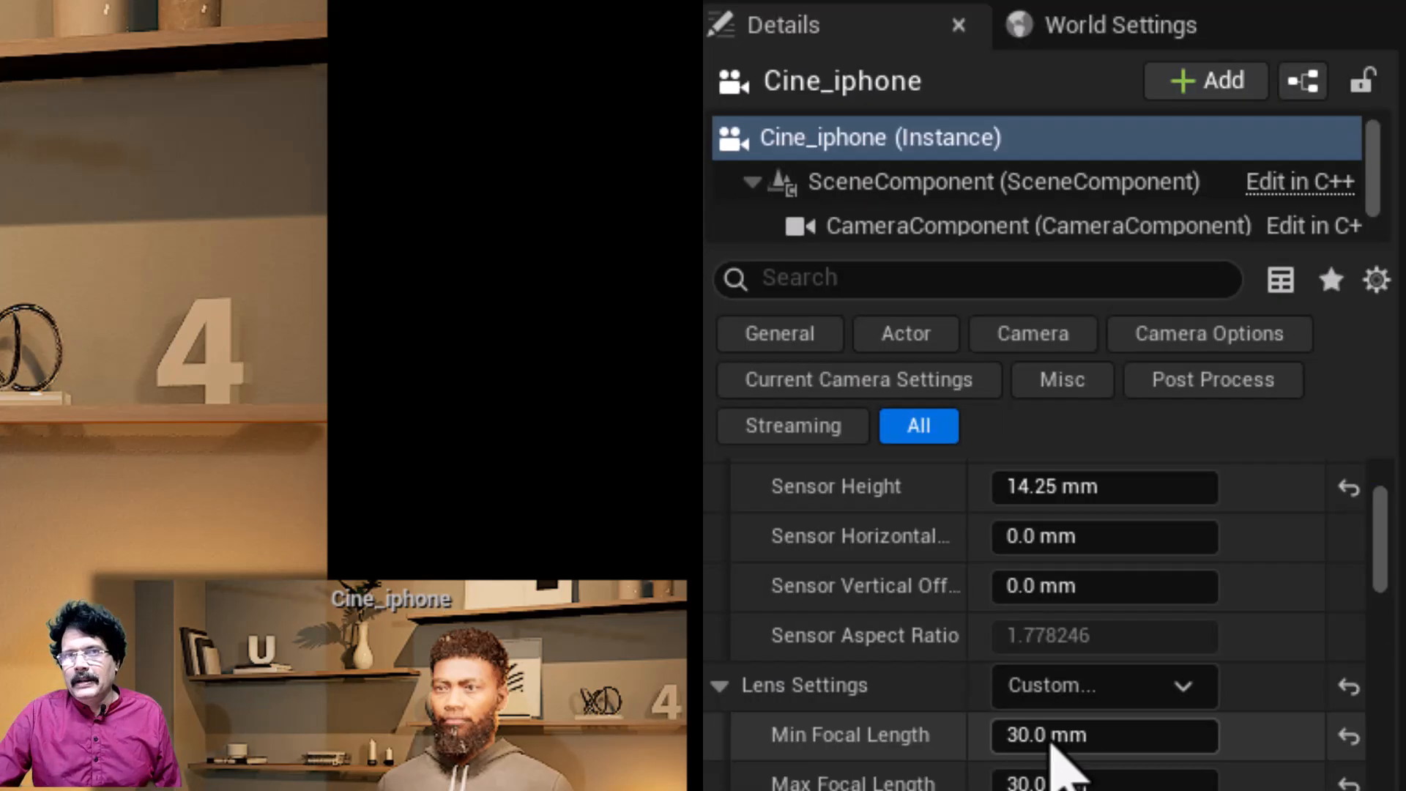
# Set Cine_iphone's filmback to a Sensor Width of 9.8 mm and a Sensor Height of 7.3 mm
pyautogui.scroll(2, 1052, 753)
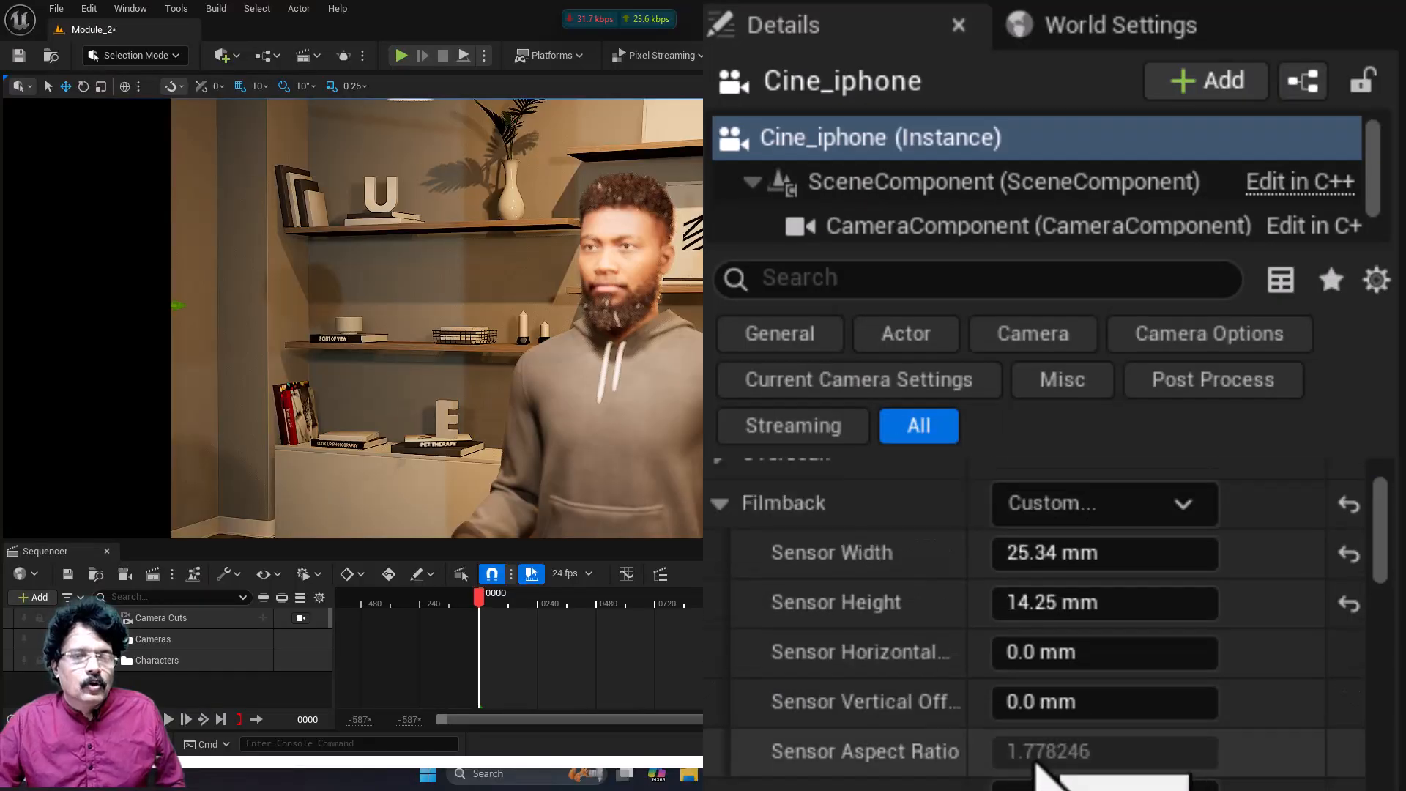
pyautogui.click(1091, 550)
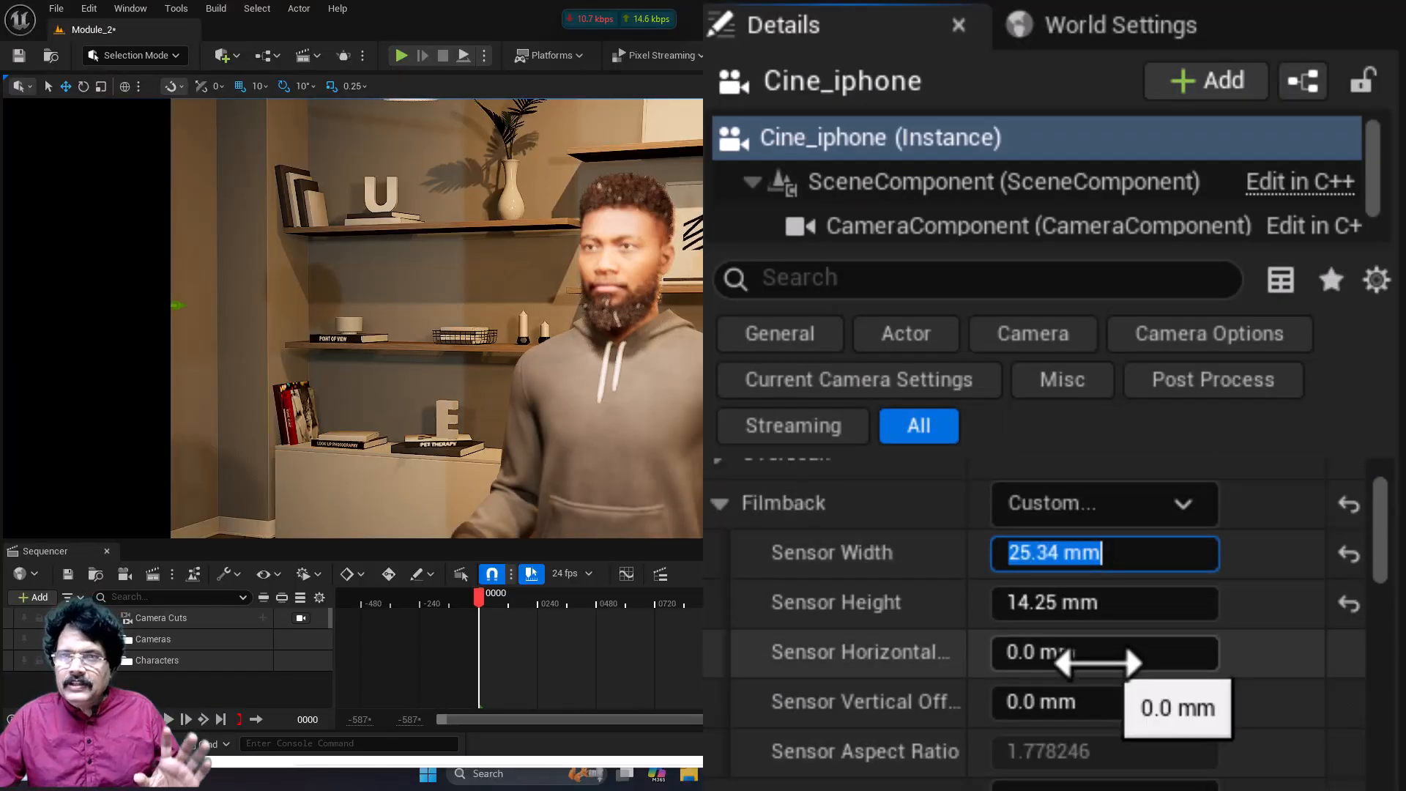
pyautogui.write('9.8')
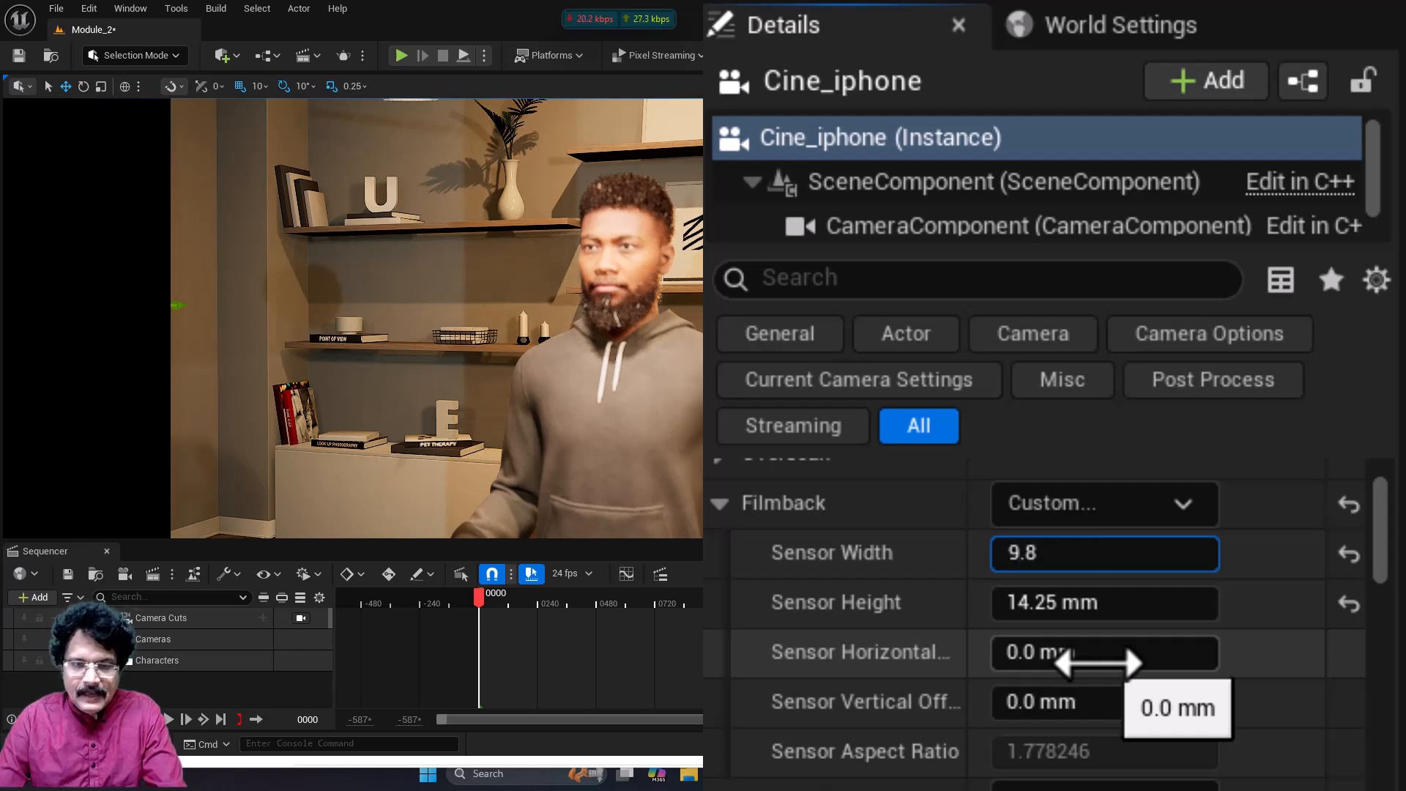
pyautogui.press('Return')
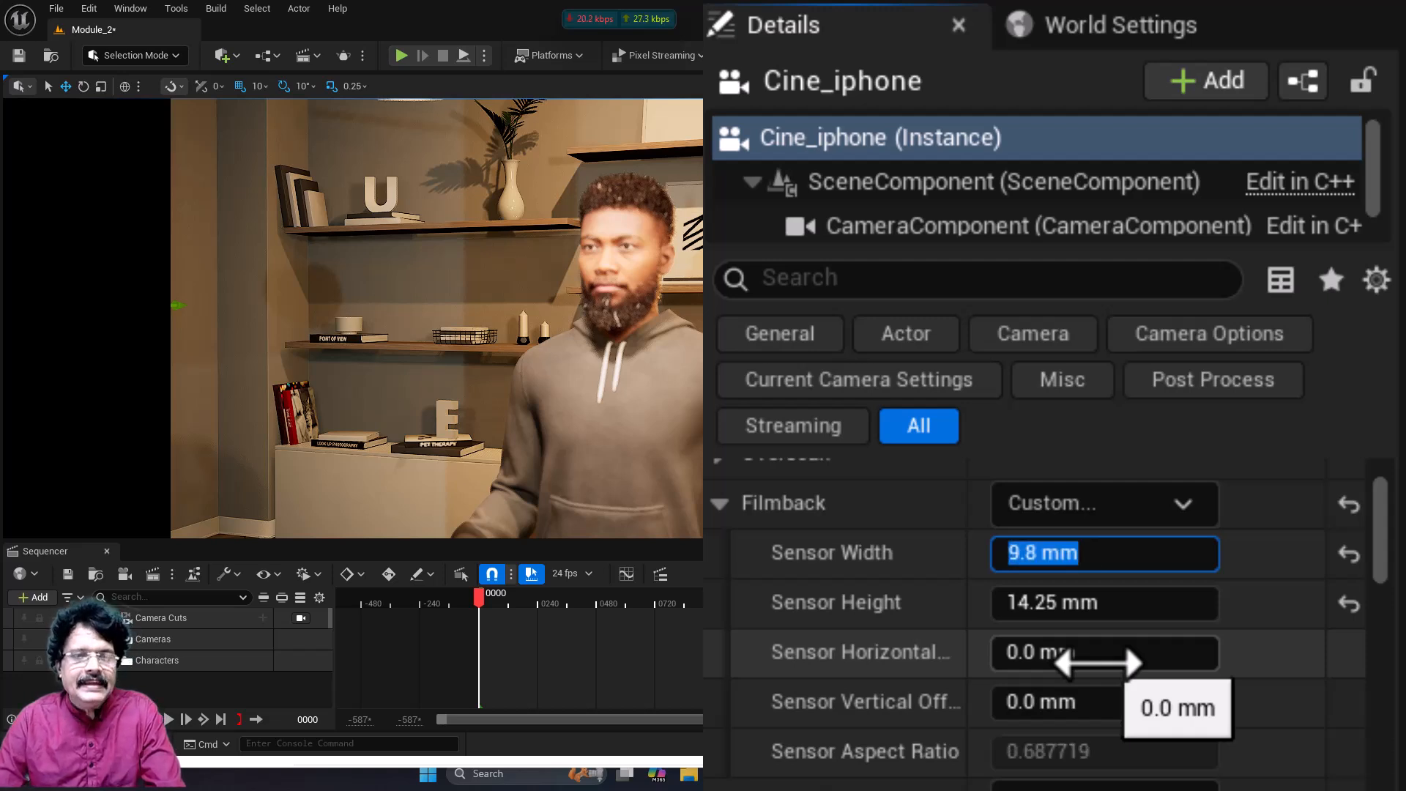
pyautogui.click(1098, 604)
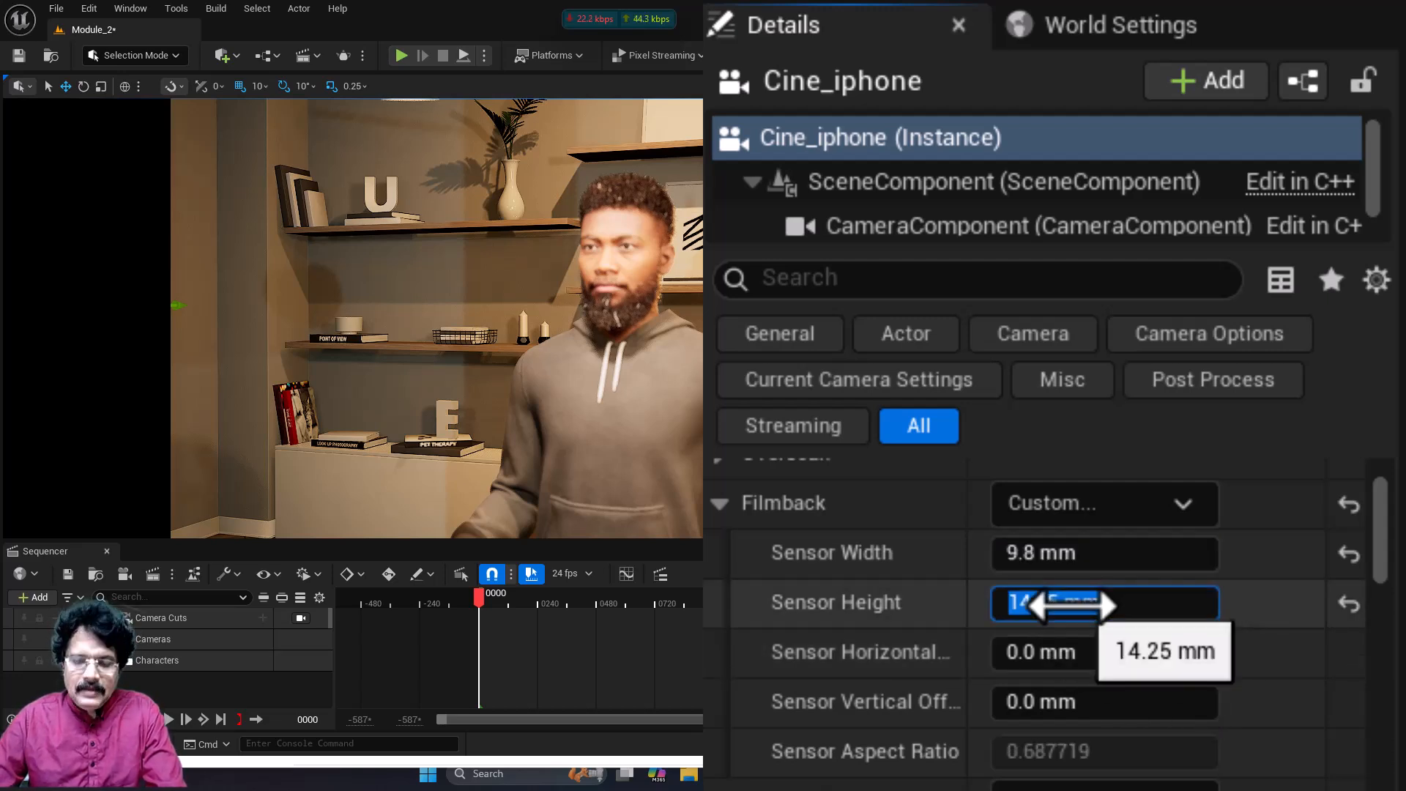
pyautogui.write('7')
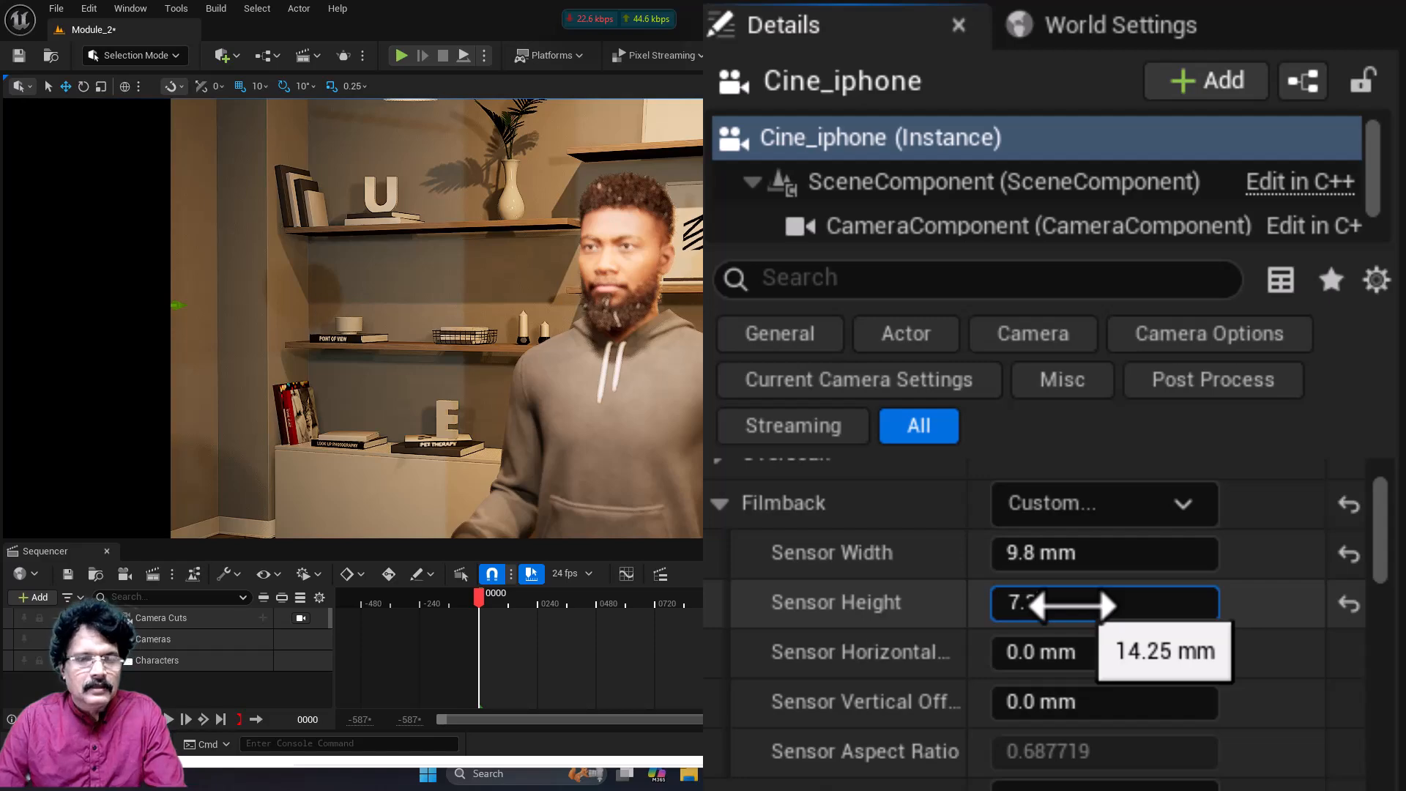
pyautogui.write('.3')
pyautogui.press('Return')
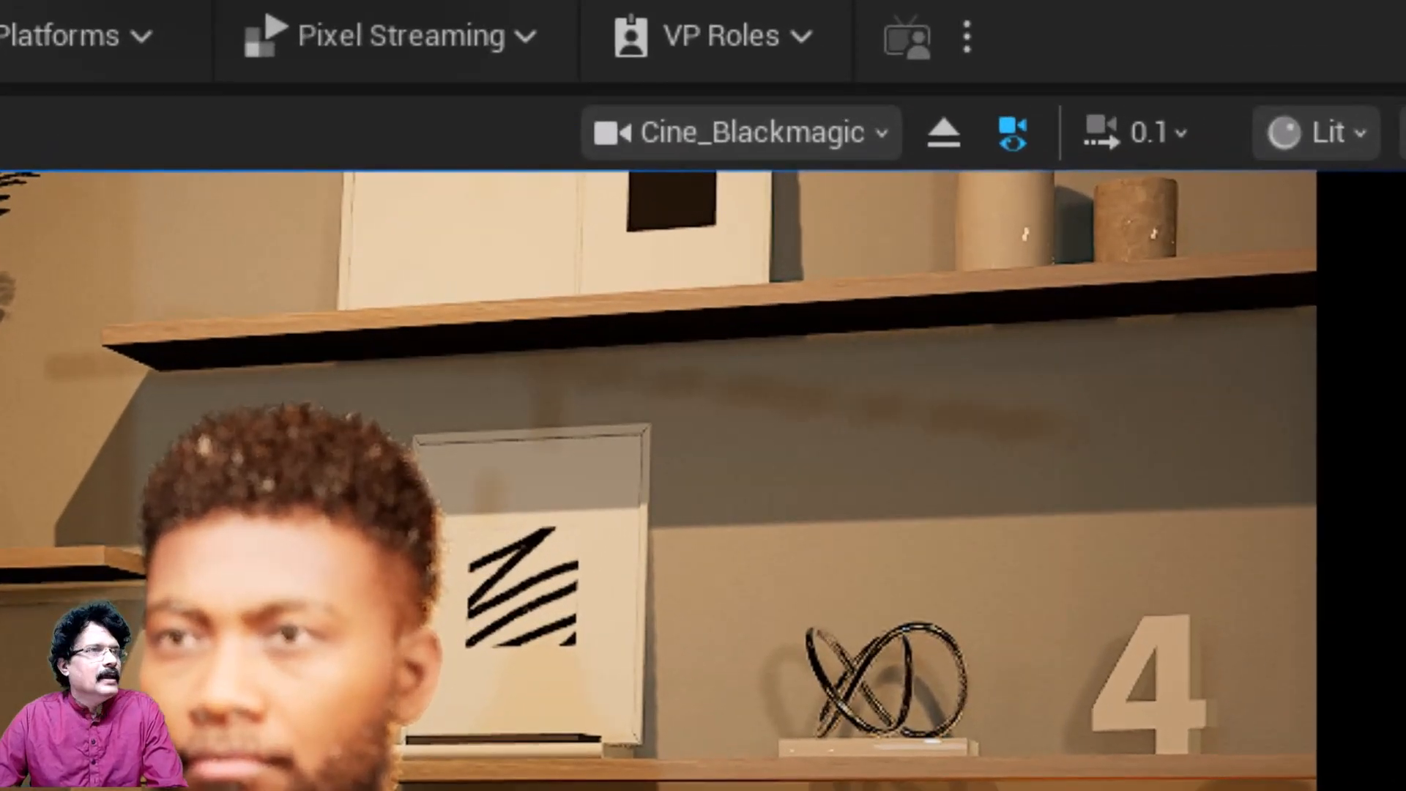
# Switch the viewport to the Cine_iphone camera and review its filmback and lens settings
pyautogui.click(842, 146)
pyautogui.click(856, 509)
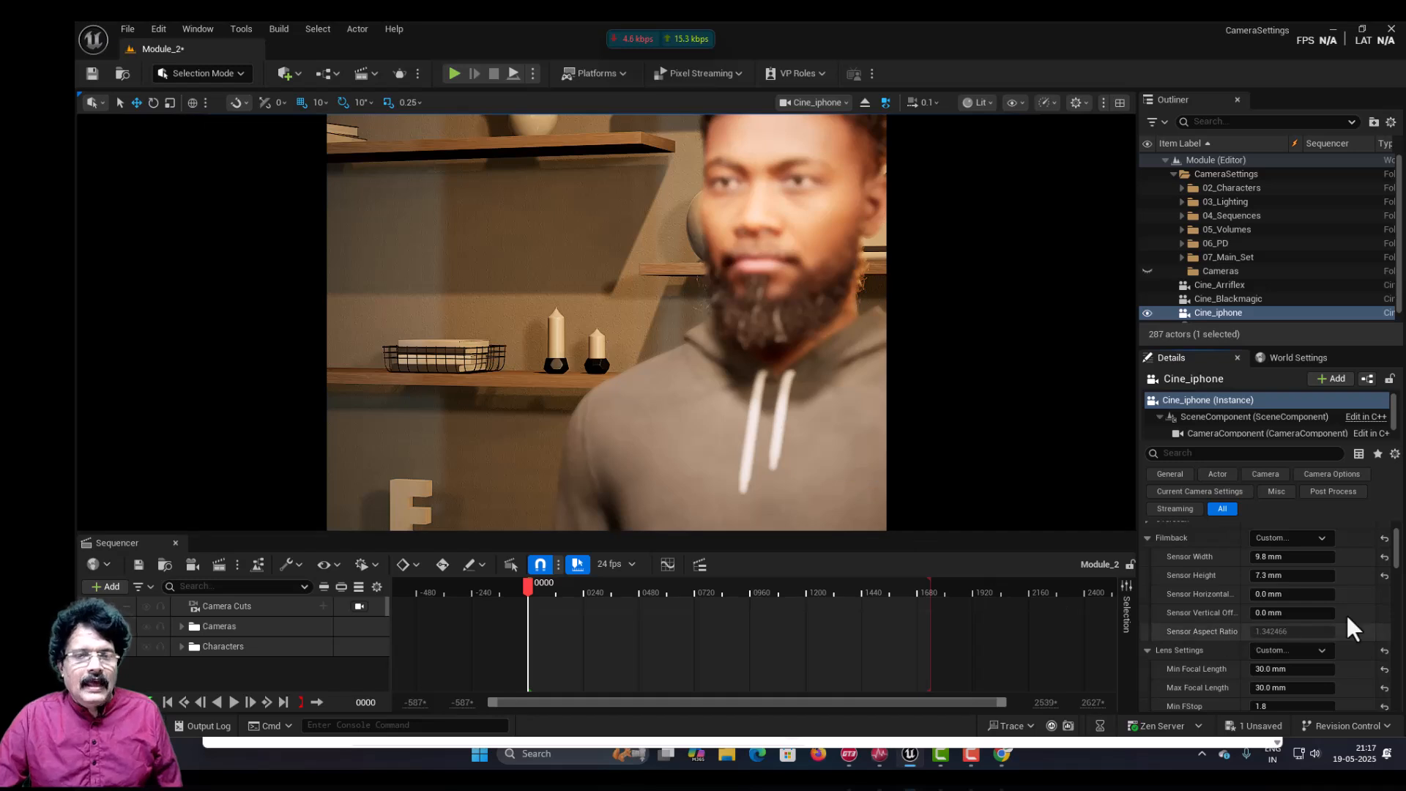
pyautogui.moveTo(1393, 556); pyautogui.dragTo(1400, 581)
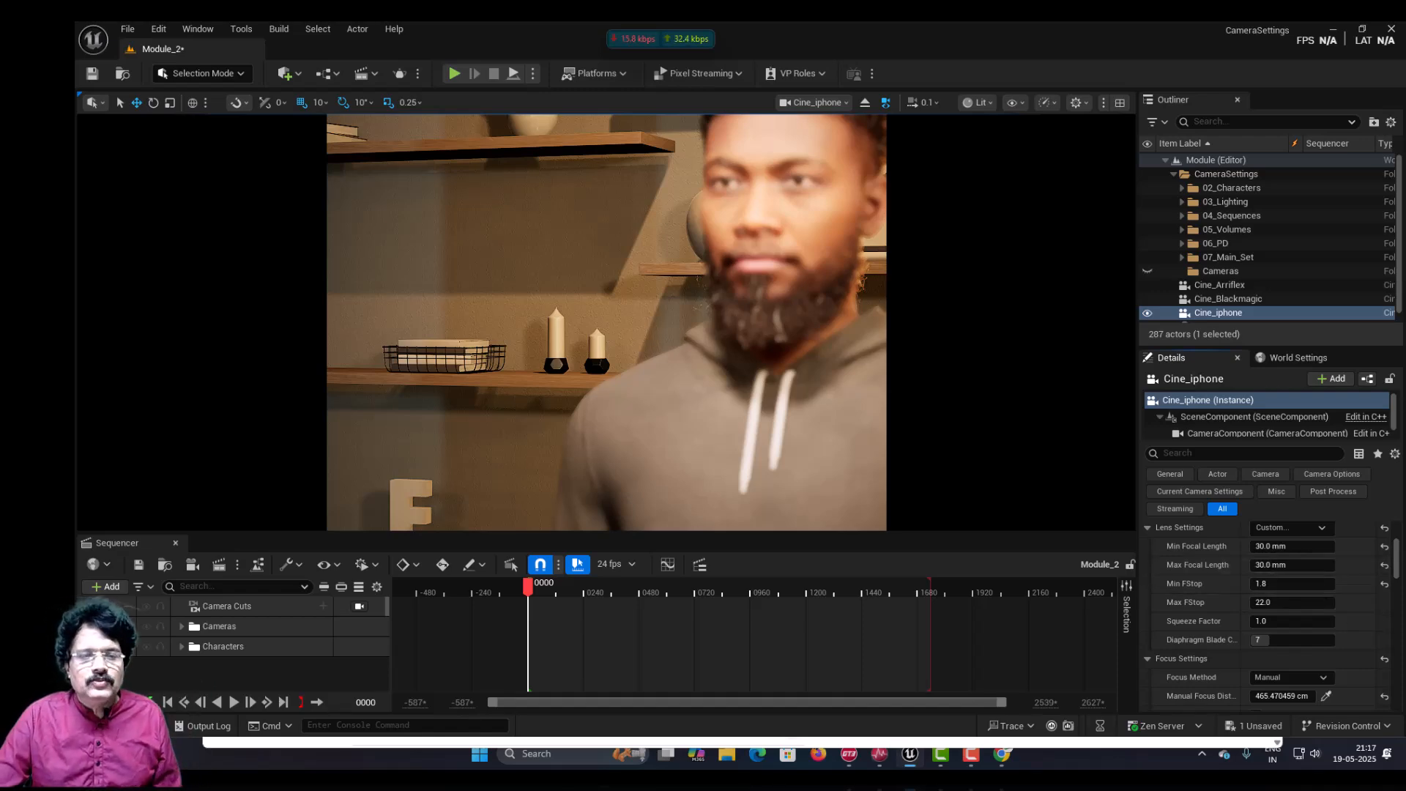
pyautogui.moveTo(1397, 563); pyautogui.dragTo(1398, 551)
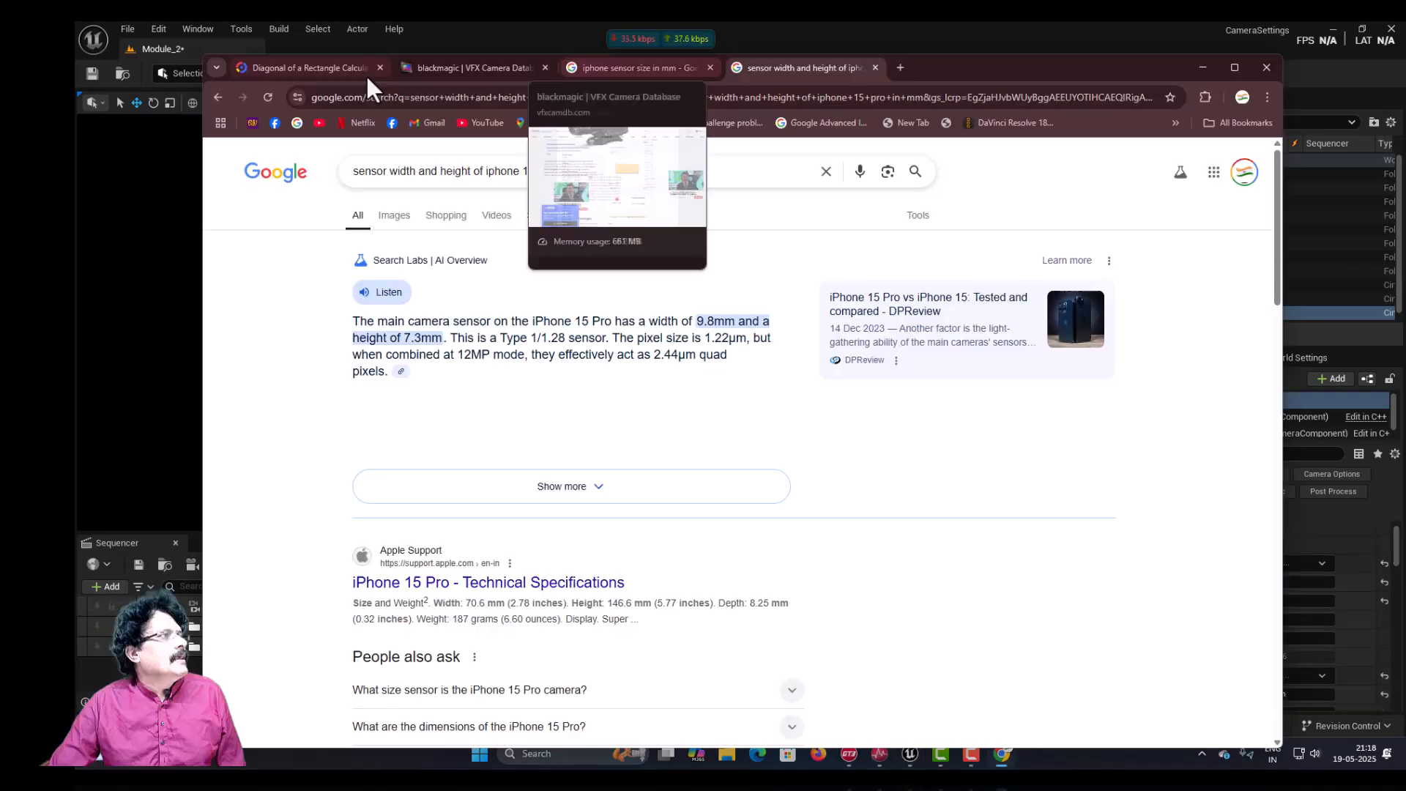
# Compute the iPhone sensor's diagonal in the online rectangle calculator using a longer side of 9.8 and a shorter side of 7.3
pyautogui.click(318, 72)
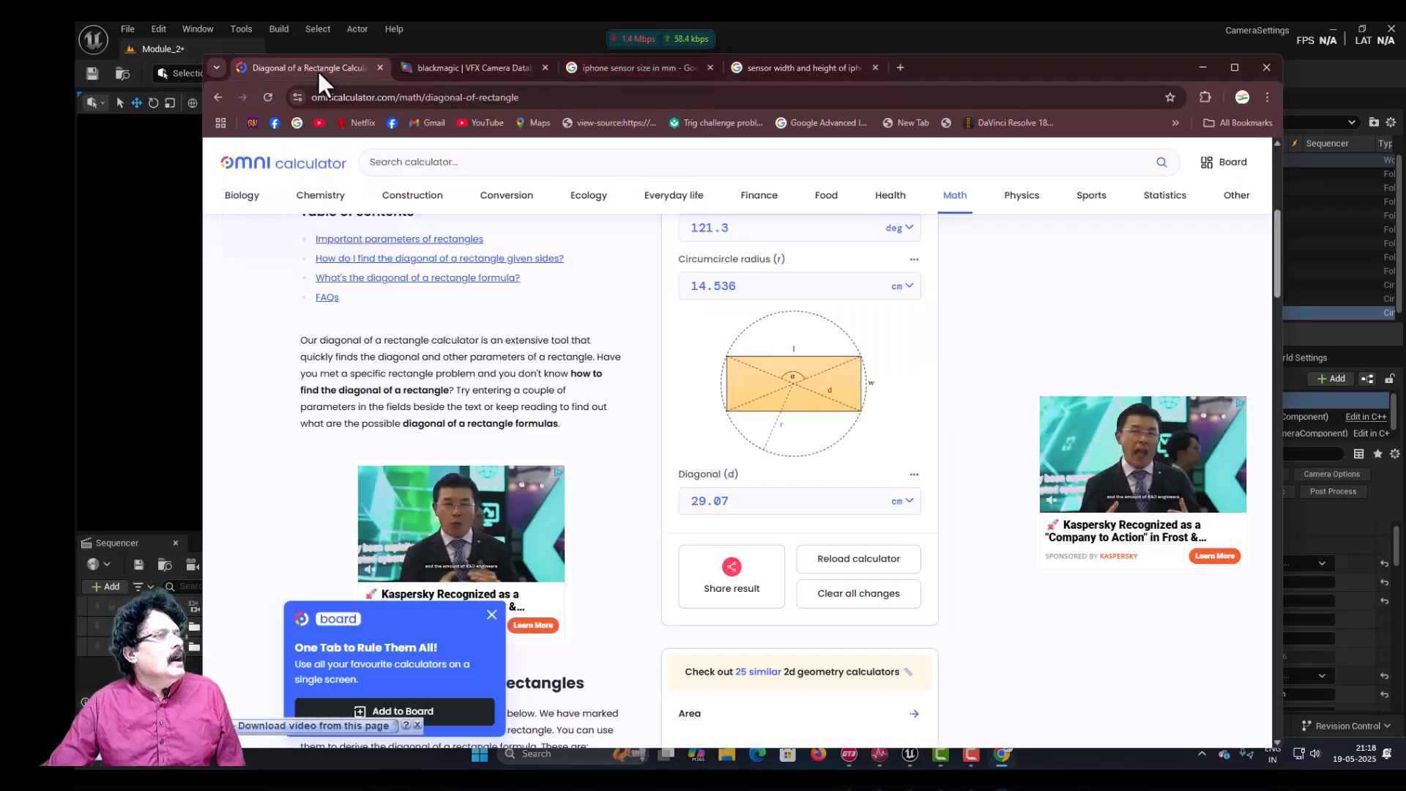
pyautogui.scroll(5, 727, 311)
pyautogui.doubleClick(715, 406)
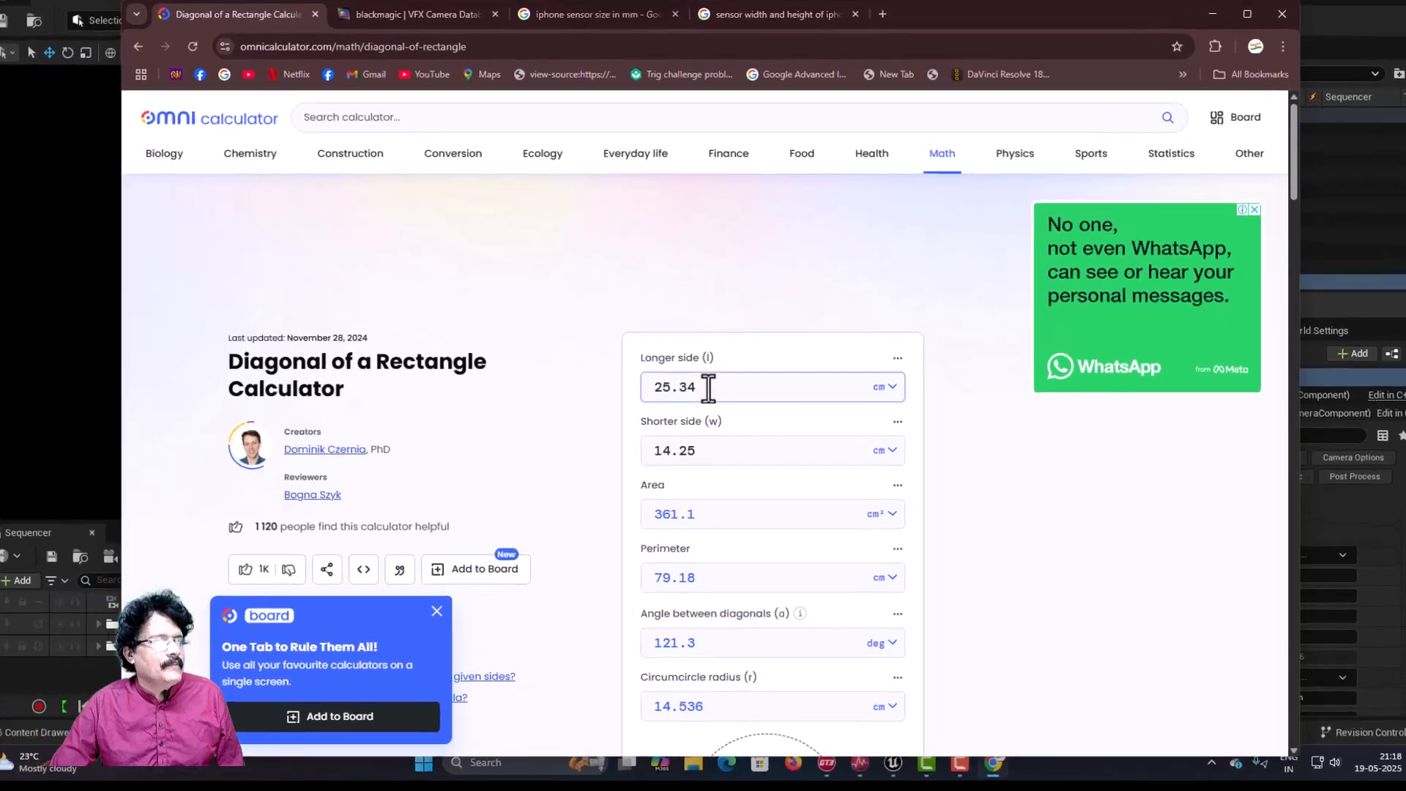
pyautogui.write('9.8')
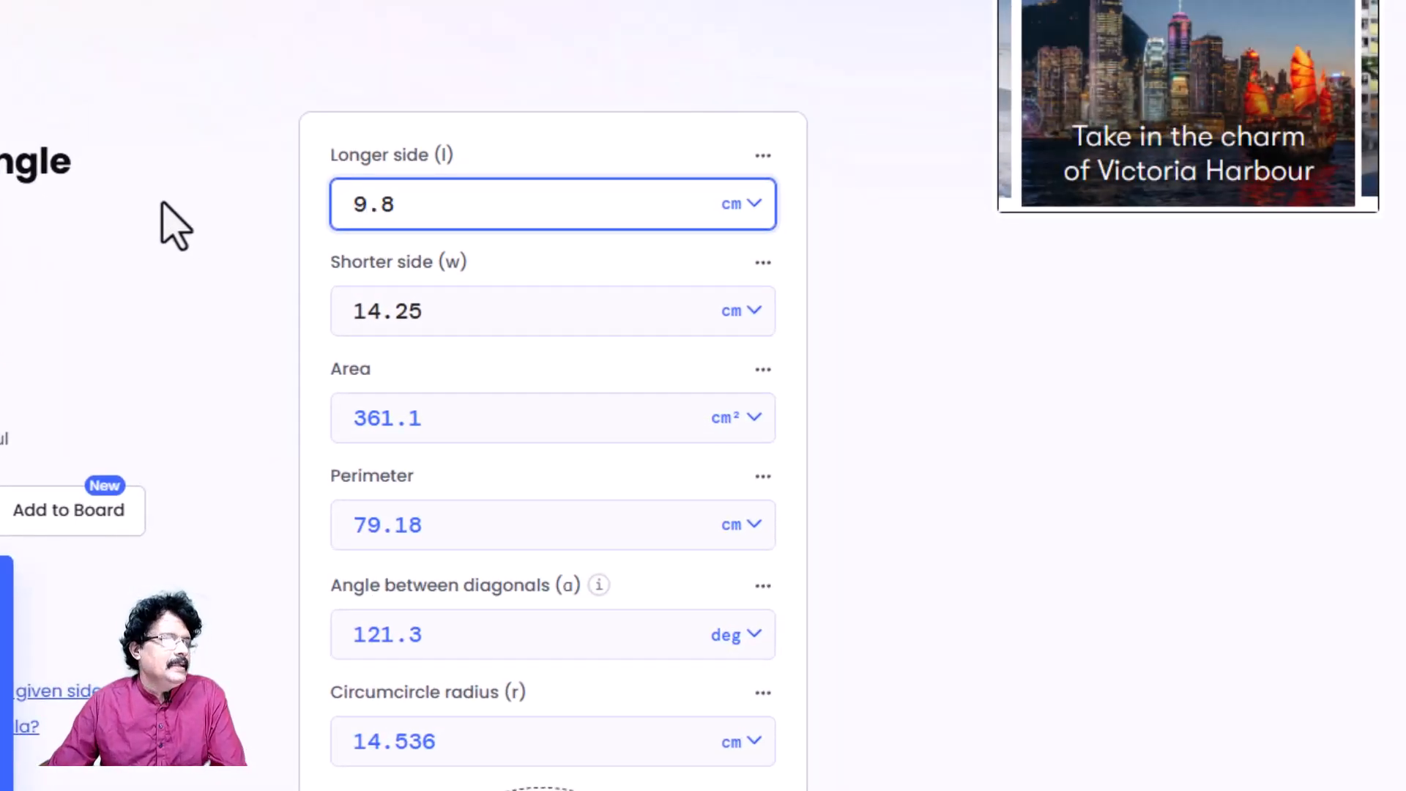
pyautogui.moveTo(448, 356); pyautogui.dragTo(129, 367)
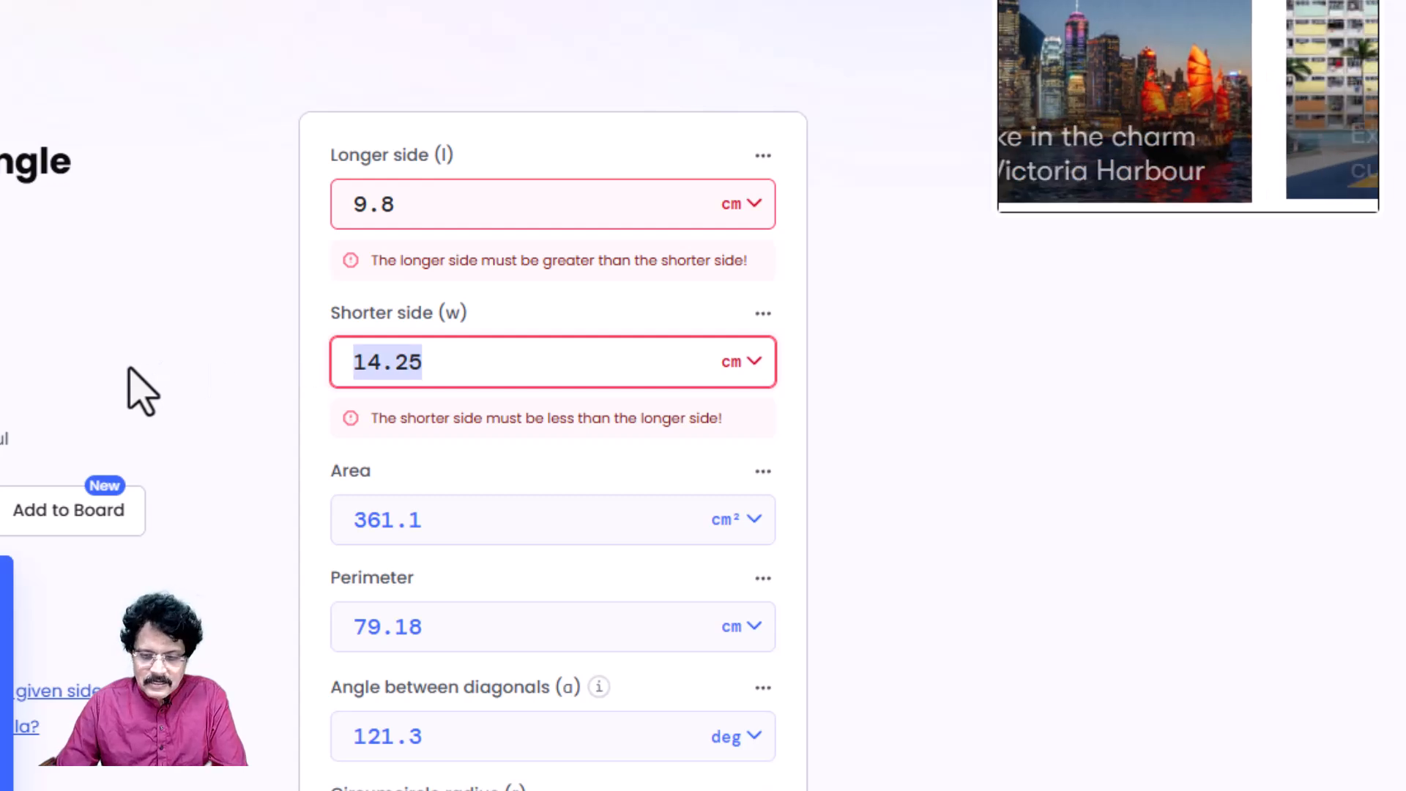
pyautogui.write('7.3')
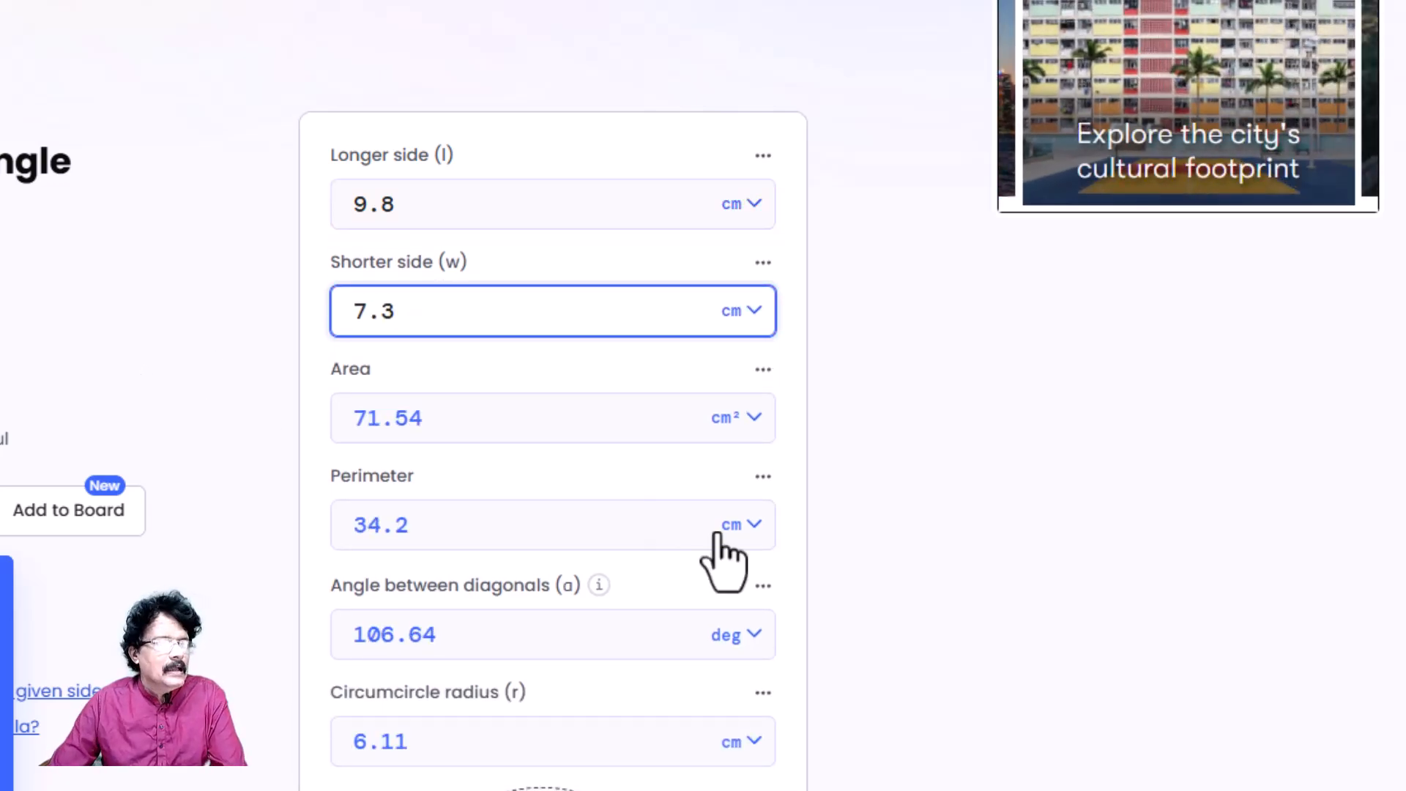
pyautogui.scroll(-10, 1044, 496)
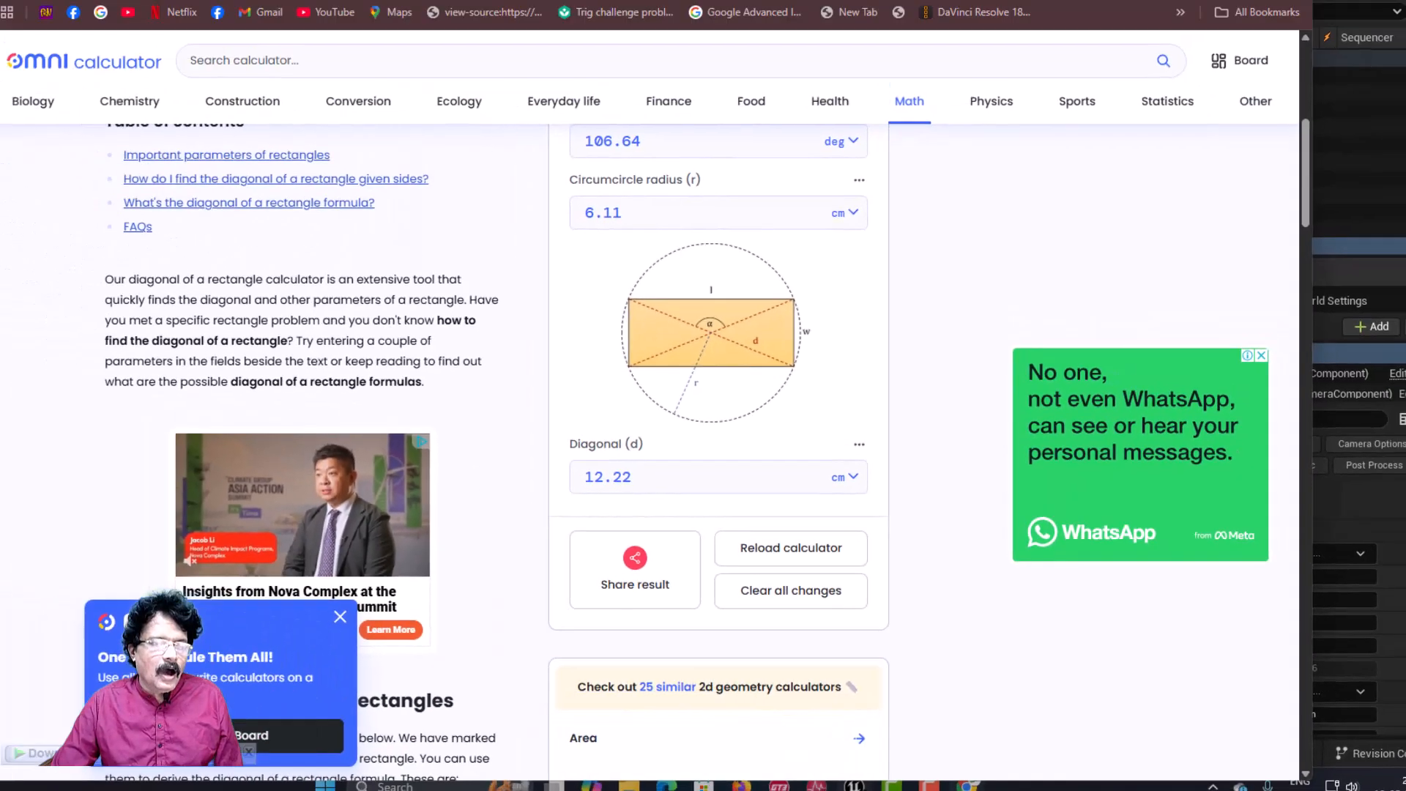
# Switch back to Unreal Engine and set Cine_iphone's Min Focal Length to 13 mm
pyautogui.click(884, 774)
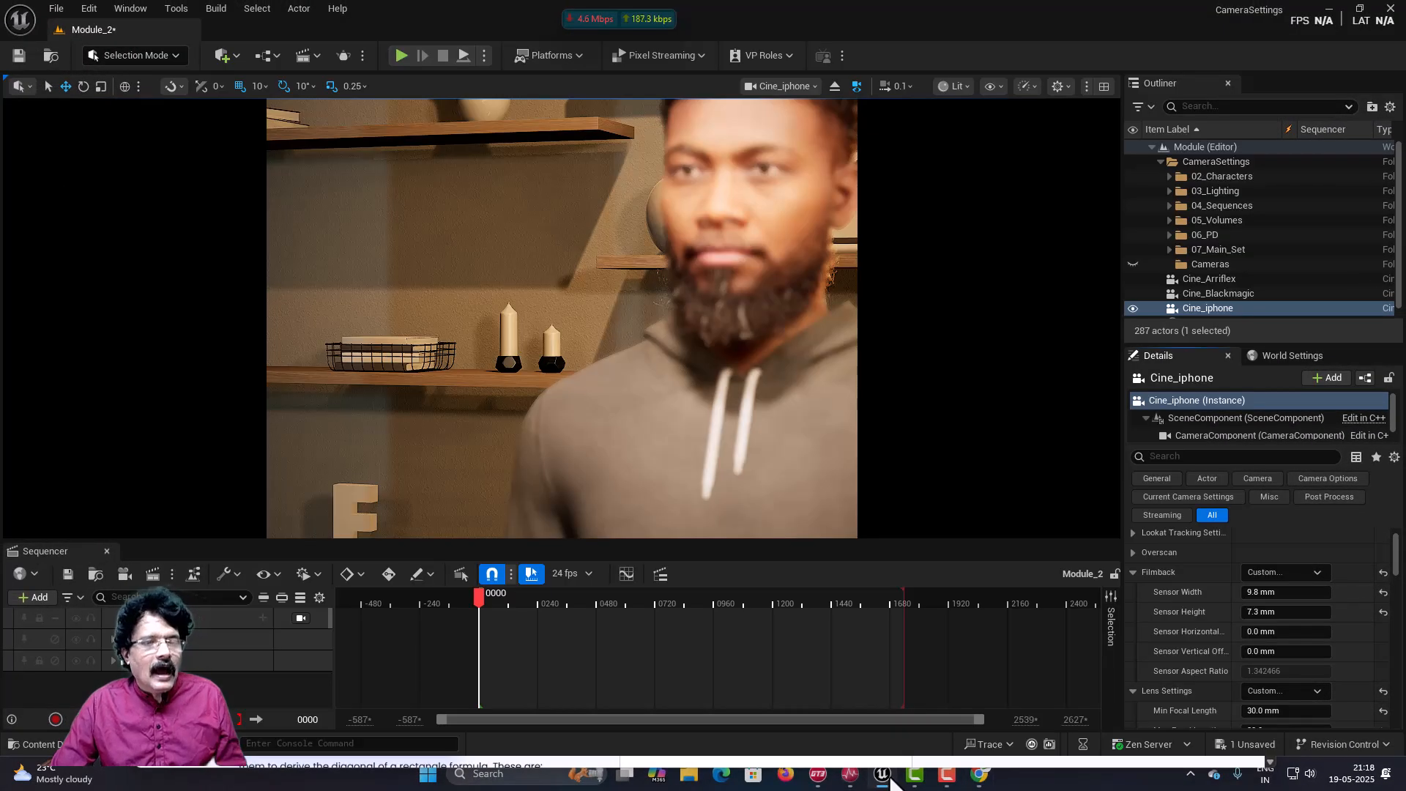
pyautogui.scroll(-1, 1349, 683)
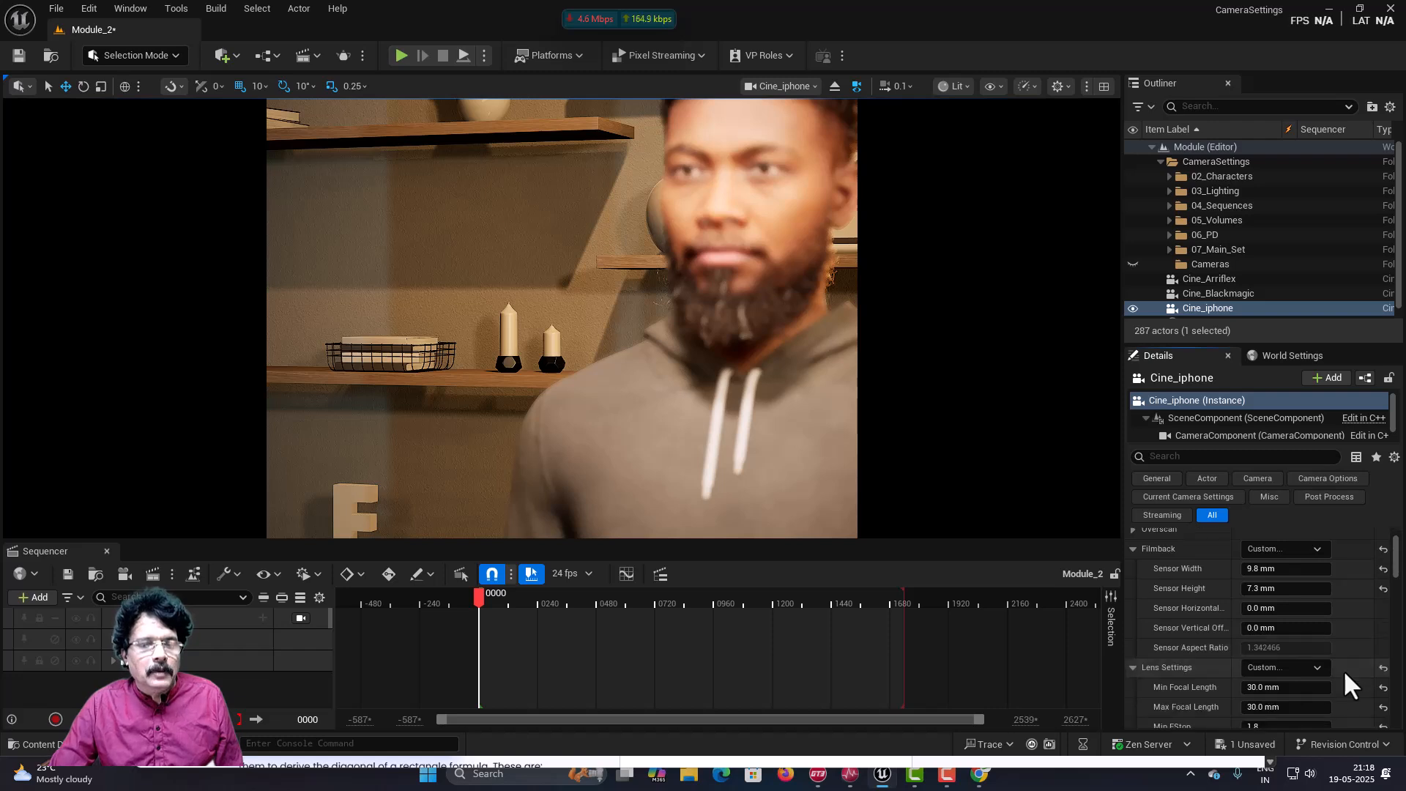
pyautogui.click(1264, 691)
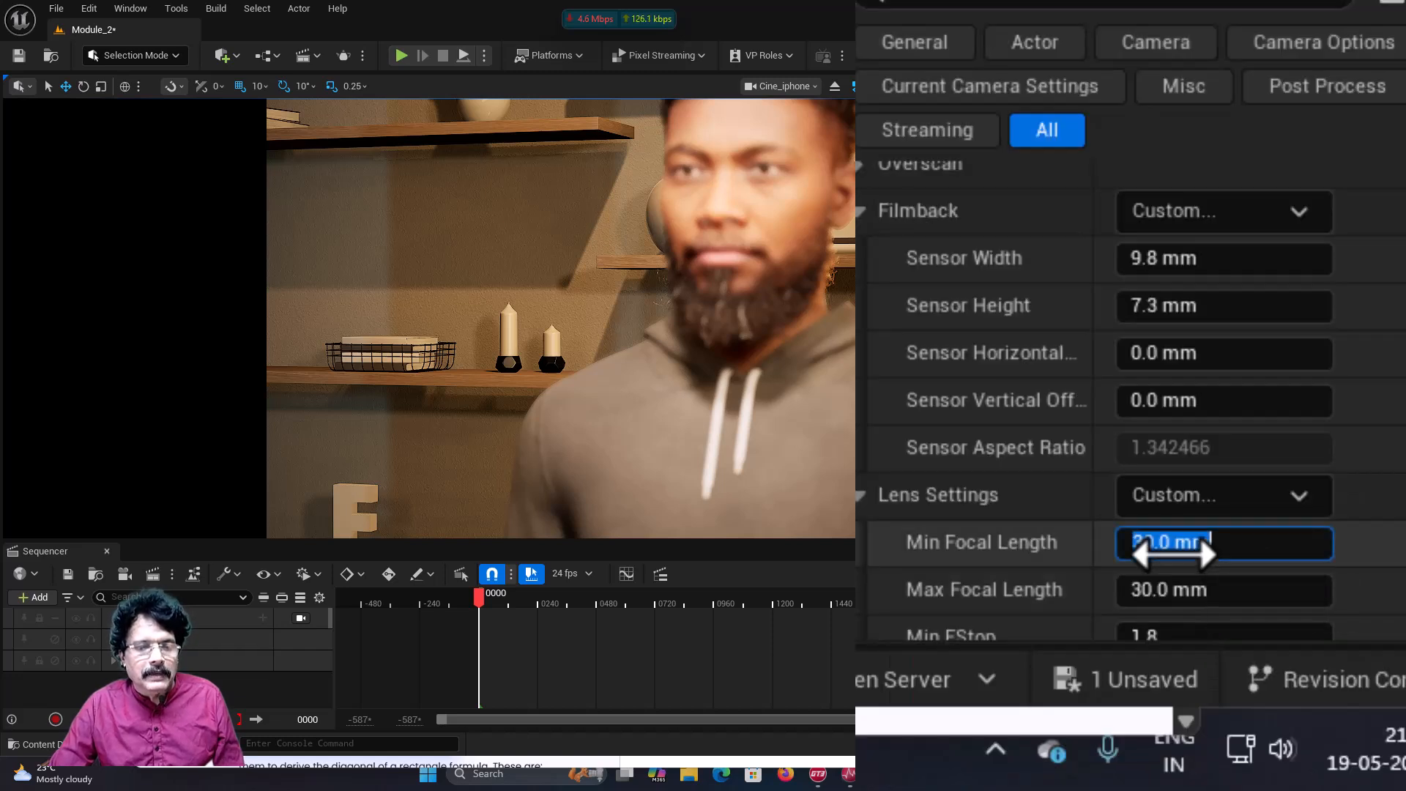
pyautogui.write('1')
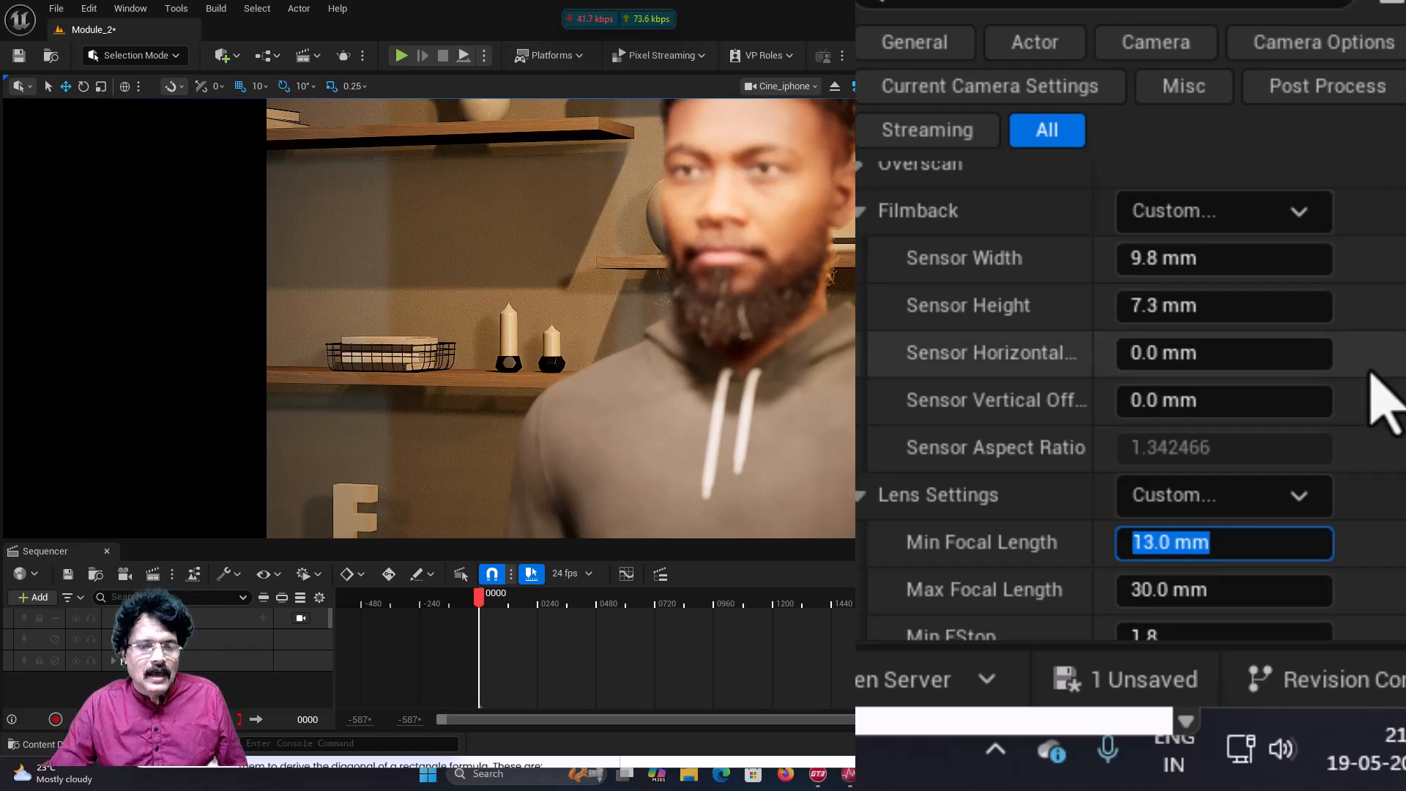
# Focus Cine_iphone on the man's face by reducing its Manual Focus Distance to about 162 cm
pyautogui.scroll(-2, 1381, 402)
pyautogui.scroll(-1, 1386, 402)
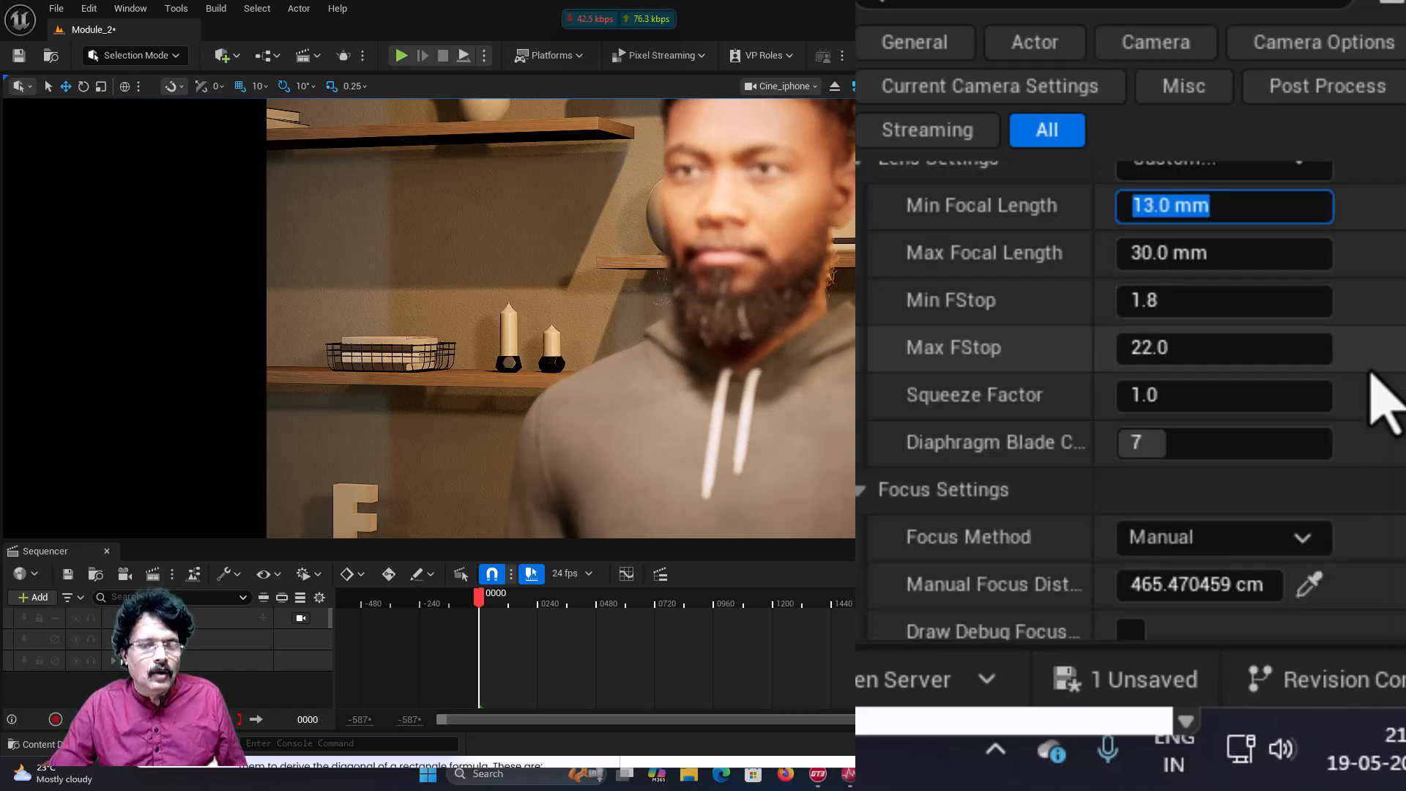
pyautogui.scroll(-1, 1369, 373)
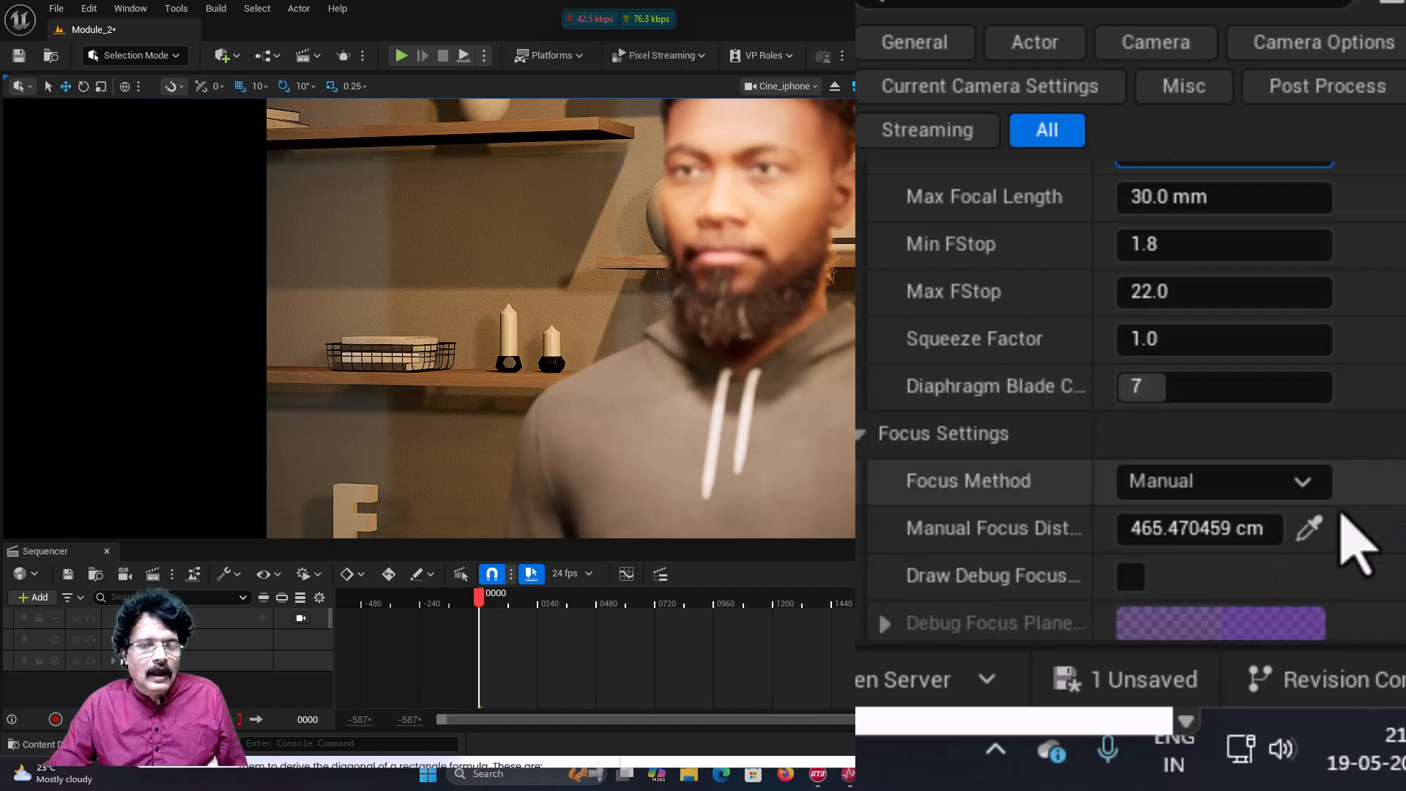
pyautogui.click(1308, 531)
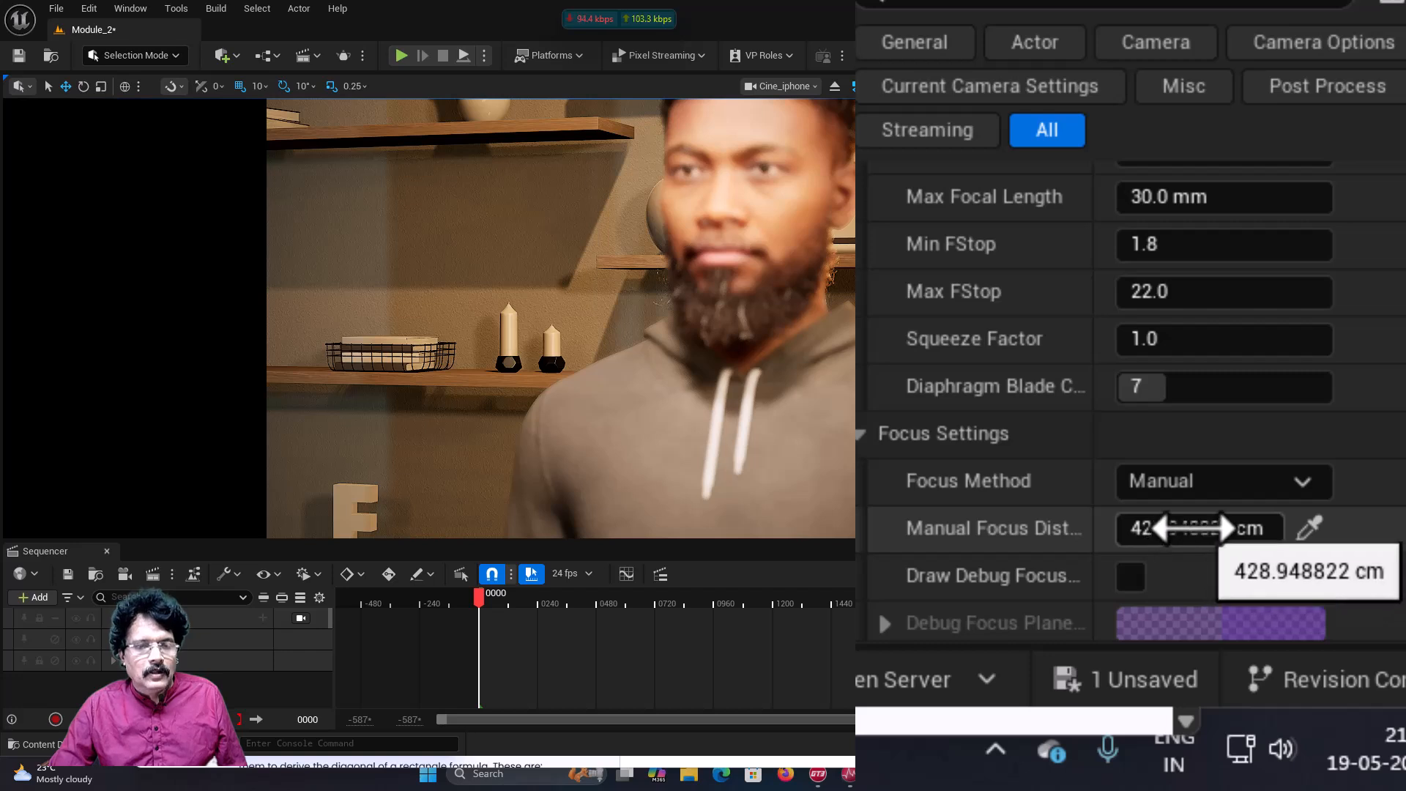
pyautogui.moveTo(1186, 528); pyautogui.dragTo(1123, 527)
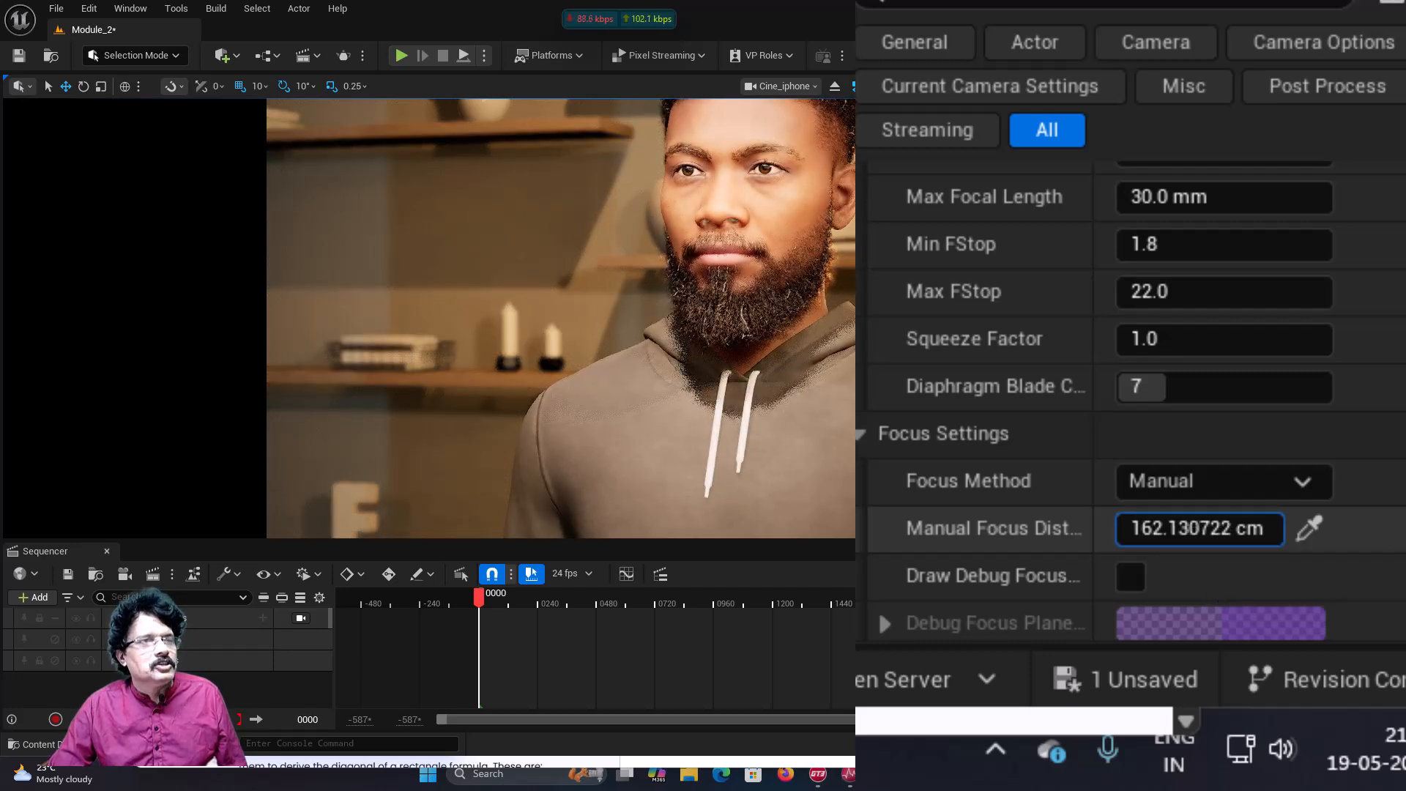
pyautogui.moveTo(1125, 527)
pyautogui.mouseDown()
pyautogui.moveTo(1110, 527)
pyautogui.moveTo(1126, 527)
pyautogui.mouseUp()
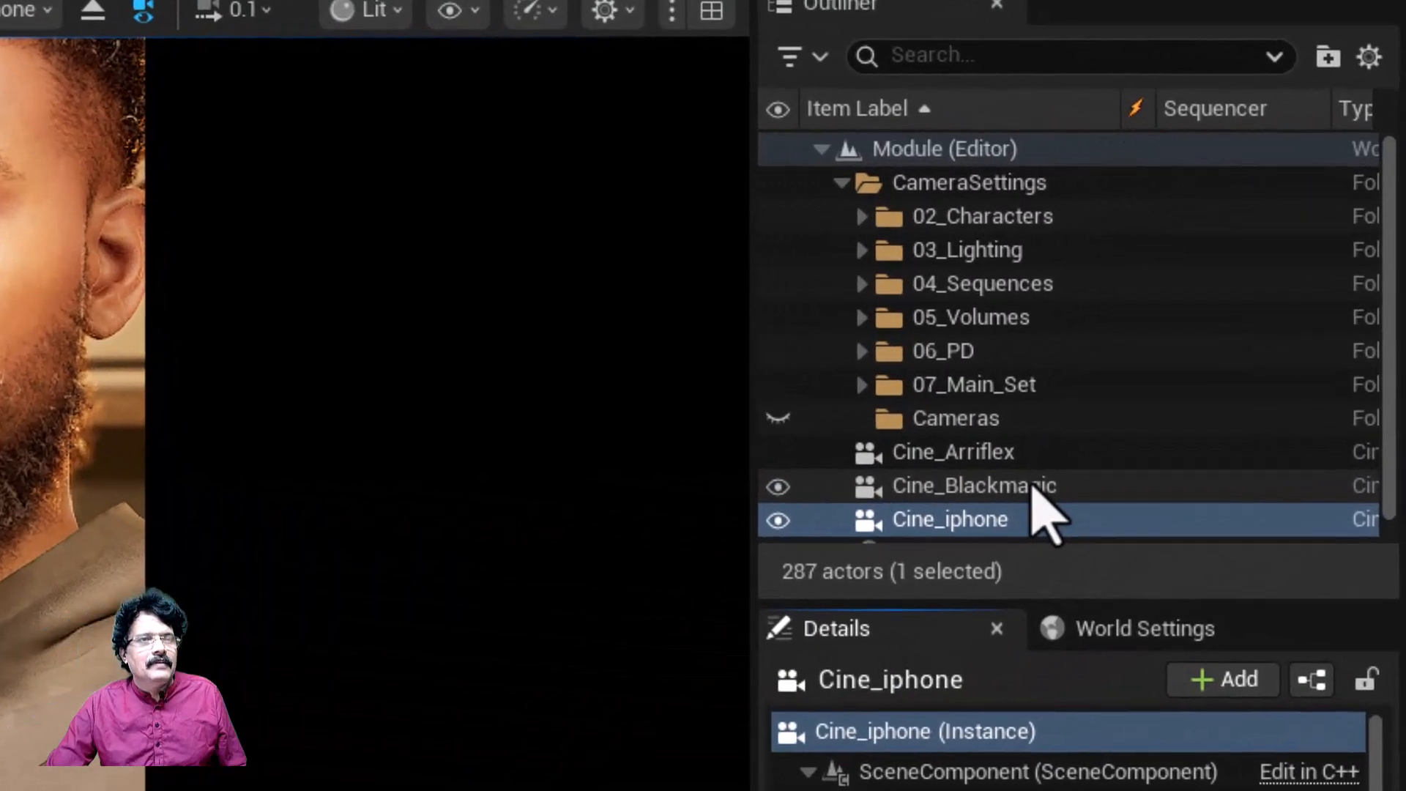
# Switch the viewport to Cine_Blackmagic and focus it on the man with Manual Focus Distance, enabling Draw Debug Focus Plane to fine-tune it
pyautogui.click(1185, 346)
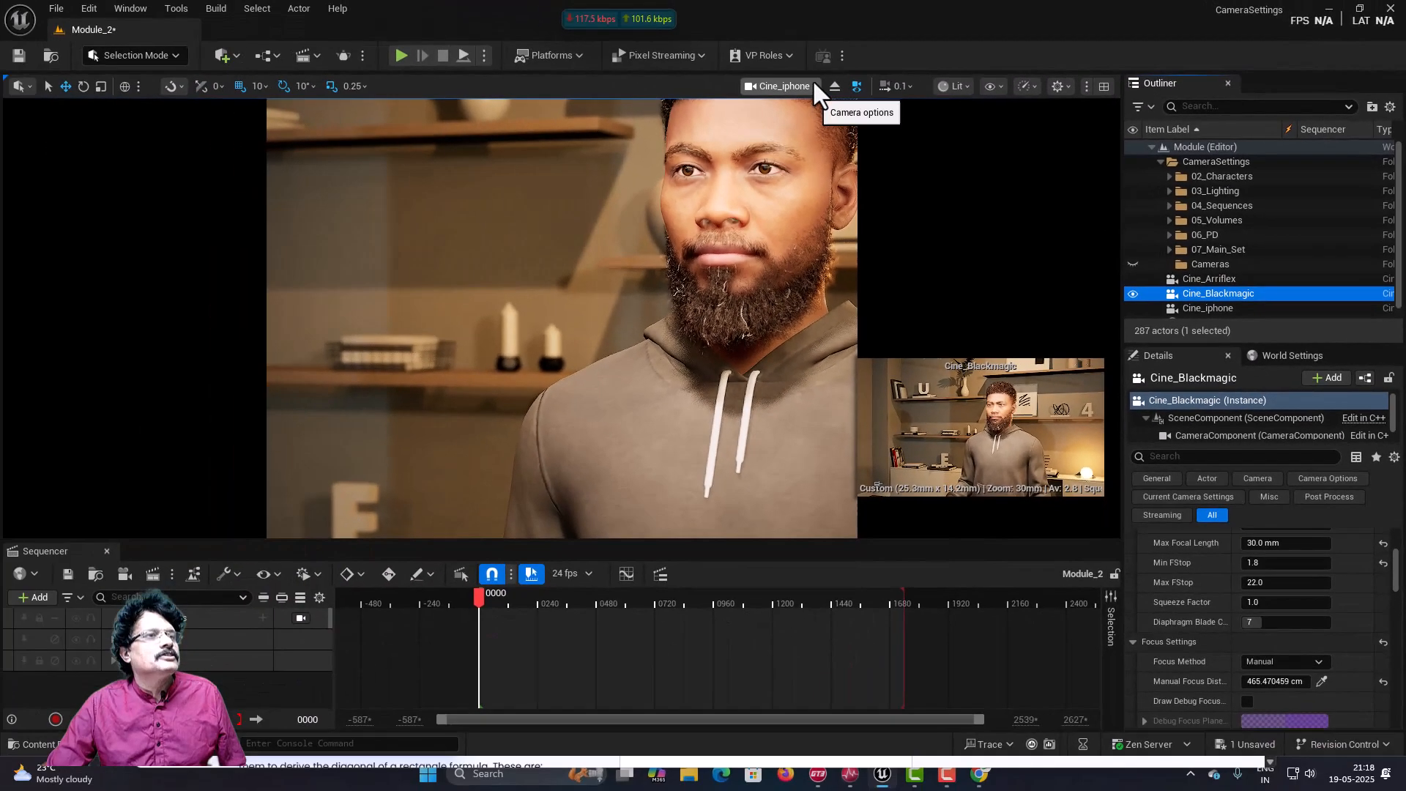
pyautogui.click(811, 82)
pyautogui.click(806, 191)
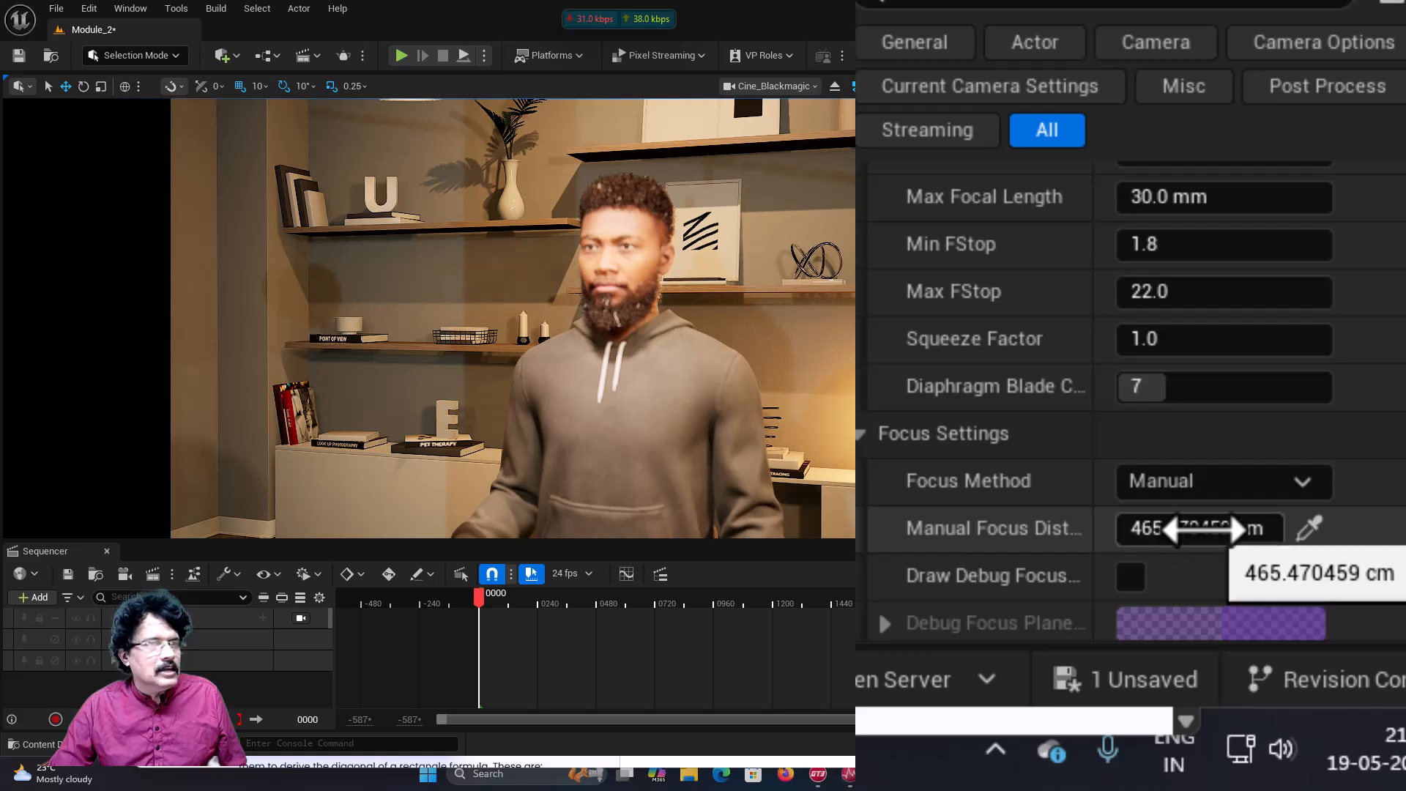
pyautogui.moveTo(1198, 527); pyautogui.dragTo(1172, 527)
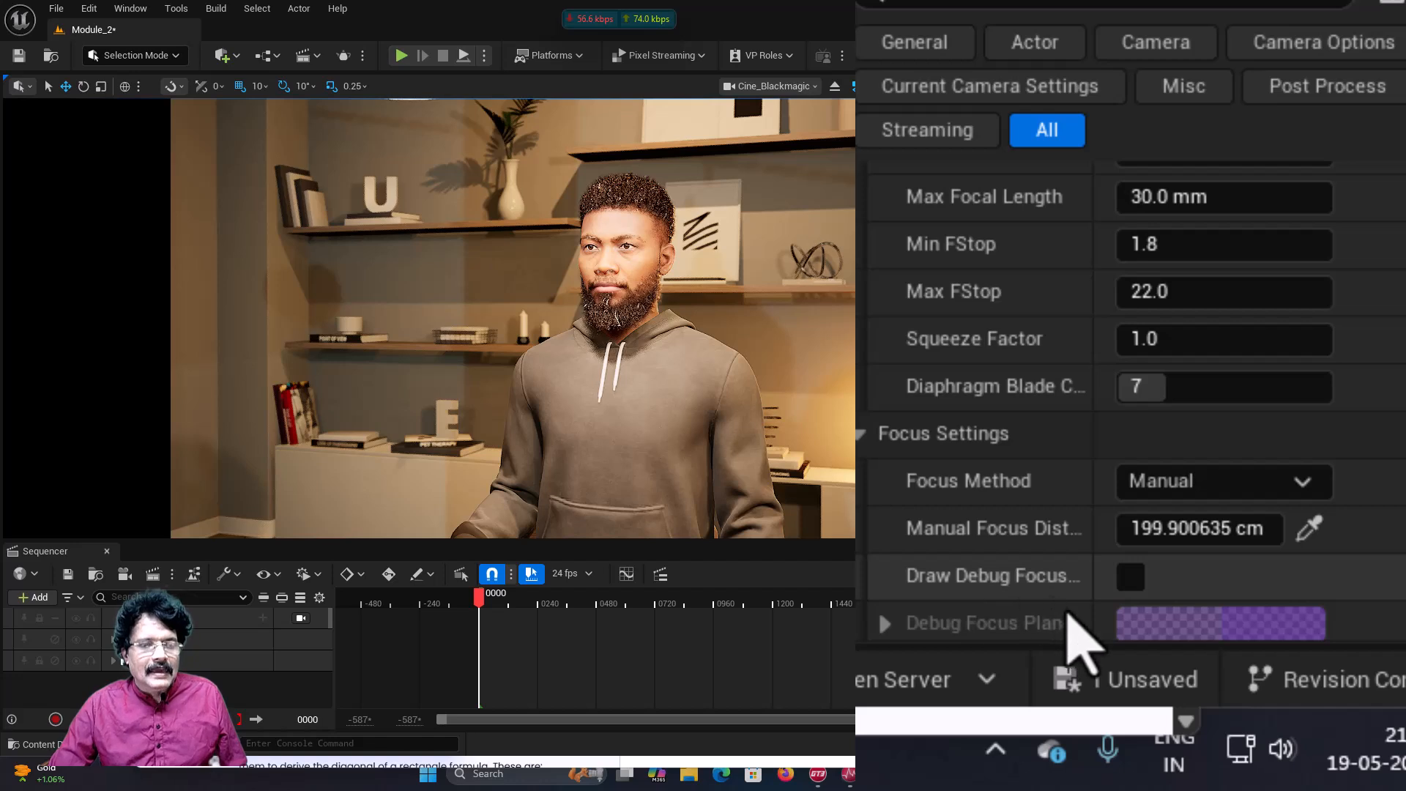
pyautogui.click(1132, 578)
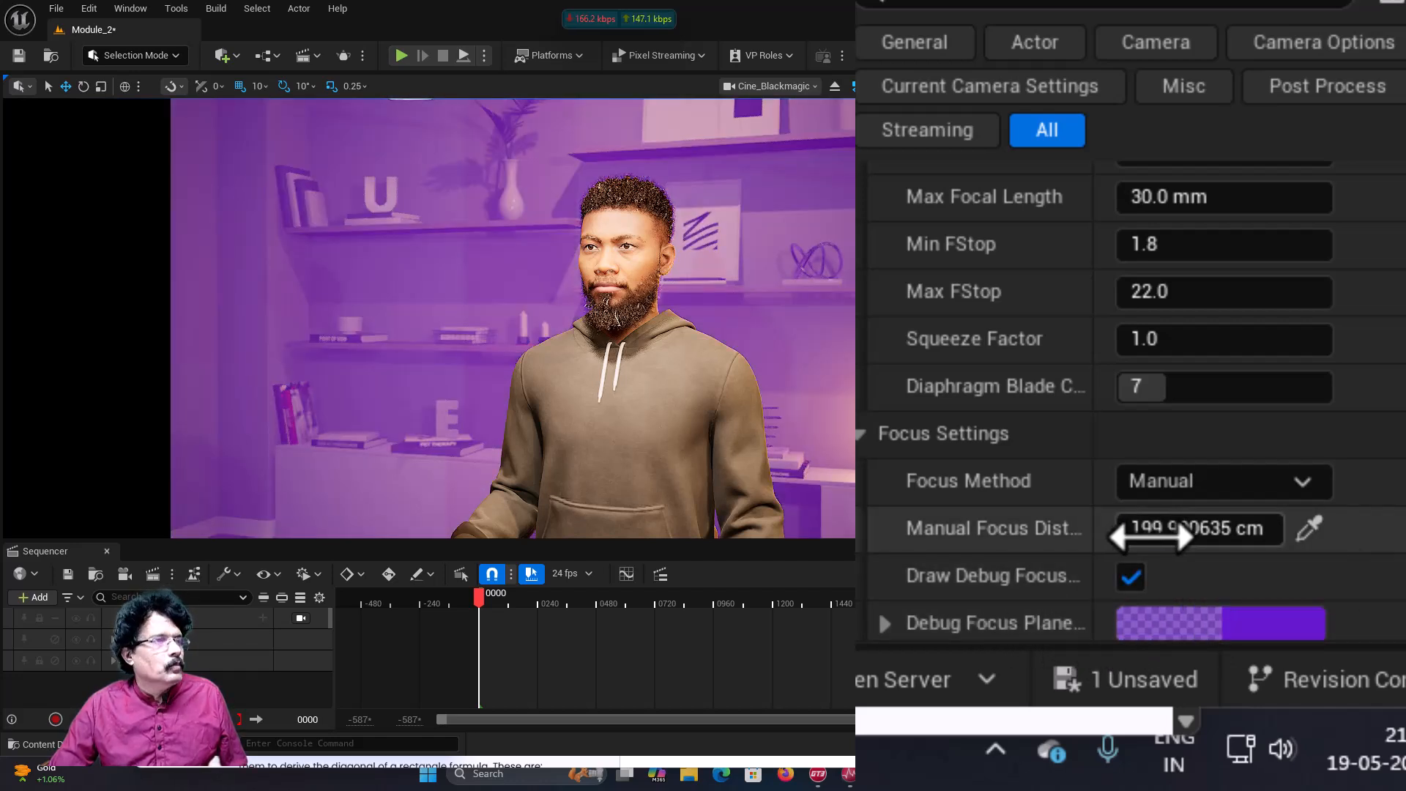
pyautogui.moveTo(1201, 529); pyautogui.dragTo(1150, 529)
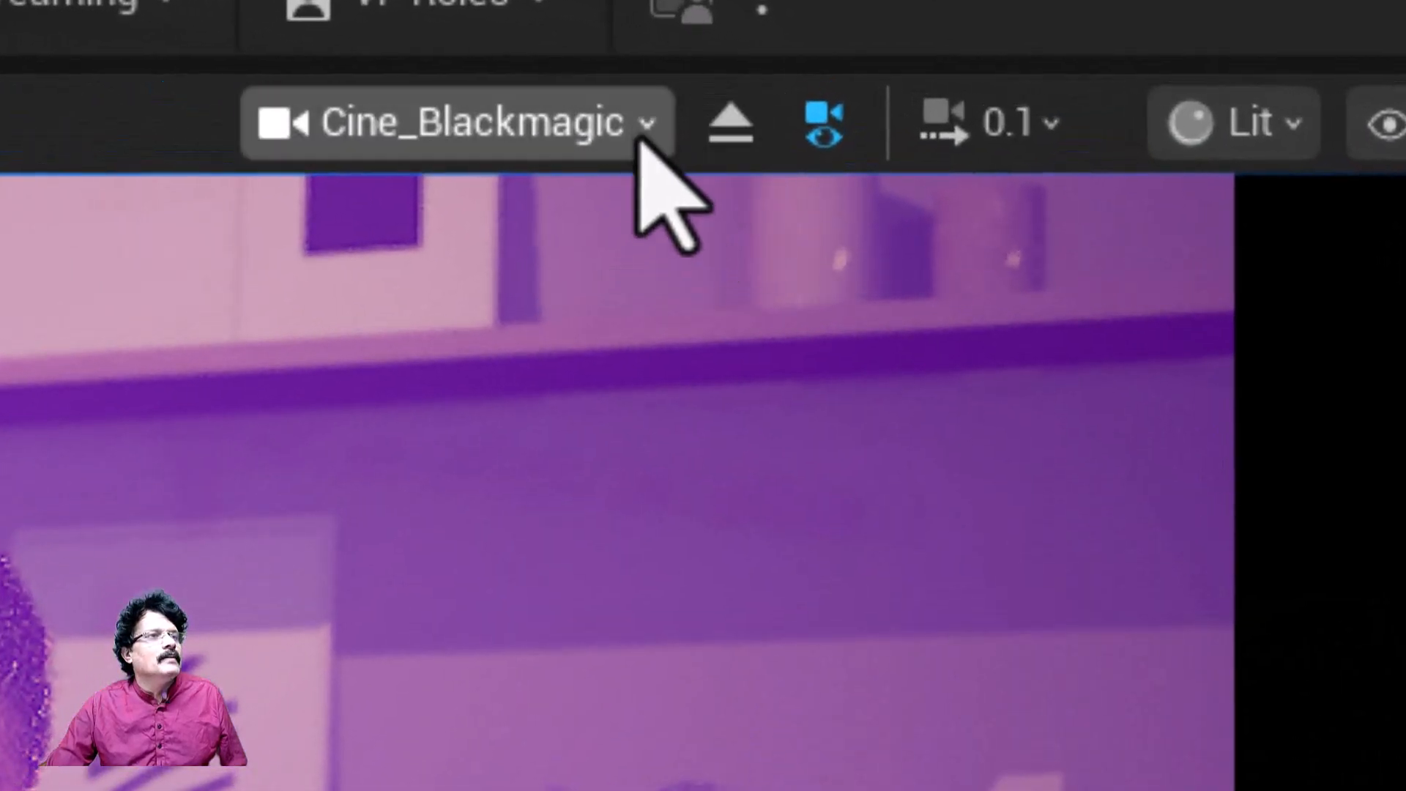
# Switch the viewport to Cine_Arriflex and set its Manual Focus Distance to about 187 cm on the man, using the debug focus plane
pyautogui.click(813, 87)
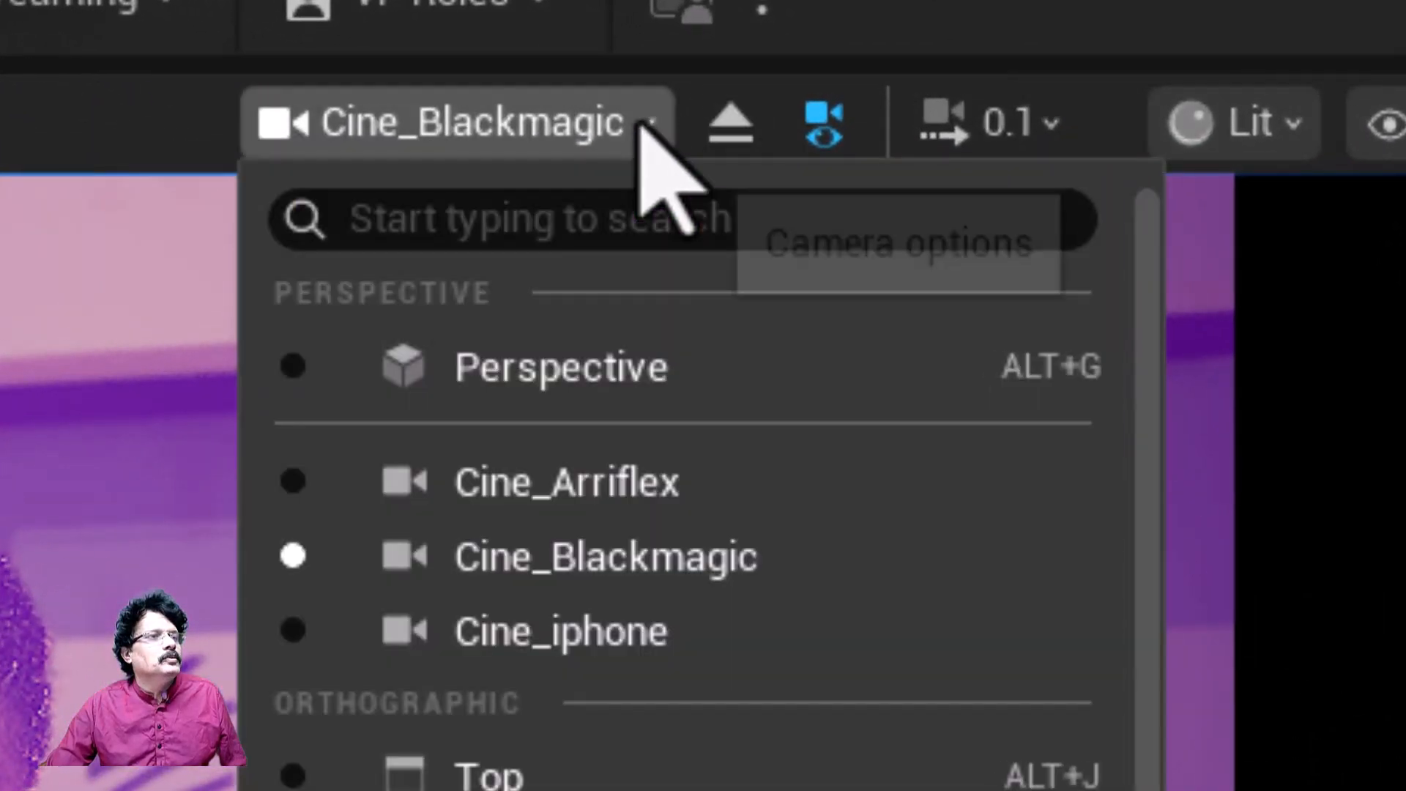
pyautogui.click(594, 483)
pyautogui.click(1217, 282)
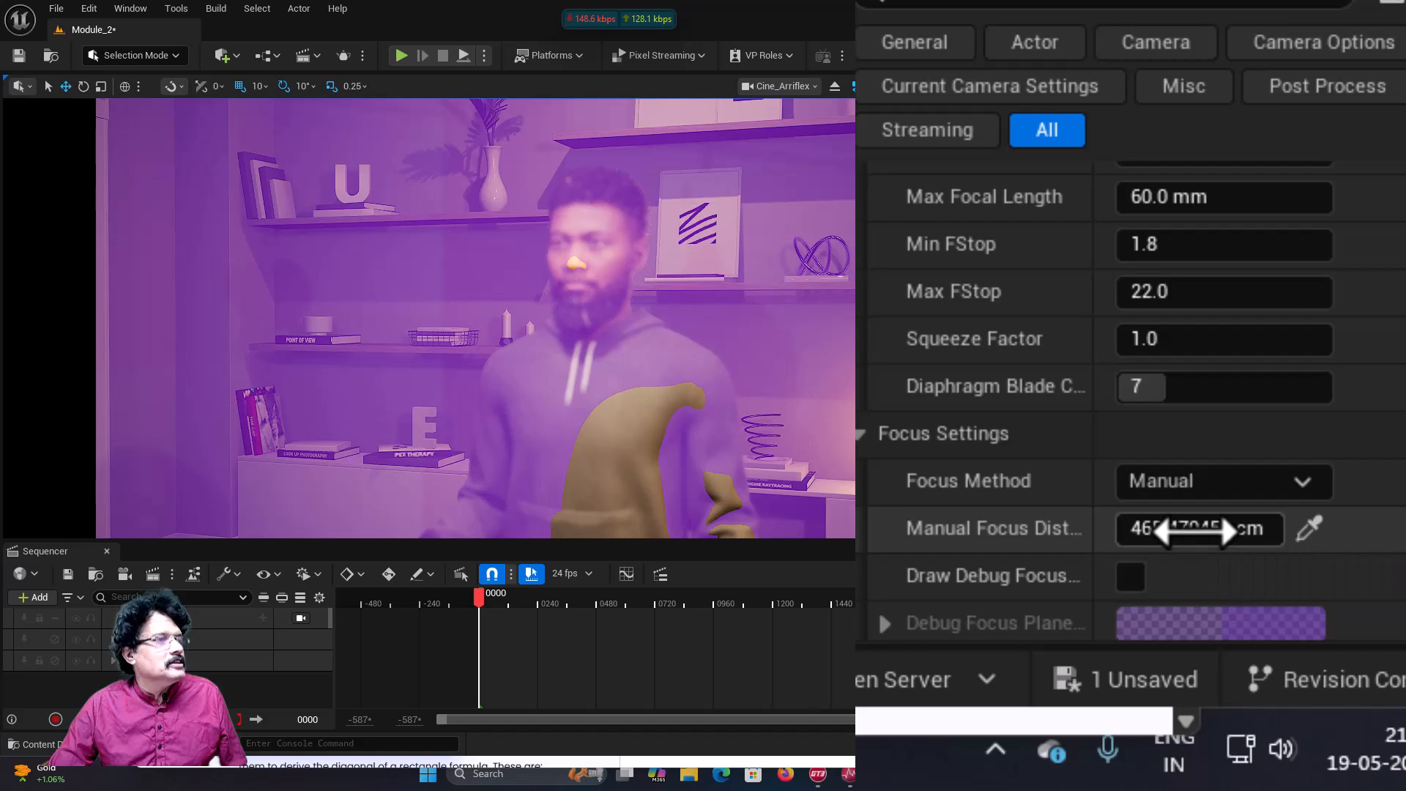
pyautogui.moveTo(1198, 528); pyautogui.dragTo(1124, 528)
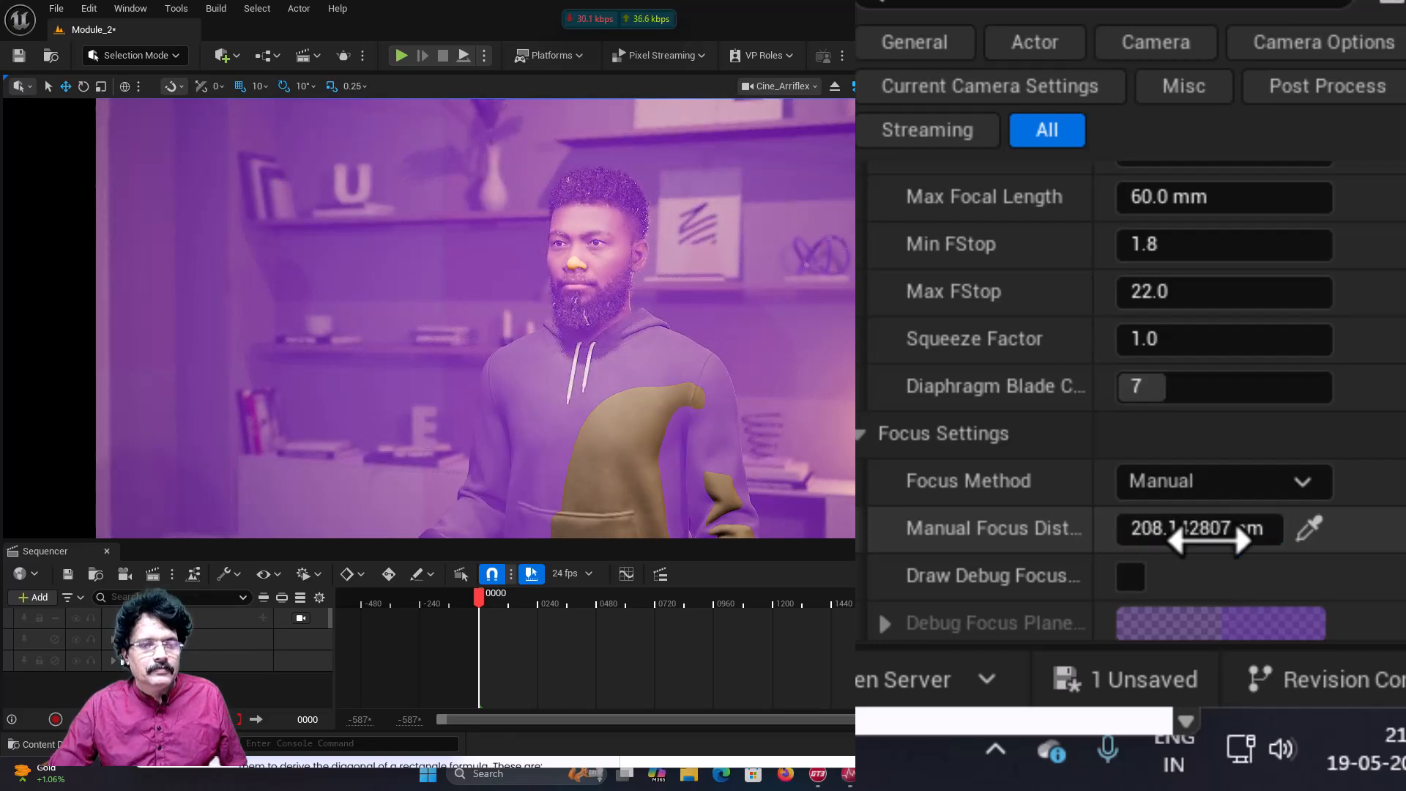
pyautogui.scroll(-1, 1172, 571)
pyautogui.click(1132, 520)
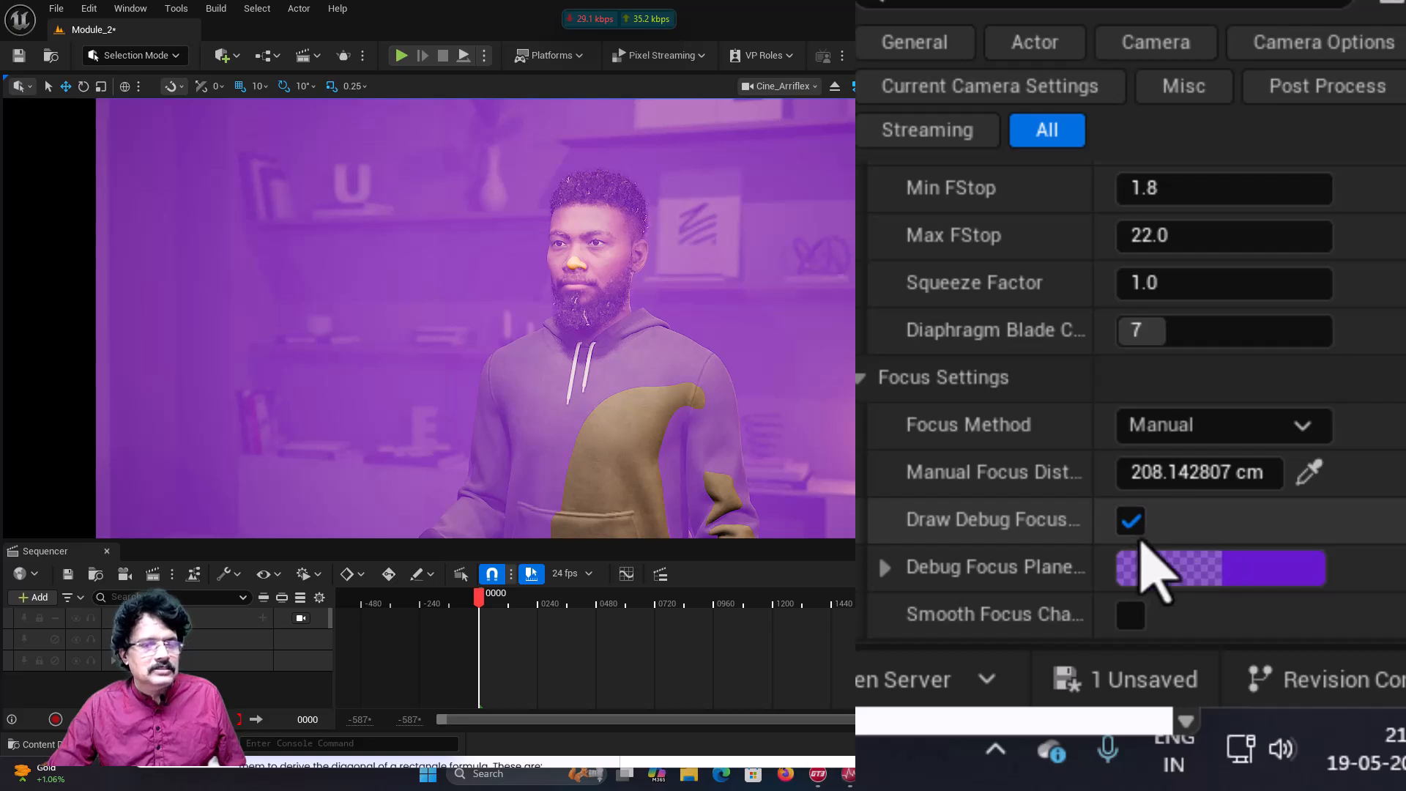
pyautogui.moveTo(1157, 471)
pyautogui.mouseDown()
pyautogui.moveTo(1127, 472)
pyautogui.moveTo(1161, 471)
pyautogui.mouseUp()
# Turn off the debug focus plane on both Cine_Arriflex and Cine_Blackmagic
pyautogui.click(1130, 520)
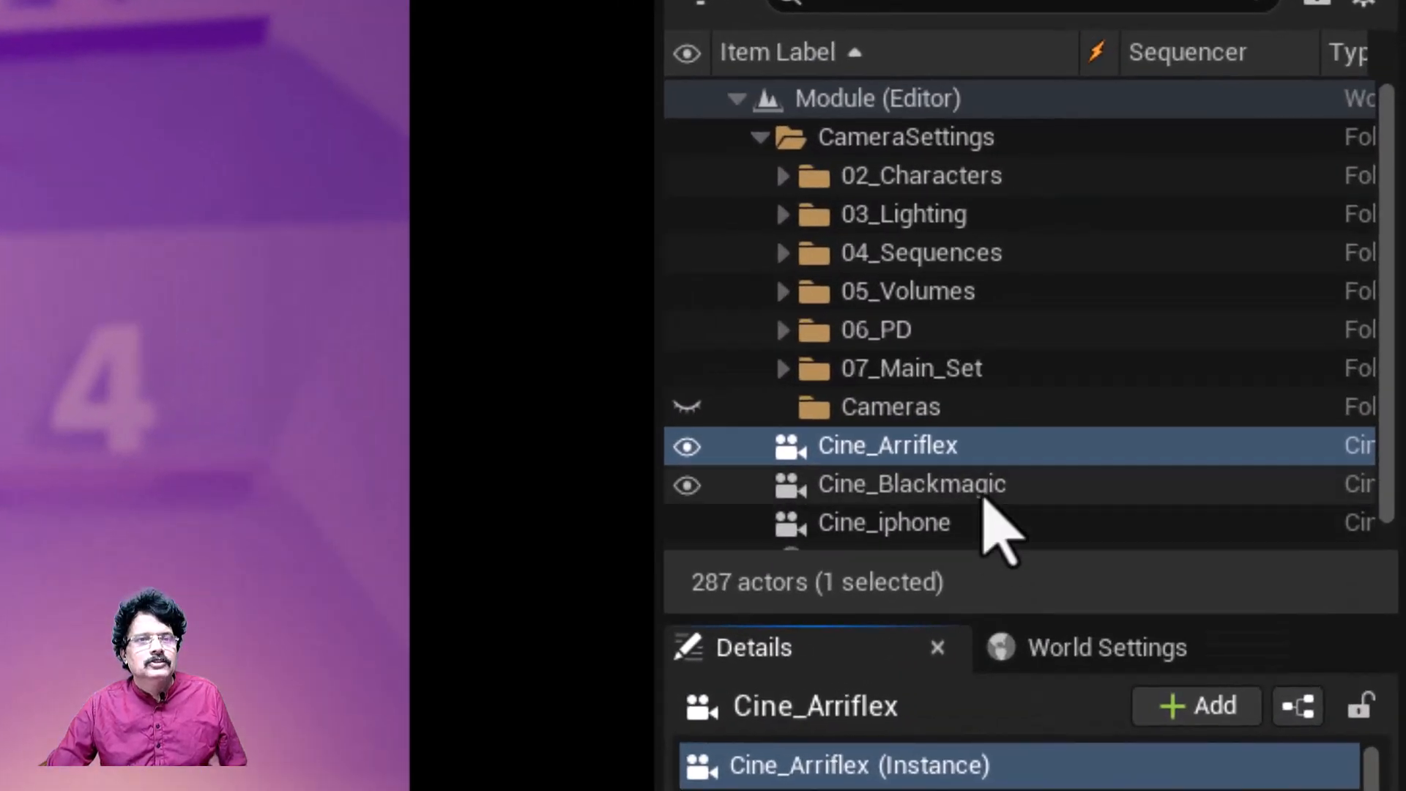
pyautogui.click(981, 494)
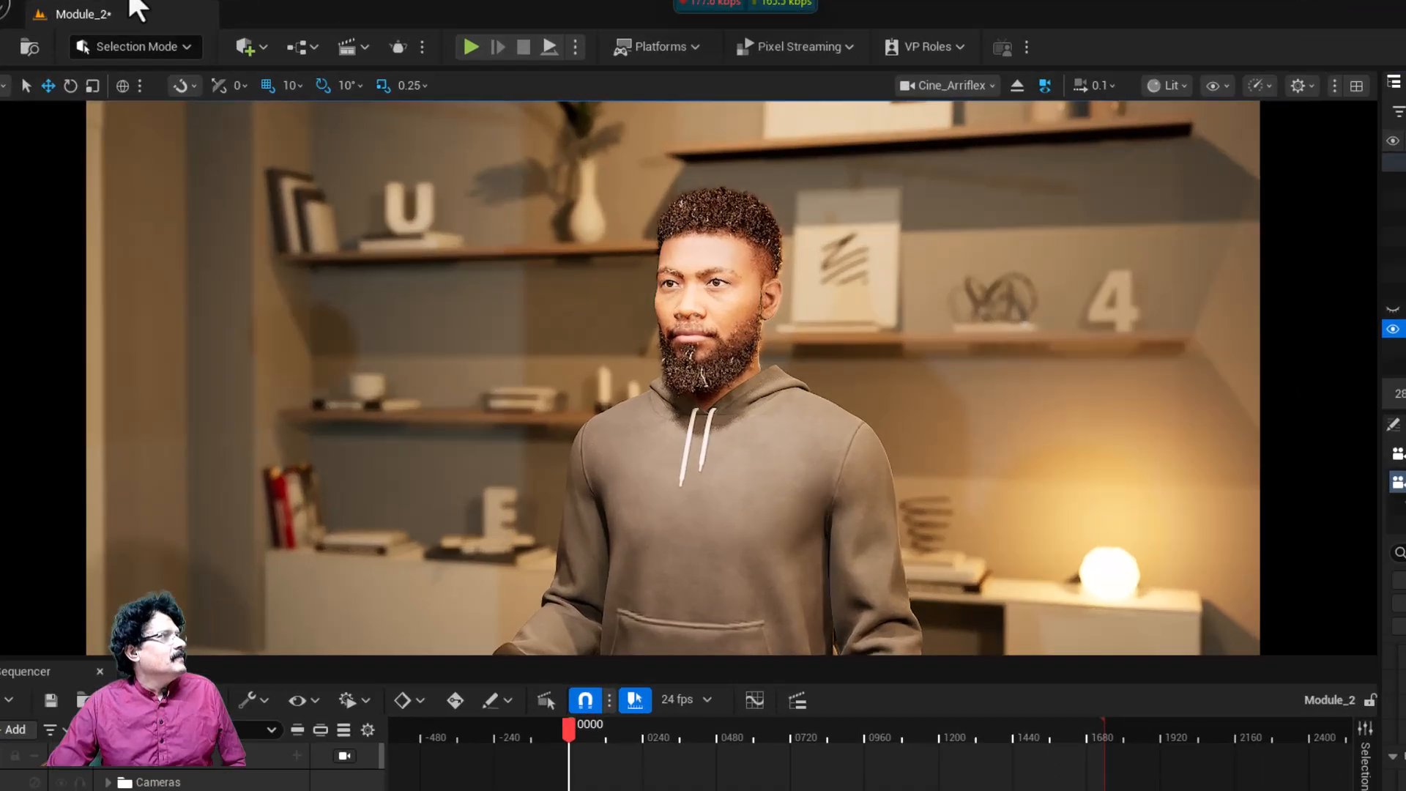
# Open Viewport 2 and set its view to the Cine_Blackmagic camera
pyautogui.click(131, 9)
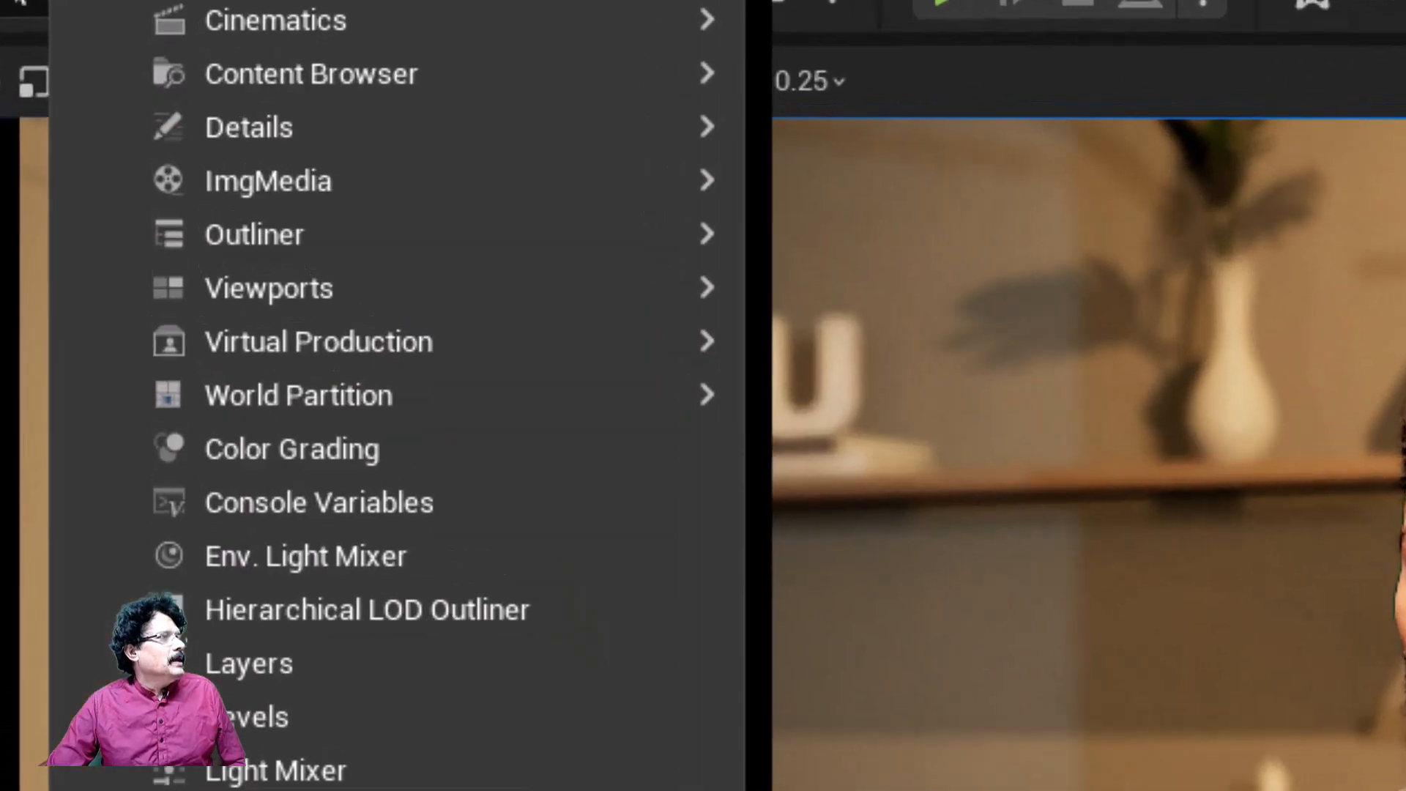
pyautogui.moveTo(165, 148)
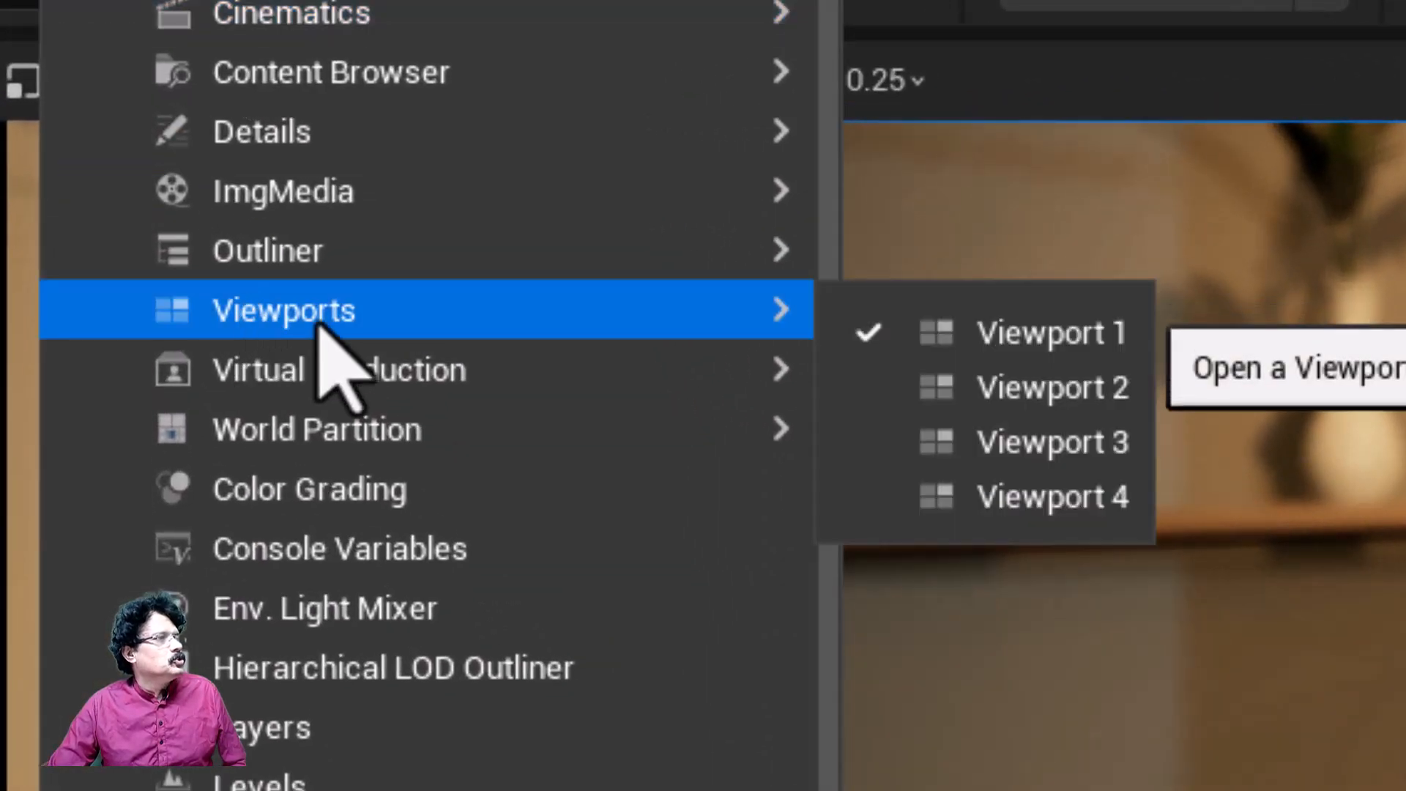
pyautogui.click(952, 392)
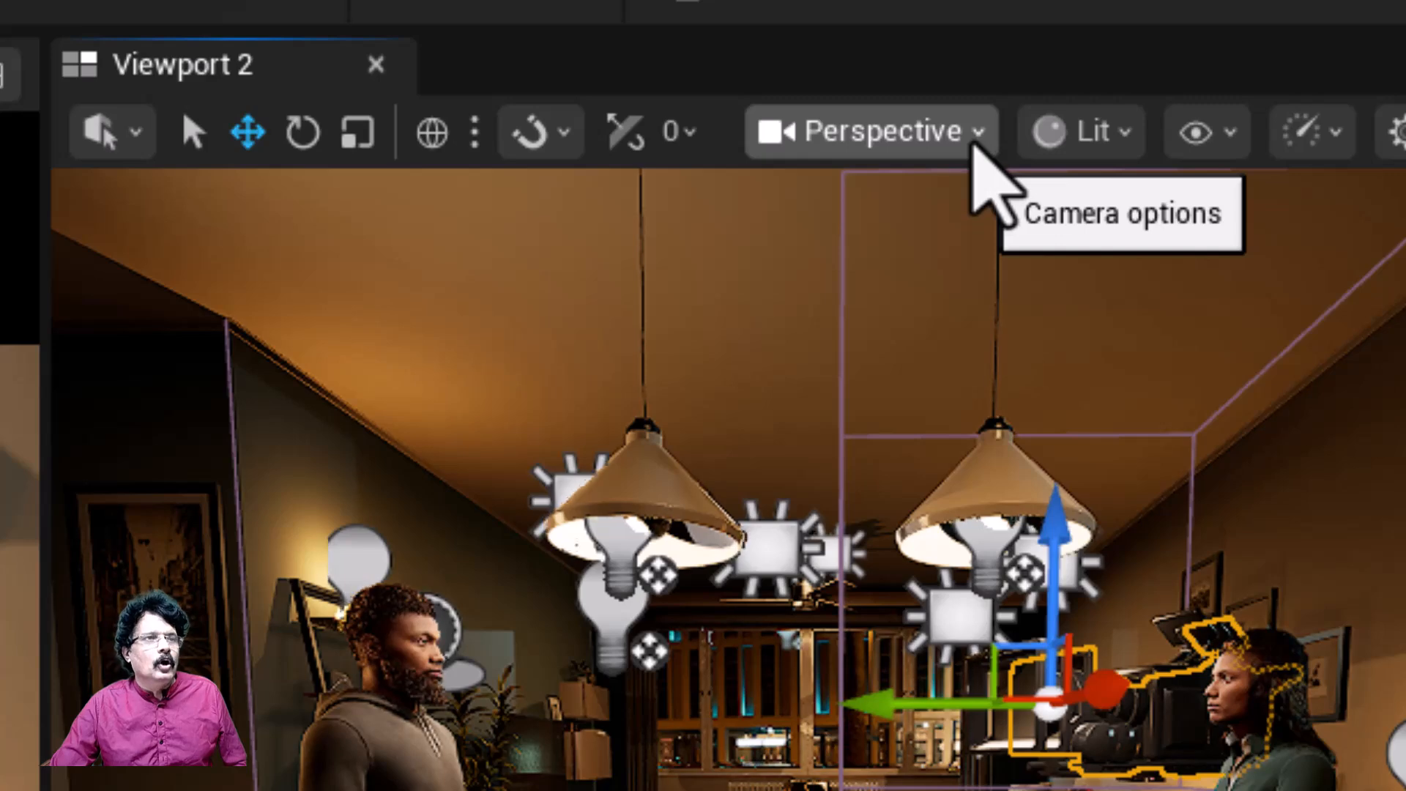
pyautogui.click(974, 141)
pyautogui.click(972, 467)
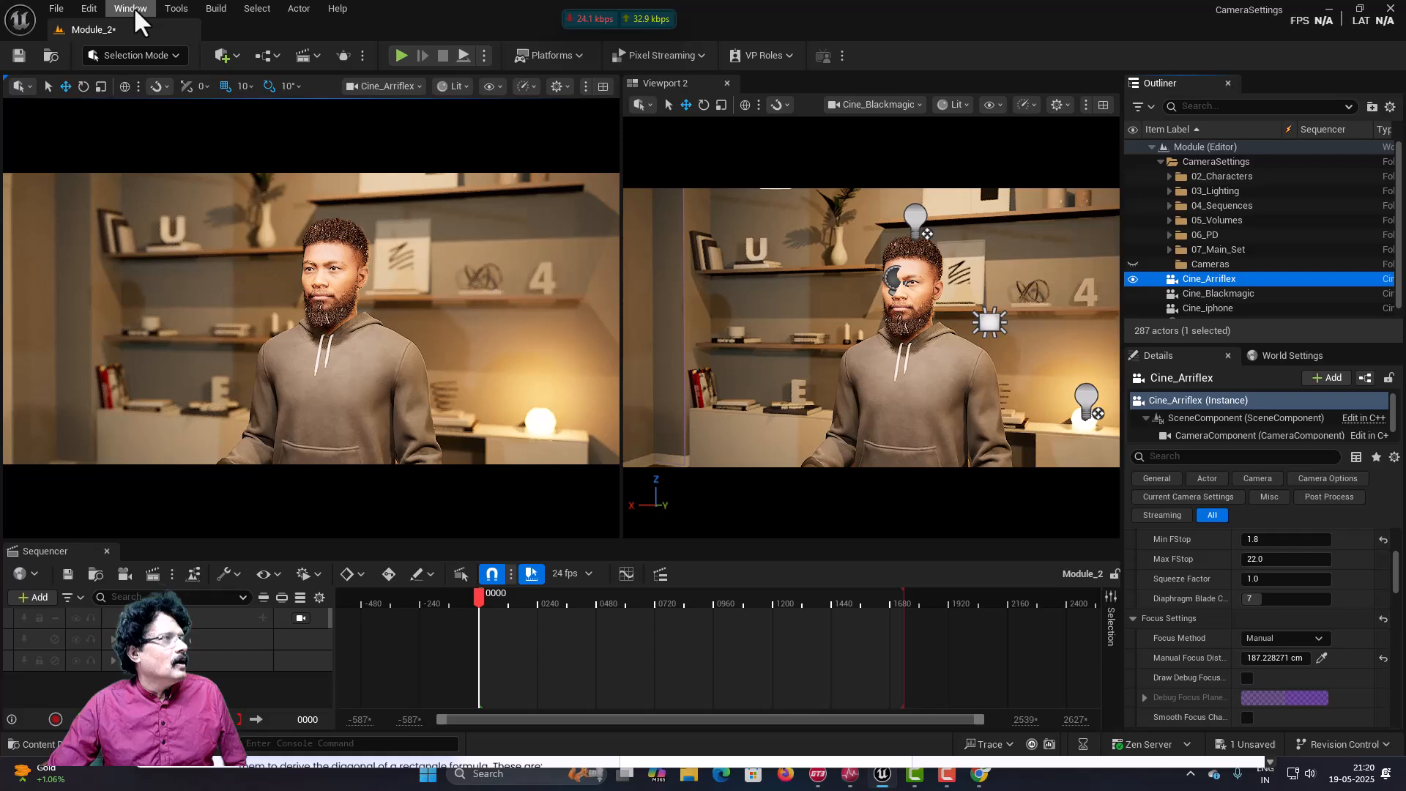
# Open Viewport 3, enlarge its area upward and set its view to the Cine_iphone camera
pyautogui.click(134, 7)
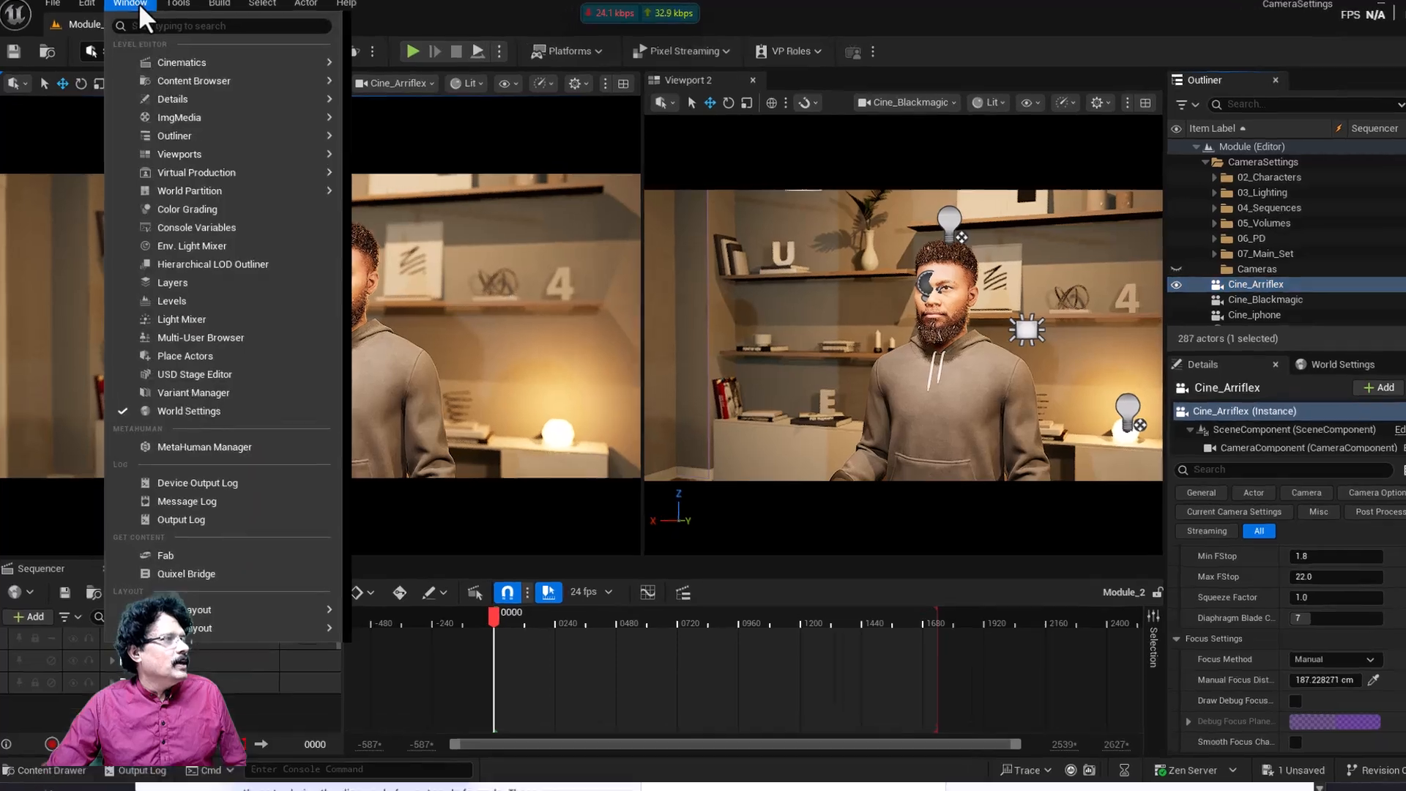
pyautogui.moveTo(129, 141)
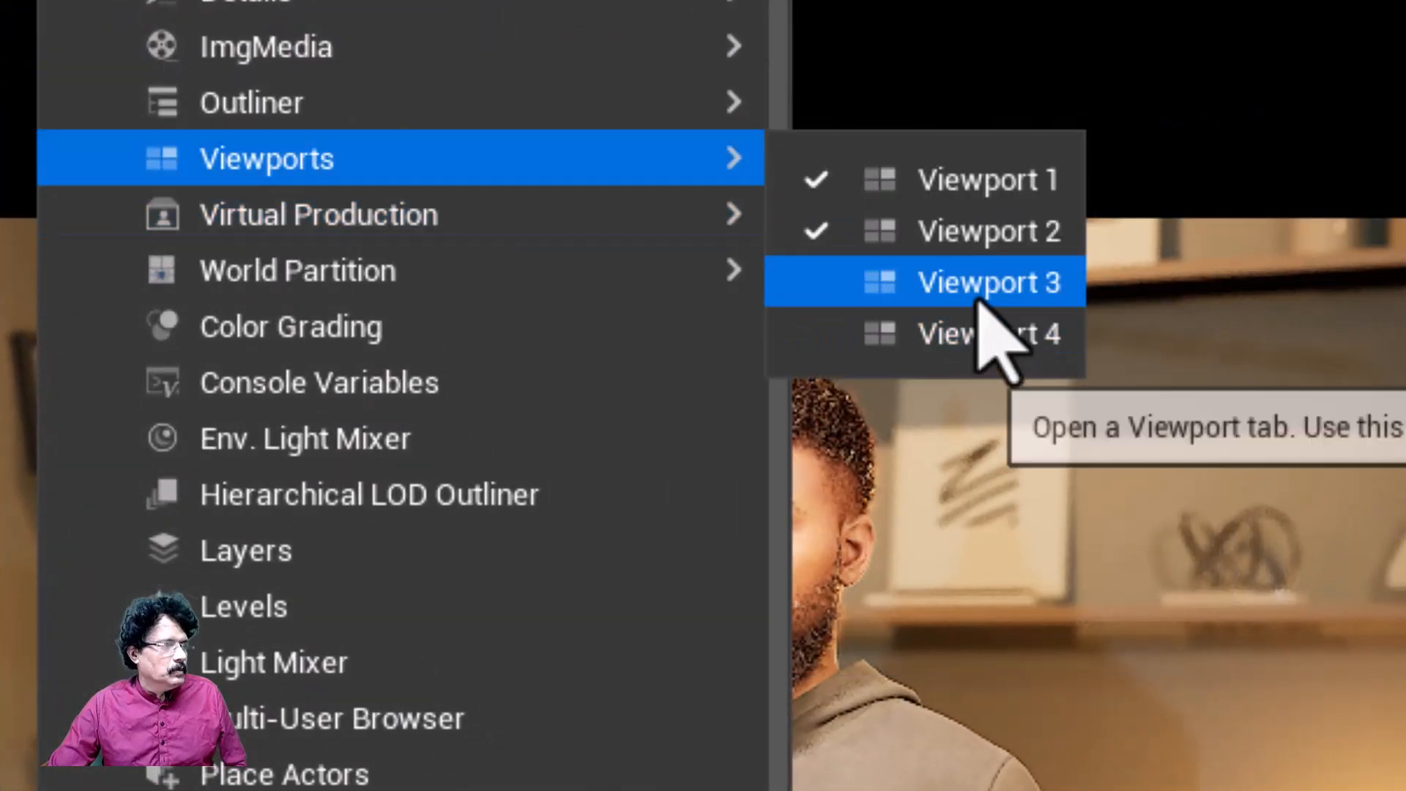
pyautogui.click(932, 280)
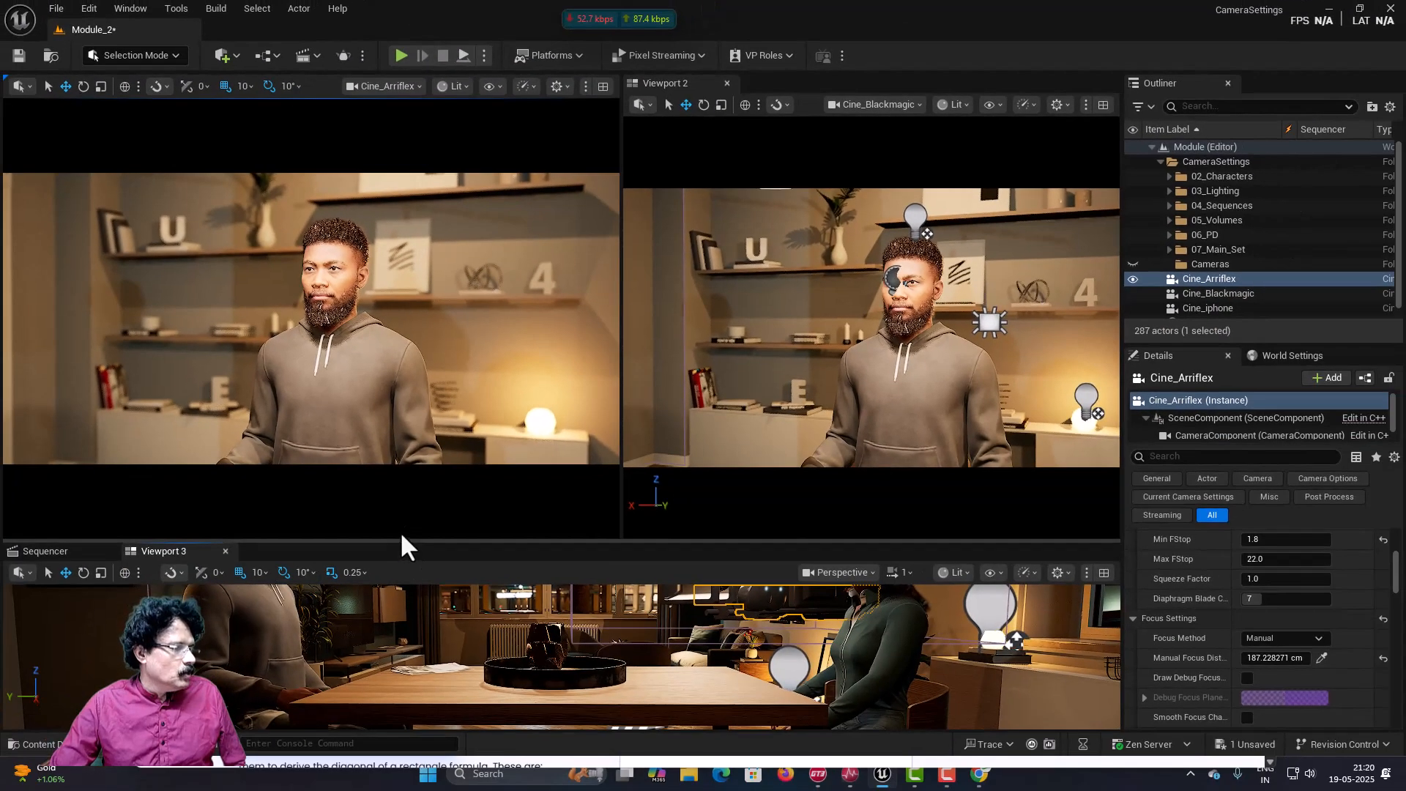
pyautogui.moveTo(422, 570); pyautogui.dragTo(407, 419)
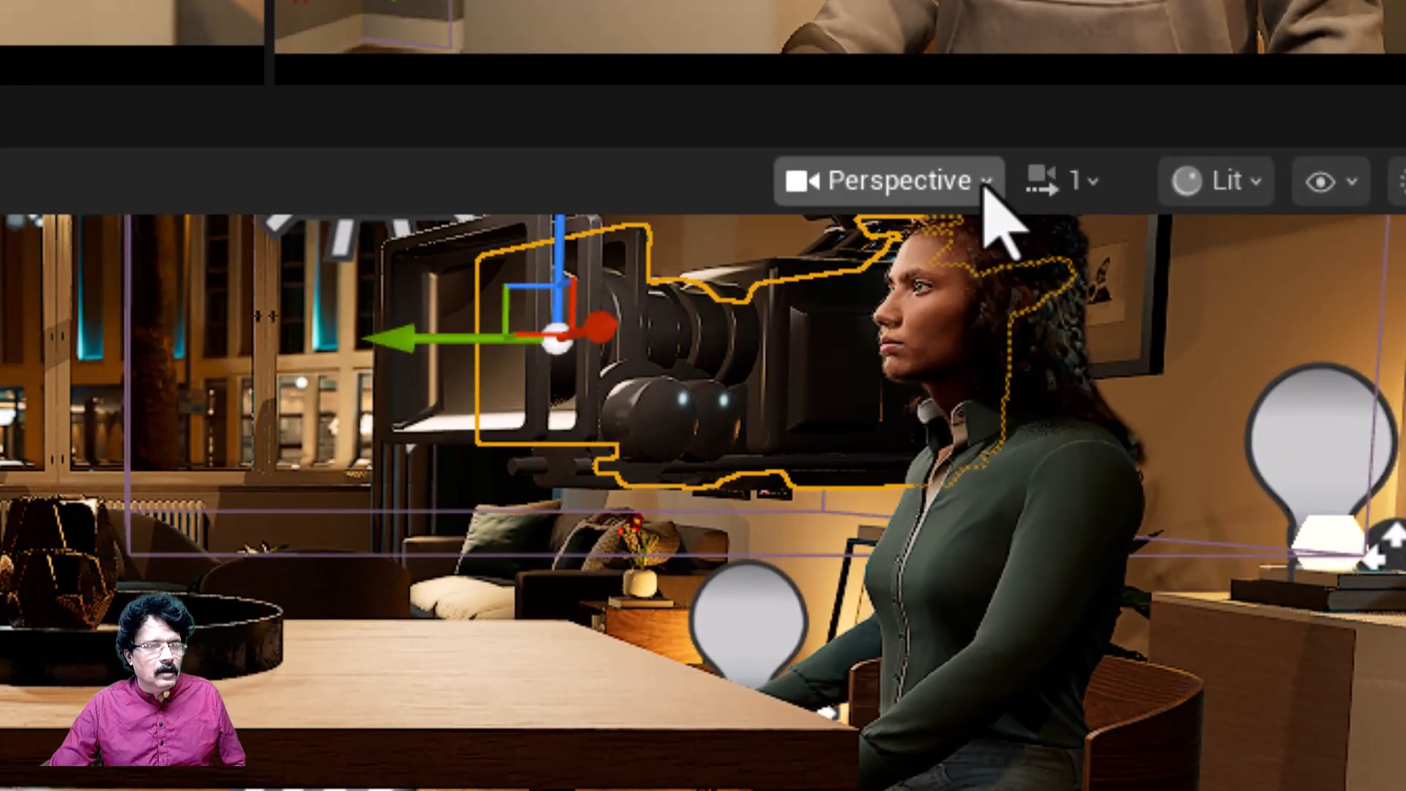
pyautogui.click(871, 452)
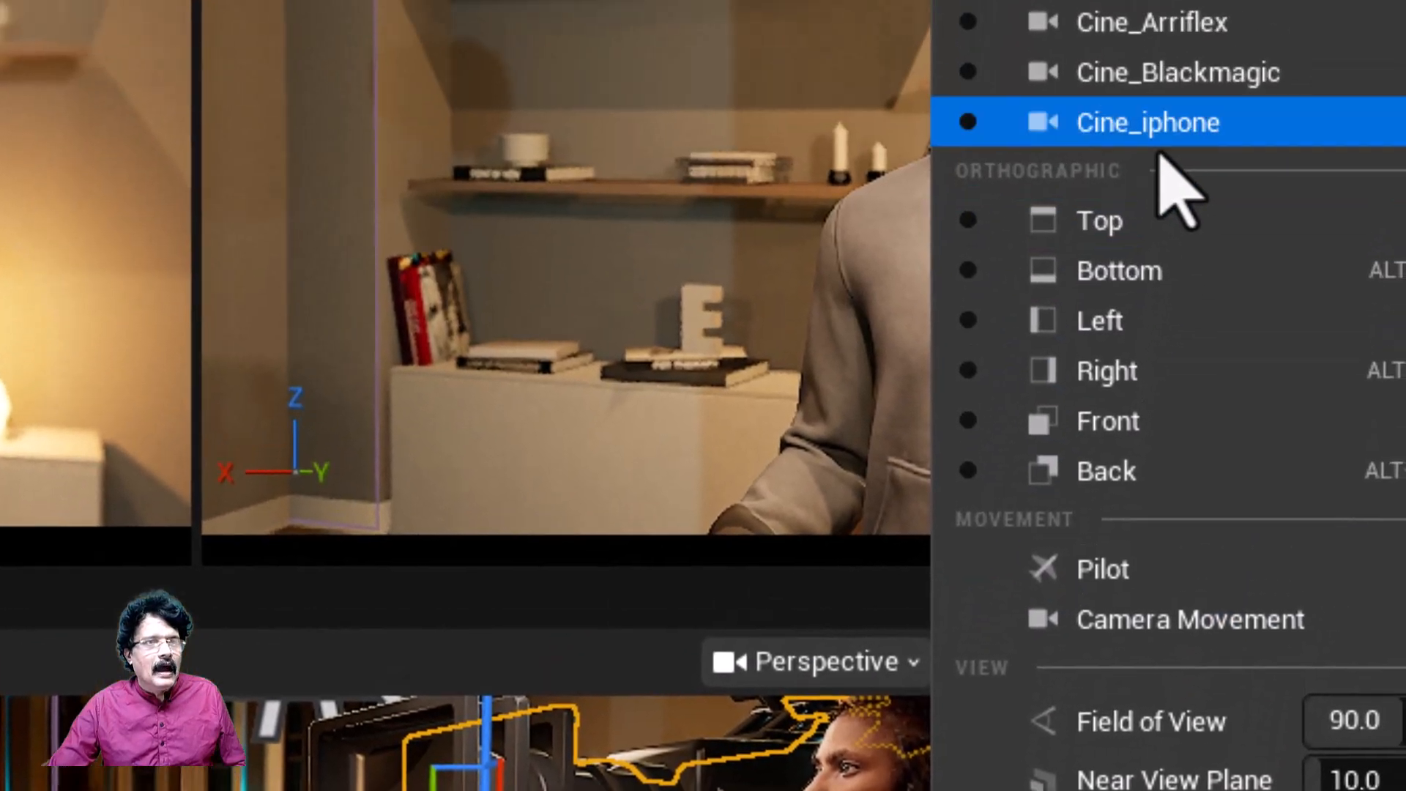
pyautogui.click(1158, 139)
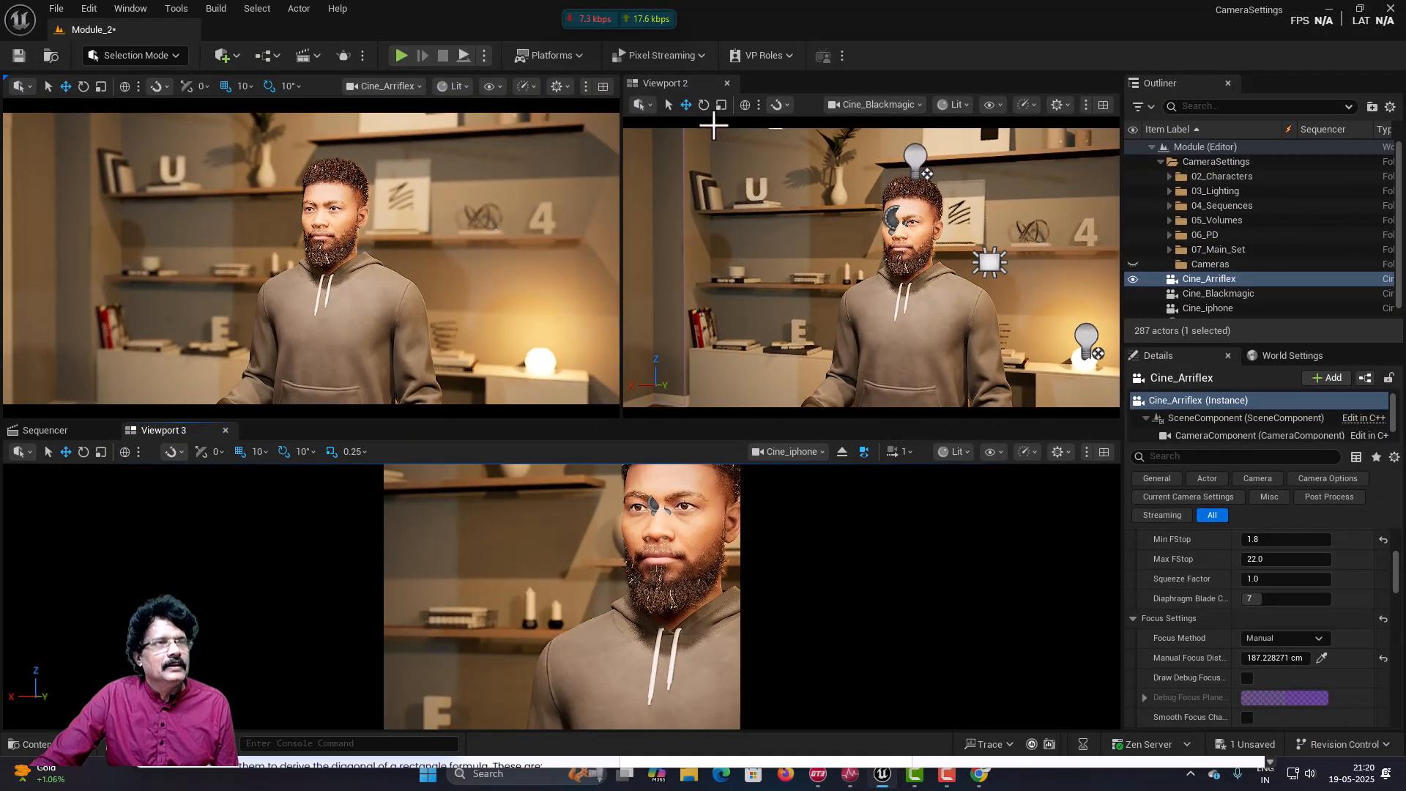
# Hide the editor icons in Viewport 2 and Viewport 3 using Game View
pyautogui.click(713, 124)
pyautogui.press('g')
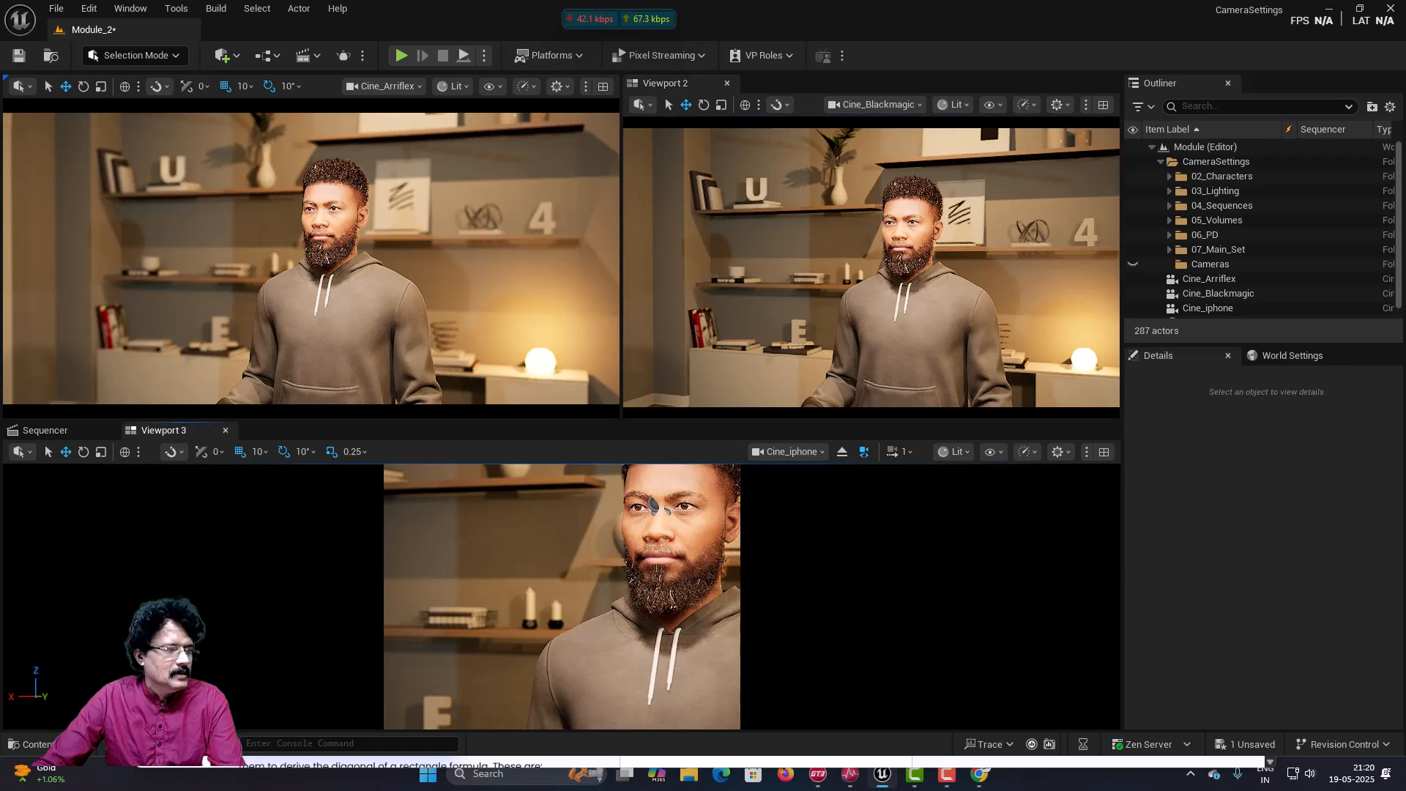
pyautogui.click(515, 540)
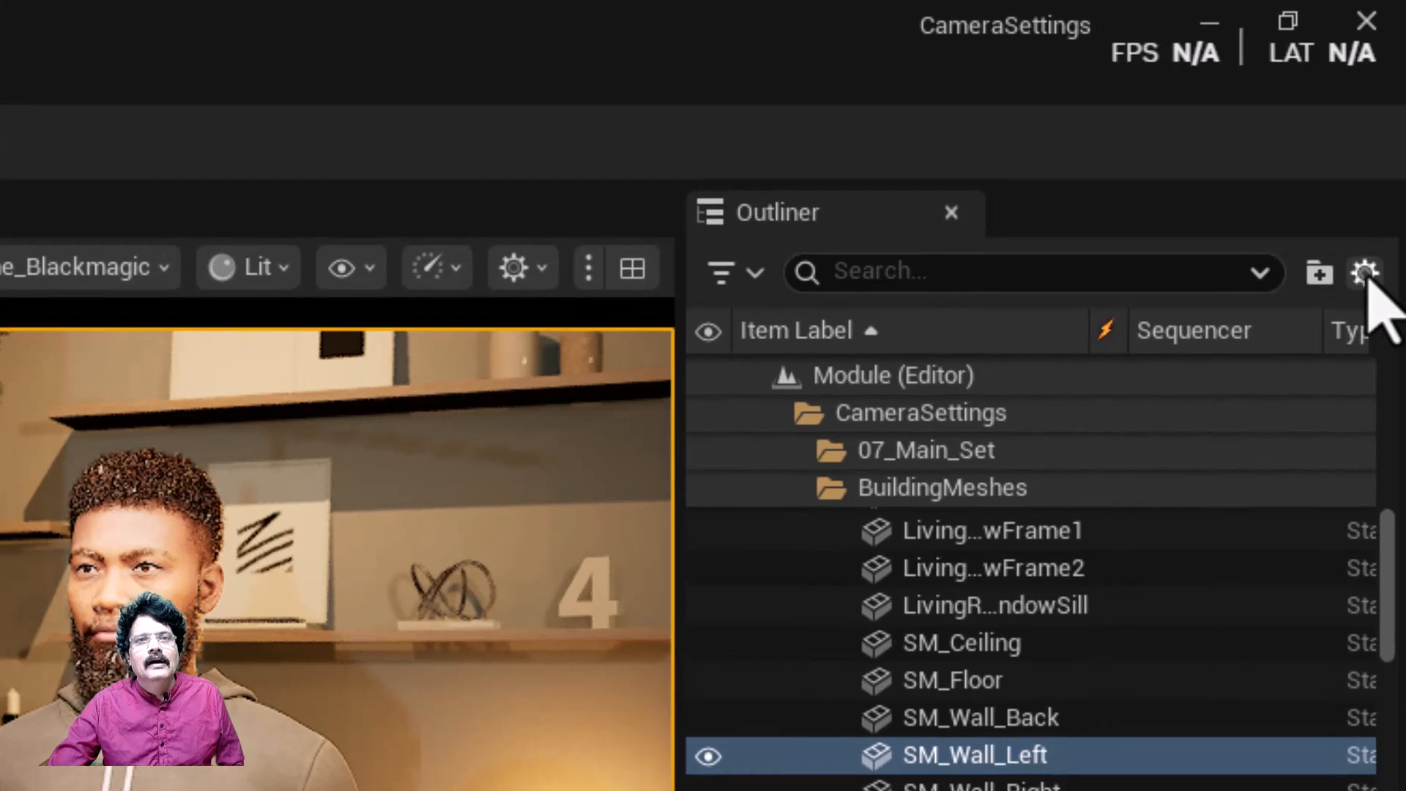
# Collapse the actor hierarchy, expand Module down to the CameraSettings subfolders and select the Cine_Arriflex camera
pyautogui.click(1389, 107)
pyautogui.click(1217, 463)
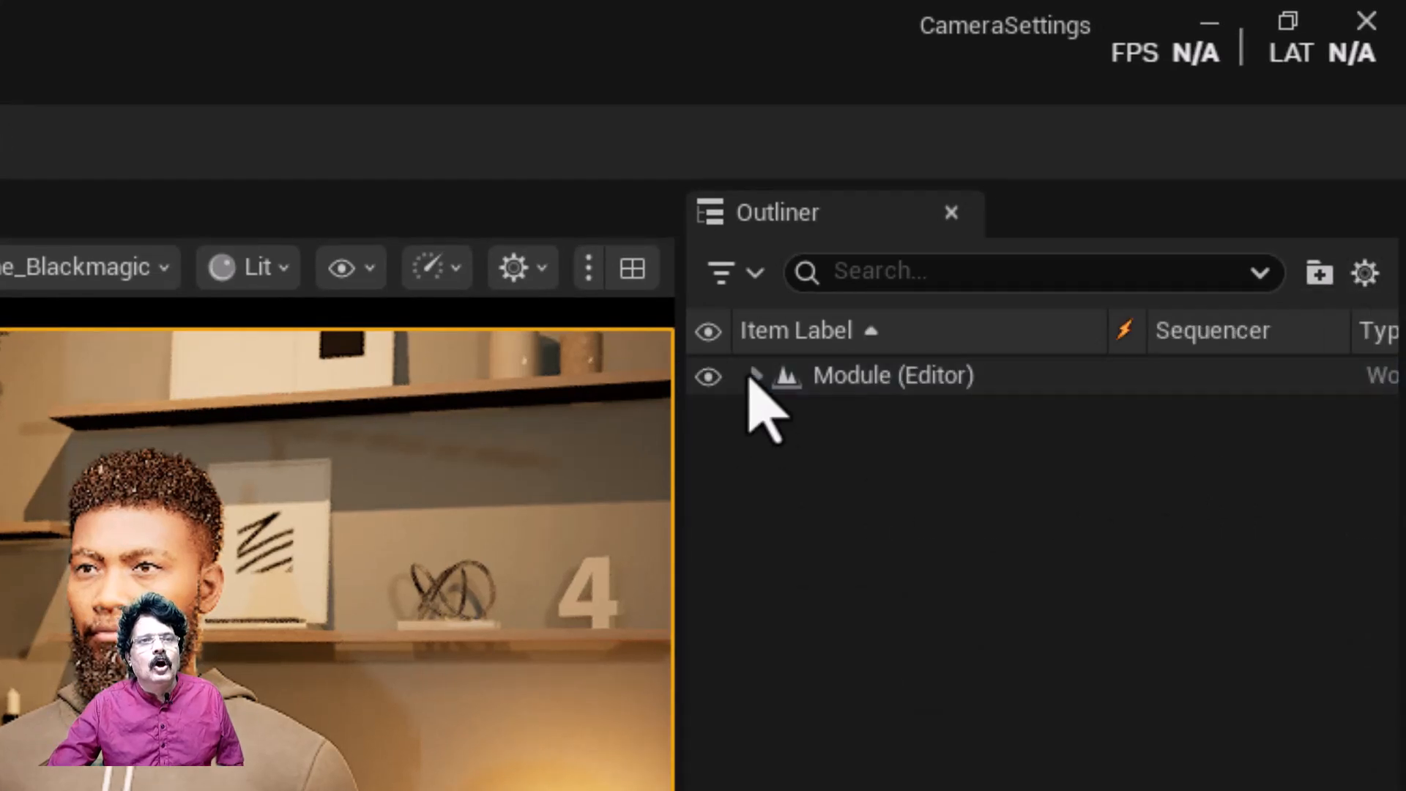
pyautogui.click(756, 377)
pyautogui.click(779, 413)
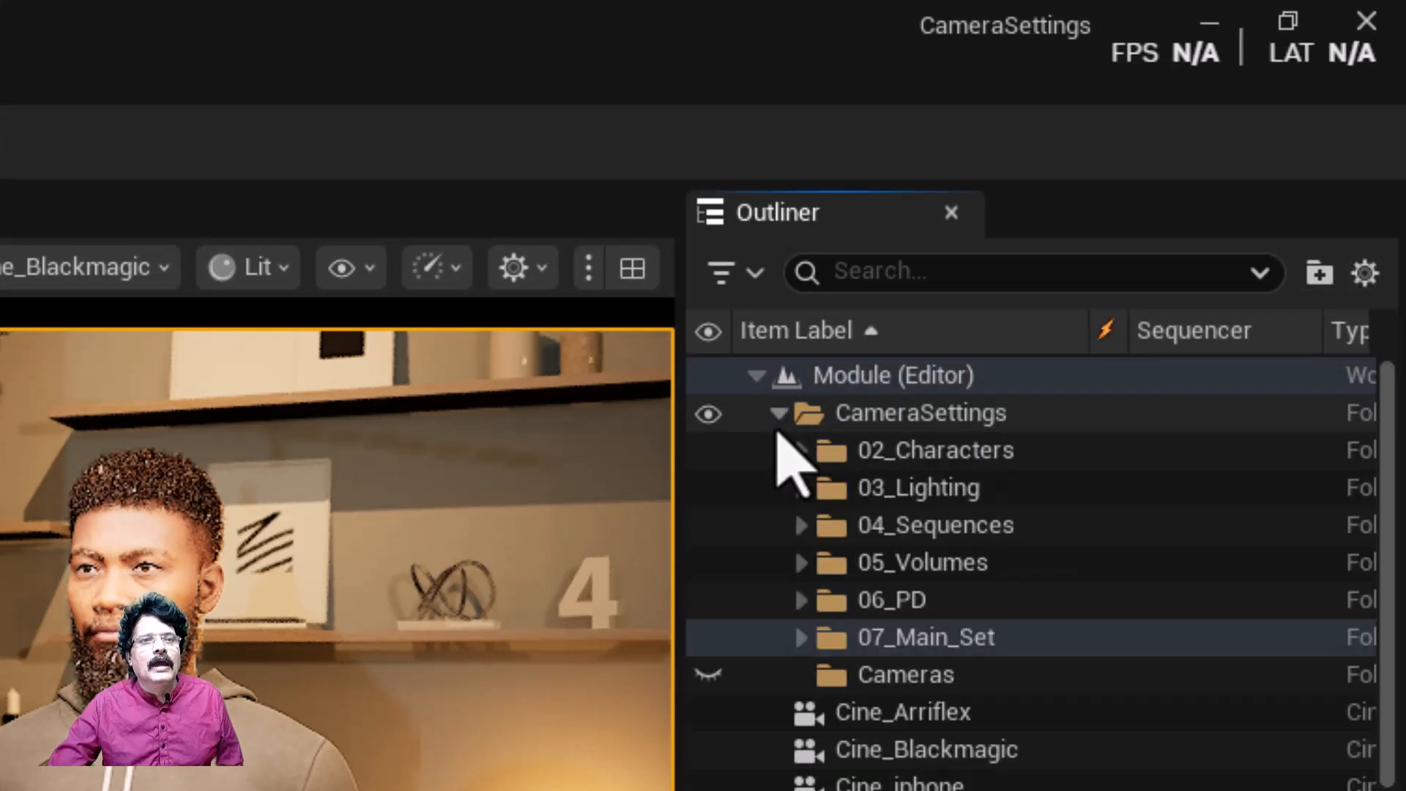
pyautogui.click(926, 679)
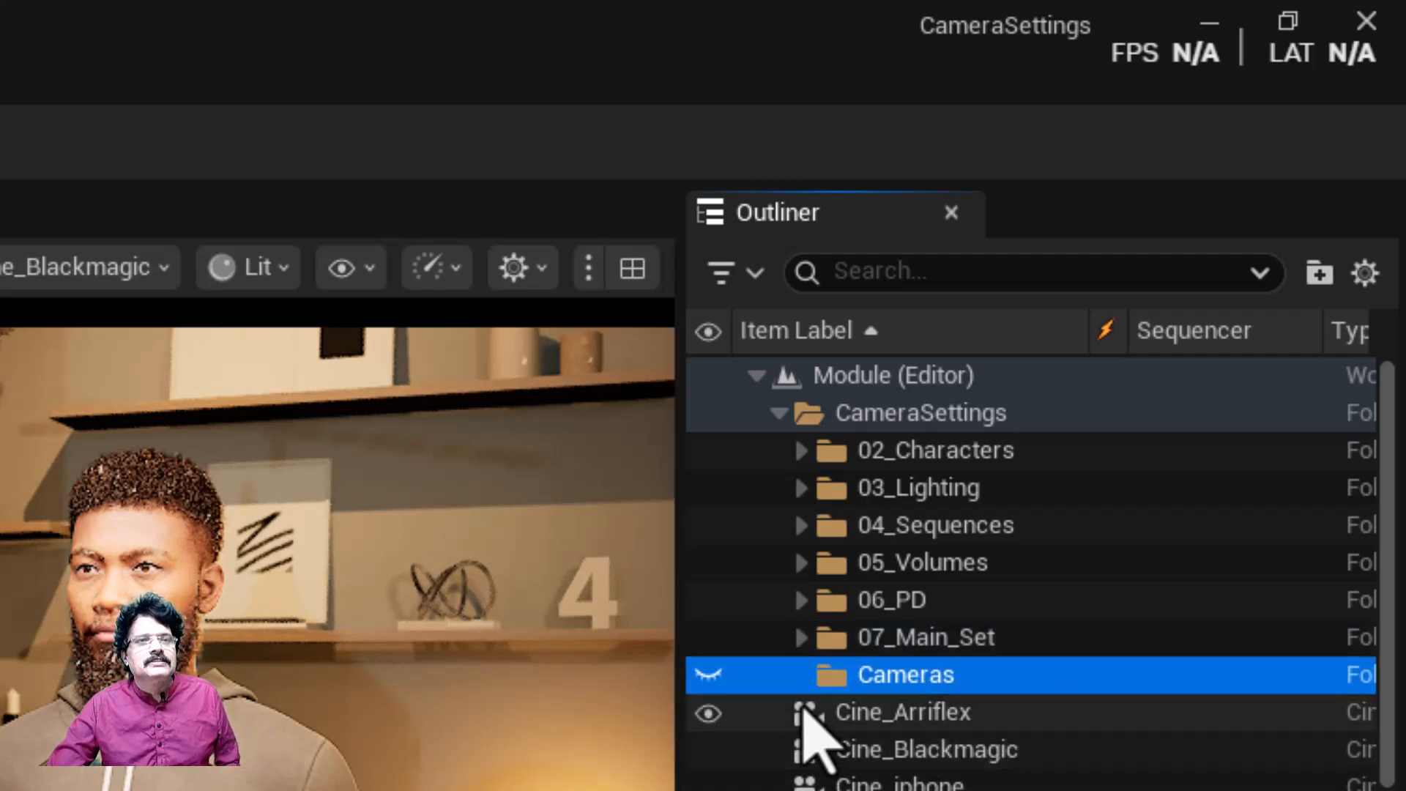
pyautogui.click(903, 711)
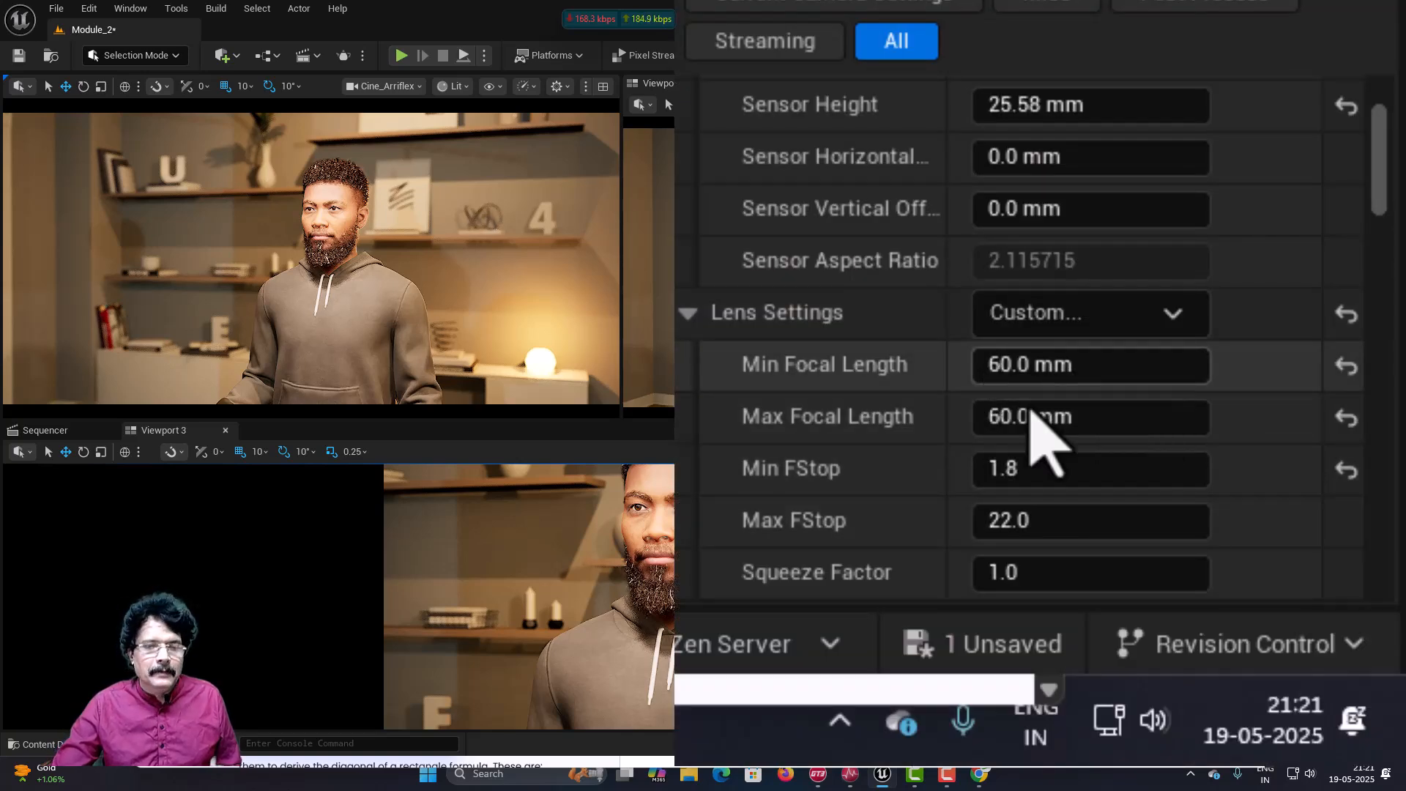
# Set Cine_Arriflex's Min and Max Focal Length to 200 mm and tilt the camera up to frame the man's face
pyautogui.click(996, 366)
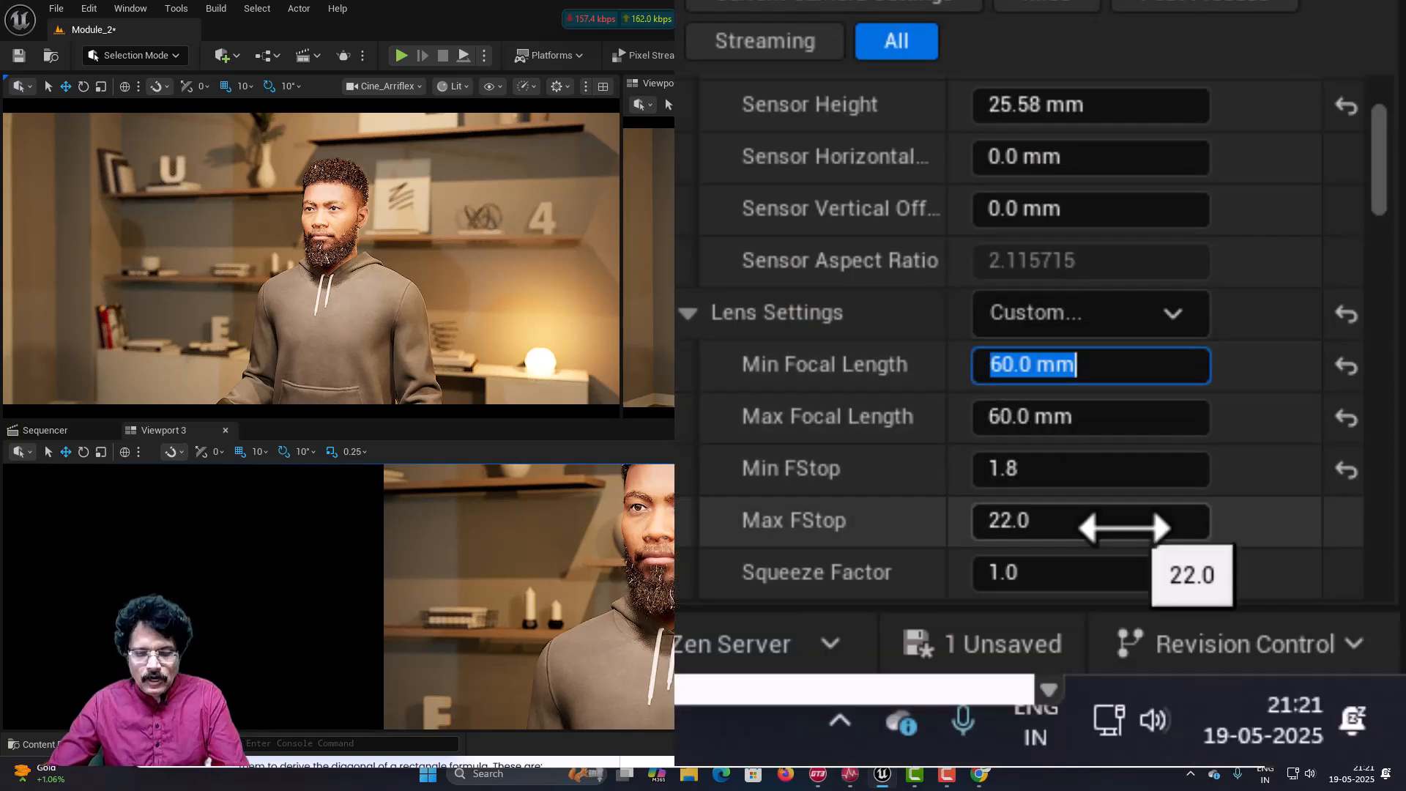
pyautogui.write('200')
pyautogui.press('Tab')
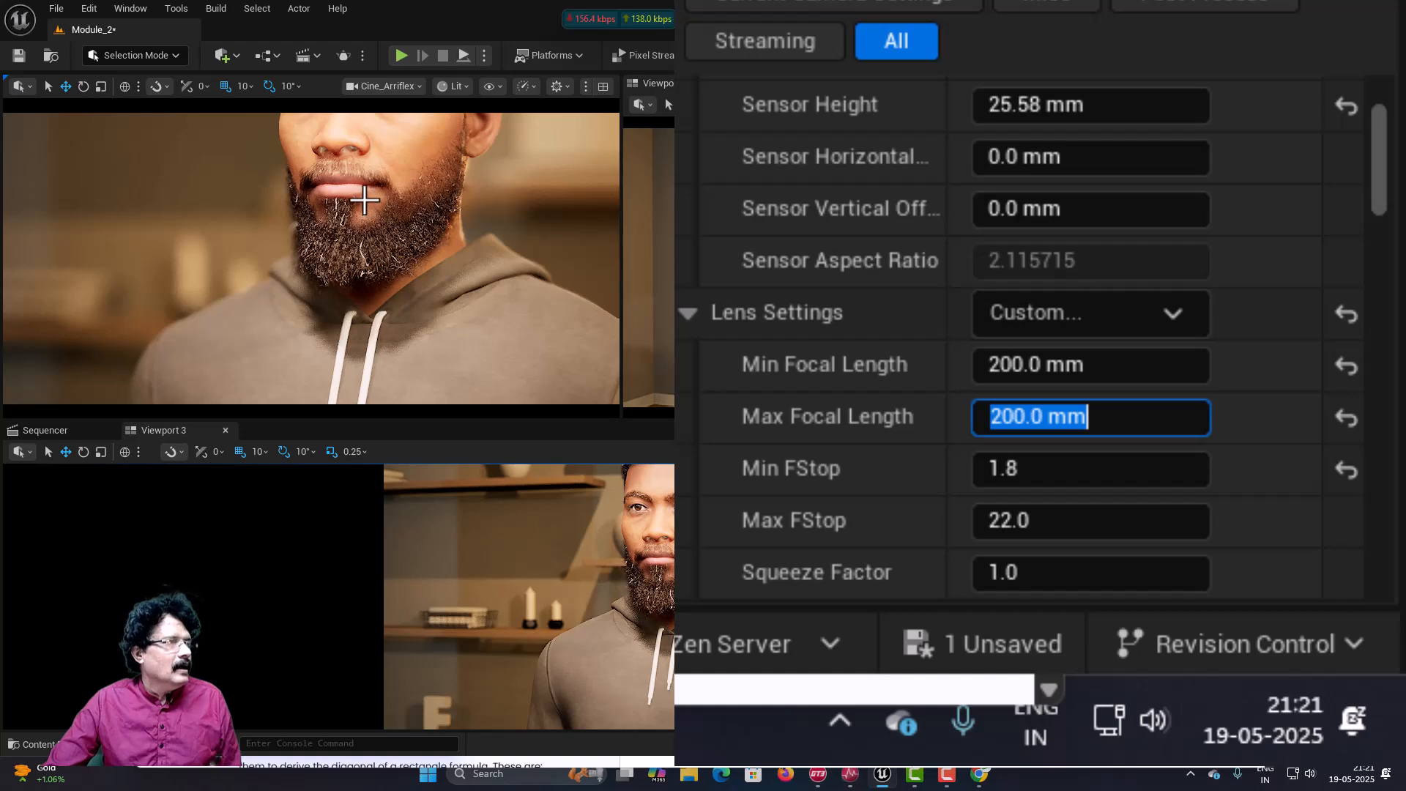
pyautogui.click(472, 196)
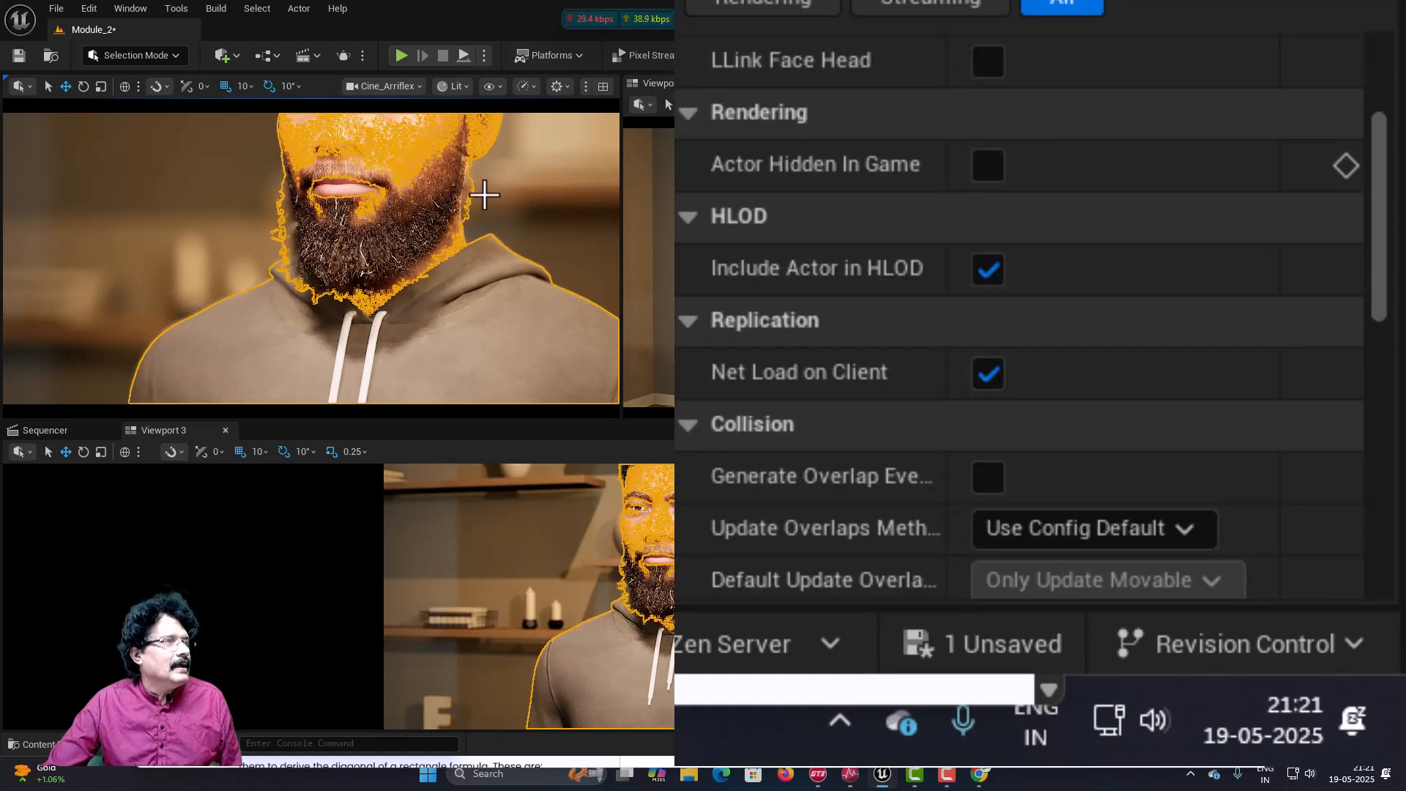
pyautogui.moveTo(484, 195)
pyautogui.mouseDown(button='right')
pyautogui.moveTo(483, 161)
pyautogui.moveTo(481, 193)
pyautogui.moveTo(483, 180)
pyautogui.moveTo(465, 179)
pyautogui.moveTo(493, 178)
pyautogui.mouseUp(button='right')
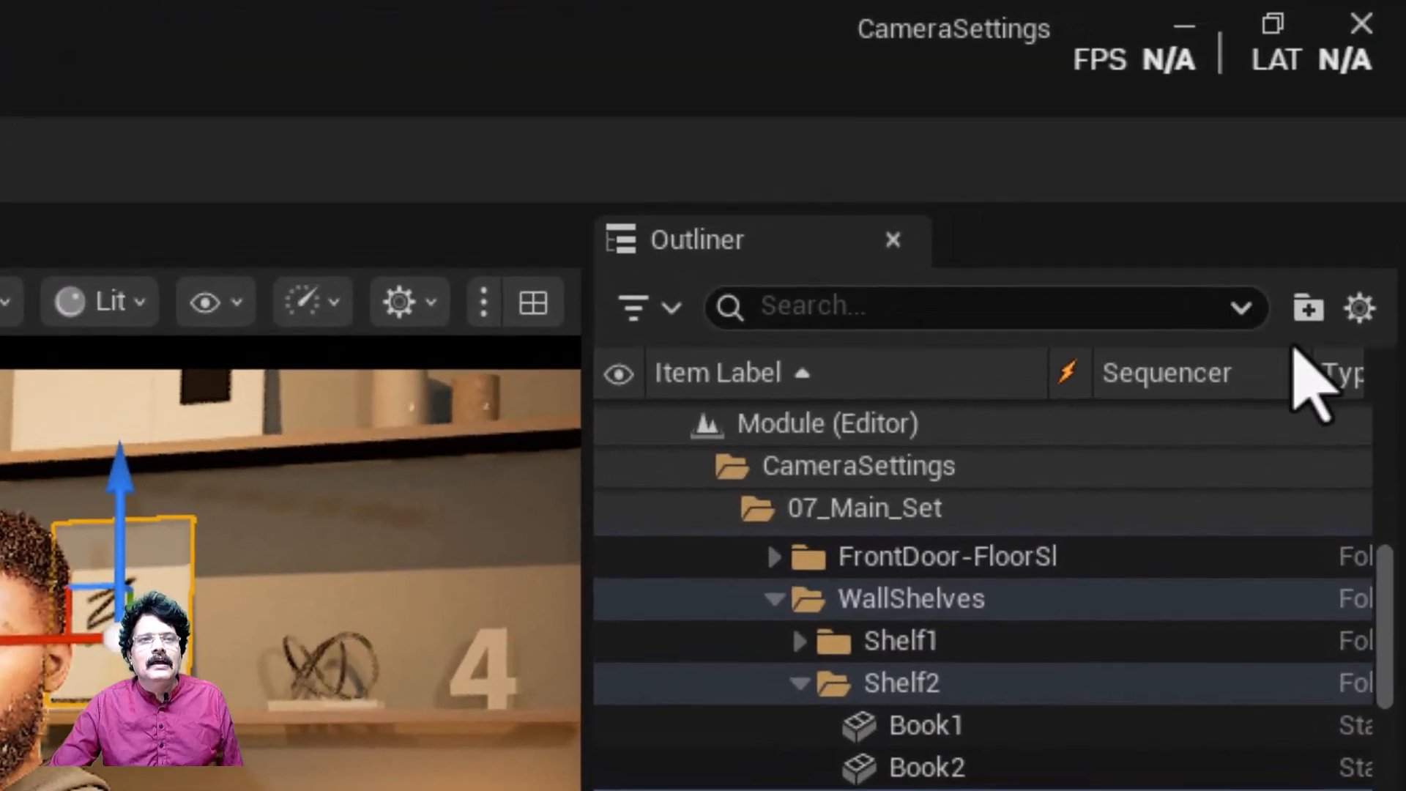
# Collapse the whole actor hierarchy, expand only the Module level and reselect the Cine_Arriflex camera
pyautogui.click(1360, 312)
pyautogui.click(1134, 516)
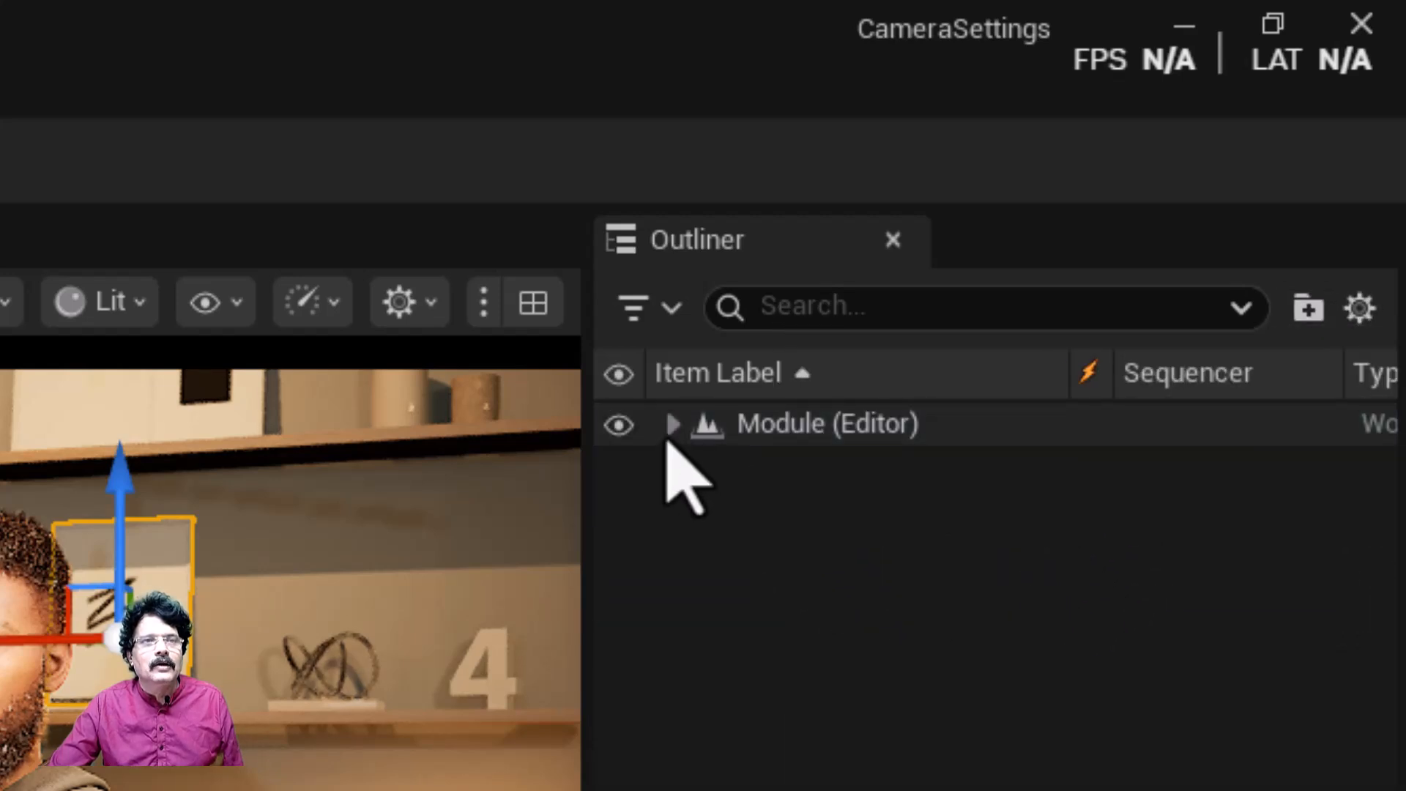
pyautogui.click(671, 424)
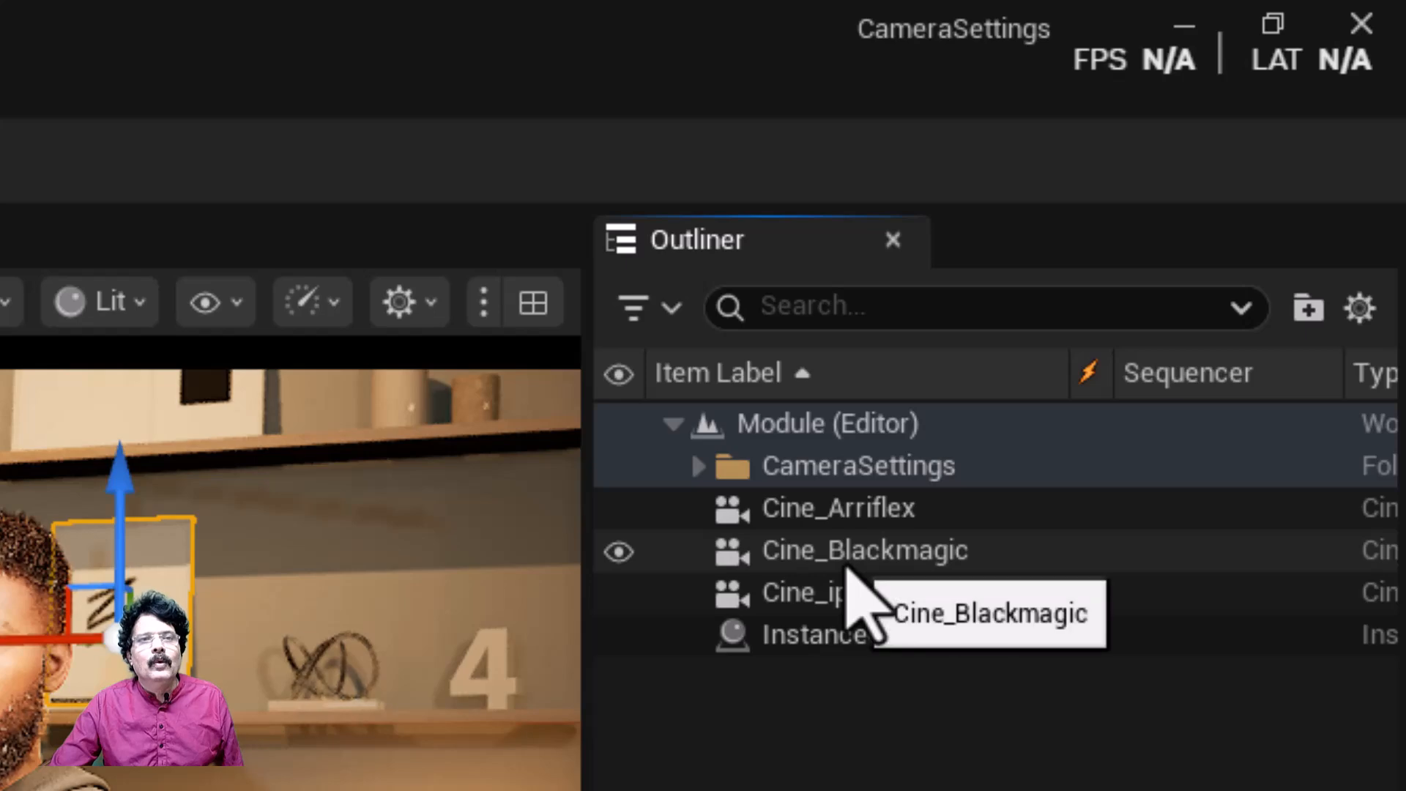
pyautogui.click(858, 508)
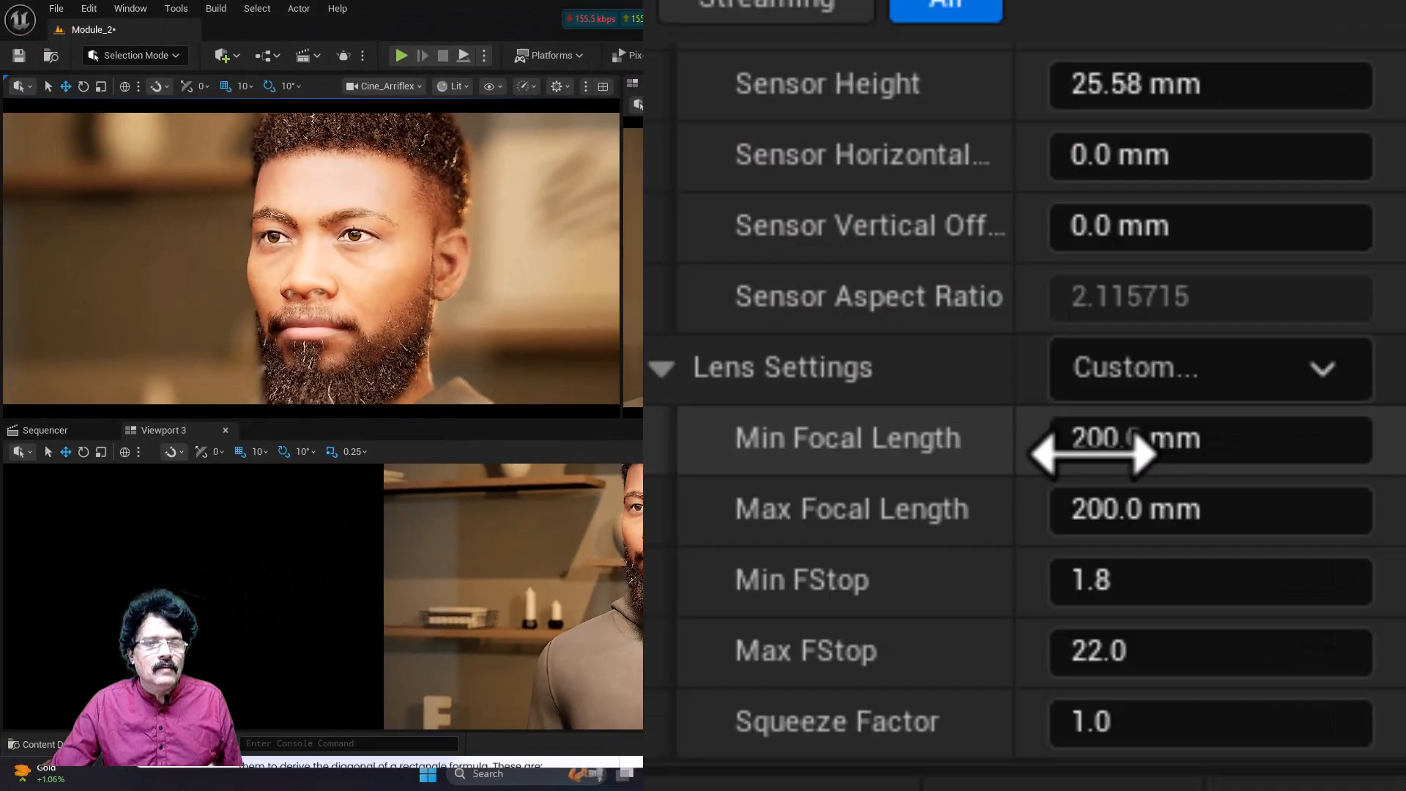
# Set Cine_Arriflex's Min and Max Focal Length to 20 mm for a wide view of the room
pyautogui.click(1089, 449)
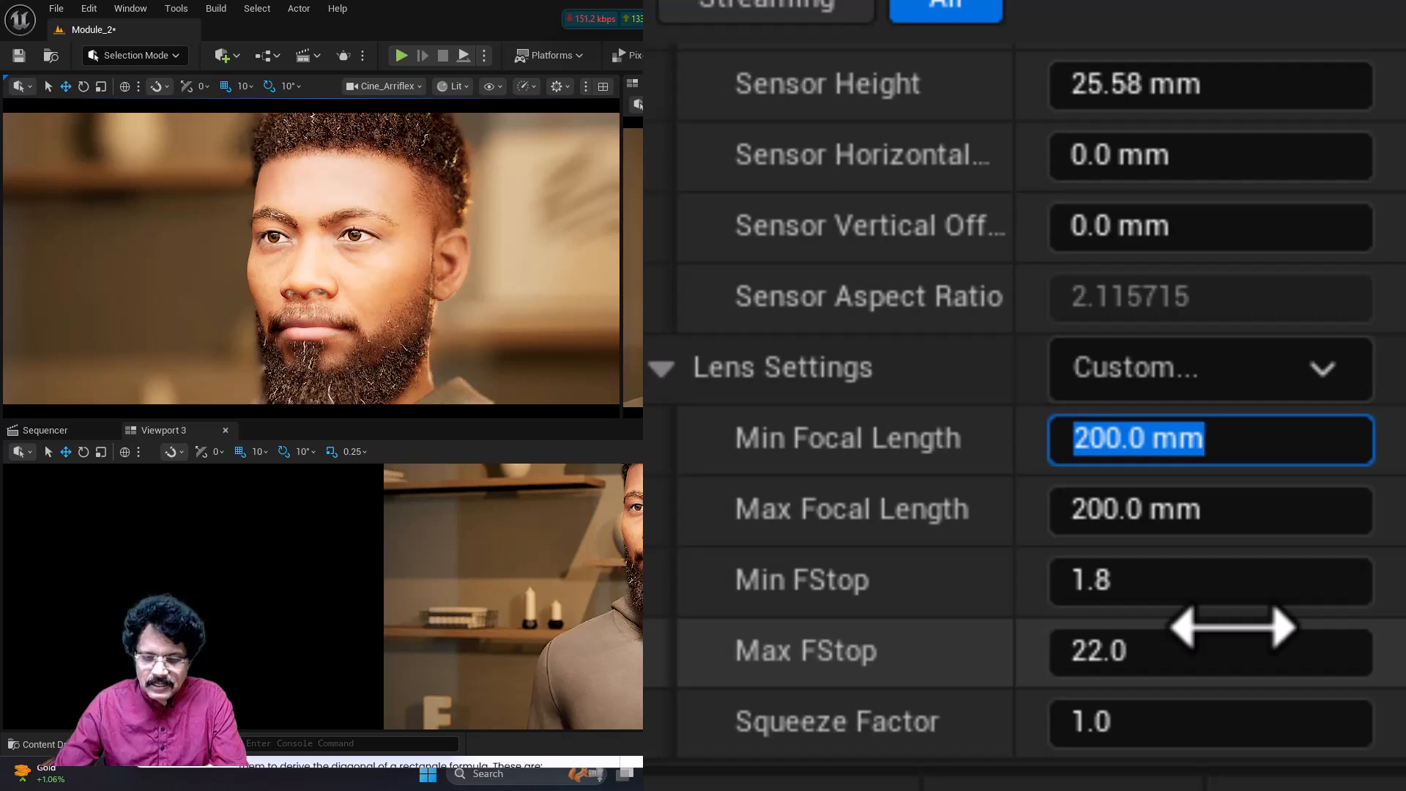
pyautogui.write('20')
pyautogui.press('Tab')
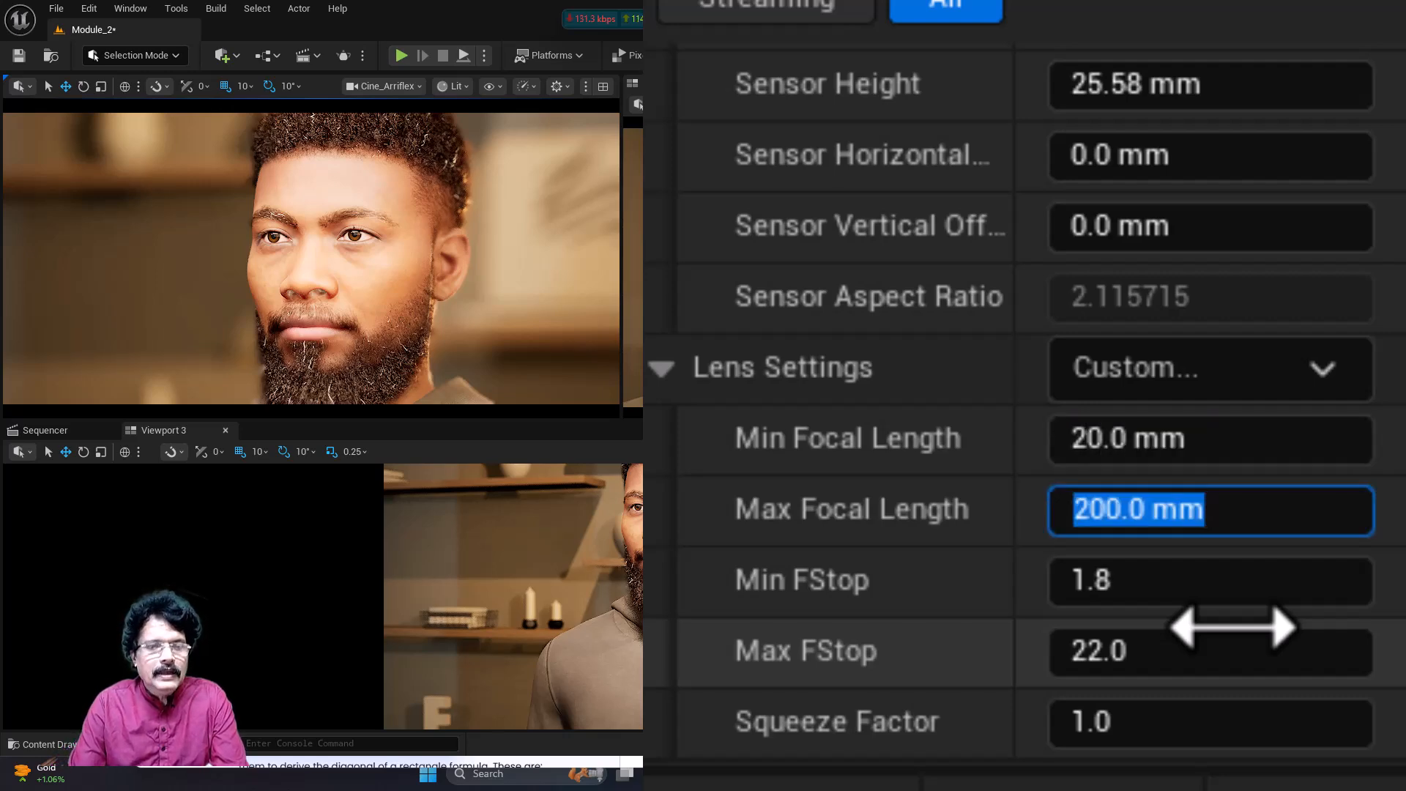
pyautogui.write('20')
pyautogui.press('Return')
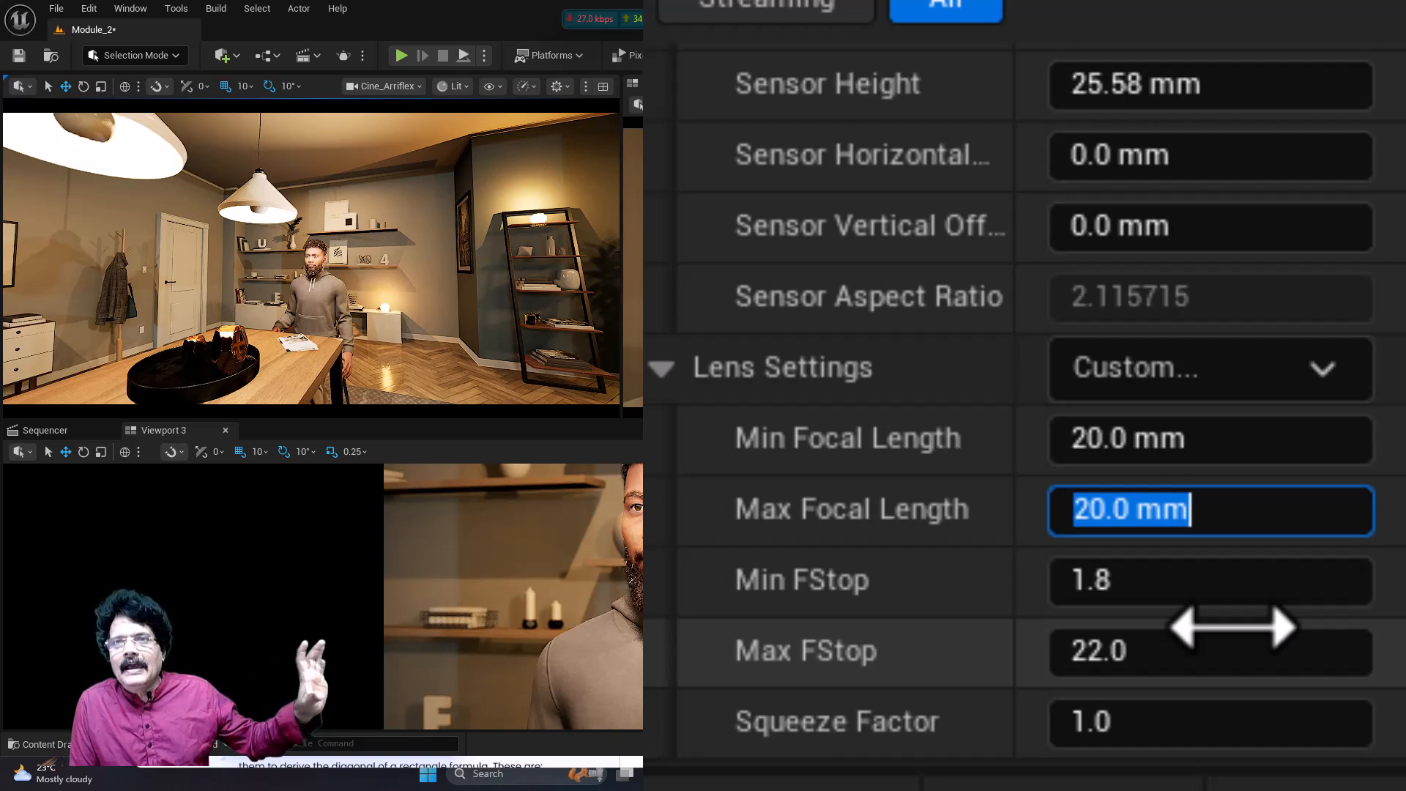
# Set Cine_Arriflex's Min Focal Length to 60 mm
pyautogui.click(1193, 440)
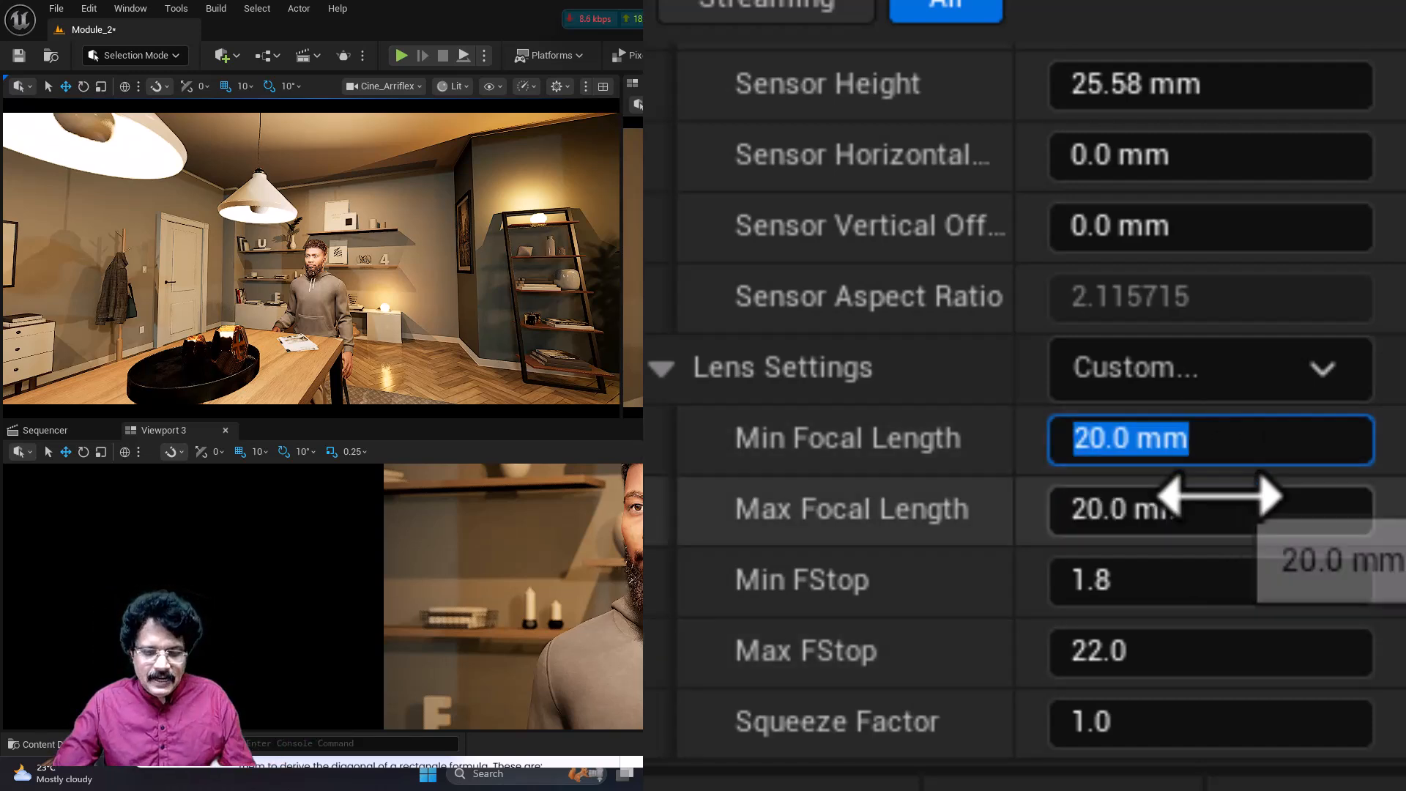
pyautogui.write('60')
pyautogui.press('Tab')
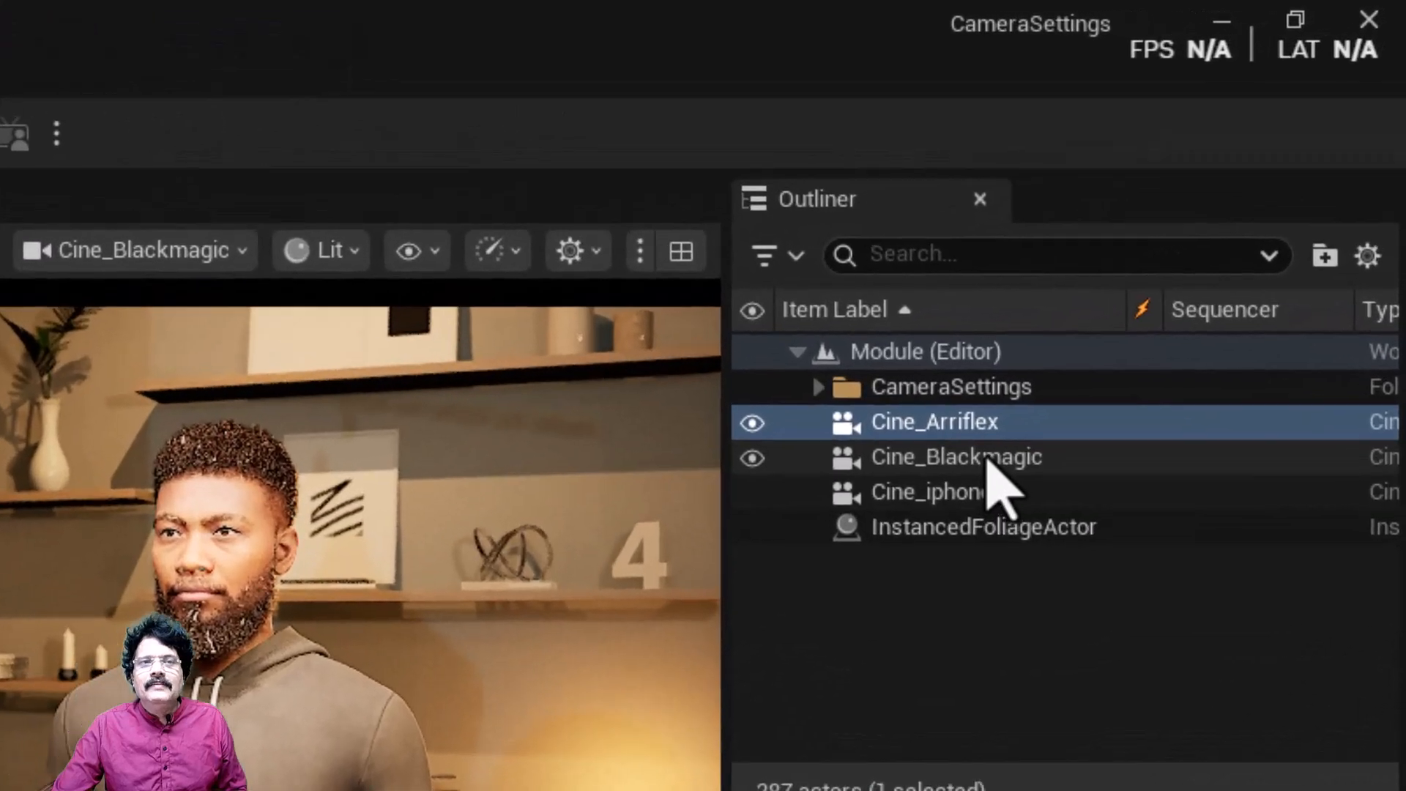
# Set Cine_Blackmagic's Min and Max Focal Length to 75 mm and tilt the camera up to frame the man's face
pyautogui.click(1155, 276)
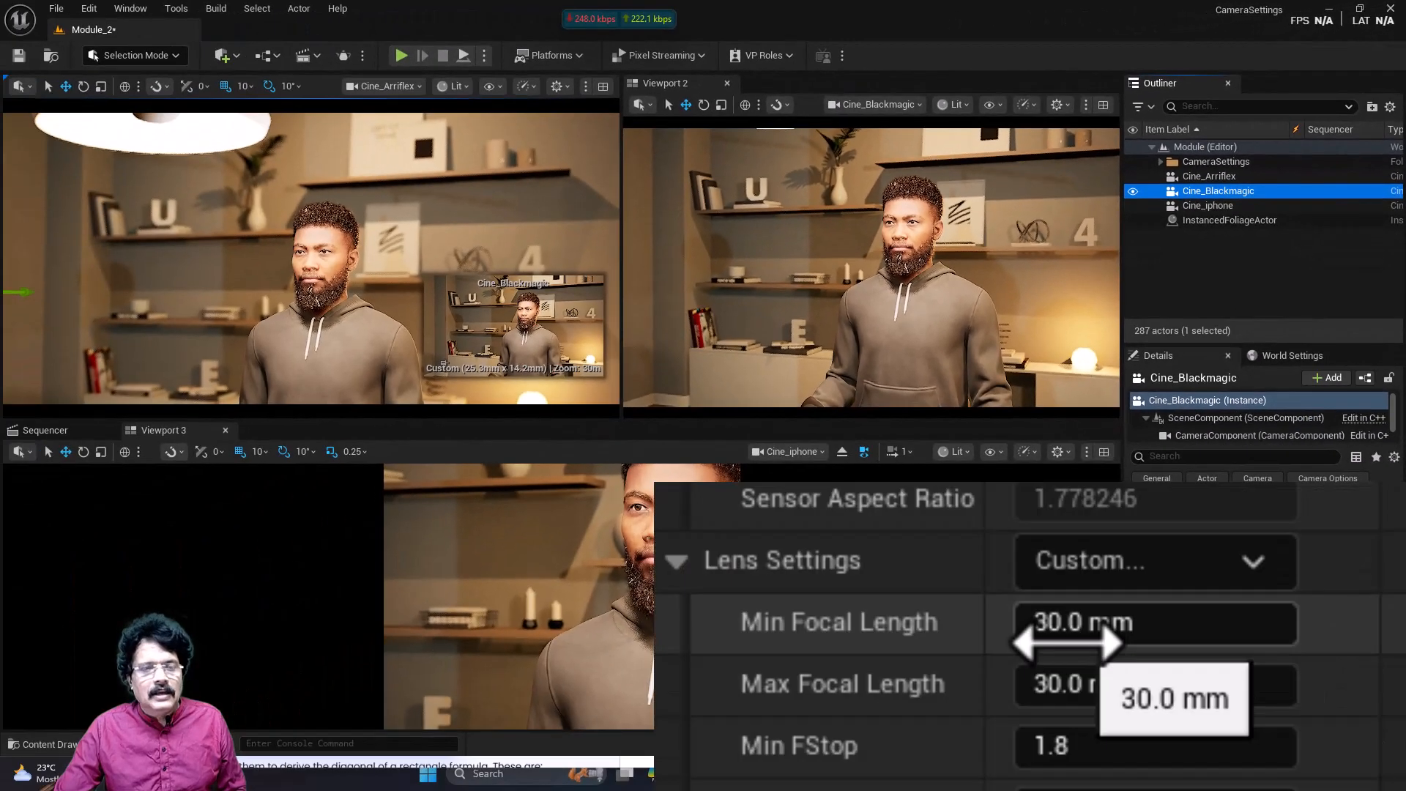
pyautogui.click(1068, 643)
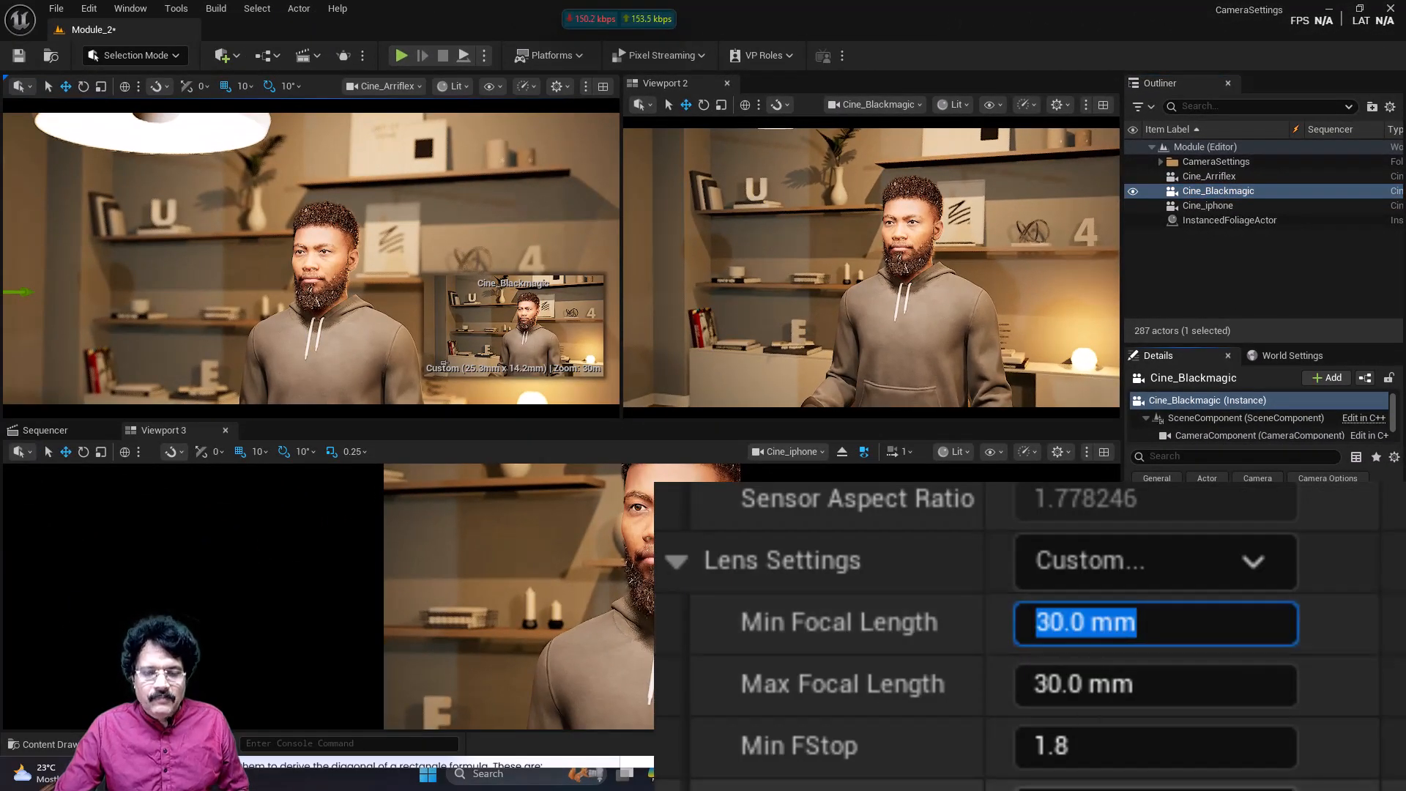
pyautogui.write('75')
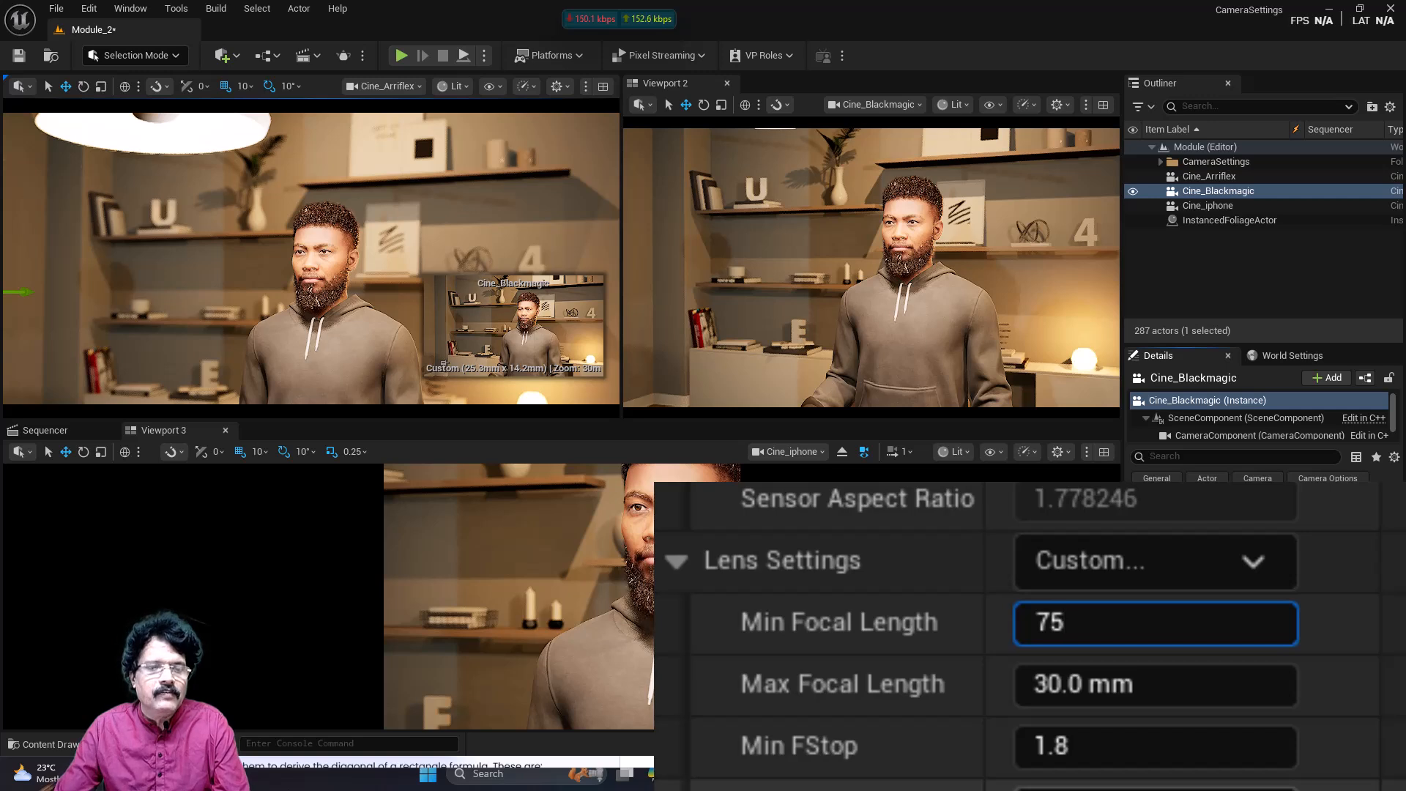
pyautogui.click(1081, 682)
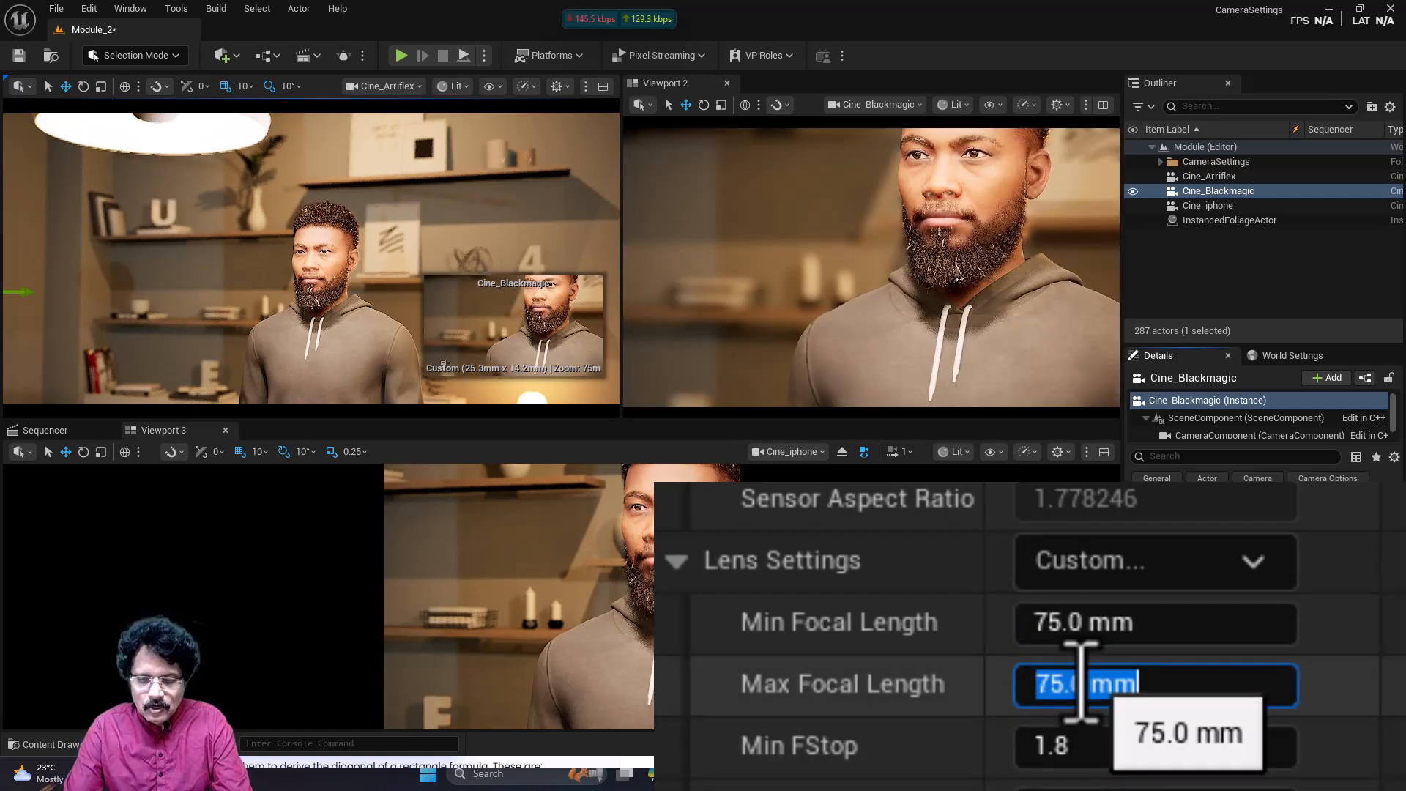
pyautogui.write('75')
pyautogui.press('Return')
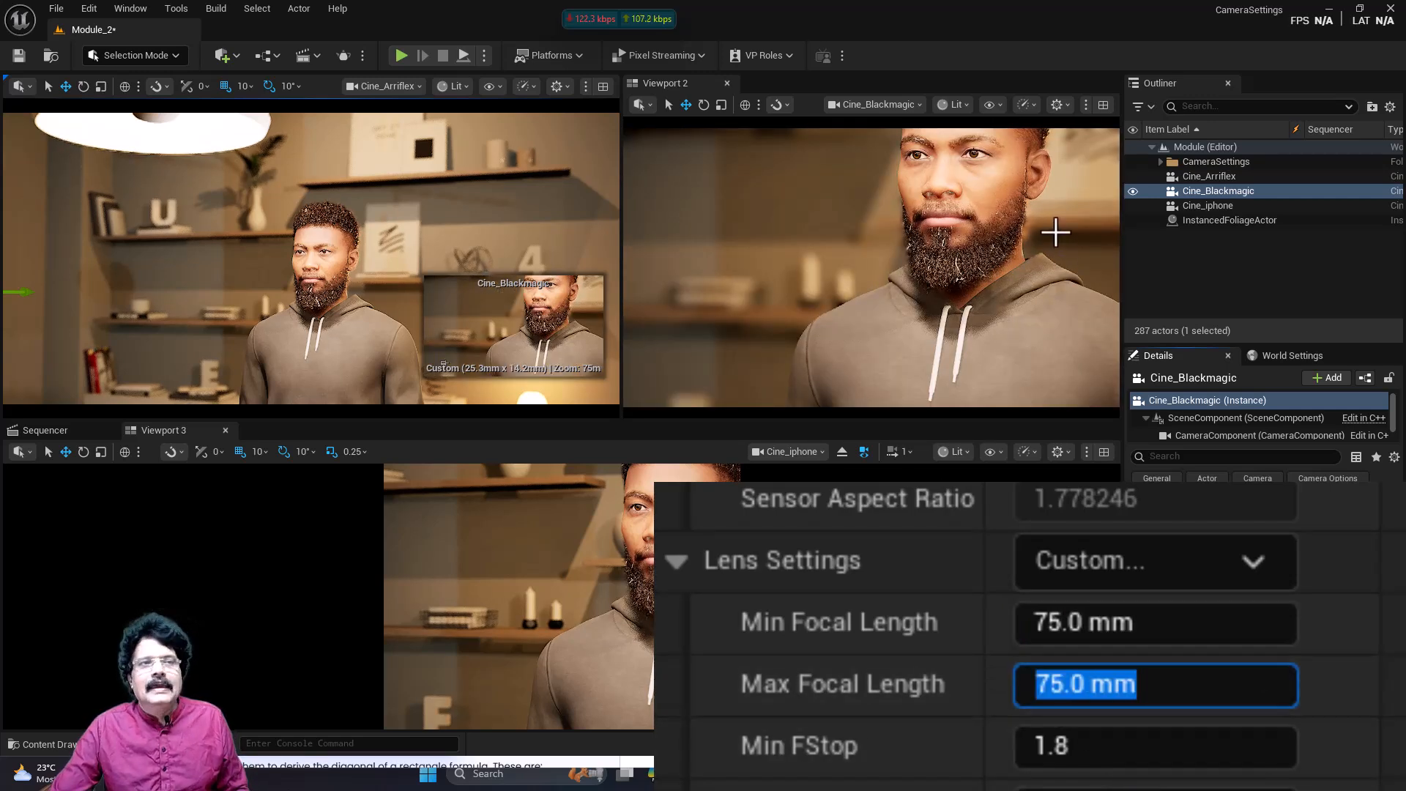
pyautogui.moveTo(1040, 211); pyautogui.dragTo(1040, 195, button='right')
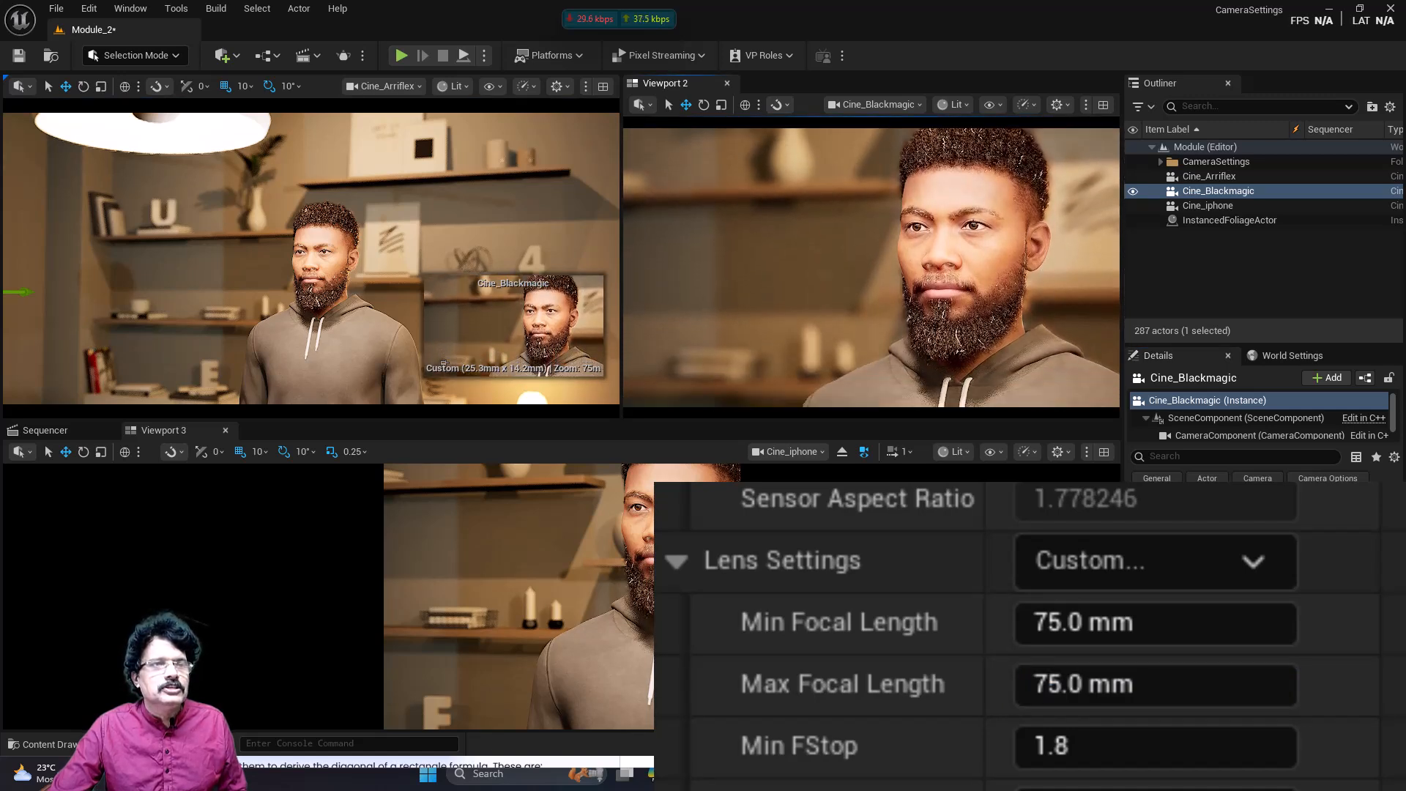
# Set Cine_Blackmagic's Min and Max Focal Length to 10 mm for a wide view of the room
pyautogui.click(1073, 628)
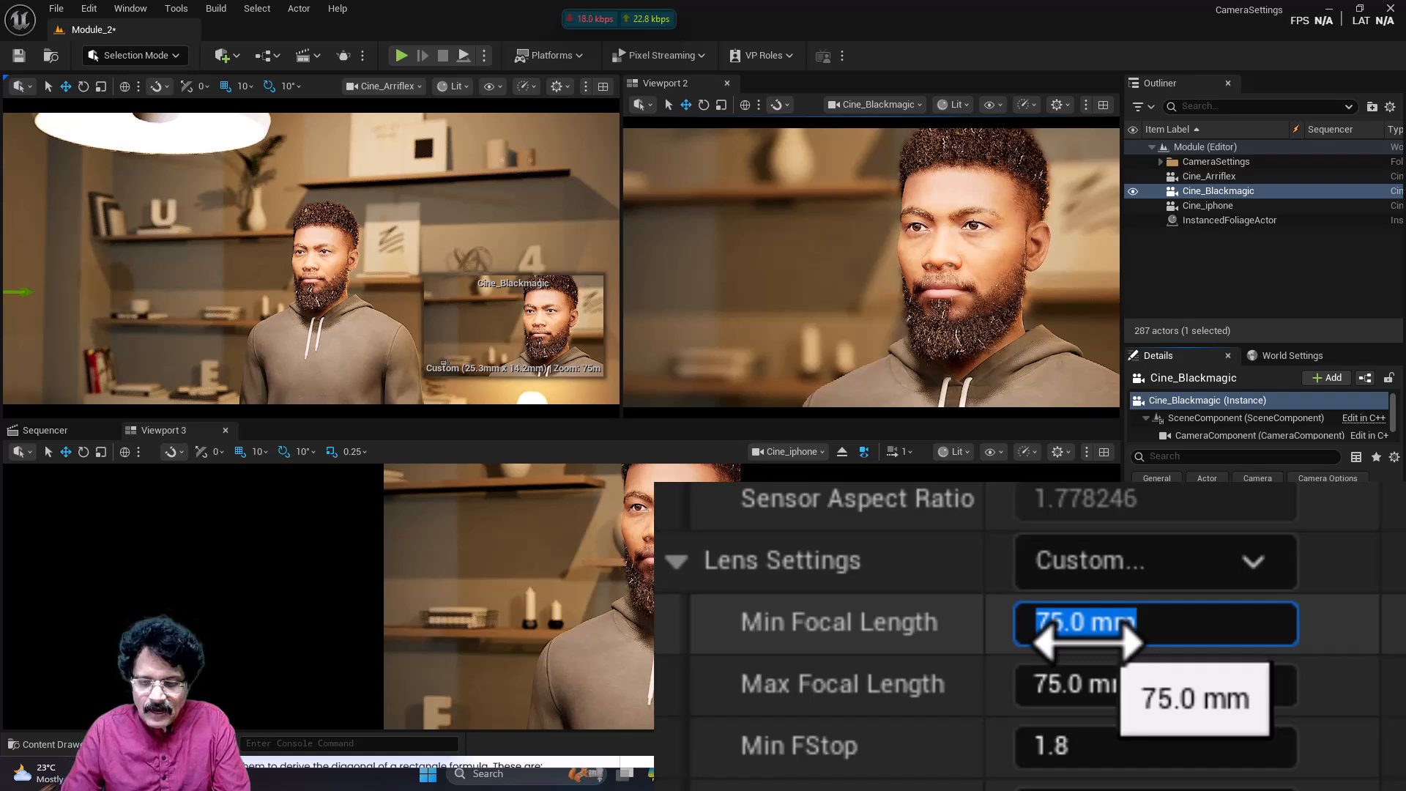
pyautogui.write('10')
pyautogui.press('Tab')
pyautogui.write('10')
pyautogui.press('Return')
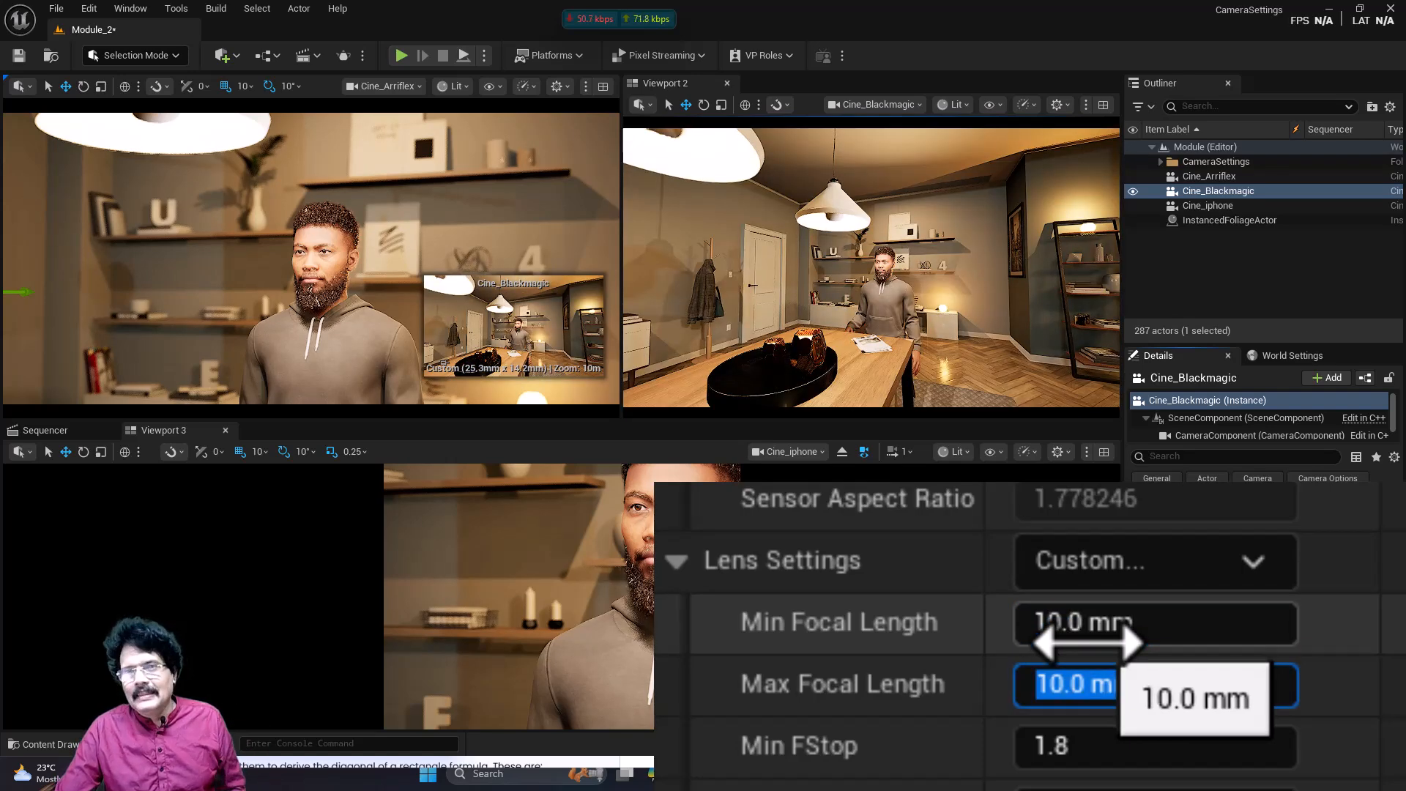
# Select the Cine_iphone camera and set its Max Focal Length to 13 mm
pyautogui.click(1204, 205)
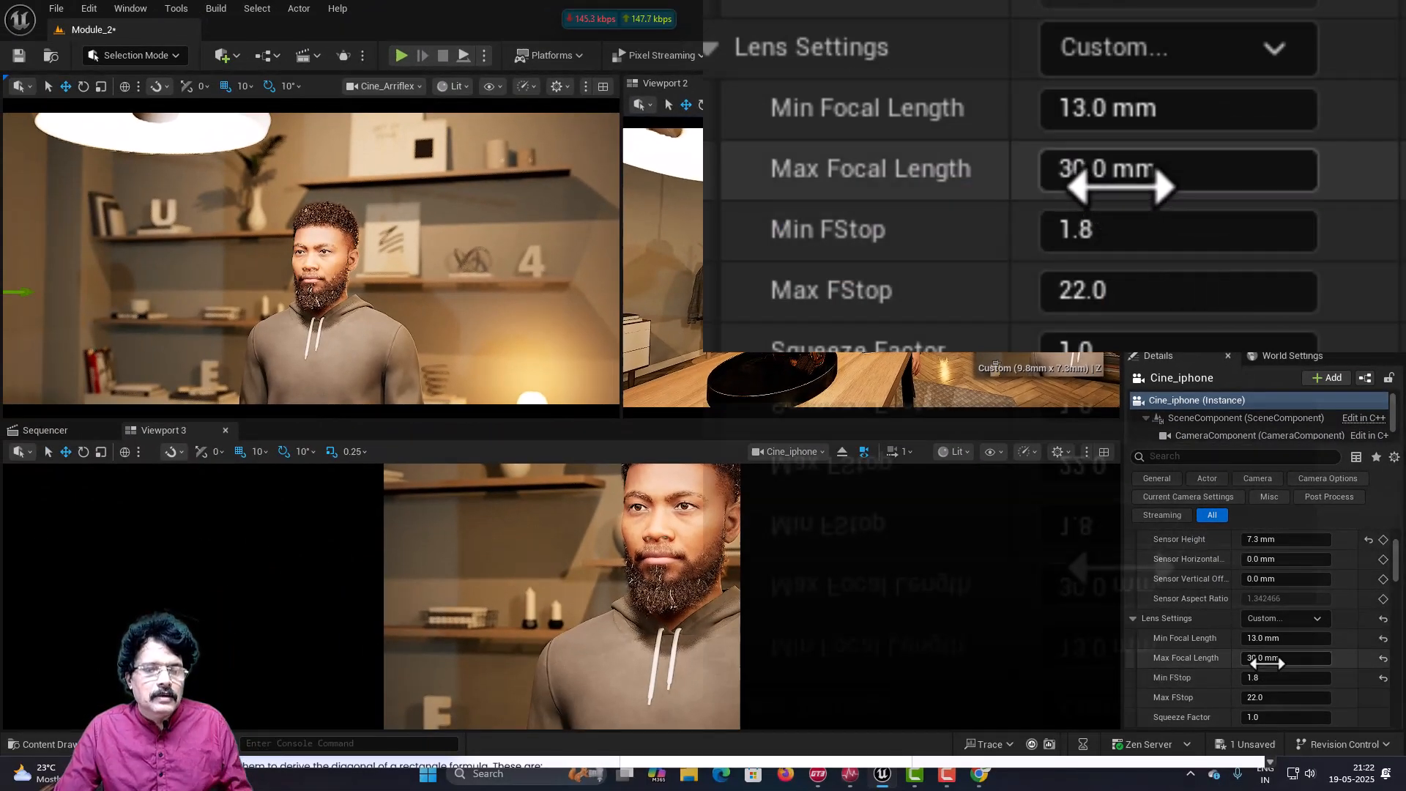
pyautogui.click(1266, 662)
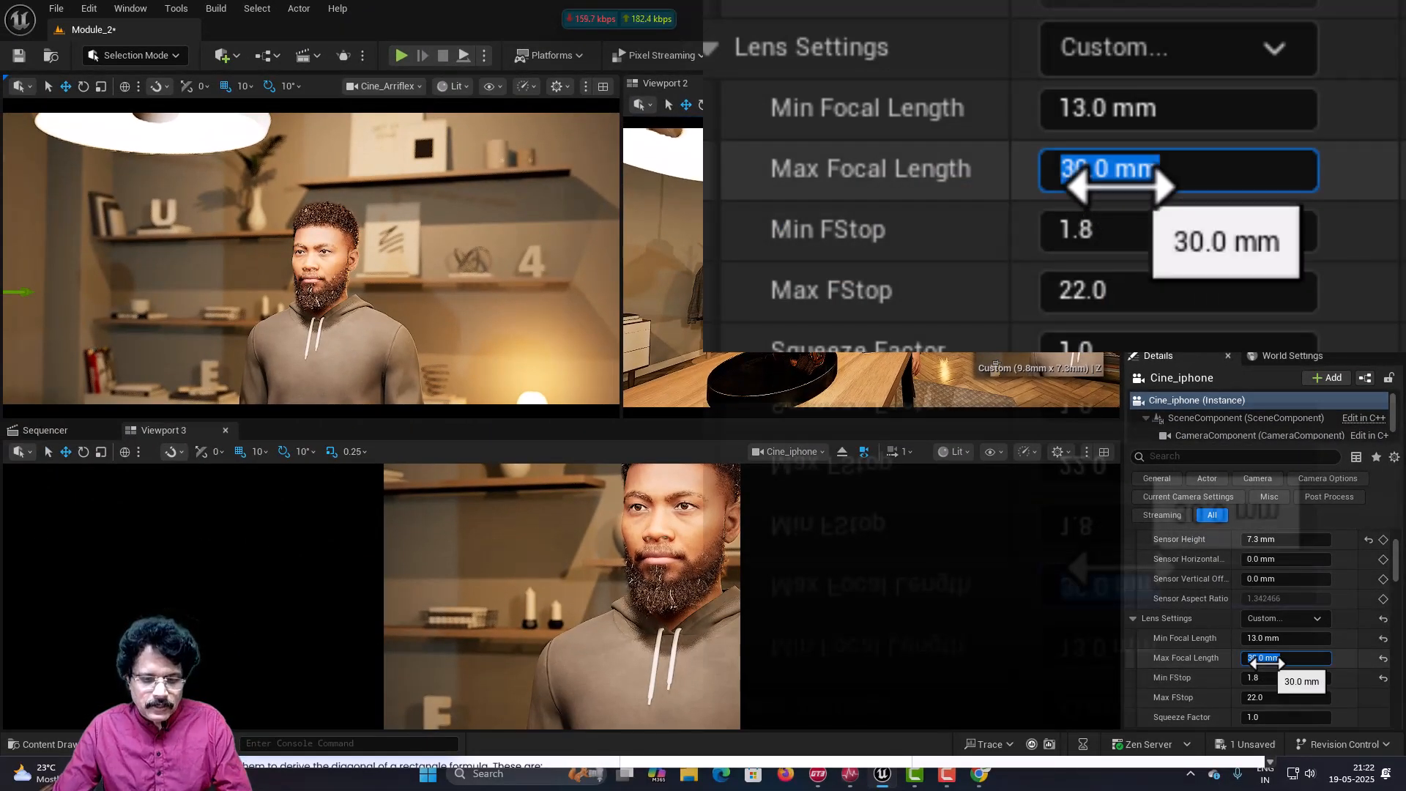
pyautogui.write('13')
pyautogui.press('Return')
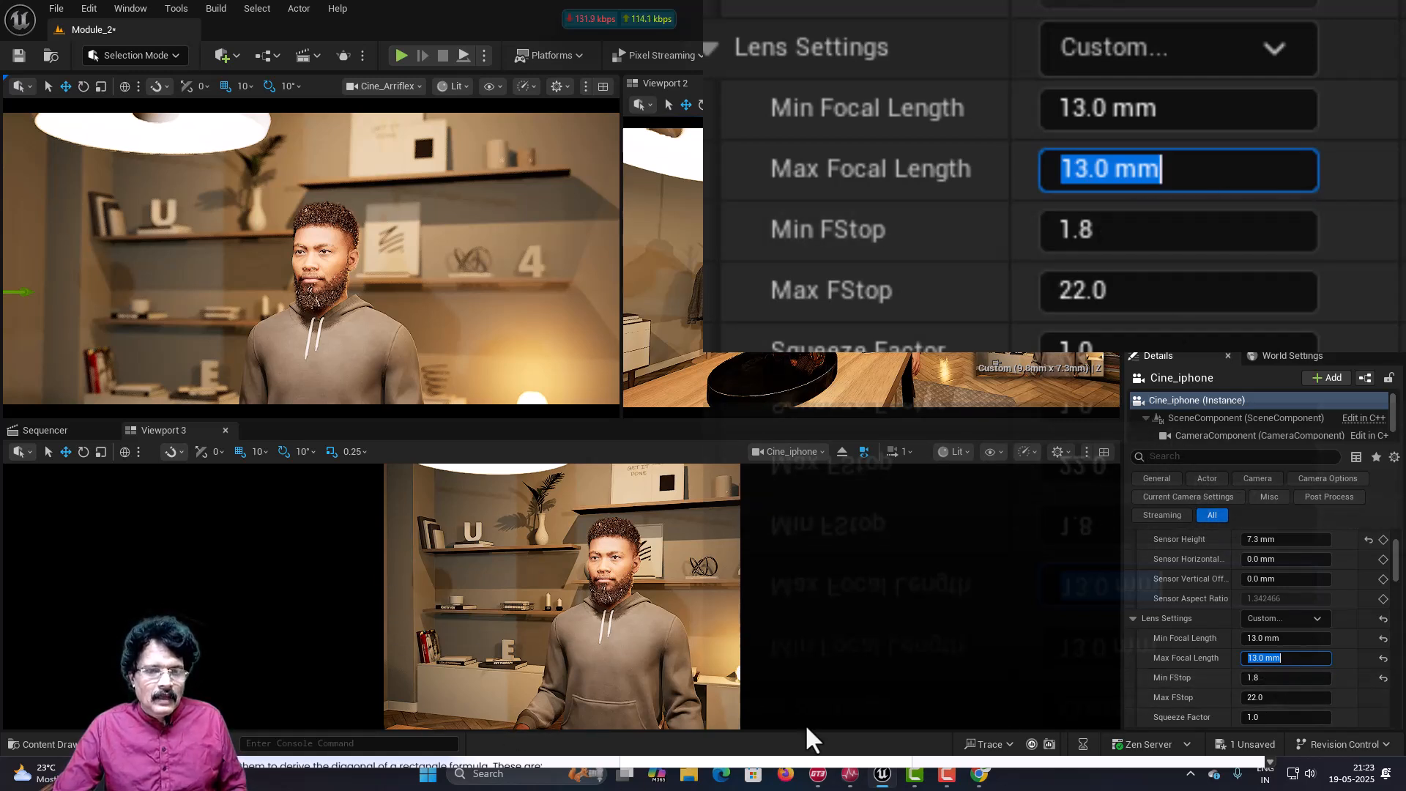
# Set Cine_iphone's Min and Max Focal Length to 30 mm and rotate the camera to frame the man's face
pyautogui.click(1278, 639)
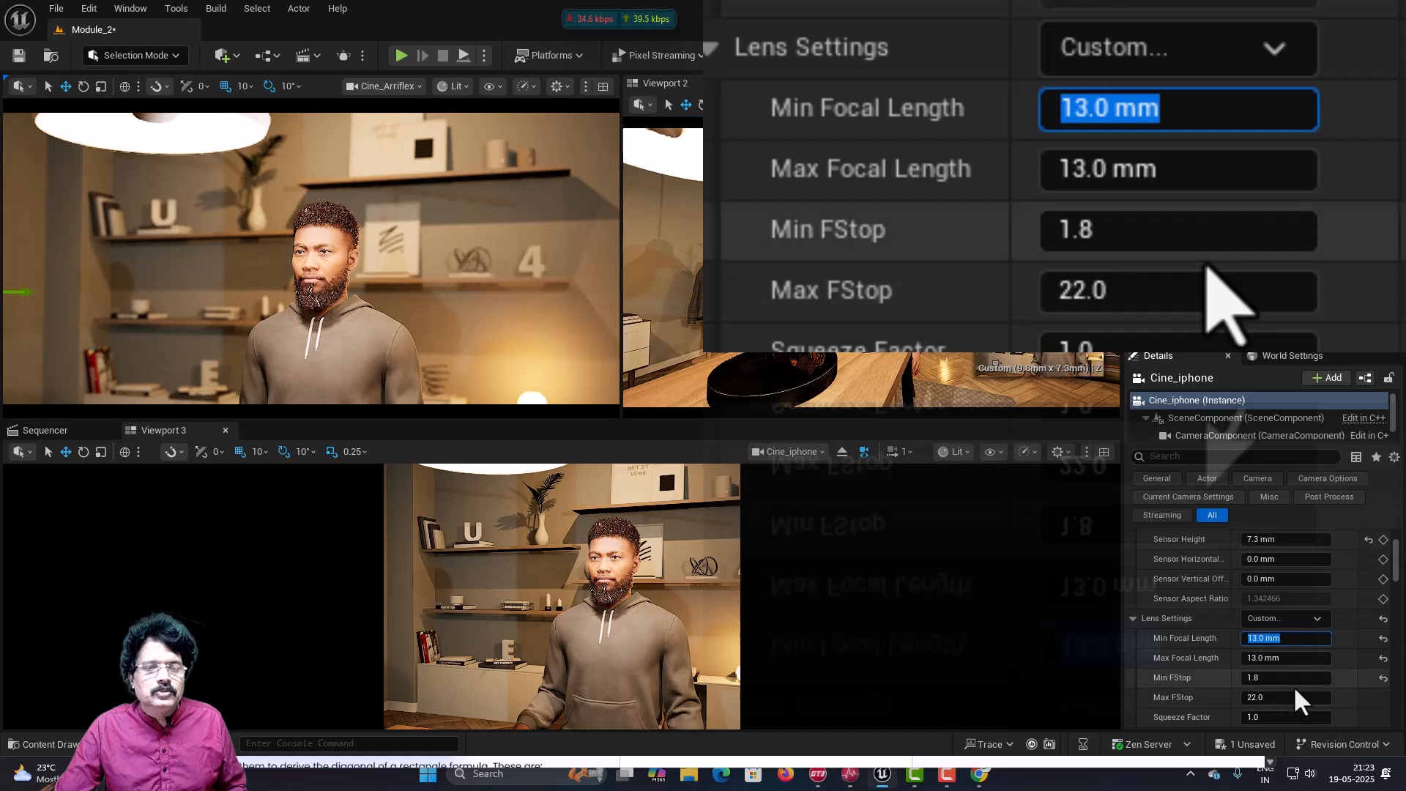
pyautogui.write('30')
pyautogui.press('Tab')
pyautogui.write('30')
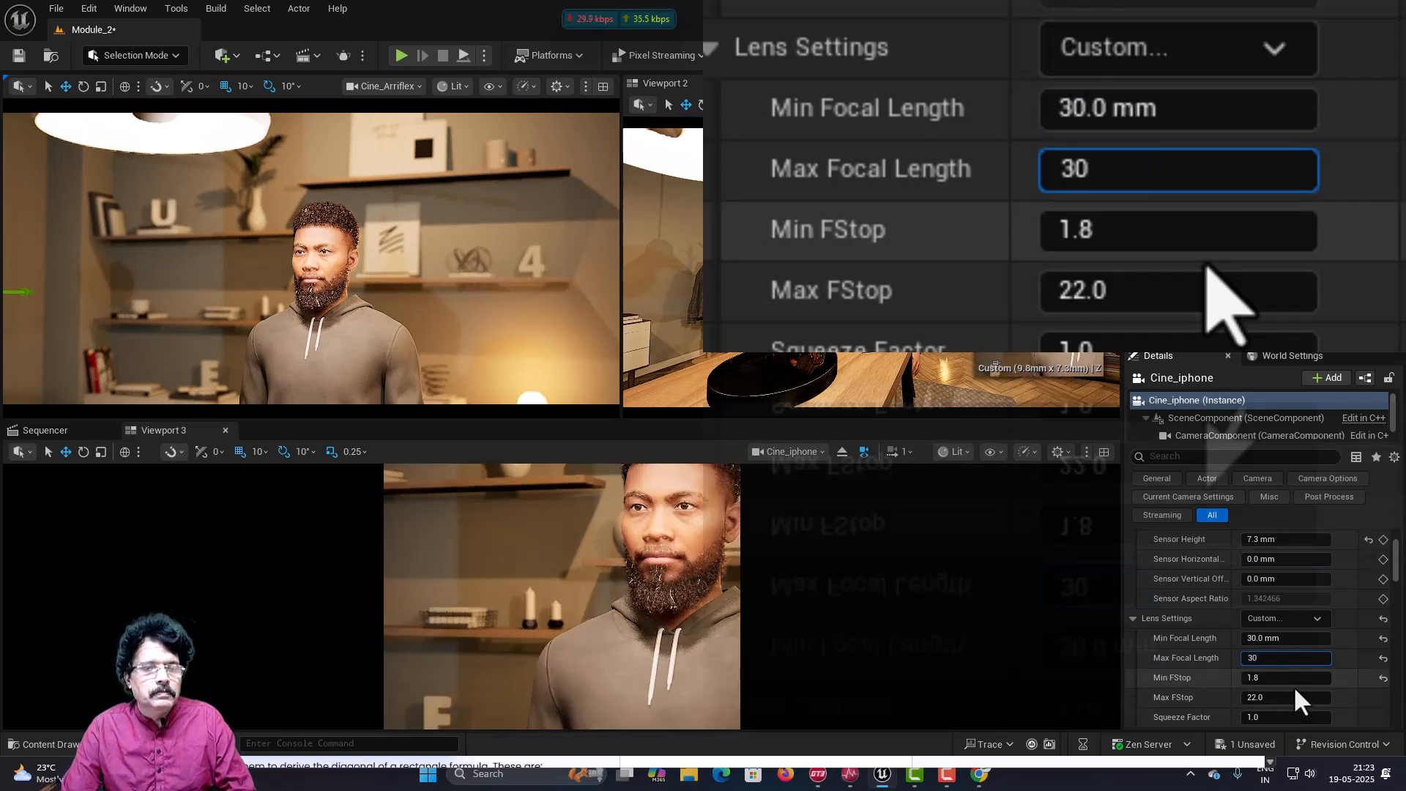
pyautogui.press('Return')
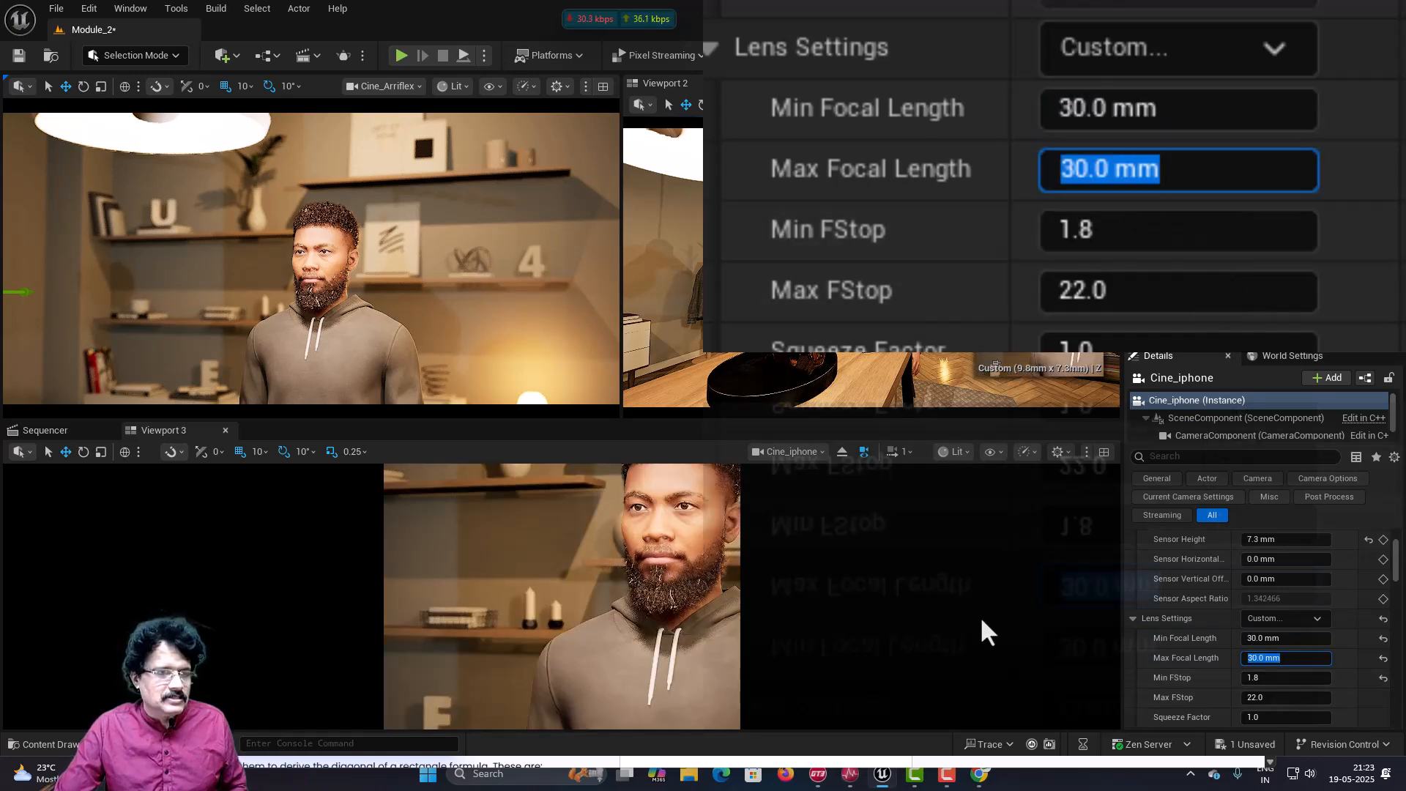
pyautogui.moveTo(654, 565)
pyautogui.mouseDown(button='right')
pyautogui.moveTo(633, 580)
pyautogui.moveTo(686, 555)
pyautogui.moveTo(665, 545)
pyautogui.mouseUp(button='right')
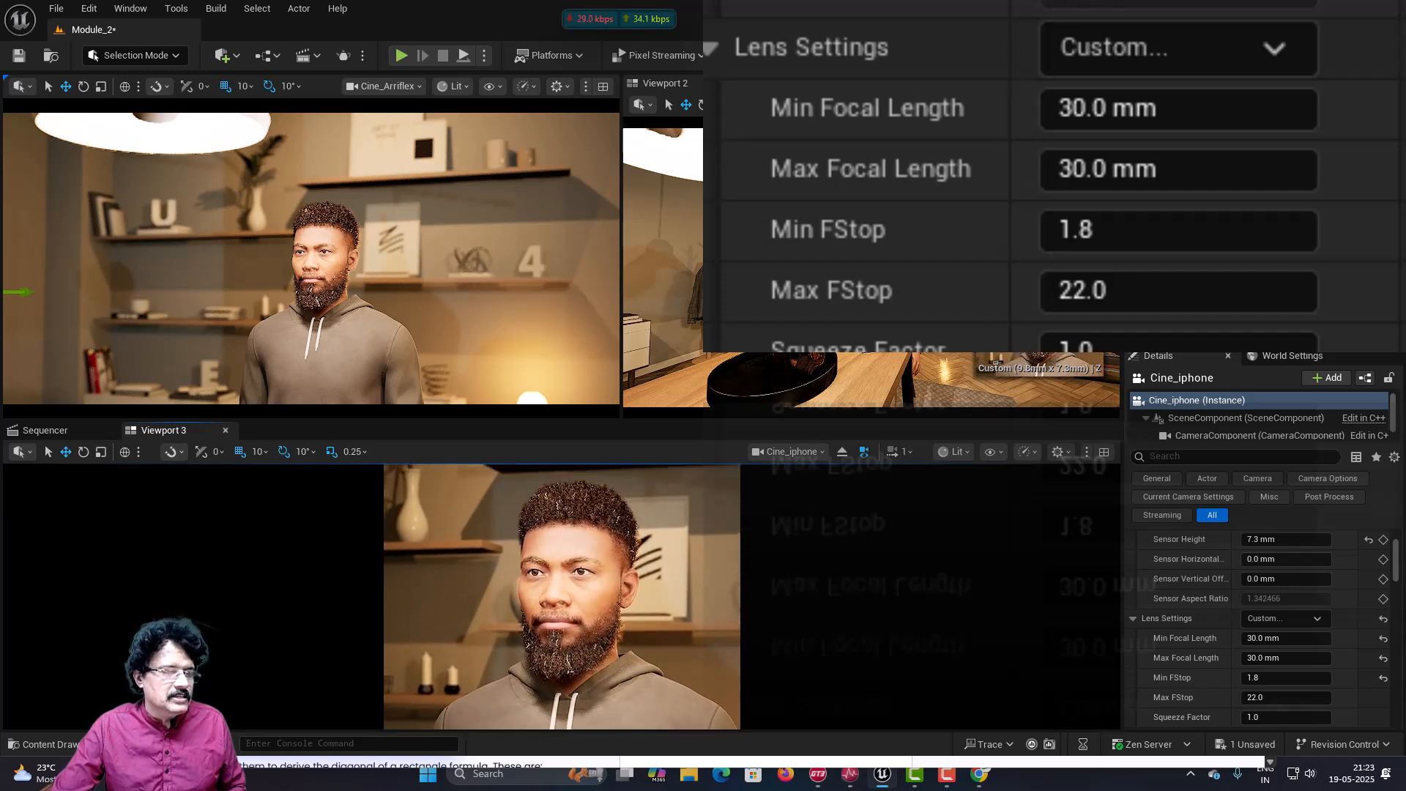
# Set Cine_iphone's Min and Max Focal Length to 4 mm for a wide view of the room
pyautogui.click(1263, 638)
pyautogui.write('4')
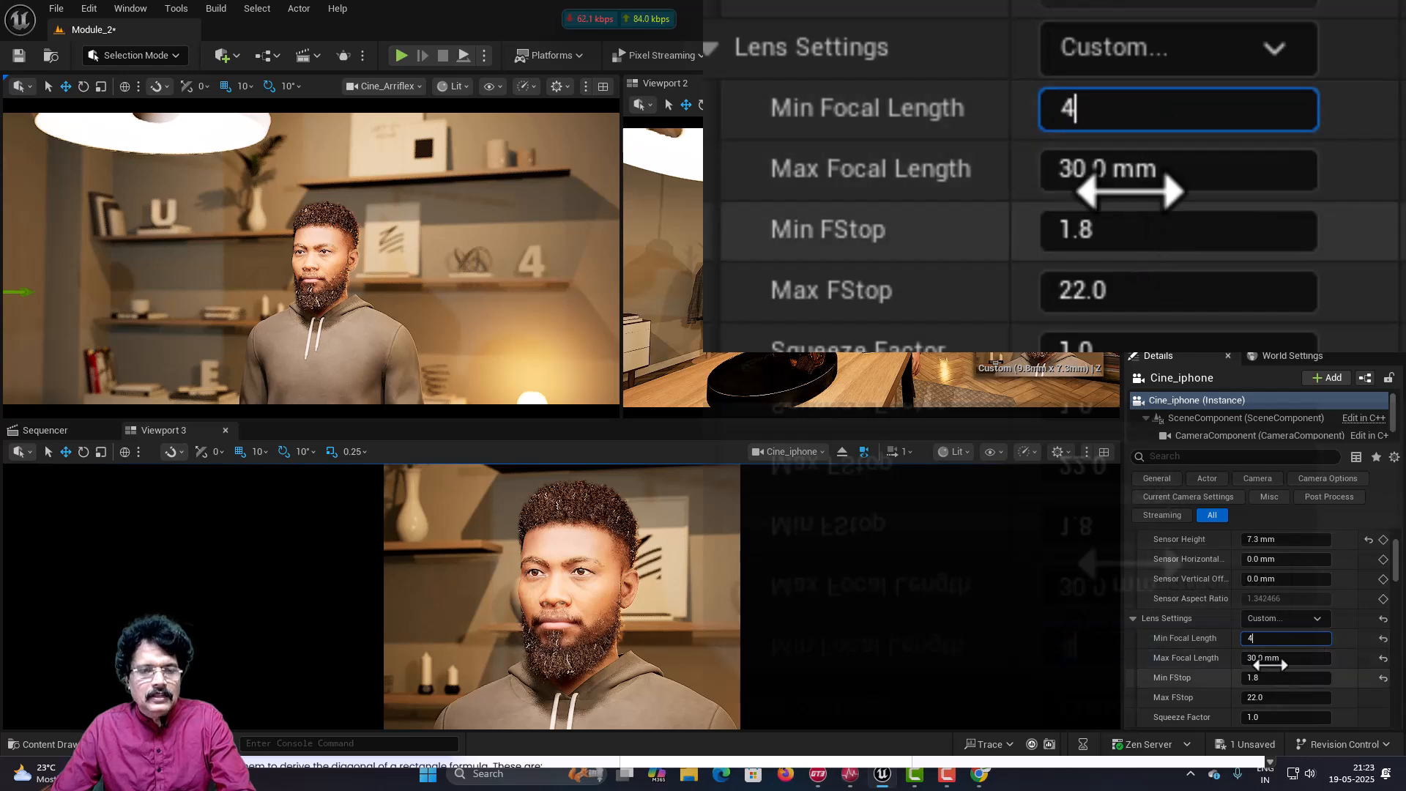
pyautogui.click(1263, 659)
pyautogui.write('4')
pyautogui.press('Return')
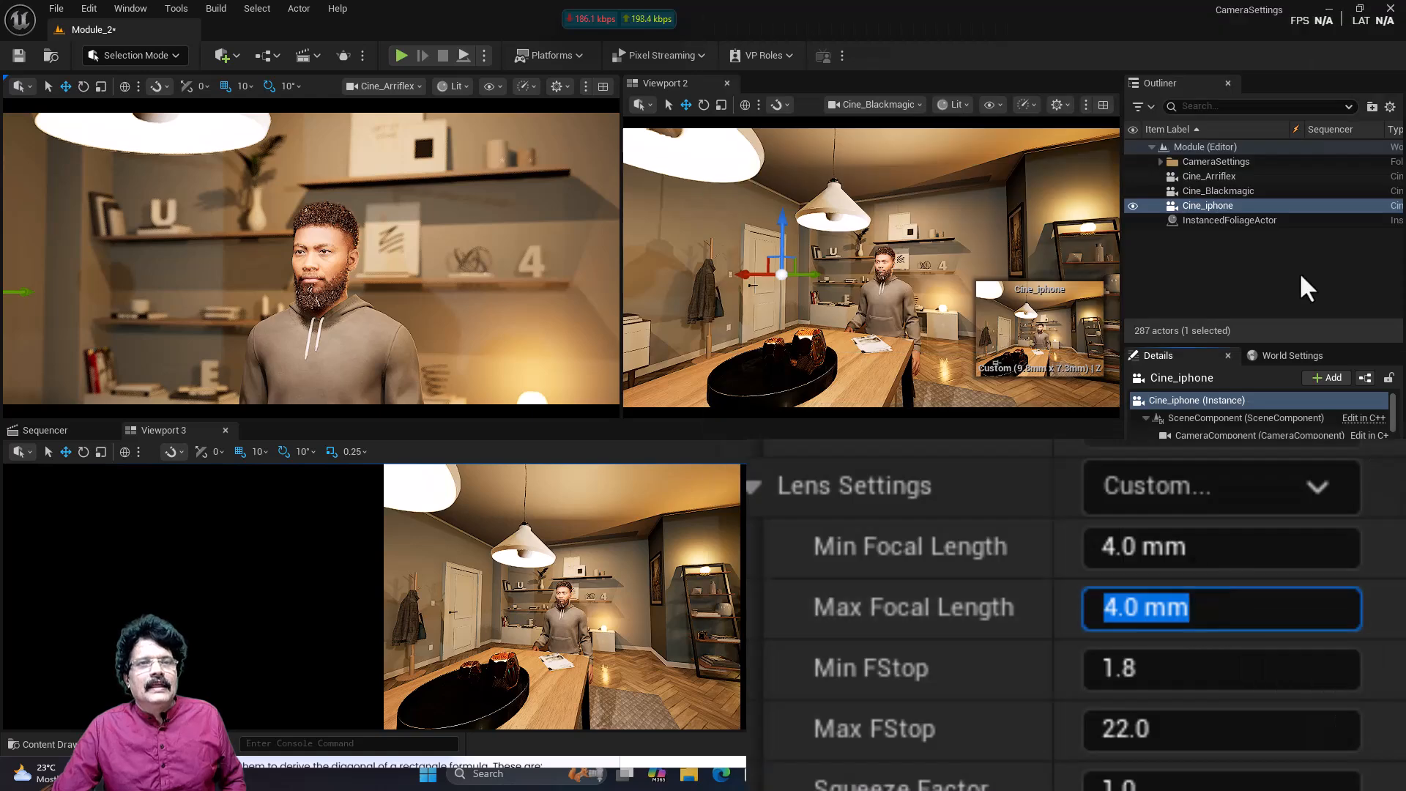
# Select the Cine_Arriflex camera and set its Min and Max Focal Length to 28 mm
pyautogui.click(1242, 192)
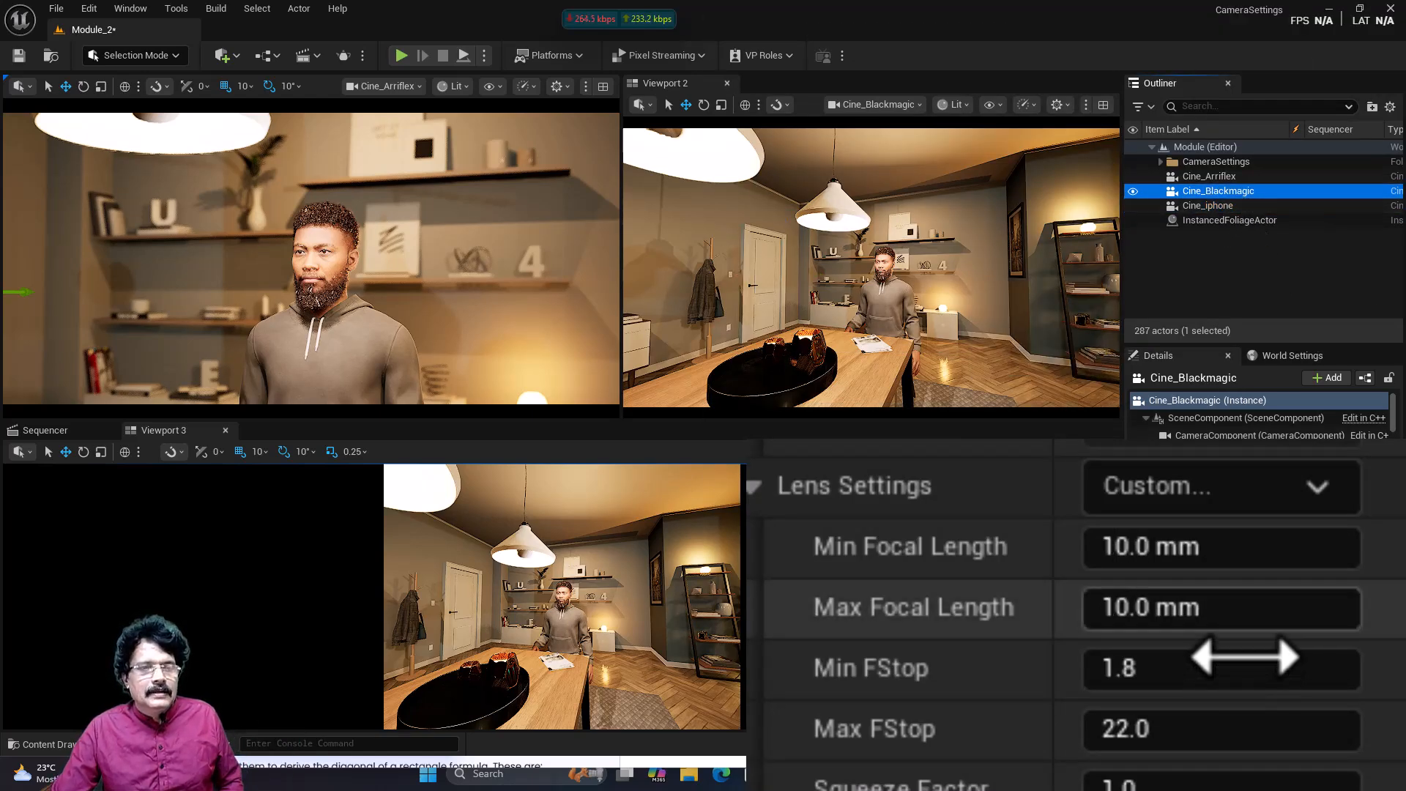
pyautogui.click(1215, 176)
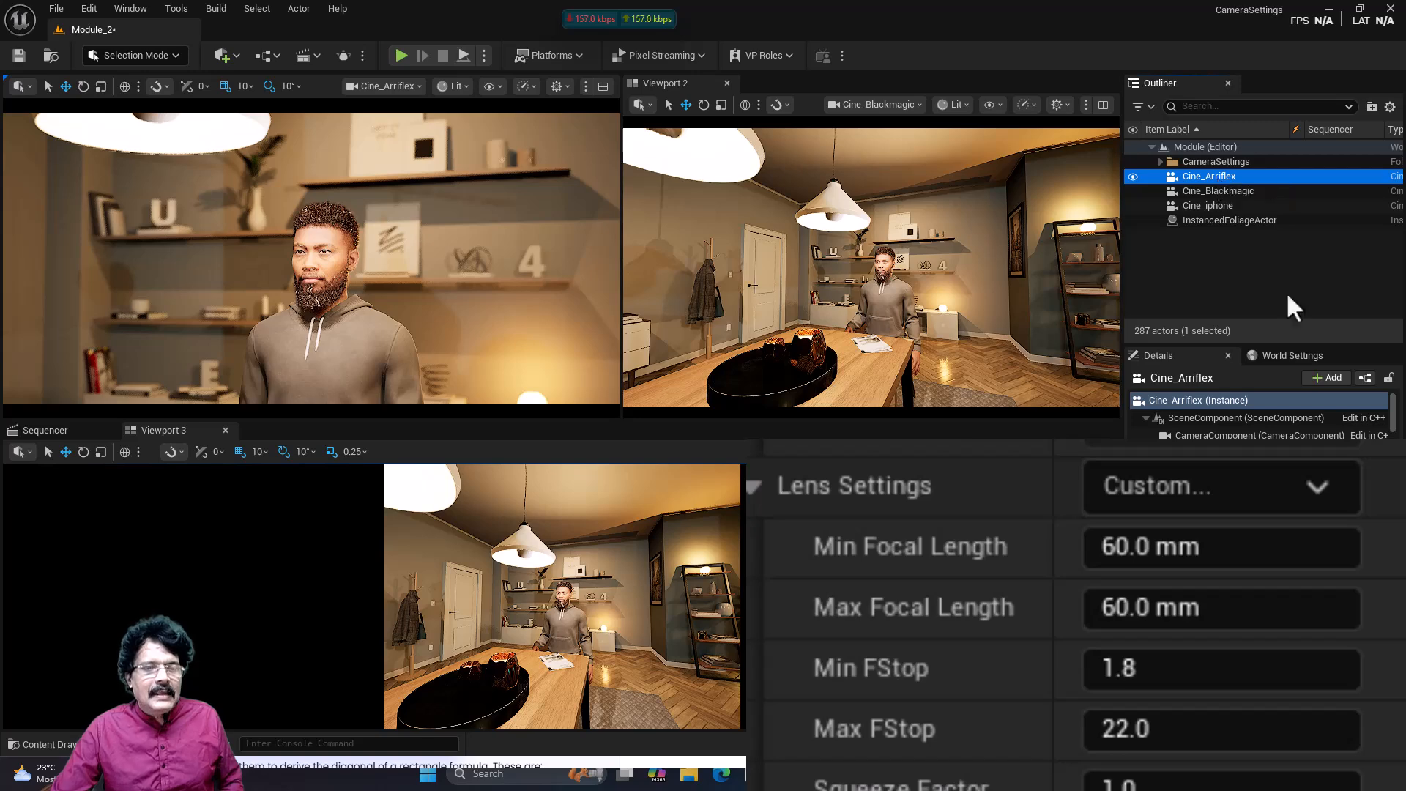
pyautogui.click(1117, 546)
pyautogui.write('28')
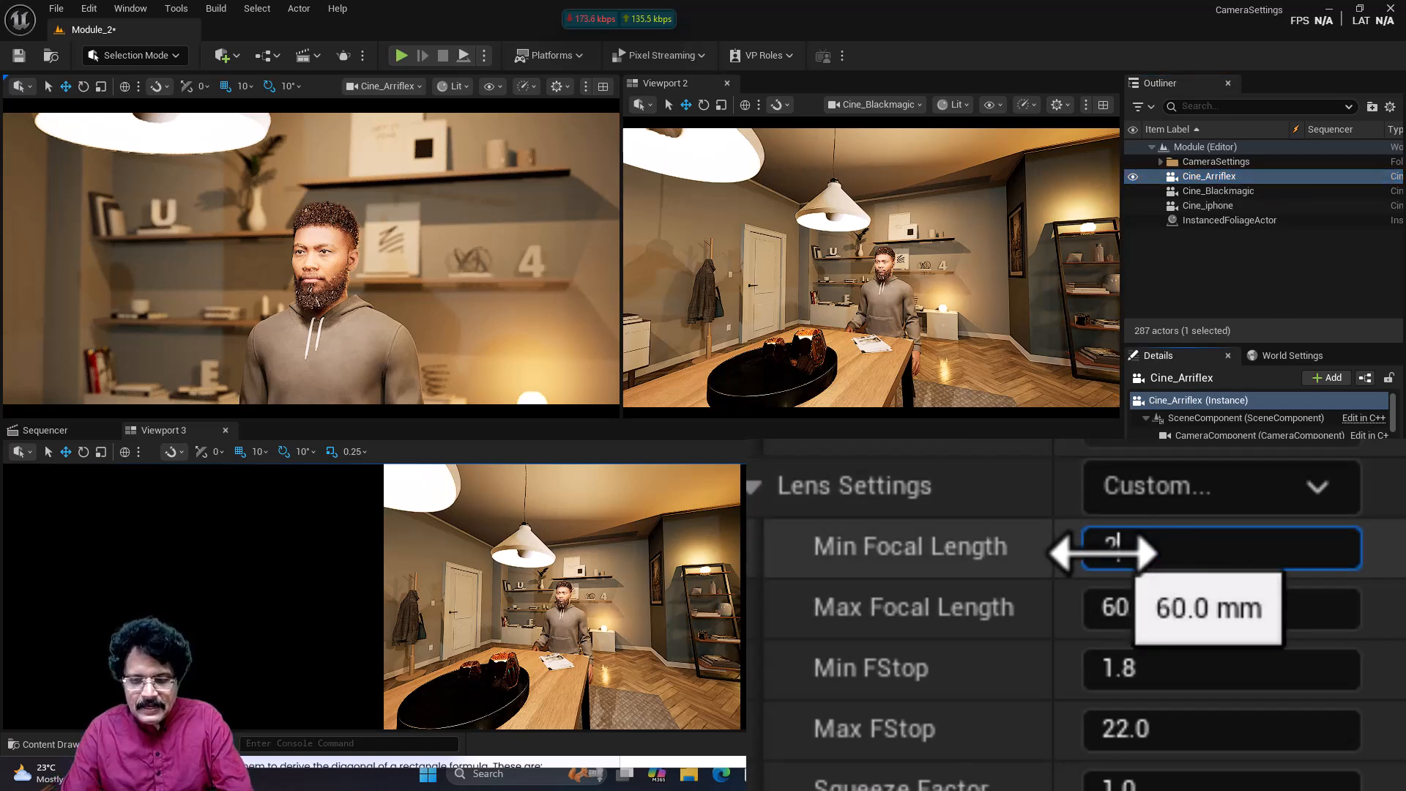
pyautogui.press('Tab')
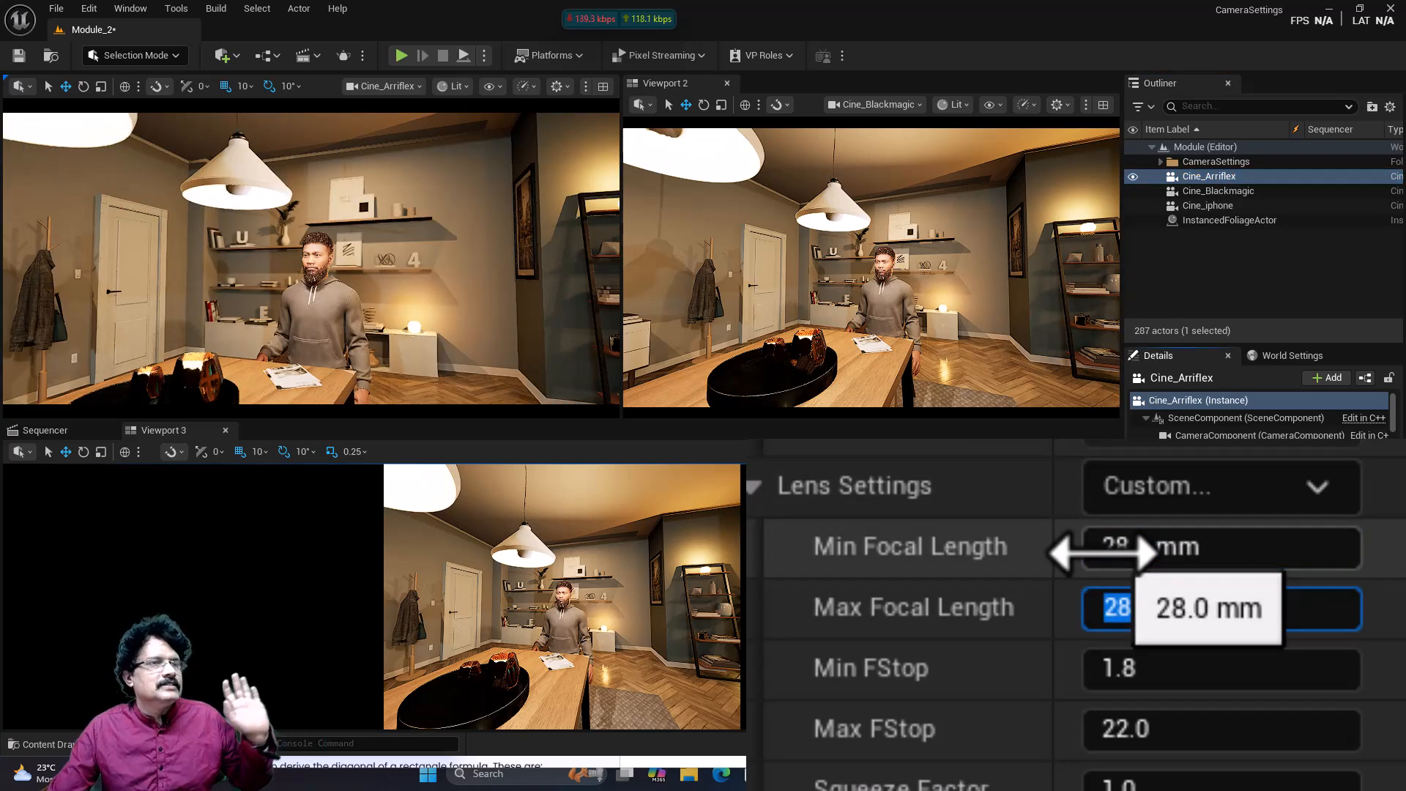
# Widen Cine_Arriflex's view by setting its Min and Max Focal Length to 20 mm
pyautogui.click(1182, 552)
pyautogui.write('20')
pyautogui.press('Tab')
pyautogui.write('20')
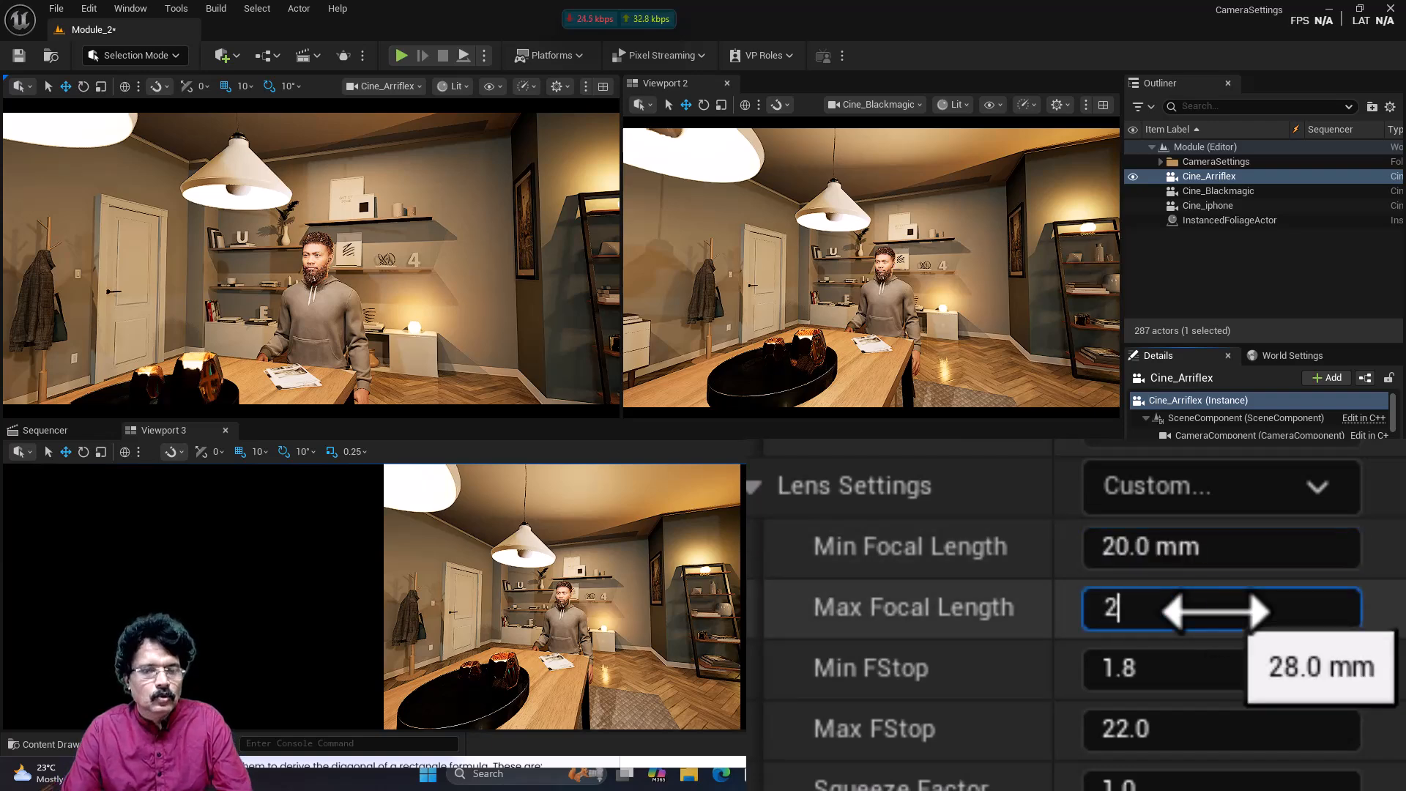
pyautogui.press('Return')
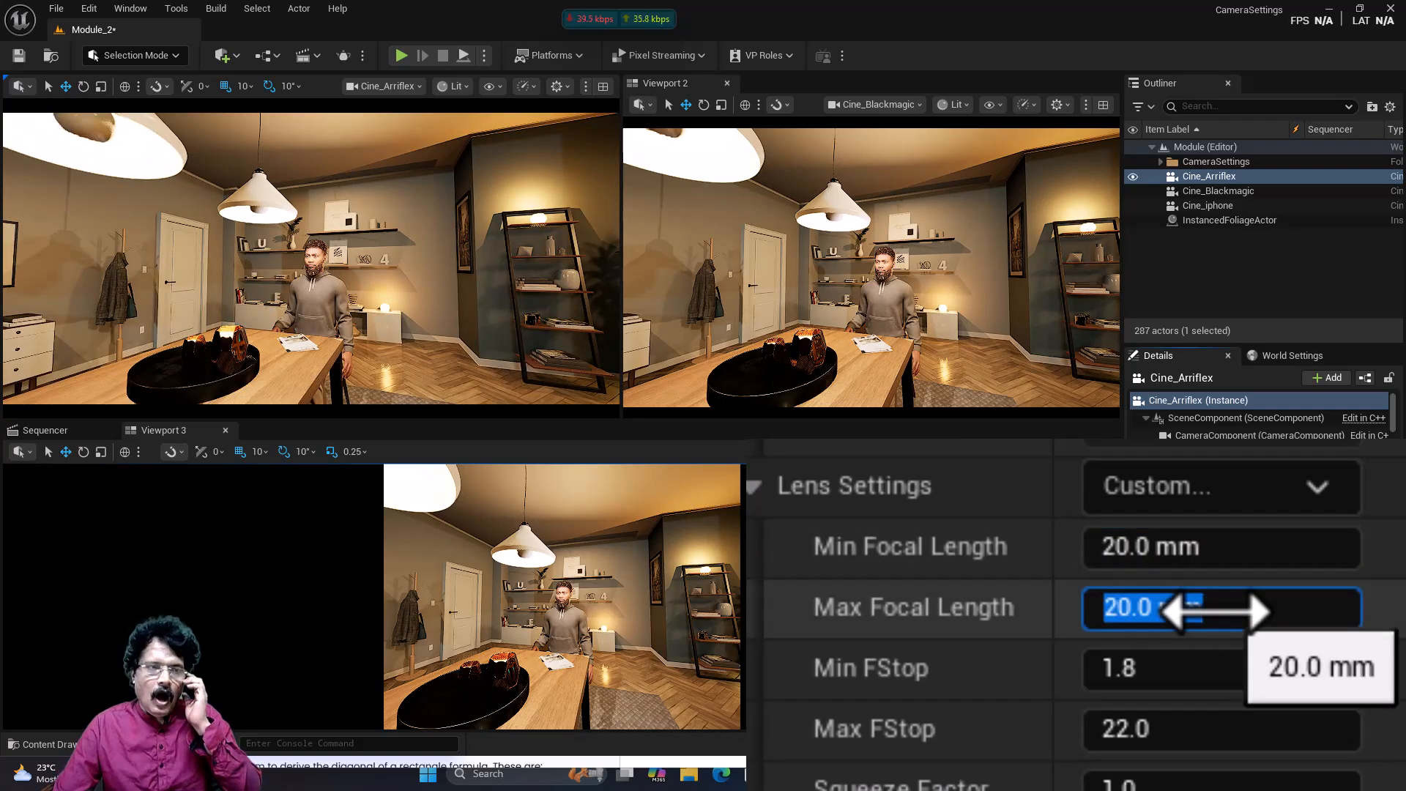
# Set Cine_Arriflex's Min and Max Focal Length to 200 mm for a close-up of the man's face
pyautogui.click(1150, 549)
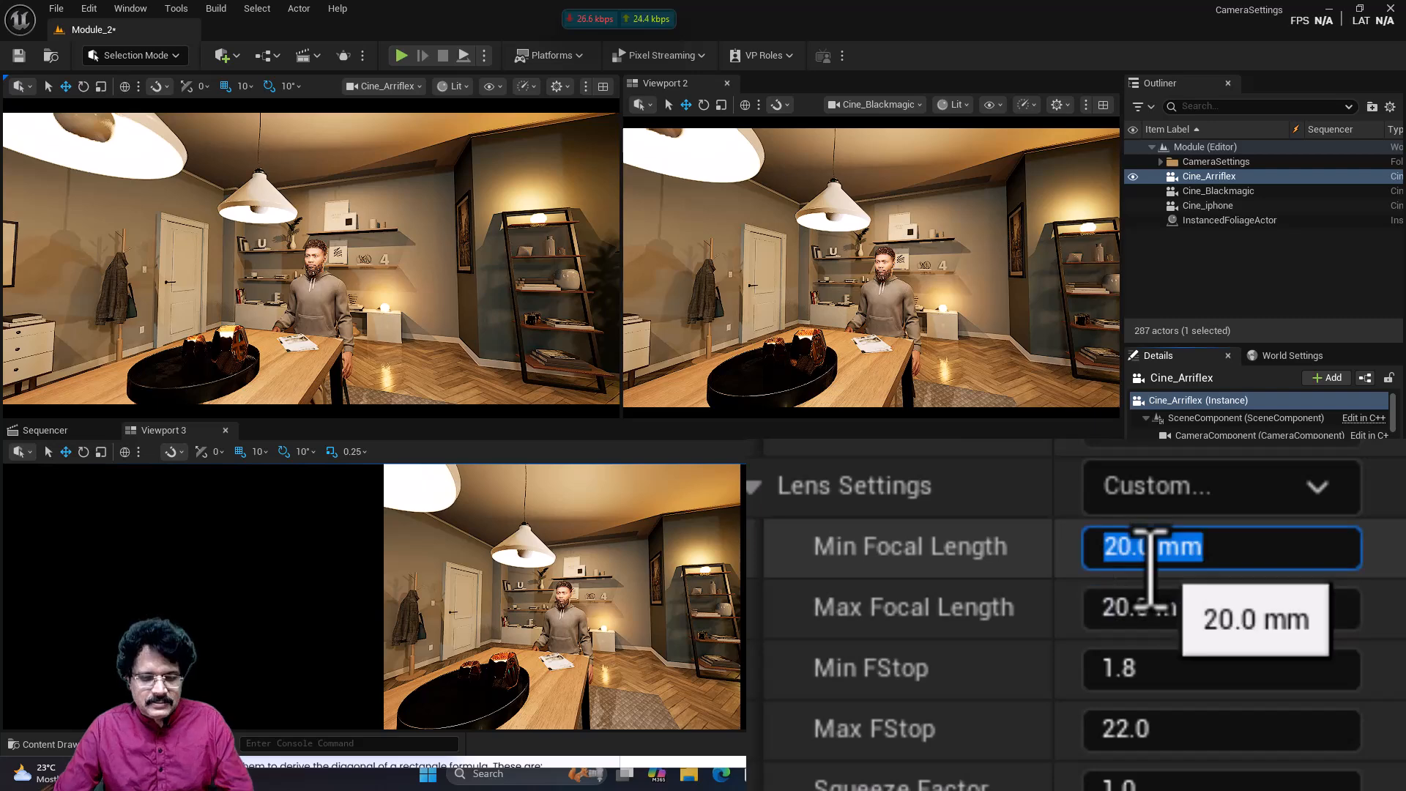
pyautogui.write('200')
pyautogui.press('Tab')
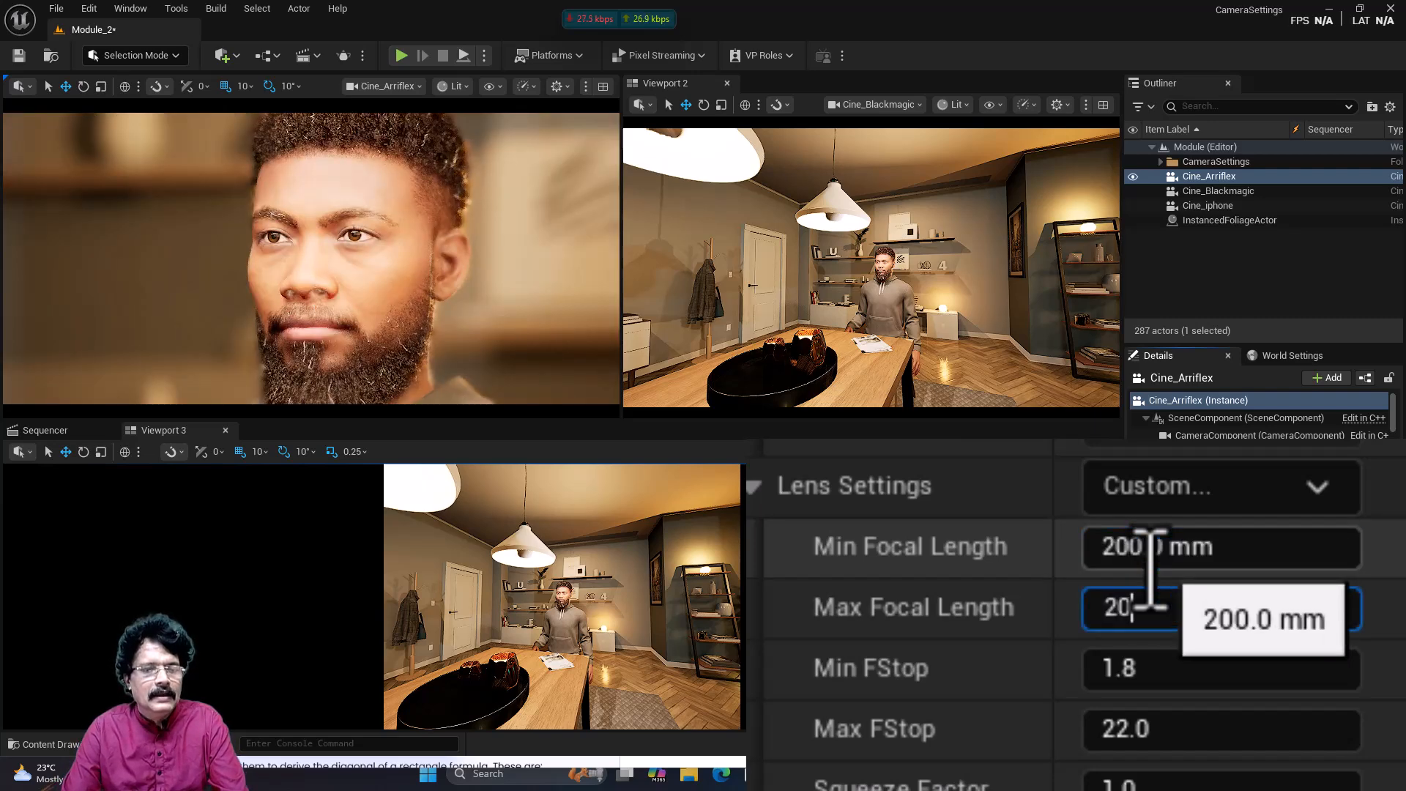
# Select the Cine_Blackmagic camera and set its Min and Max Focal Length to 75 mm
pyautogui.click(1242, 189)
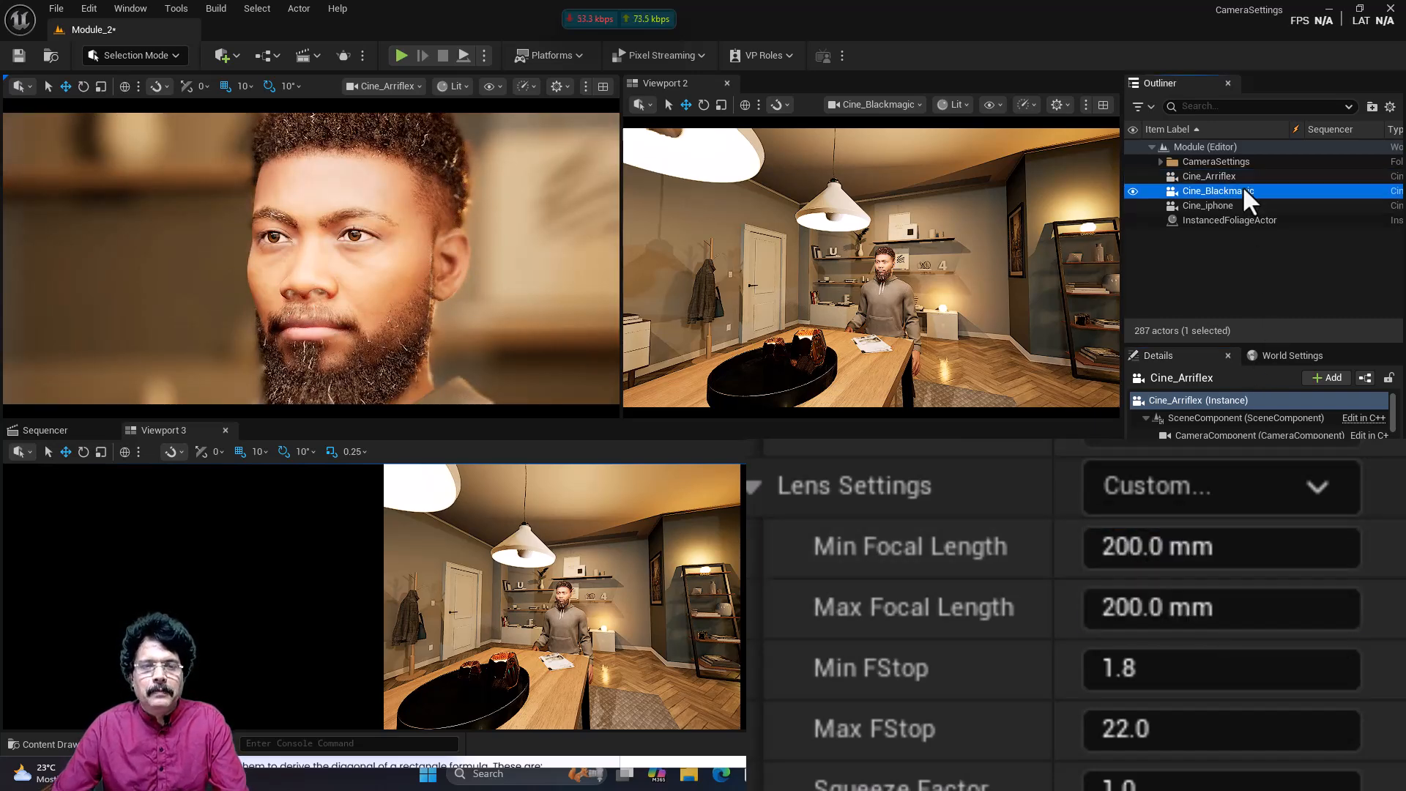
pyautogui.click(1100, 547)
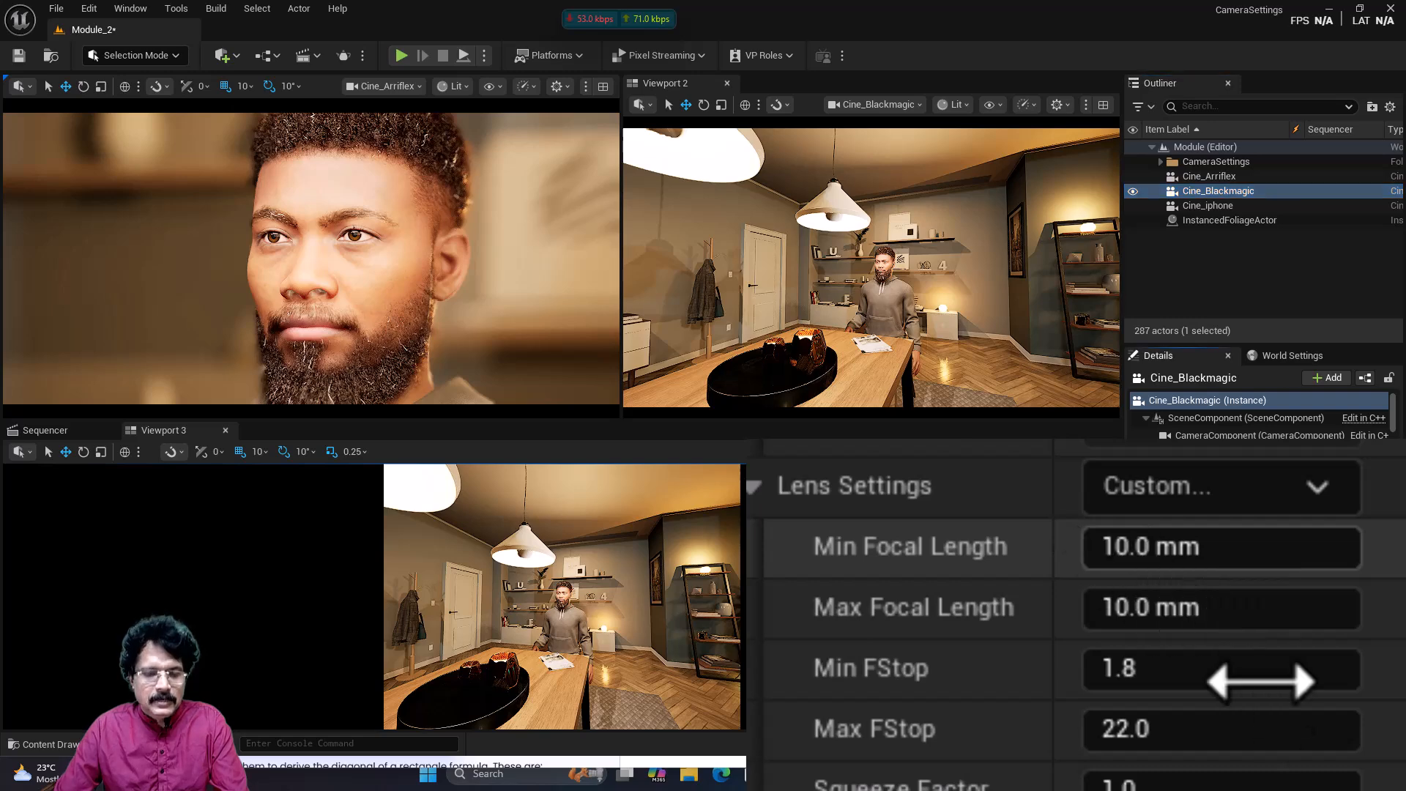
pyautogui.write('7')
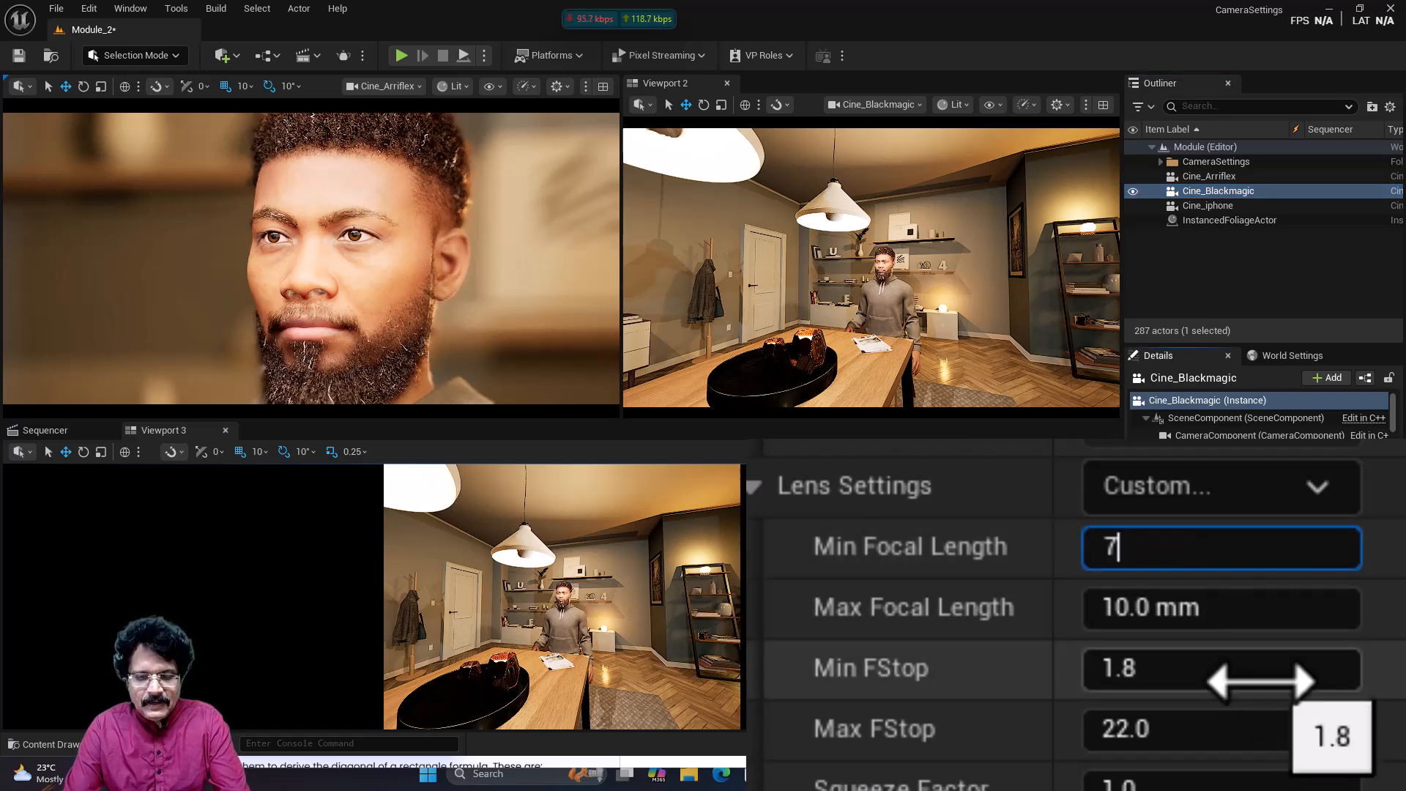
pyautogui.write('4')
pyautogui.press('Return')
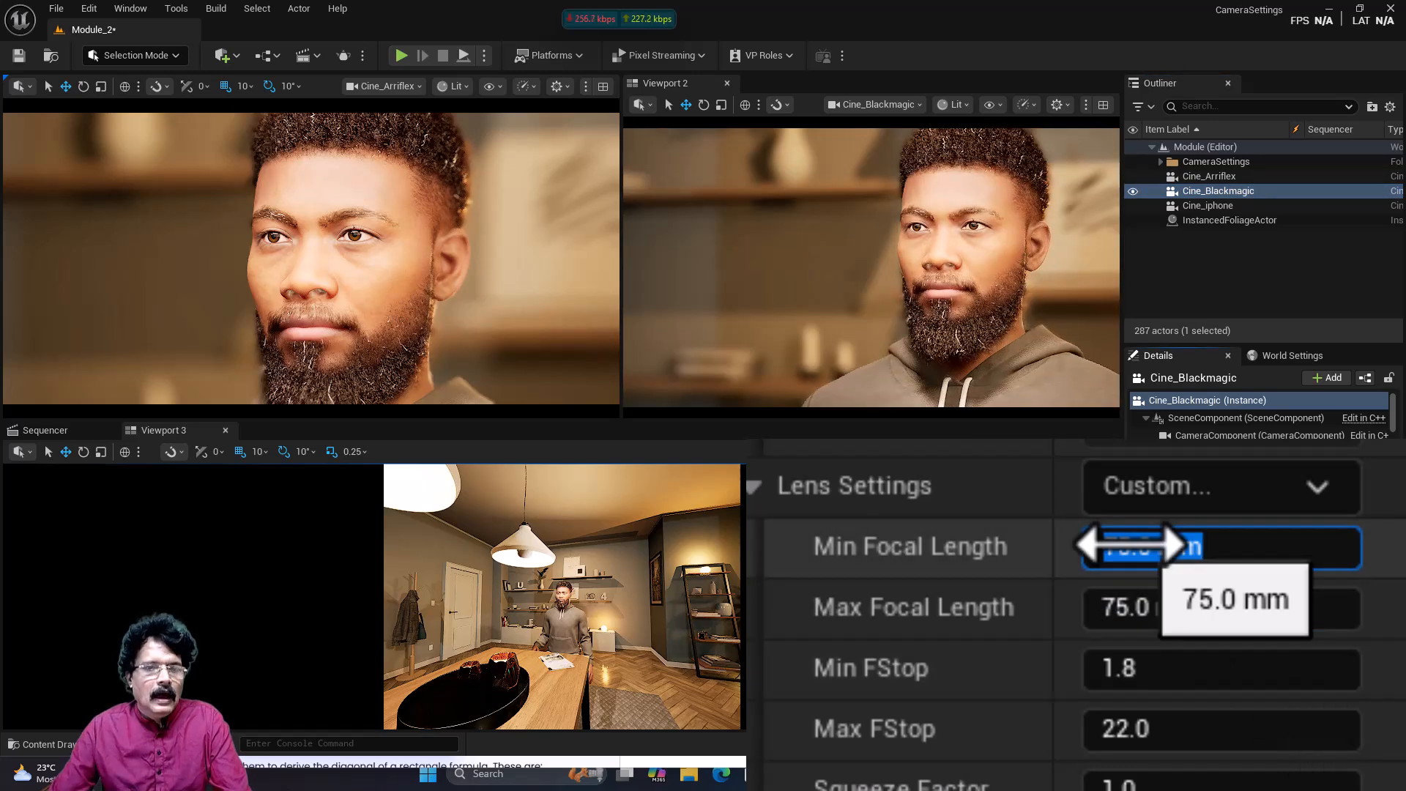
# Set Cine_iphone's Min and Max Focal Length back to 30 mm and save all changes in the project
pyautogui.click(1235, 205)
pyautogui.click(1139, 546)
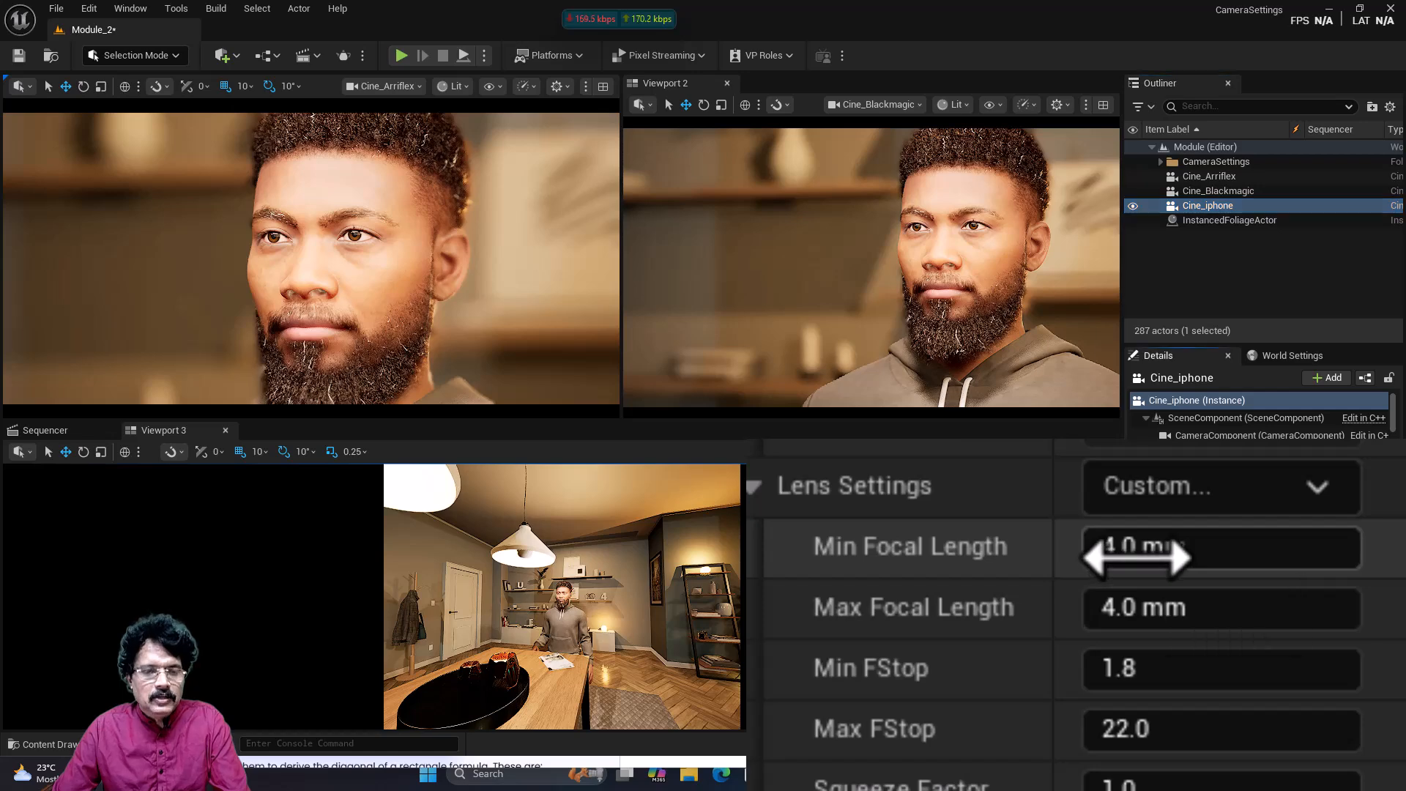
pyautogui.write('30')
pyautogui.press('Tab')
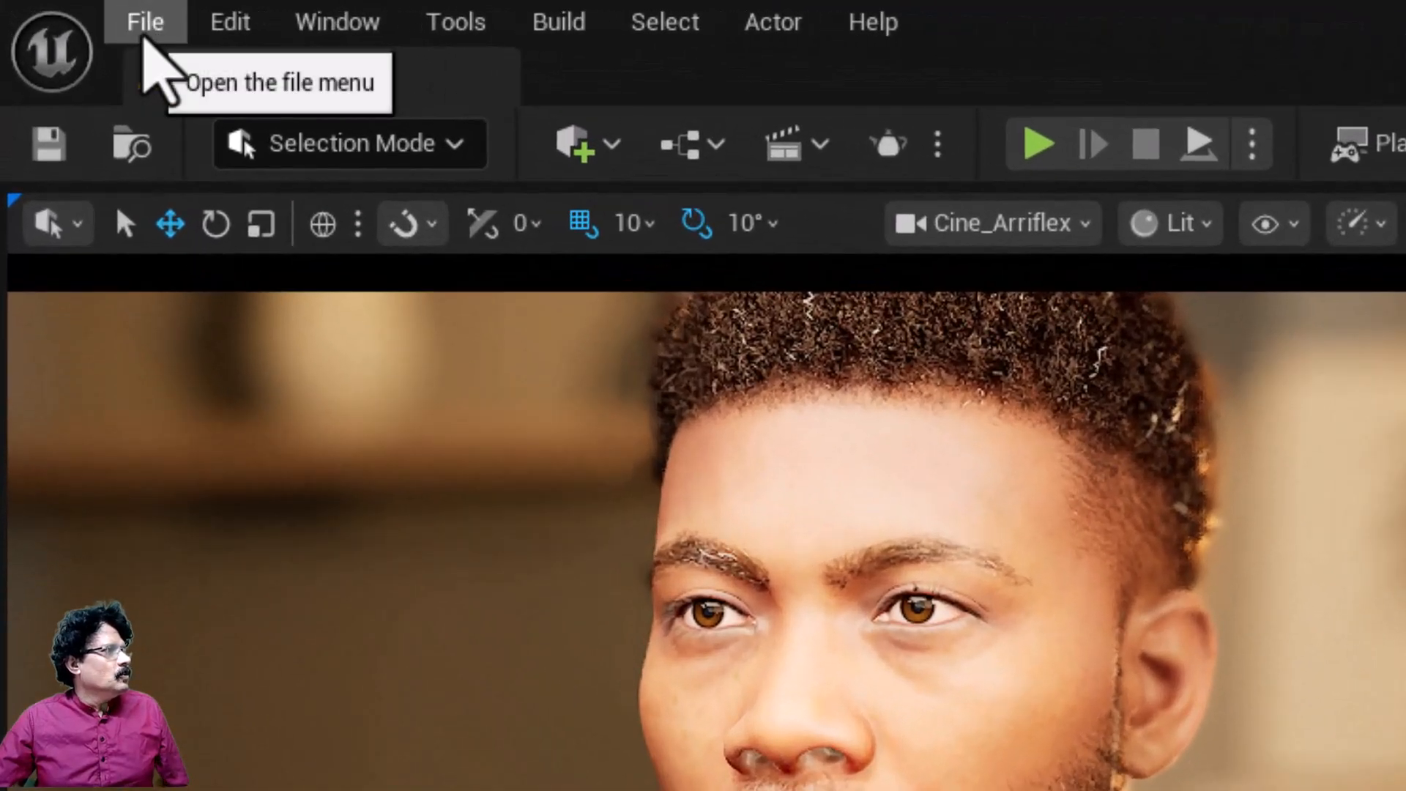
pyautogui.click(56, 9)
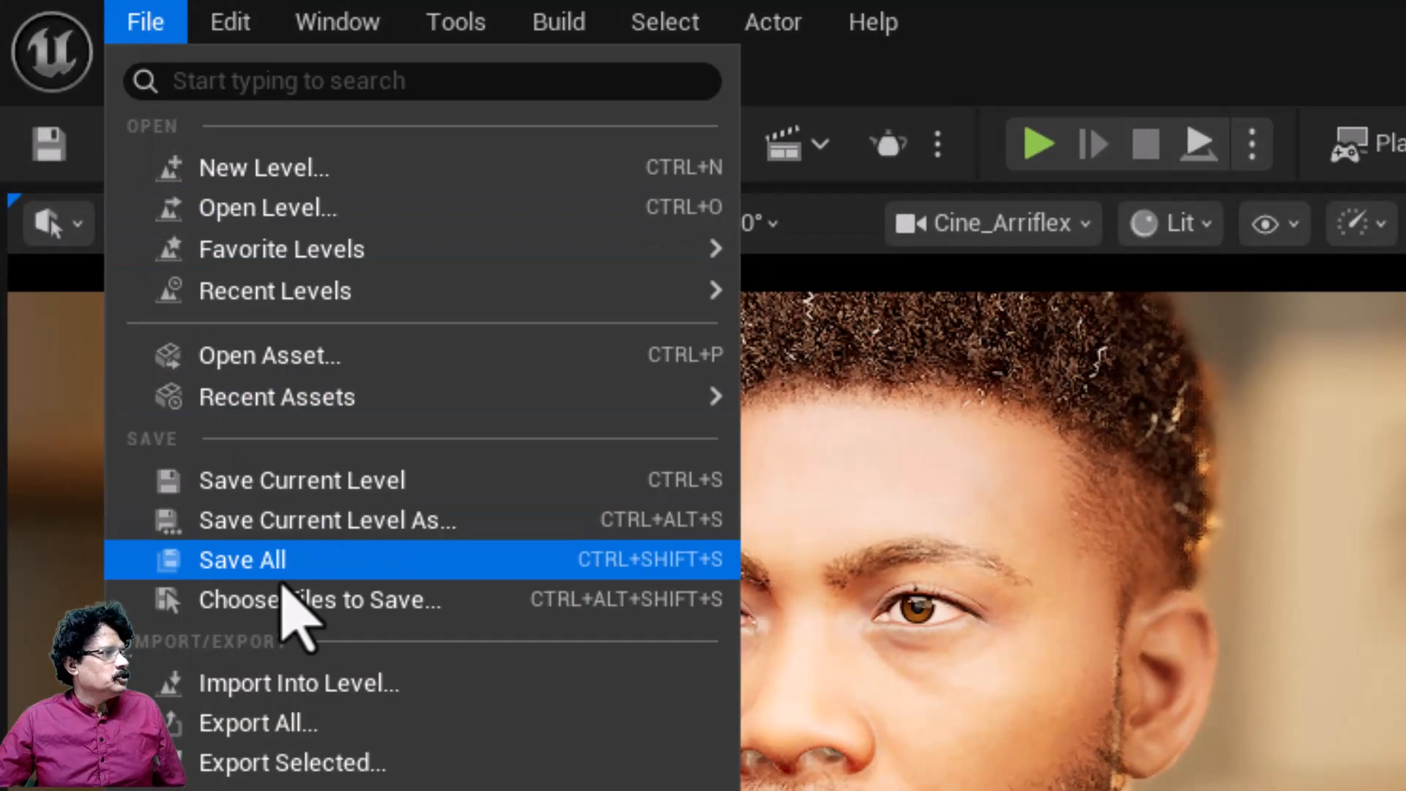
pyautogui.click(286, 562)
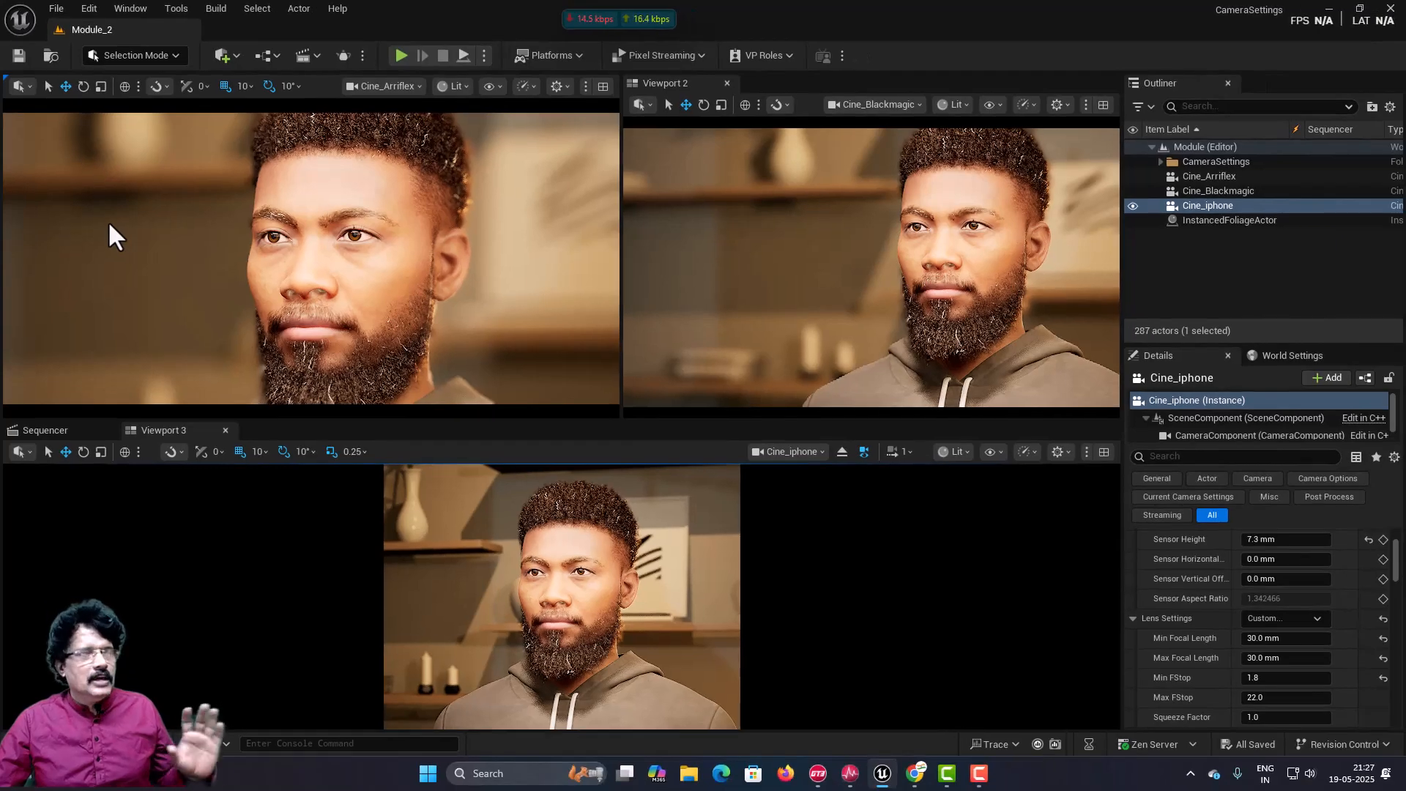